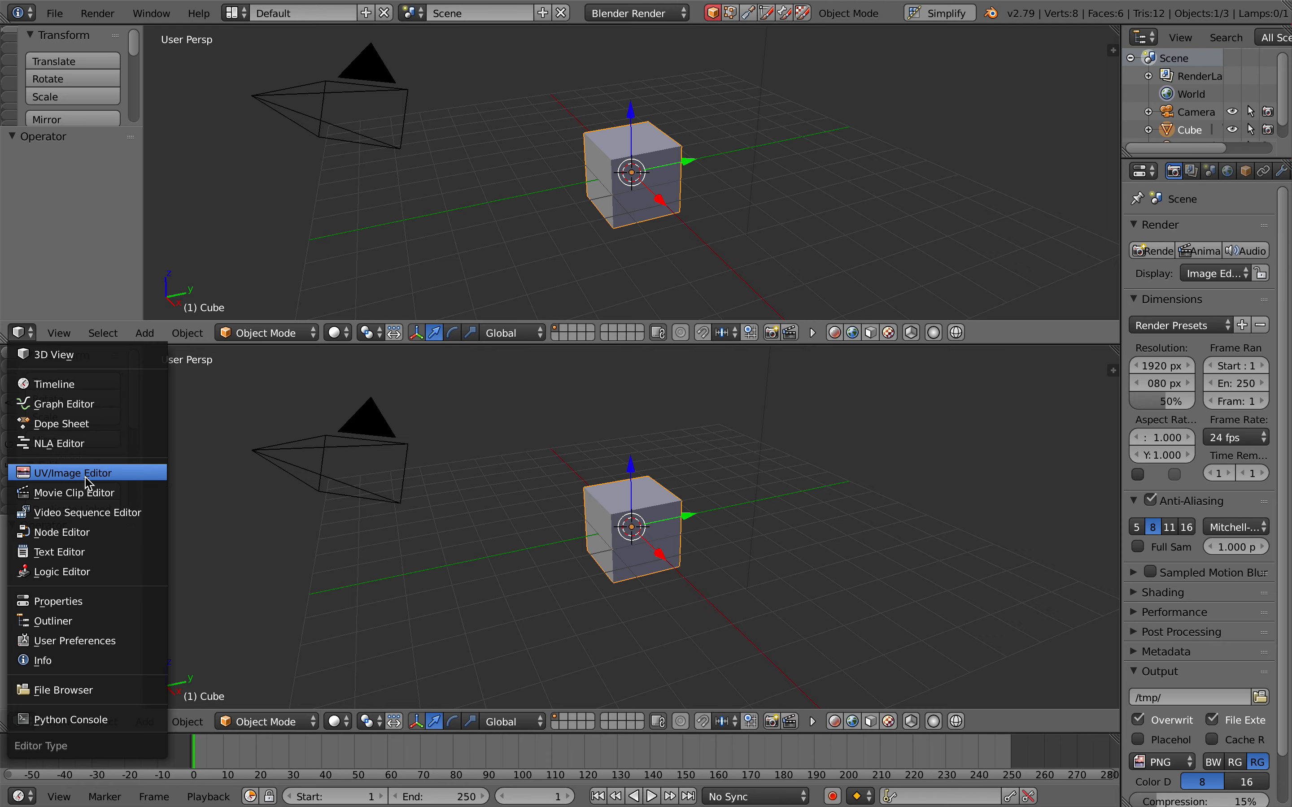
Turn the upper 3D view into a Node Editor, choose the fourth node tree type and create a new node tree.
{"action": "left_click", "coordinate": [102, 534]}
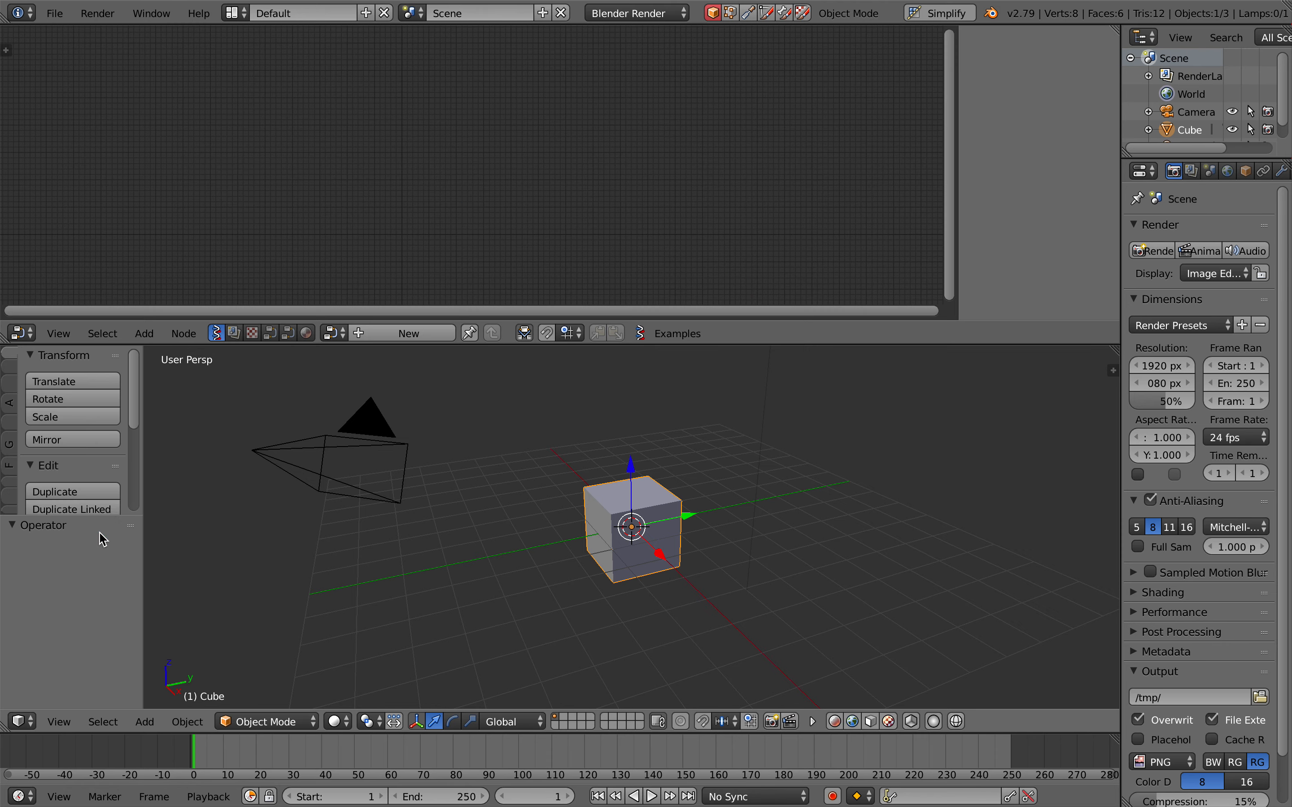
{"action": "left_click", "coordinate": [275, 334]}
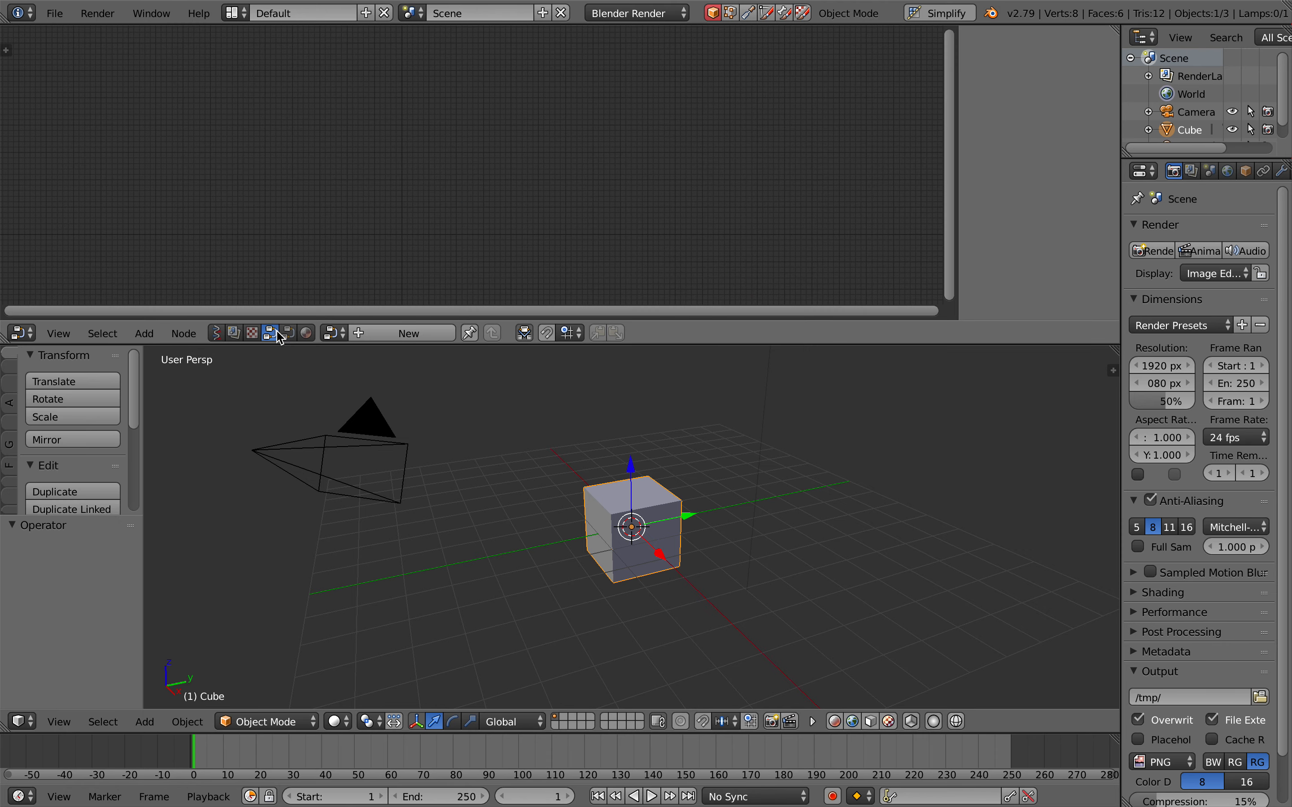
{"action": "left_click", "coordinate": [398, 333]}
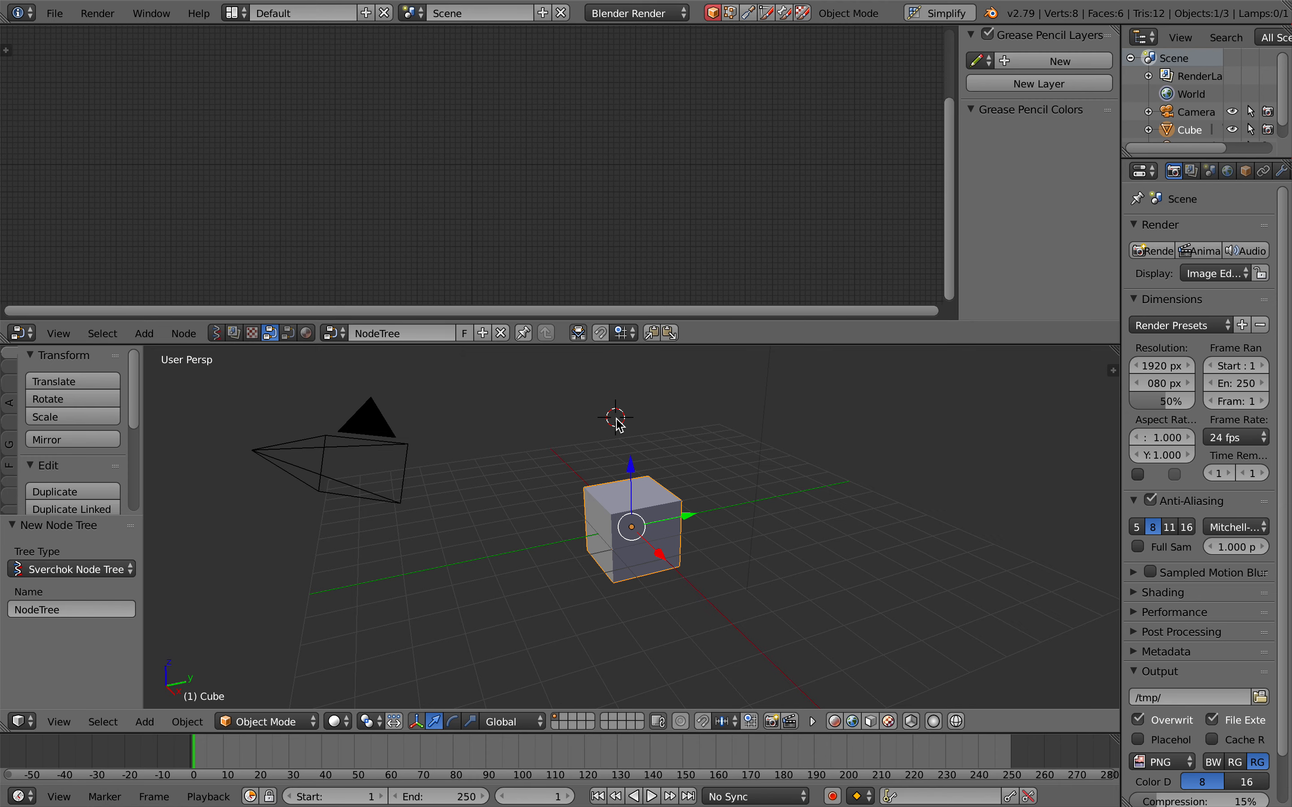
Delete all default objects from the scene in the lower 3D view.
{"action": "scroll", "coordinate": [619, 425], "scroll_direction": "down", "scroll_amount": 3}
{"action": "key", "text": "a"}
{"action": "key", "text": "a"}
{"action": "key", "text": "Delete"}
{"action": "scroll", "coordinate": [603, 414], "scroll_direction": "up", "scroll_amount": 4}
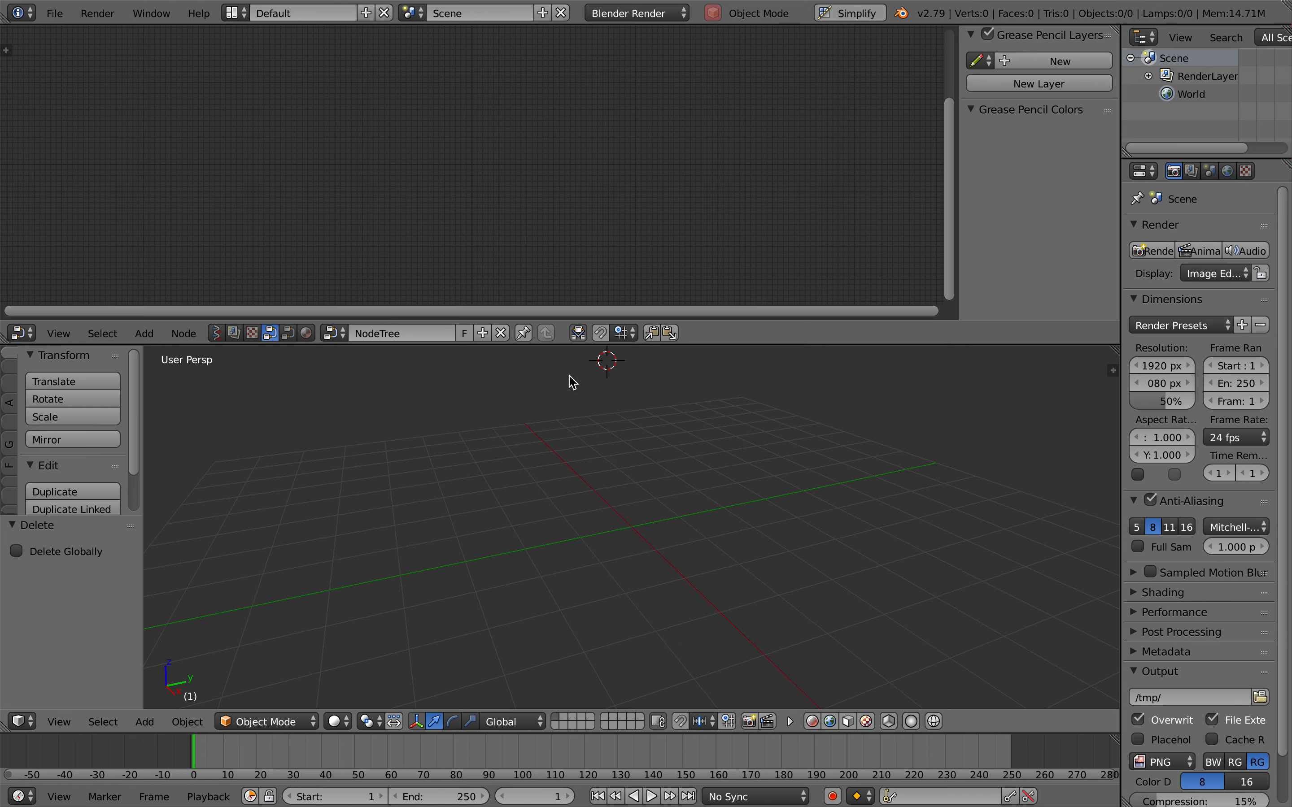
Add a Select Nth selection node near the middle of the node tree.
{"action": "key", "text": "shift+a"}
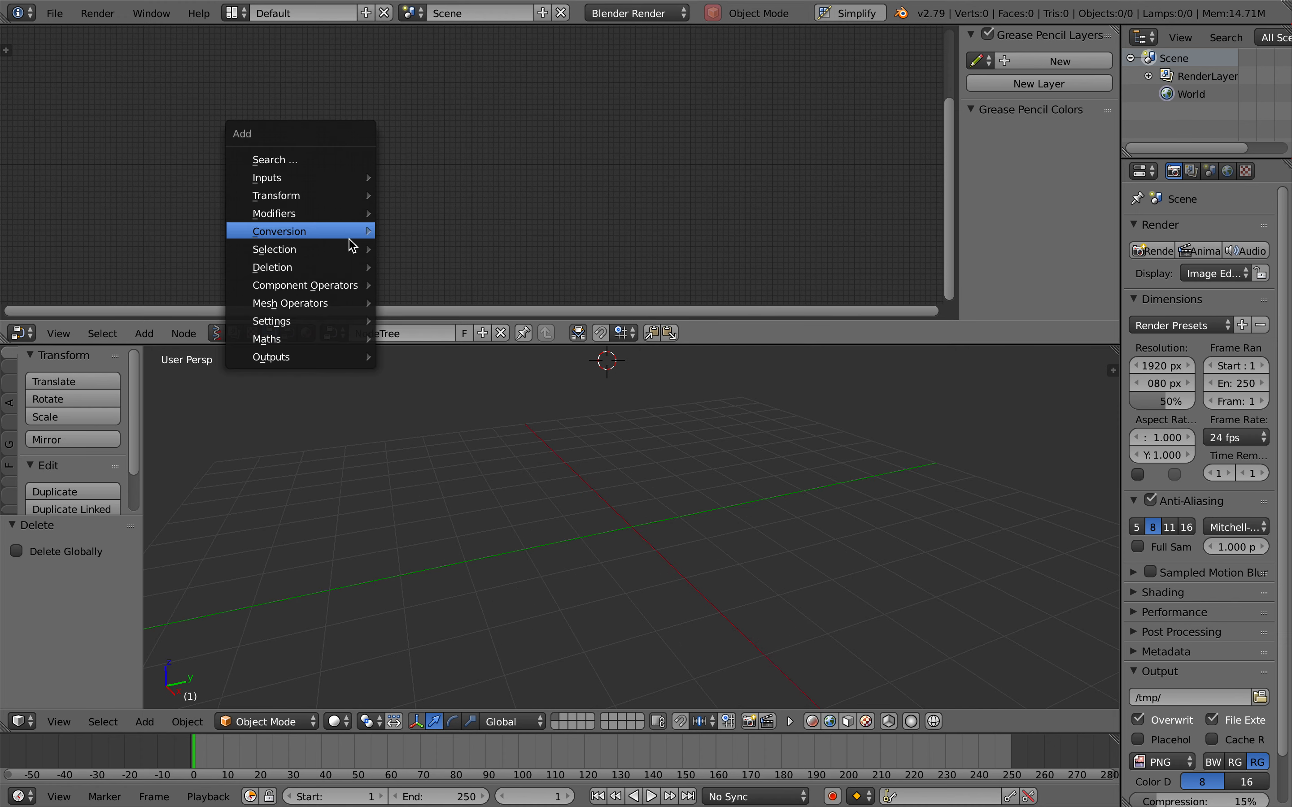
{"action": "mouse_move", "coordinate": [352, 250]}
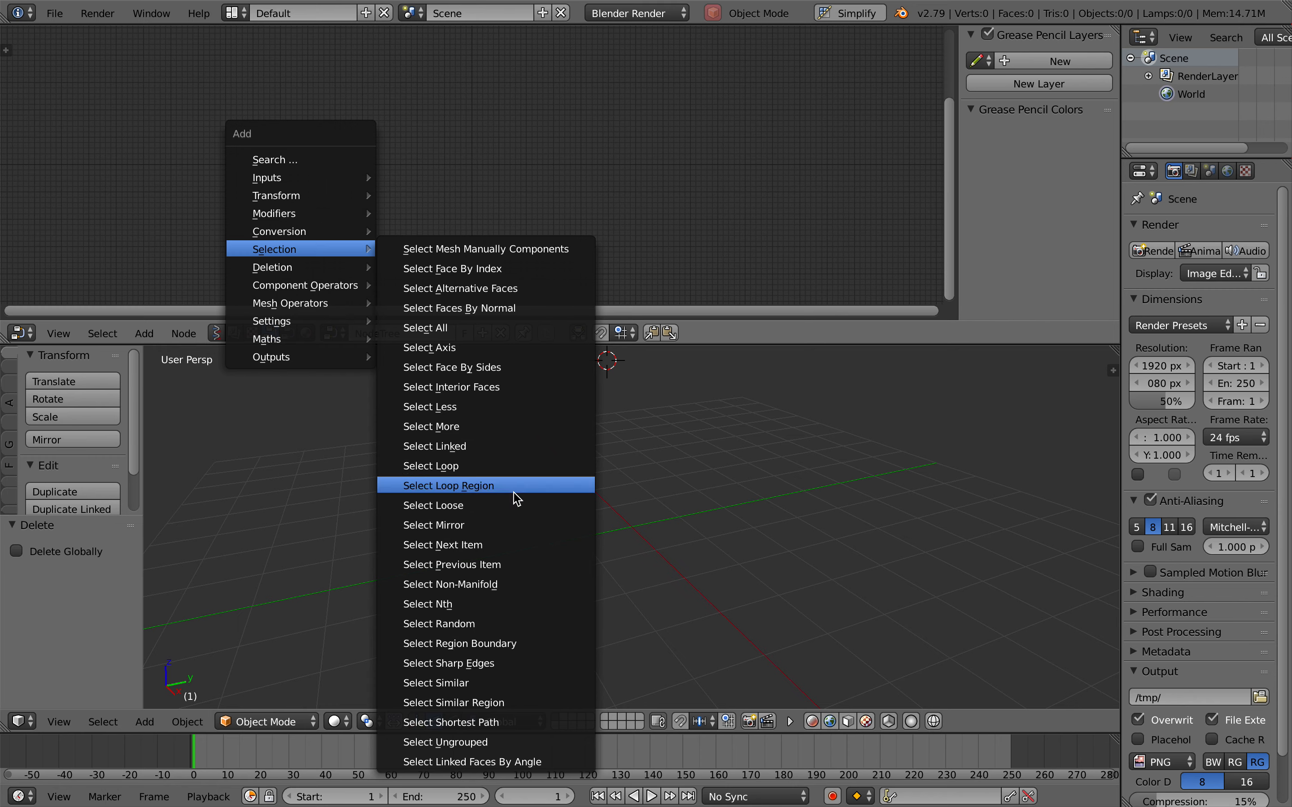
{"action": "left_click", "coordinate": [453, 609]}
{"action": "left_click", "coordinate": [464, 158]}
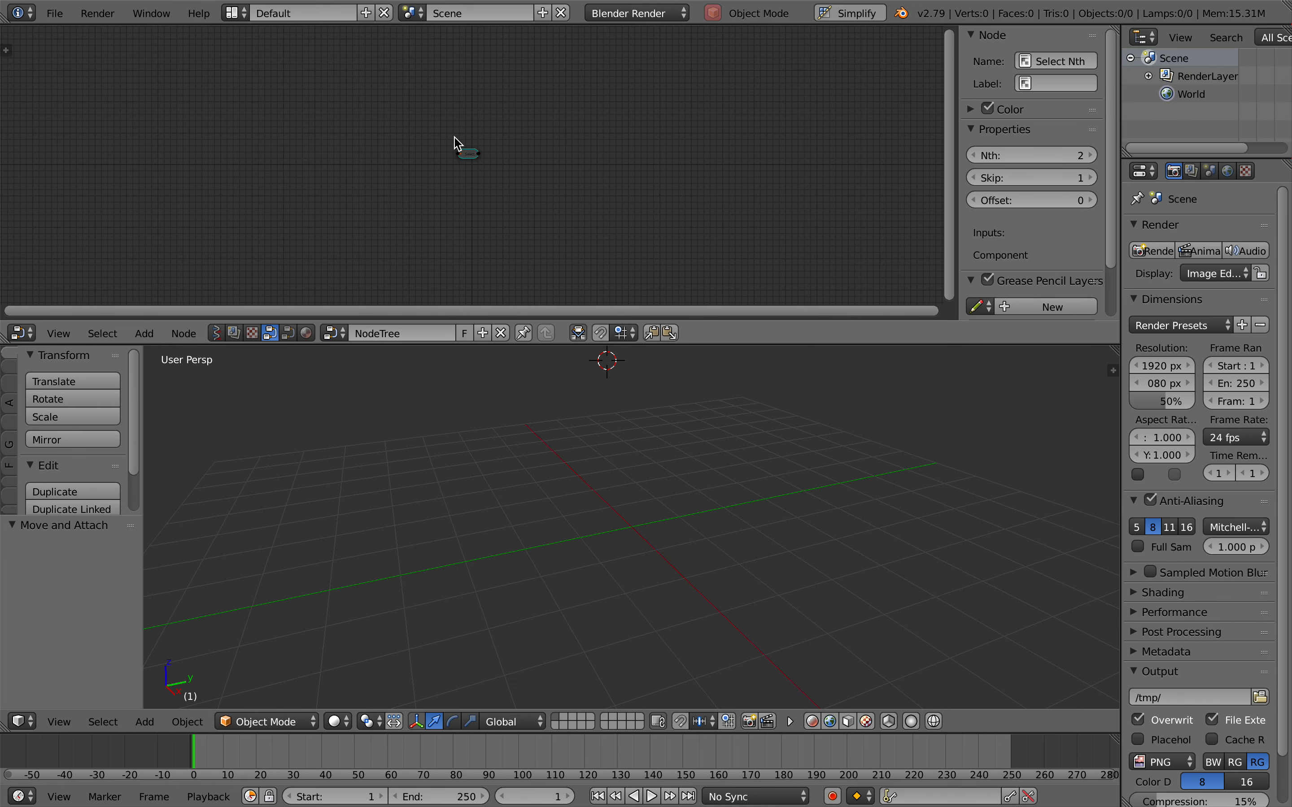
{"action": "scroll", "coordinate": [459, 150], "scroll_direction": "up", "scroll_amount": 8}
{"action": "left_click_drag", "start_coordinate": [468, 135], "coordinate": [477, 146]}
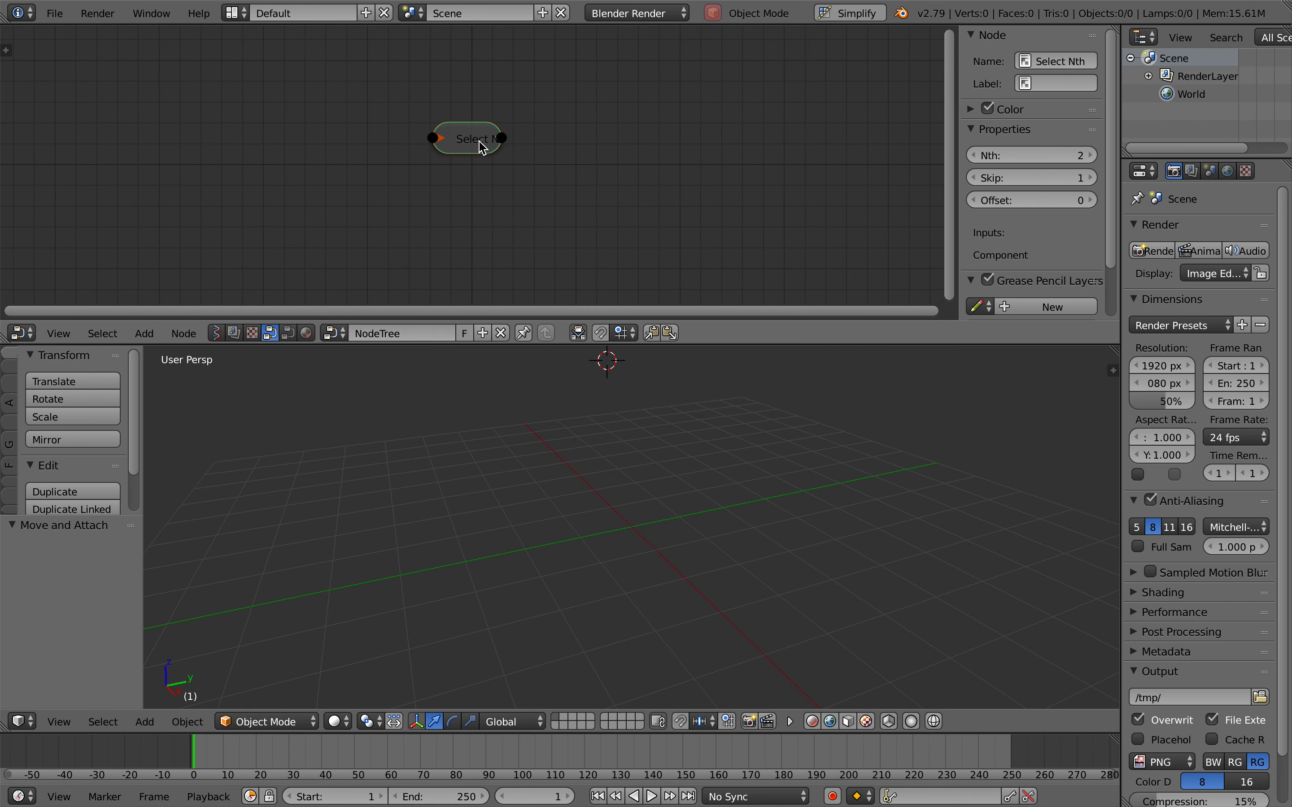
Expand the Select Nth node to show its Nth, Skip and Offset settings and hide the node editor's properties sidebar.
{"action": "key", "text": "h"}
{"action": "key", "text": "h"}
{"action": "key", "text": "h"}
{"action": "key", "text": "h"}
{"action": "key", "text": "h"}
{"action": "scroll", "coordinate": [485, 186], "scroll_direction": "down", "scroll_amount": 1}
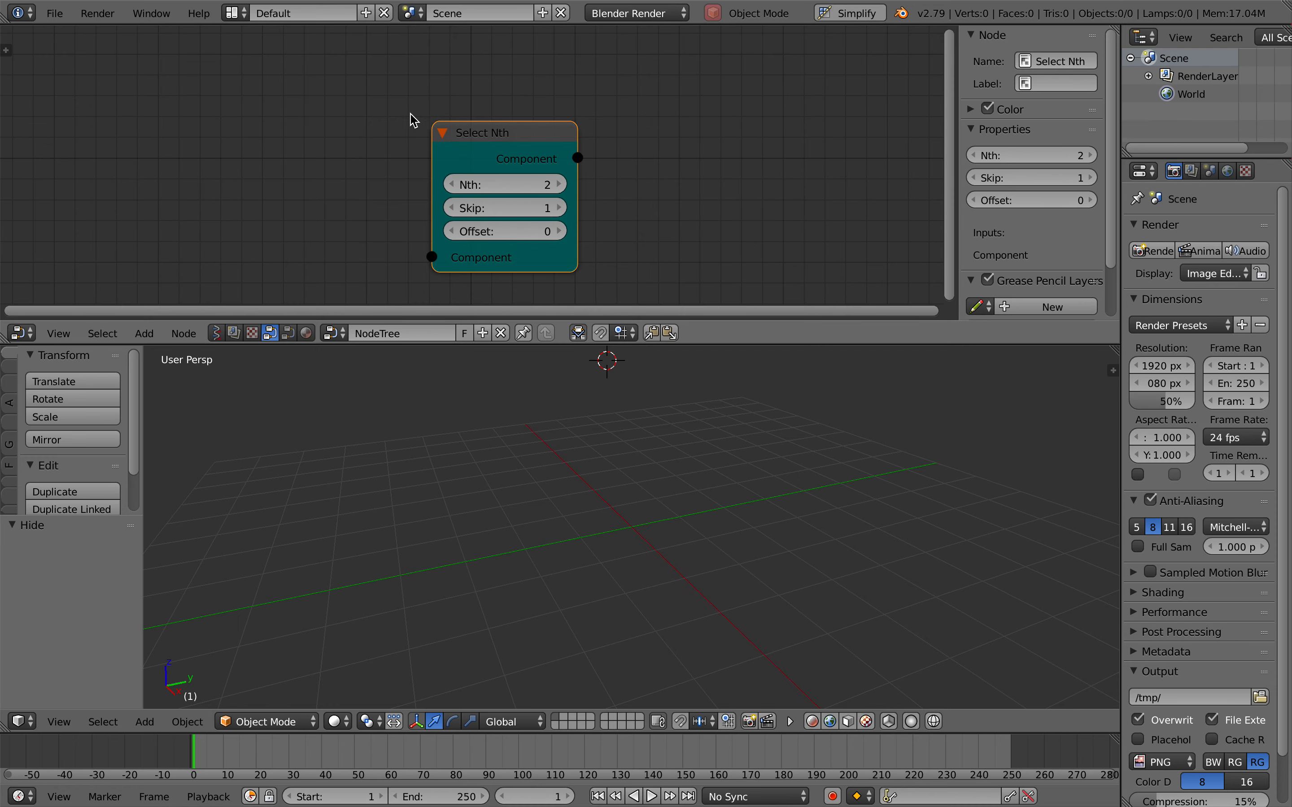
{"action": "scroll", "coordinate": [407, 133], "scroll_direction": "down", "scroll_amount": 1}
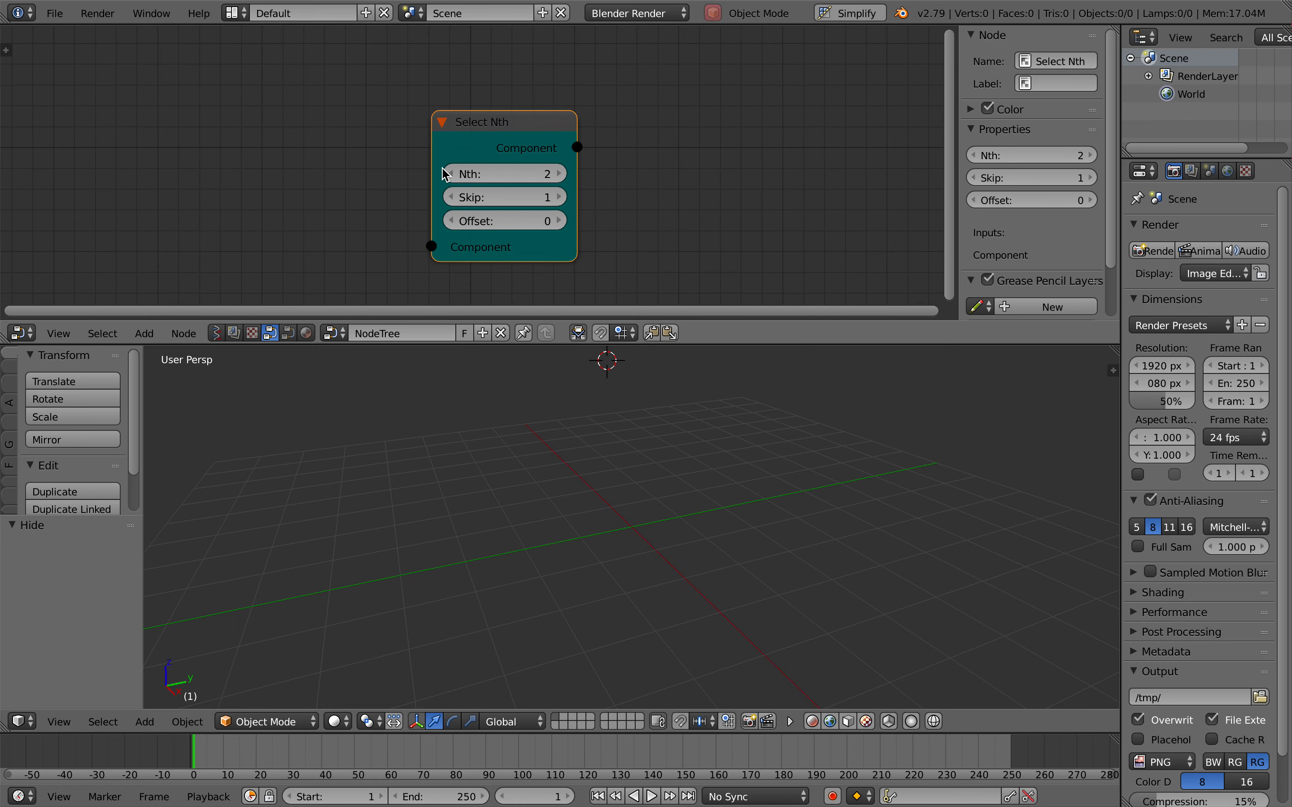
{"action": "mouse_move", "coordinate": [511, 129]}
{"action": "left_mouse_down"}
{"action": "mouse_move", "coordinate": [536, 129]}
{"action": "mouse_move", "coordinate": [504, 127]}
{"action": "left_mouse_up"}
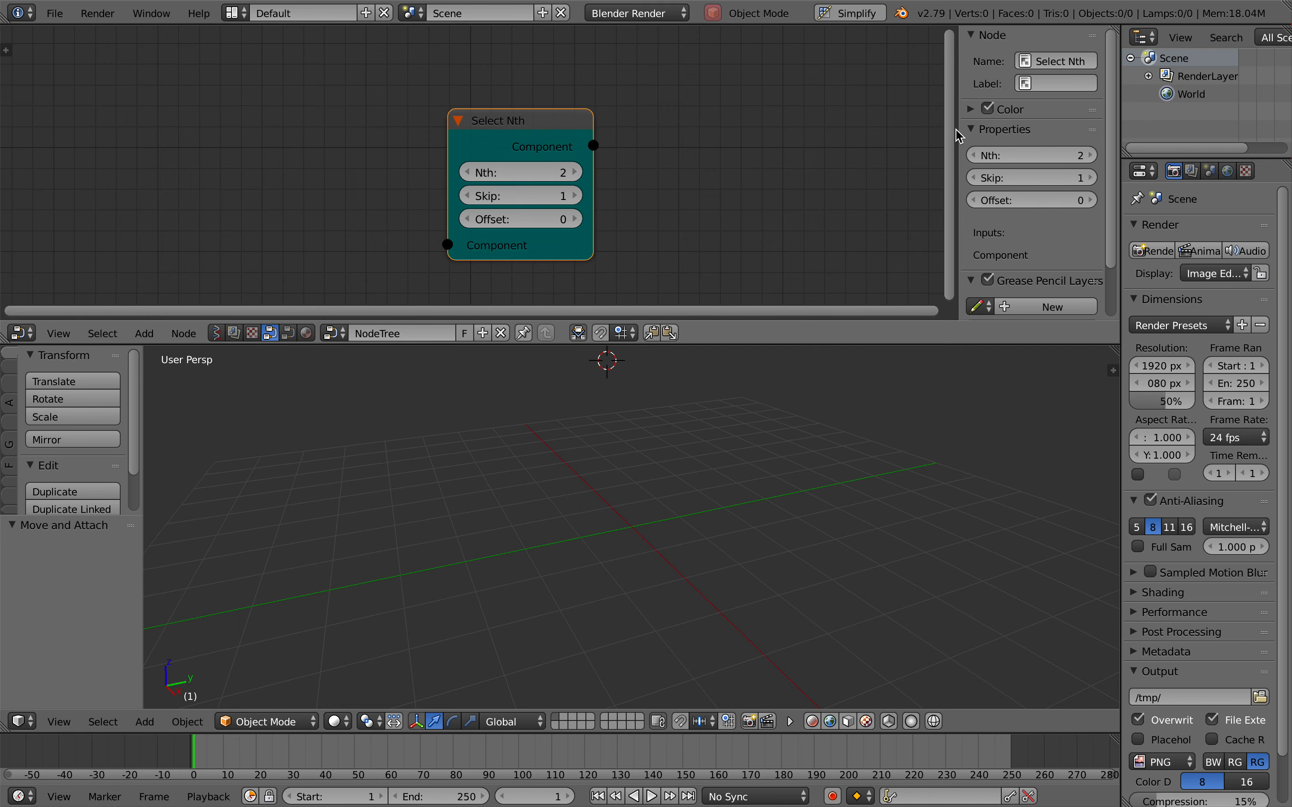
{"action": "key", "text": "n"}
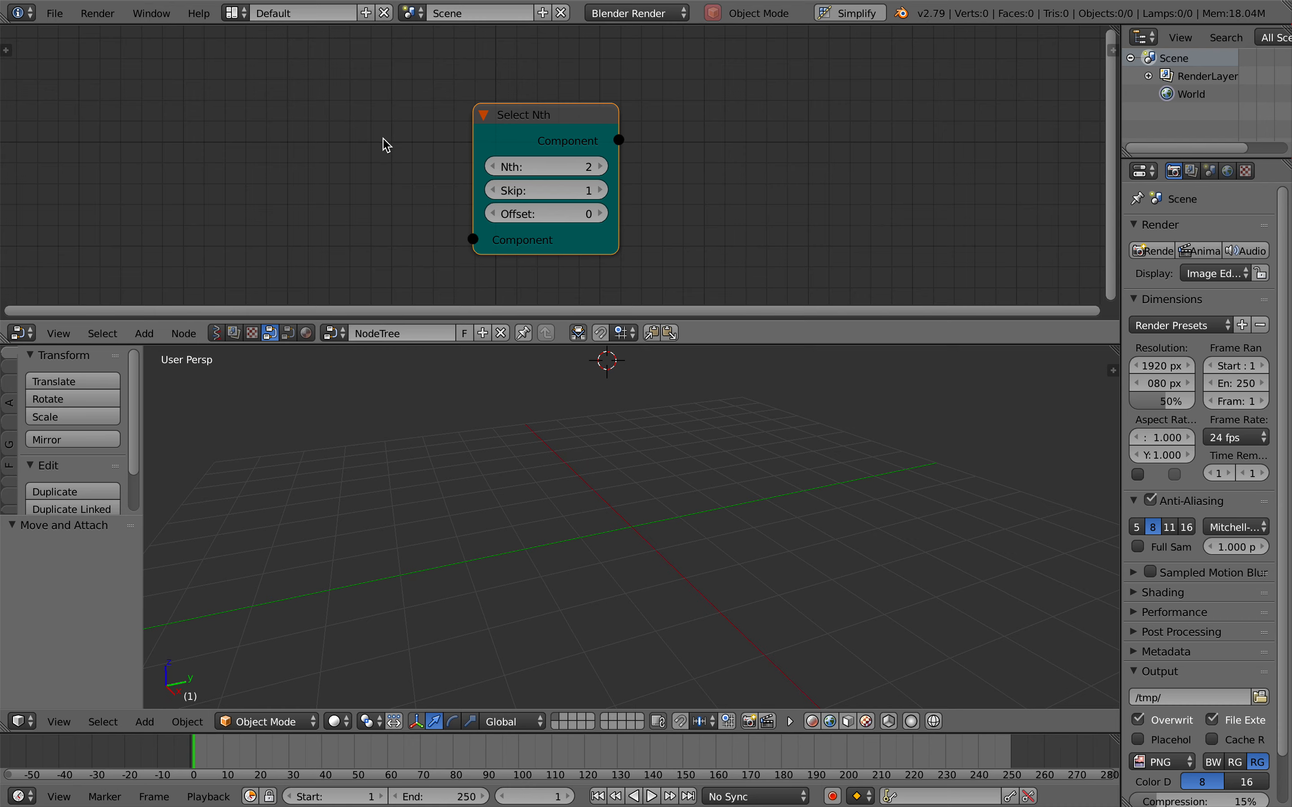
Save the Blender file on the Desktop as nth_demo_001.
{"action": "key", "text": "ctrl+s"}
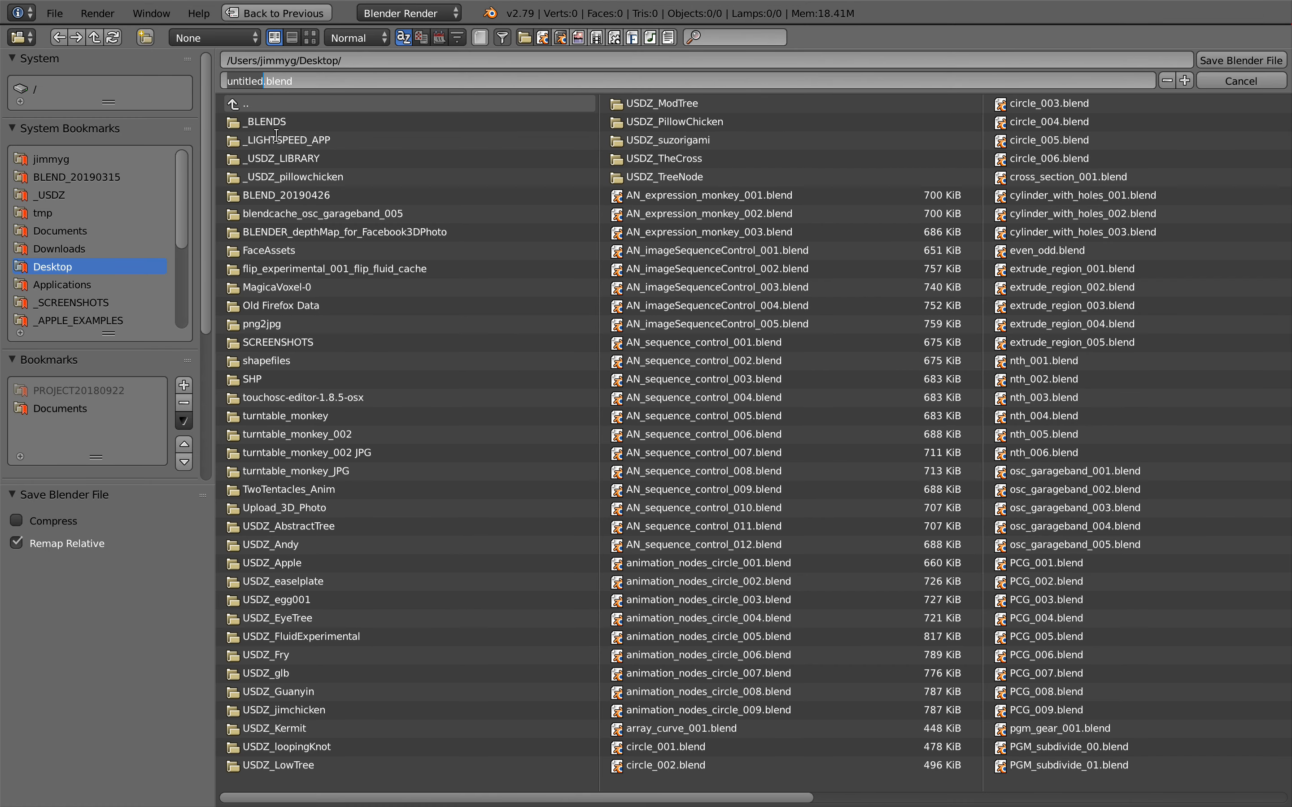
{"action": "type", "text": "nth_demo_001"}
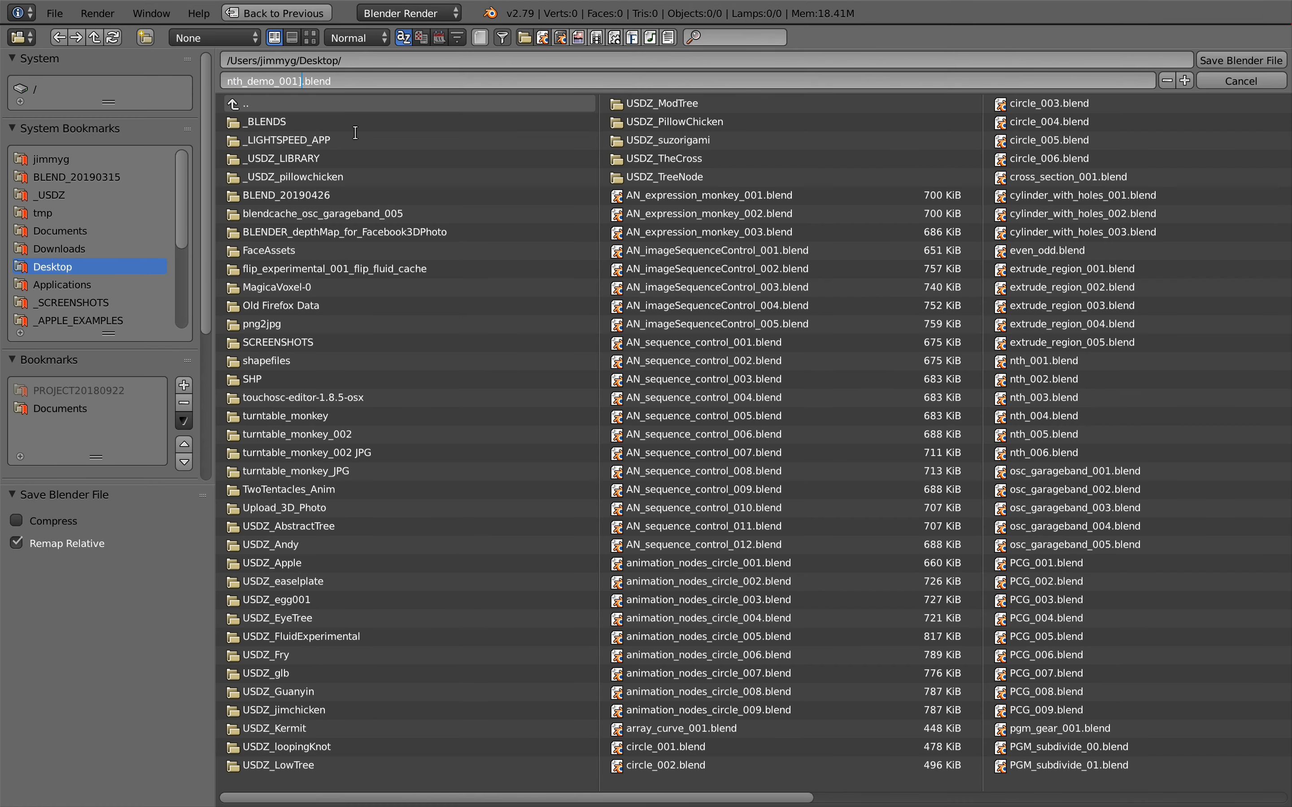
{"action": "key", "text": "Return"}
{"action": "key", "text": "Return"}
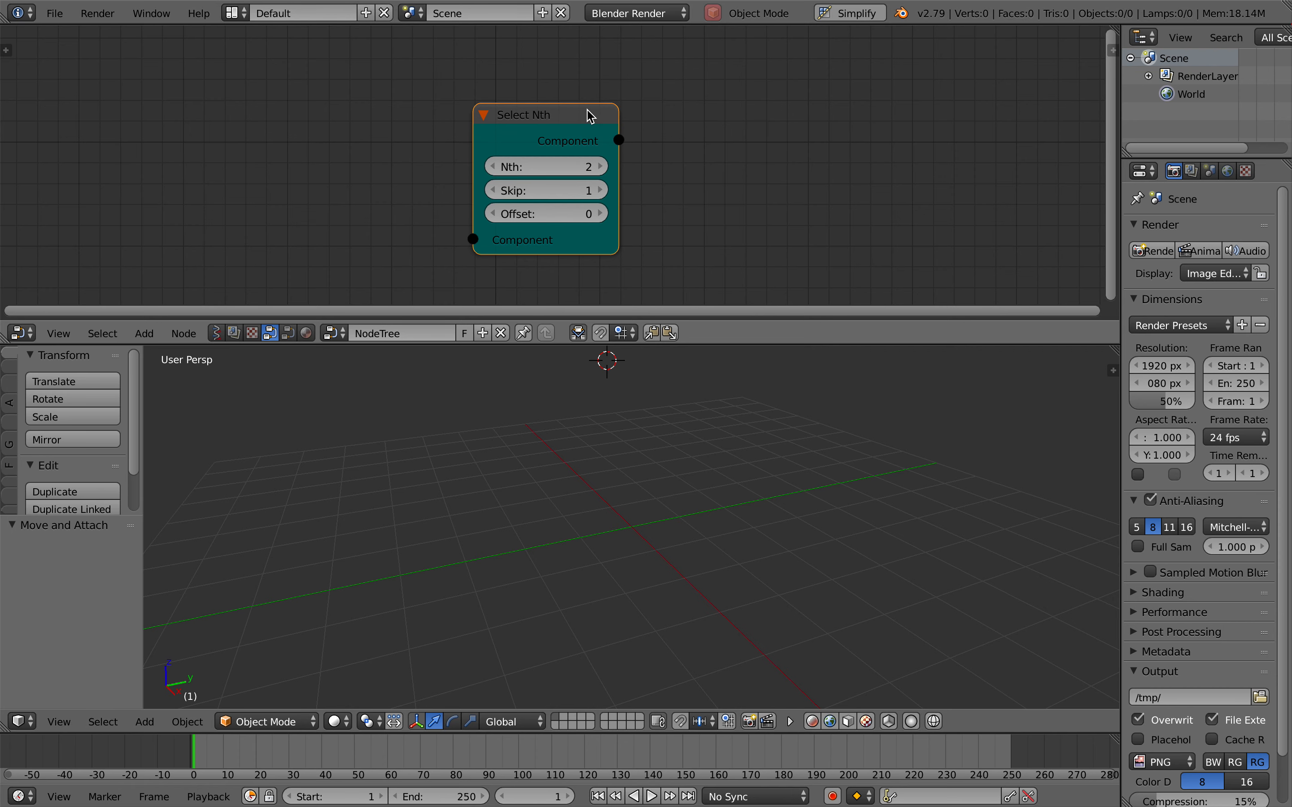
Add a Grid input node in the empty space before the Select Nth node.
{"action": "scroll", "coordinate": [223, 219], "scroll_direction": "down", "scroll_amount": 1}
{"action": "key", "text": "shift+a"}
{"action": "mouse_move", "coordinate": [244, 135]}
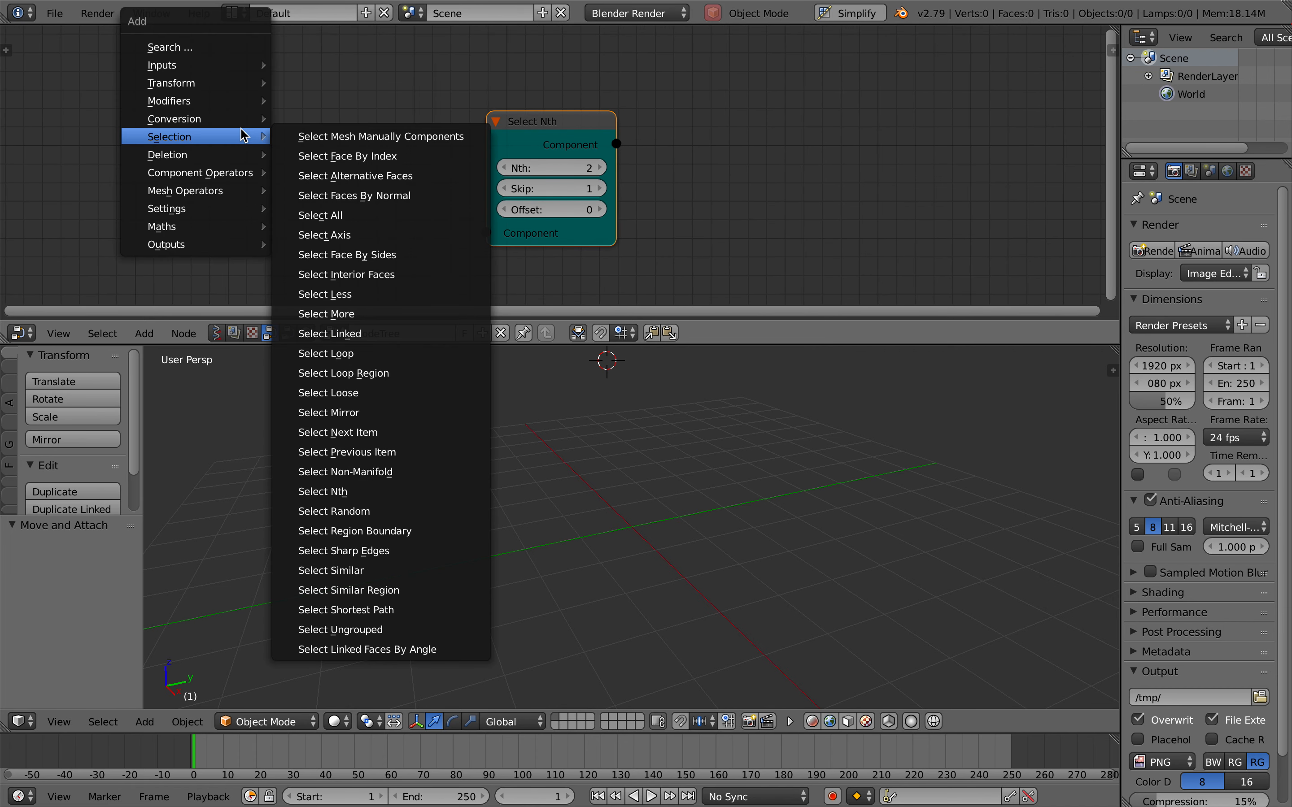
{"action": "mouse_move", "coordinate": [241, 69]}
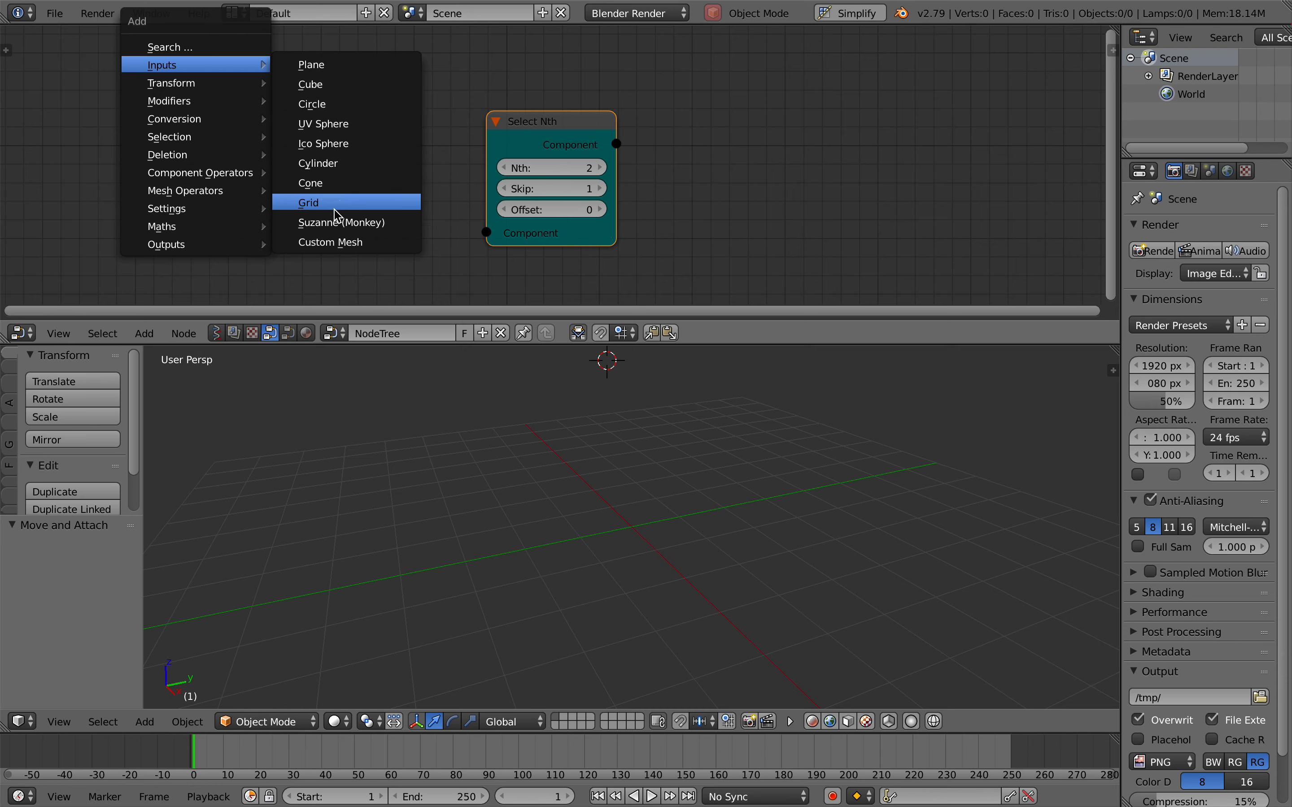
{"action": "left_click", "coordinate": [309, 202]}
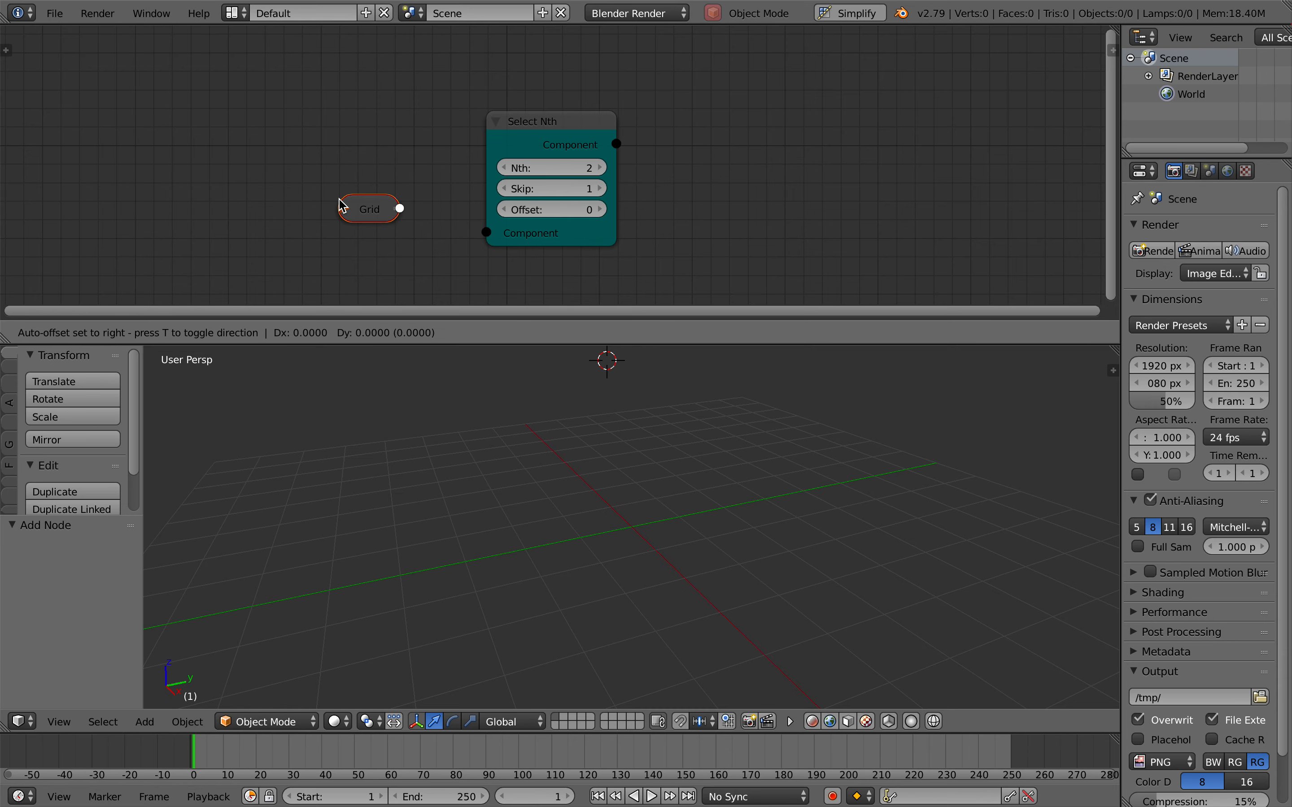
{"action": "left_click", "coordinate": [265, 160]}
{"action": "left_click", "coordinate": [270, 163]}
Expand the Grid node to show its settings and move it farther from the Select Nth node.
{"action": "key", "text": "h"}
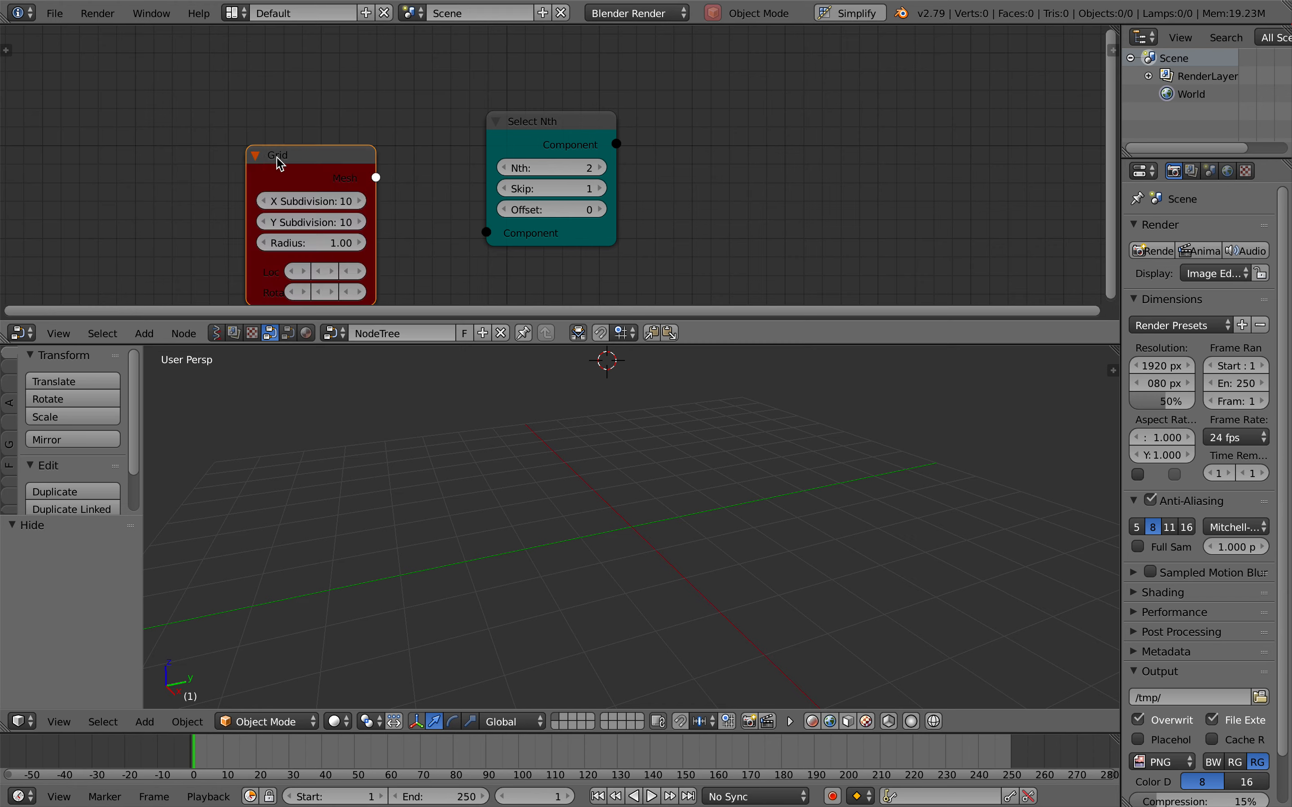
{"action": "key", "text": "h"}
{"action": "key", "text": "h"}
{"action": "left_click_drag", "start_coordinate": [275, 160], "coordinate": [233, 123]}
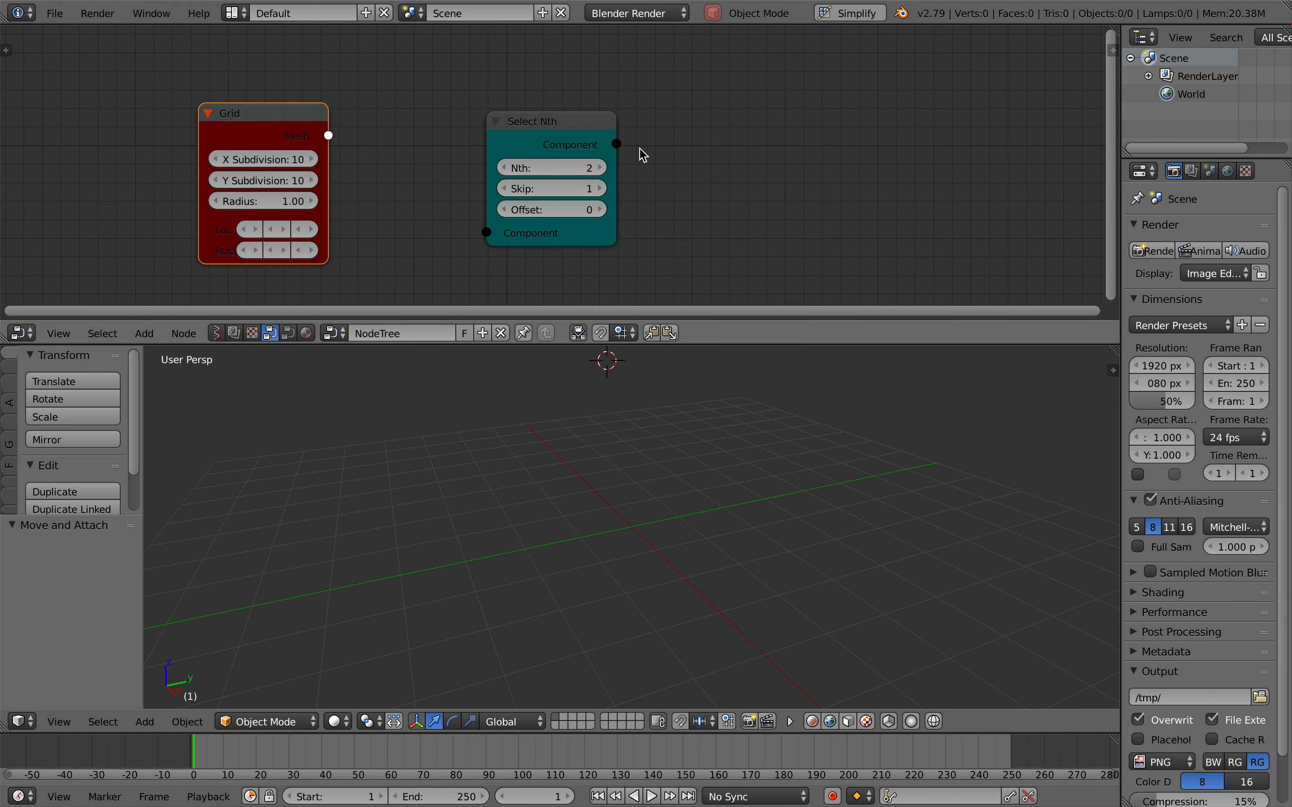
Add a Mesh Output node in the empty space beyond the Select Nth node.
{"action": "key", "text": "shift+a"}
{"action": "mouse_move", "coordinate": [764, 115]}
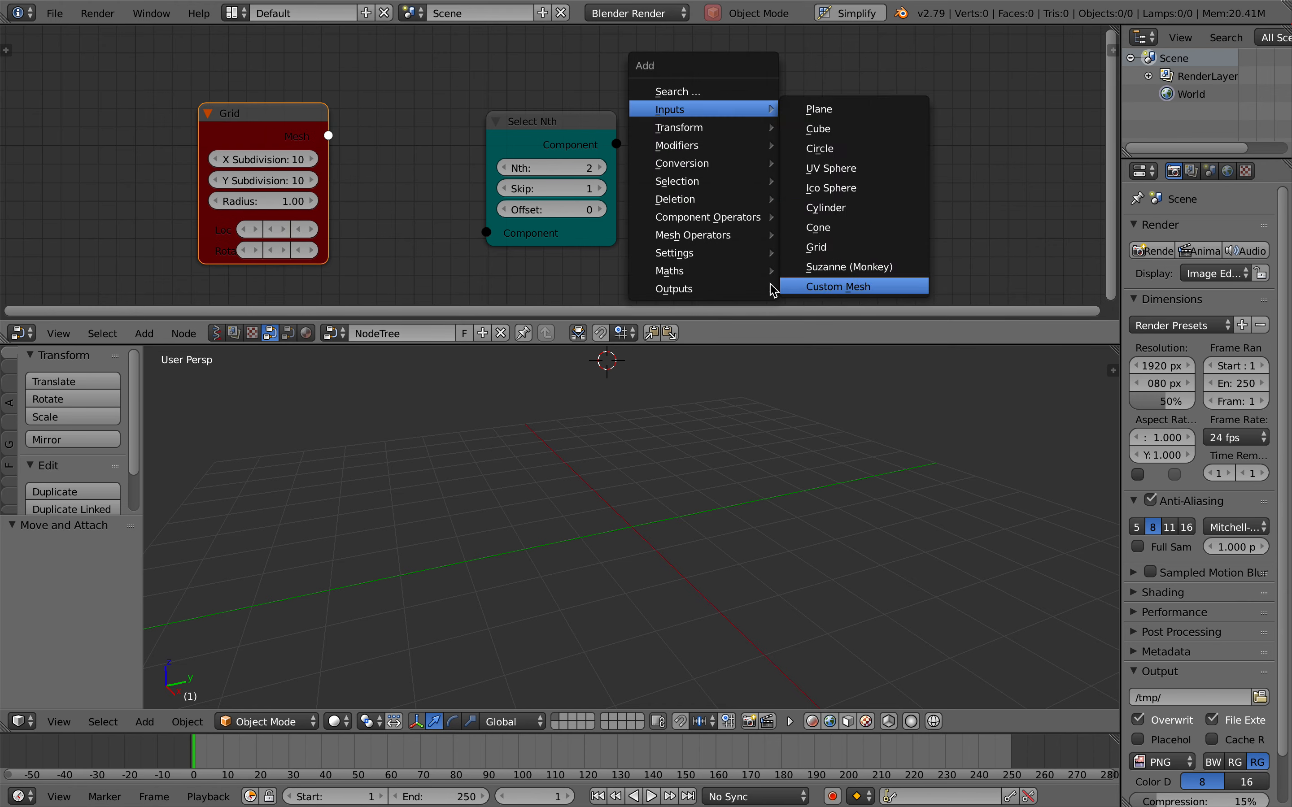
{"action": "mouse_move", "coordinate": [738, 289]}
{"action": "left_click", "coordinate": [807, 286]}
{"action": "left_click", "coordinate": [853, 105]}
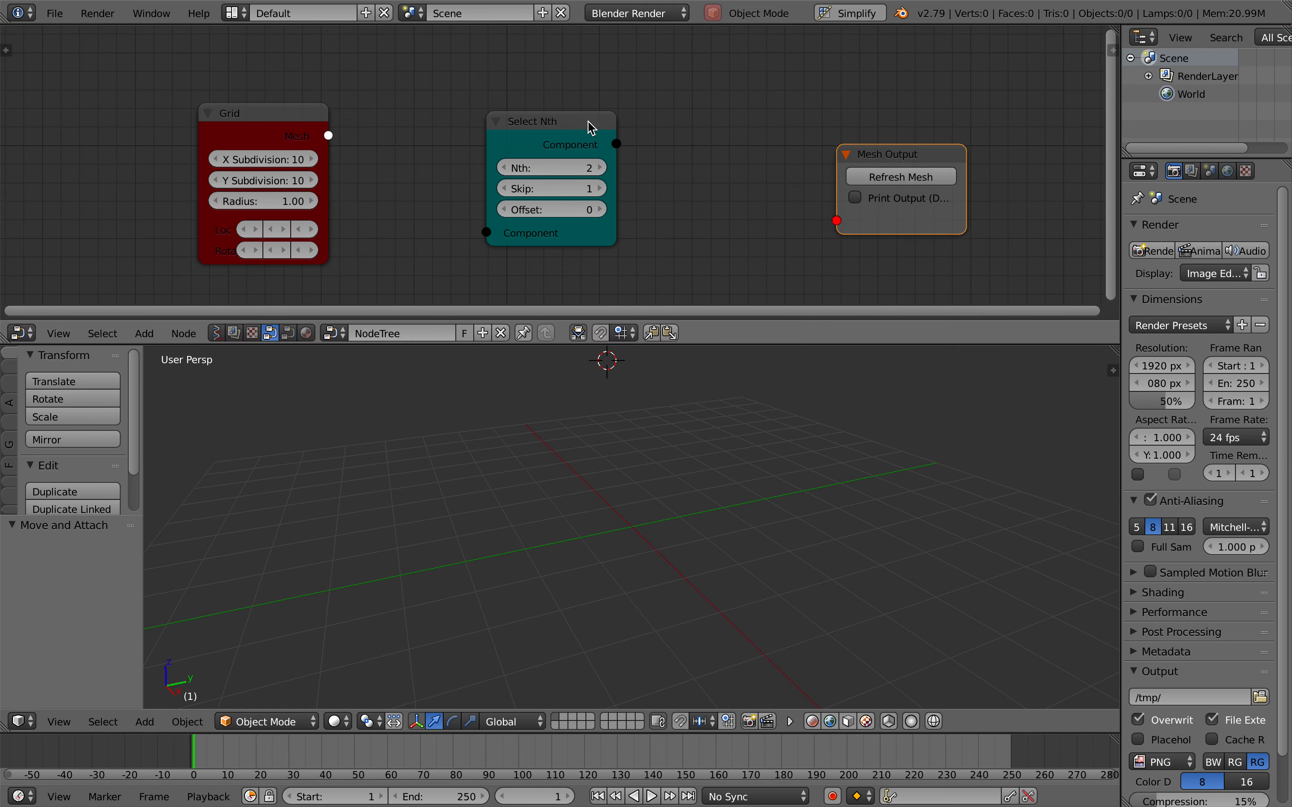
Link the Grid node to a widened Mesh Output node with Print Output (Debug) enabled, and save over the file.
{"action": "left_click_drag", "start_coordinate": [327, 137], "coordinate": [848, 197]}
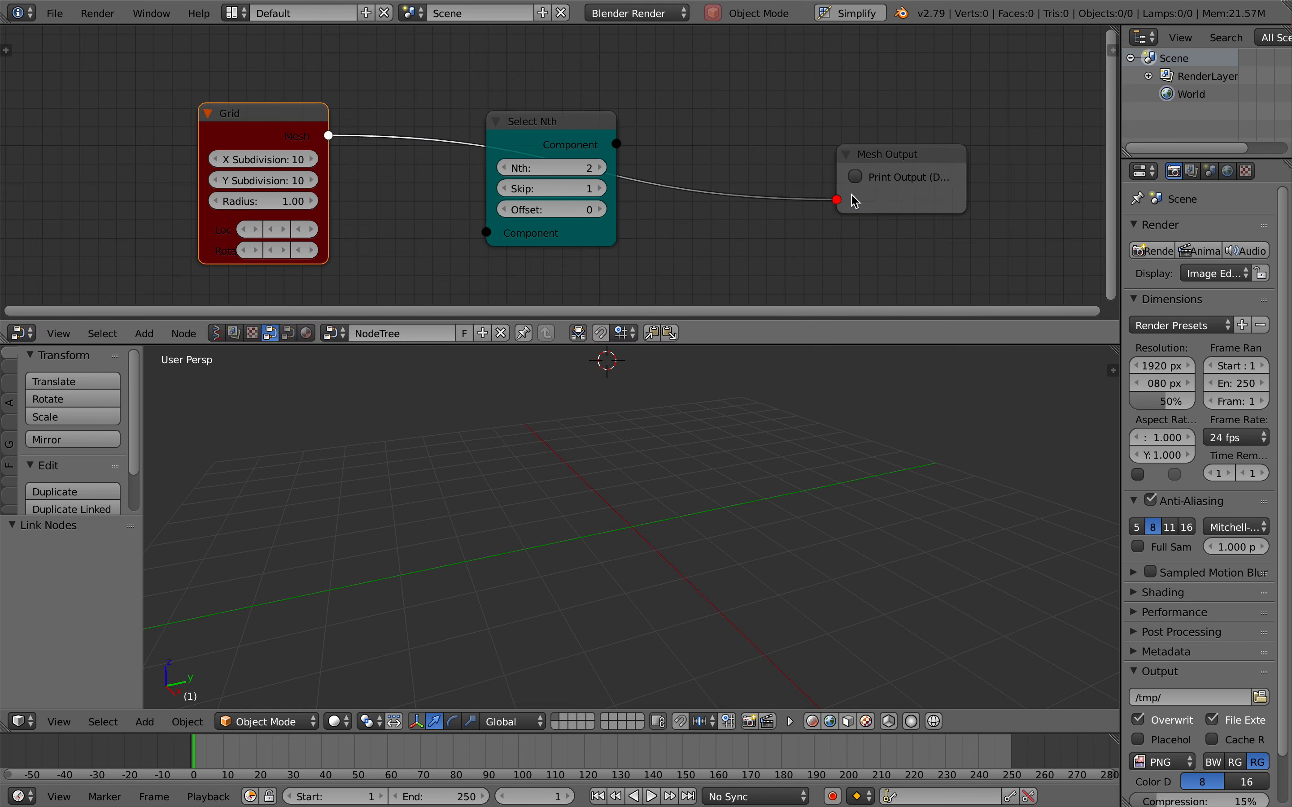
{"action": "left_click", "coordinate": [875, 180]}
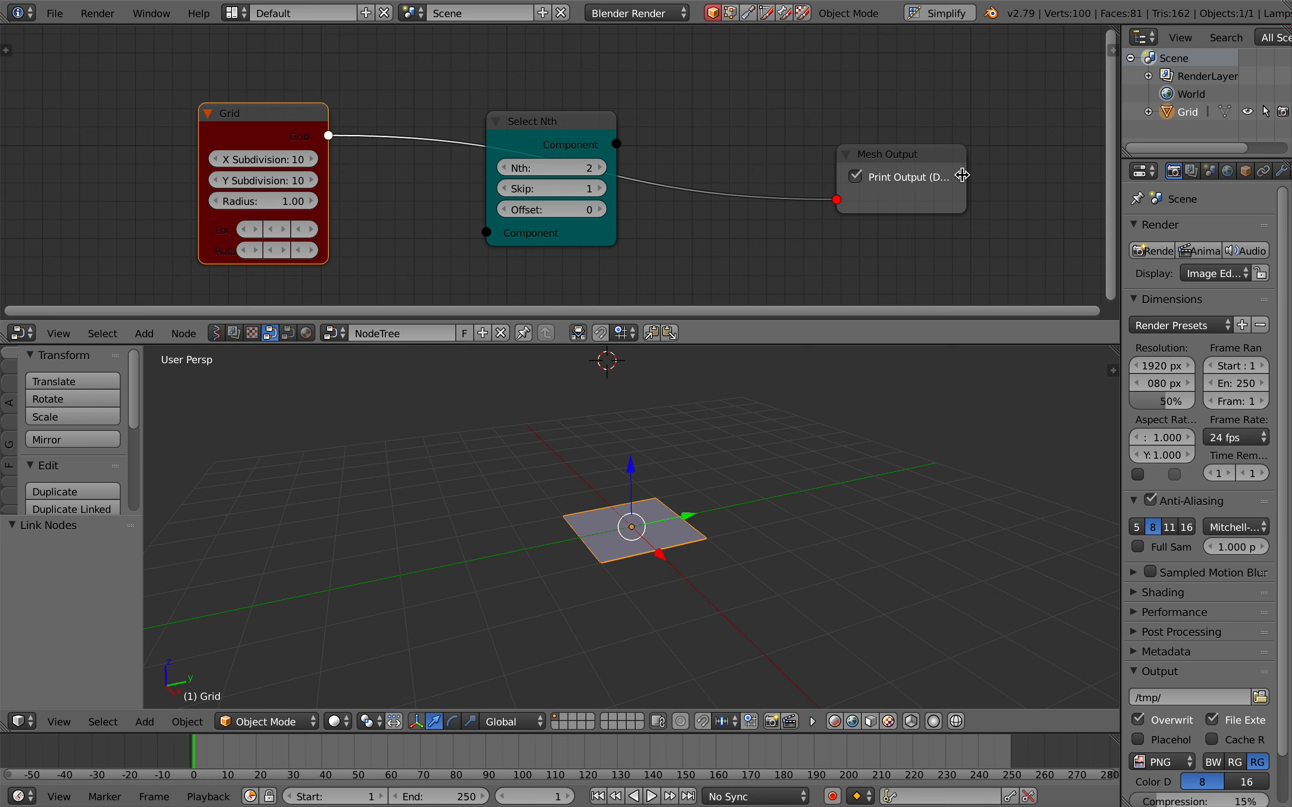
{"action": "left_click_drag", "start_coordinate": [963, 176], "coordinate": [1027, 182]}
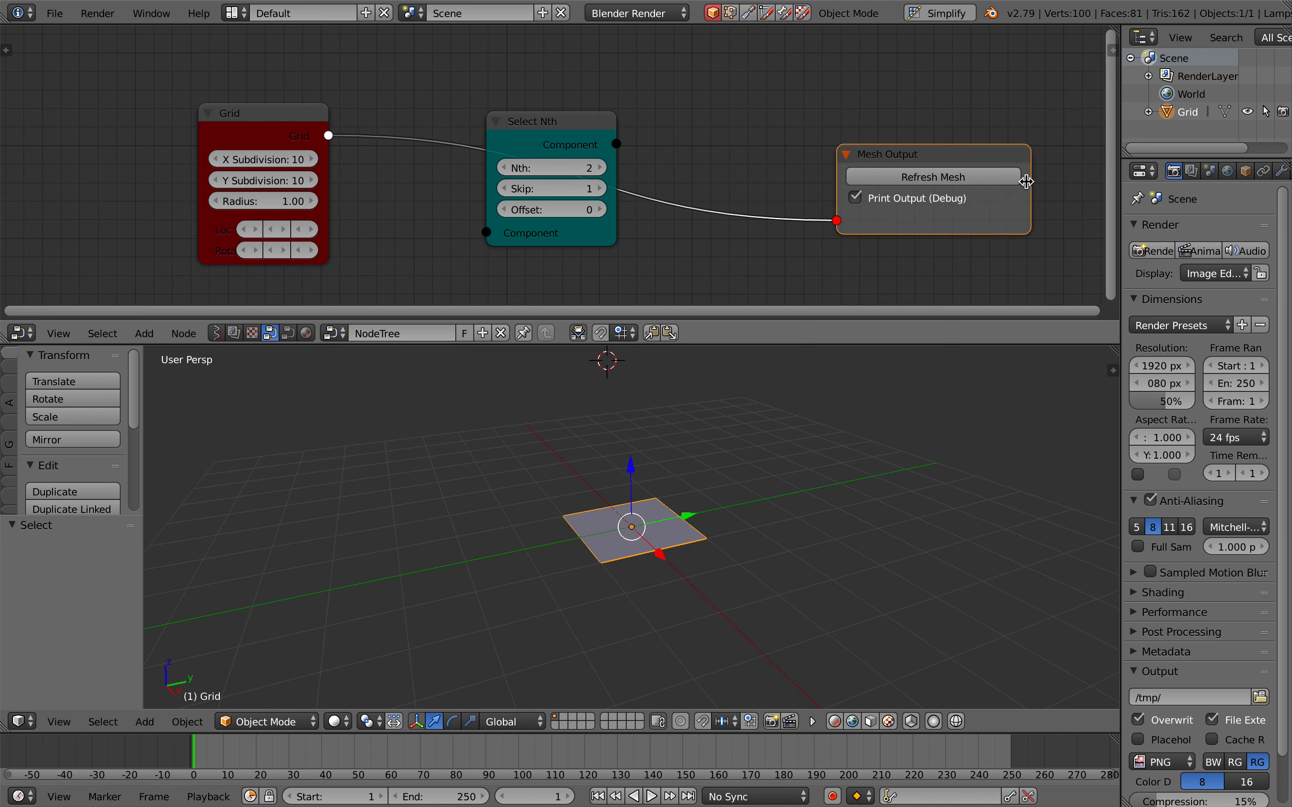
{"action": "key", "text": "ctrl+s"}
{"action": "left_click", "coordinate": [772, 156]}
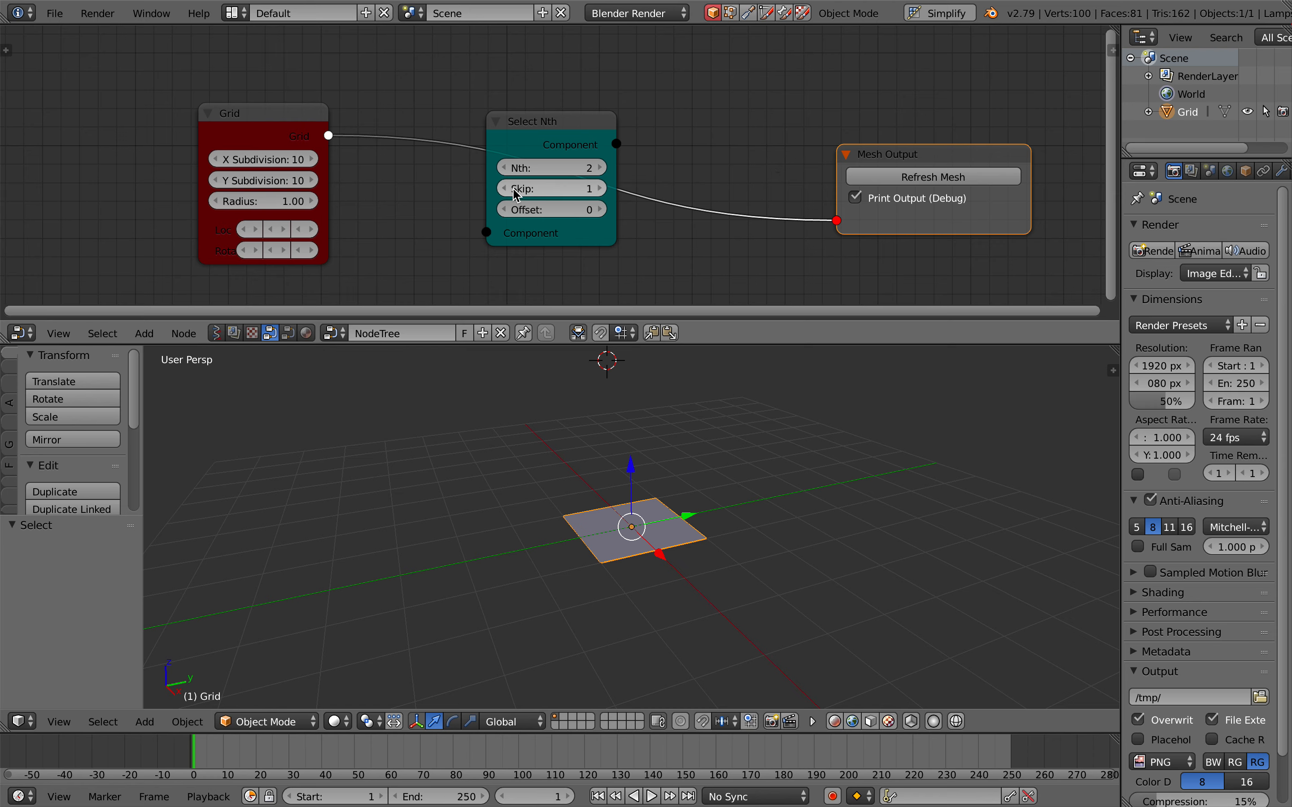
Set the Grid node's radius to about 2.32 and move the node farther from Select Nth.
{"action": "left_click_drag", "start_coordinate": [291, 201], "coordinate": [352, 202]}
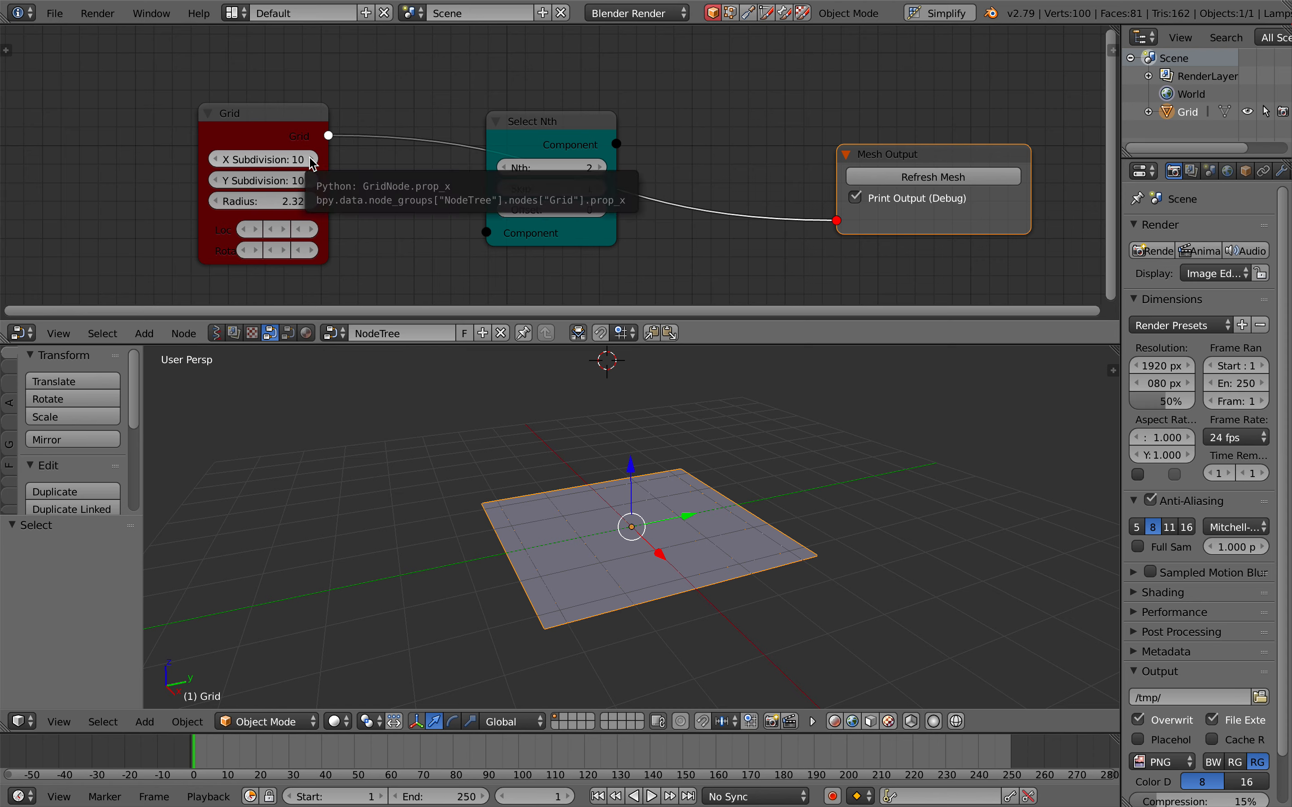
{"action": "left_click_drag", "start_coordinate": [305, 130], "coordinate": [203, 126]}
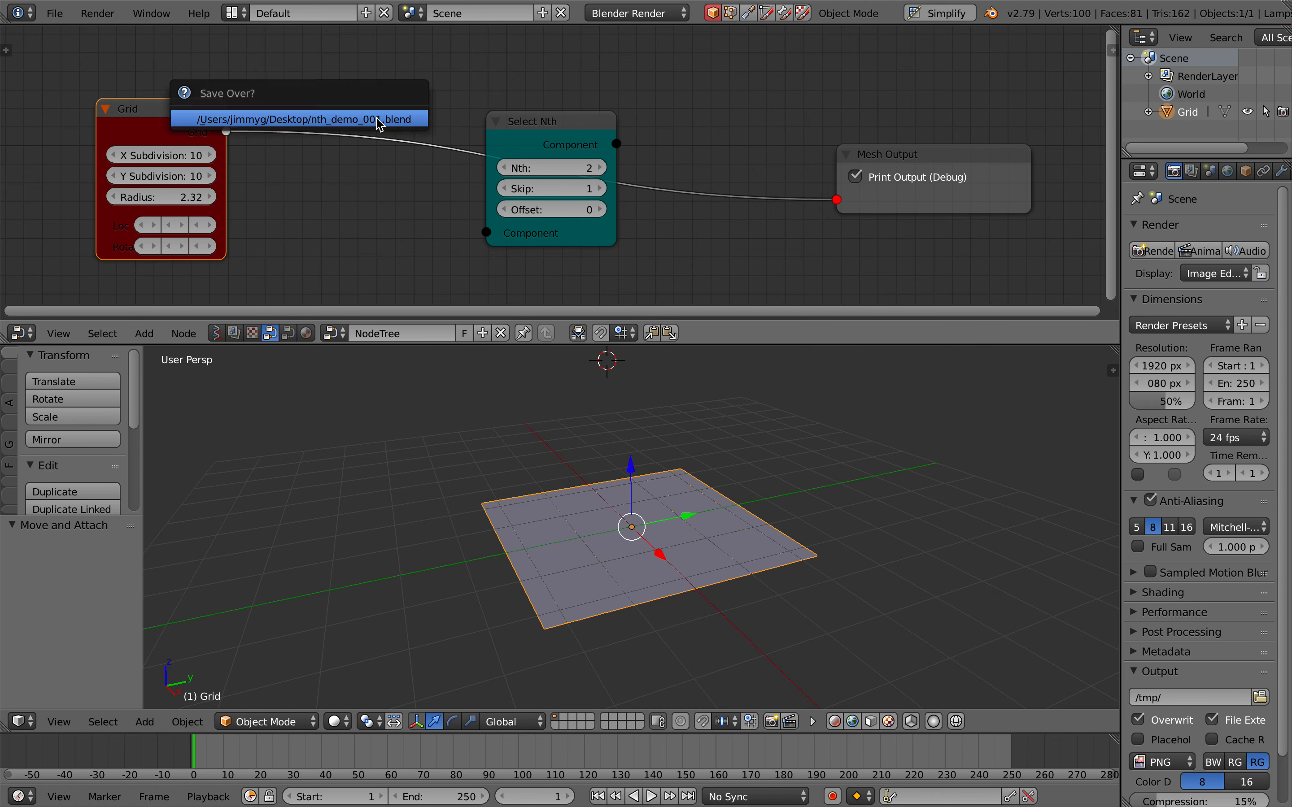
Add a To Component Mode node on the link between the Grid and Select Nth nodes.
{"action": "key", "text": "shift+a"}
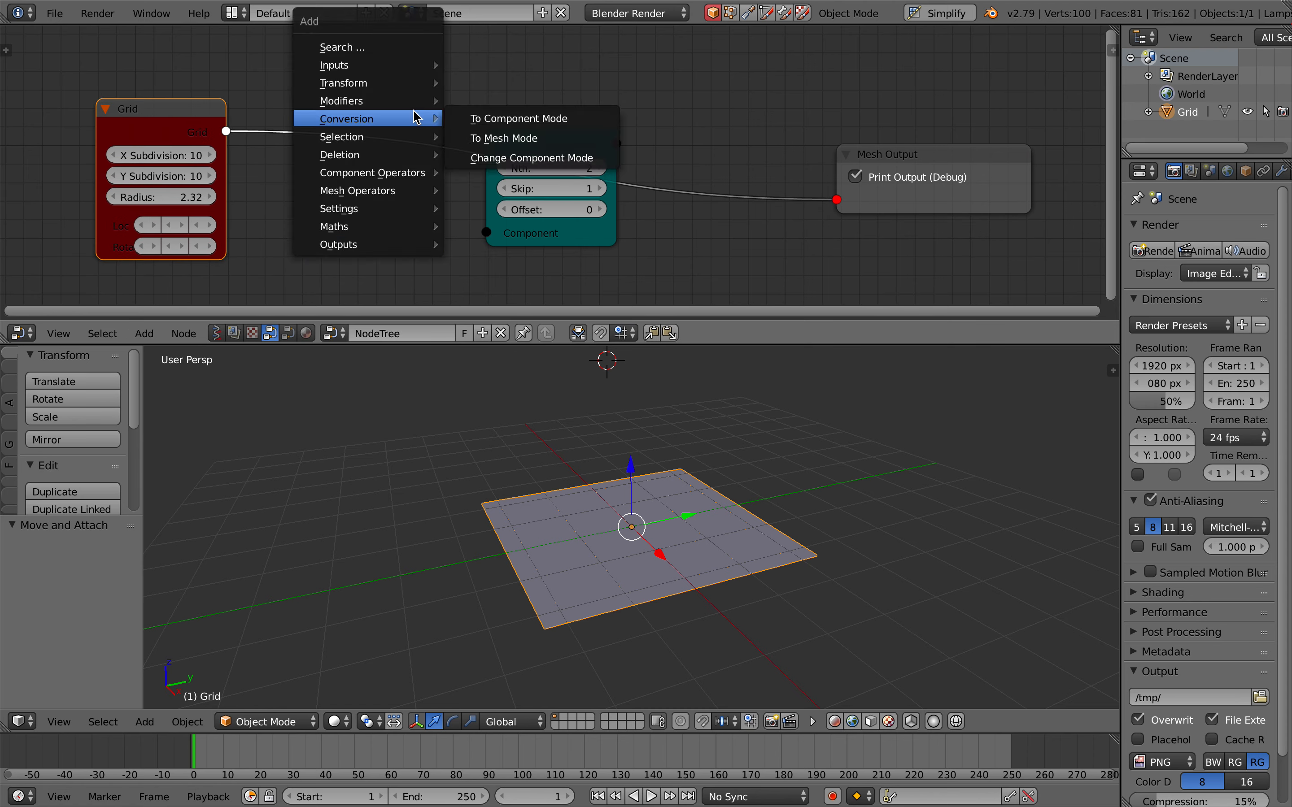
{"action": "mouse_move", "coordinate": [416, 100]}
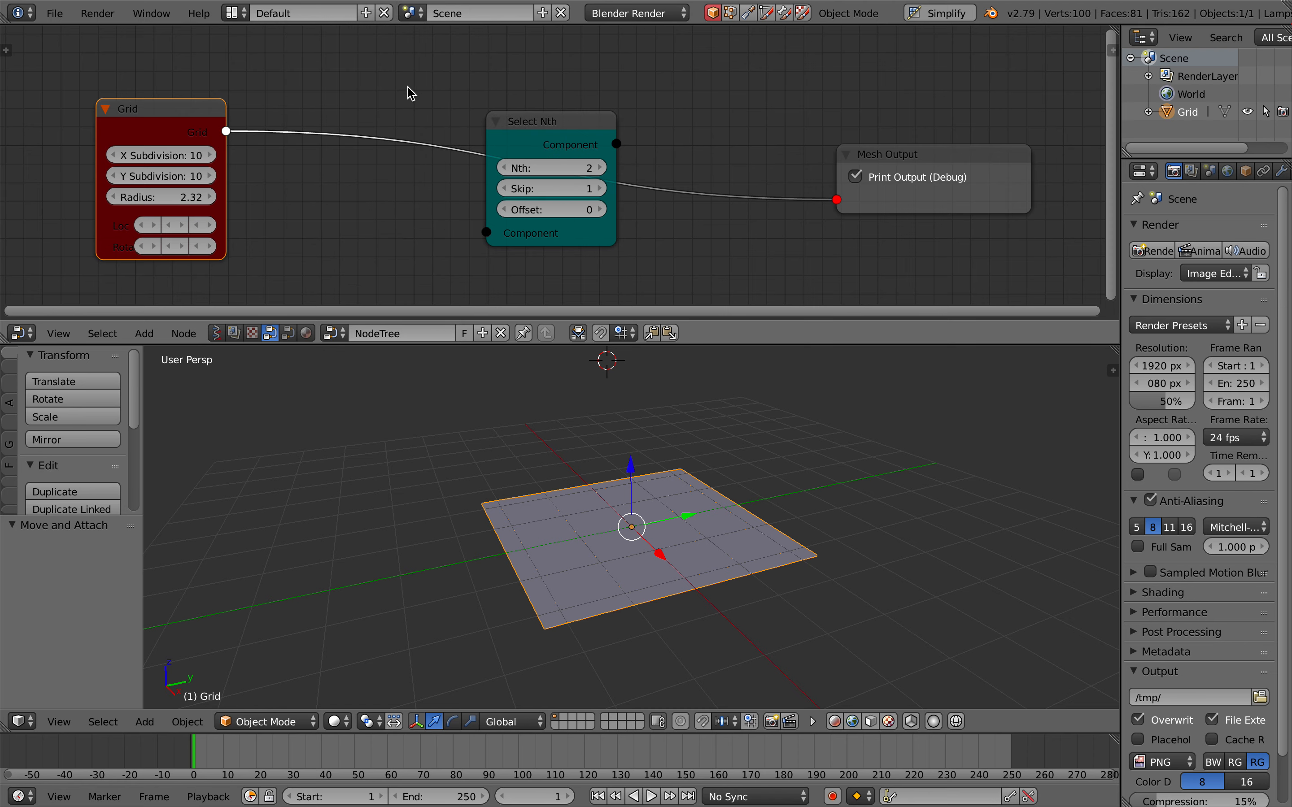
{"action": "key", "text": "shift+a"}
{"action": "left_click", "coordinate": [416, 60]}
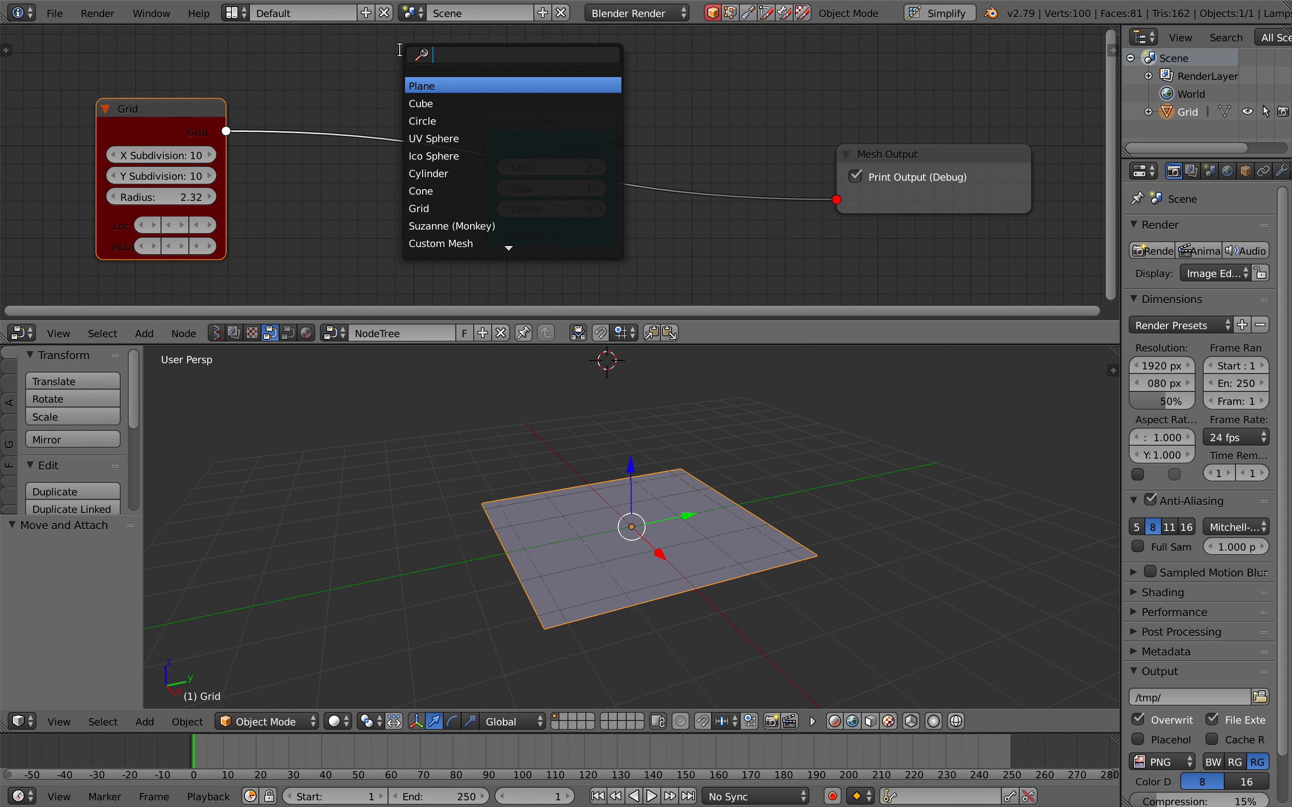
{"action": "type", "text": "to"}
{"action": "key", "text": "Down"}
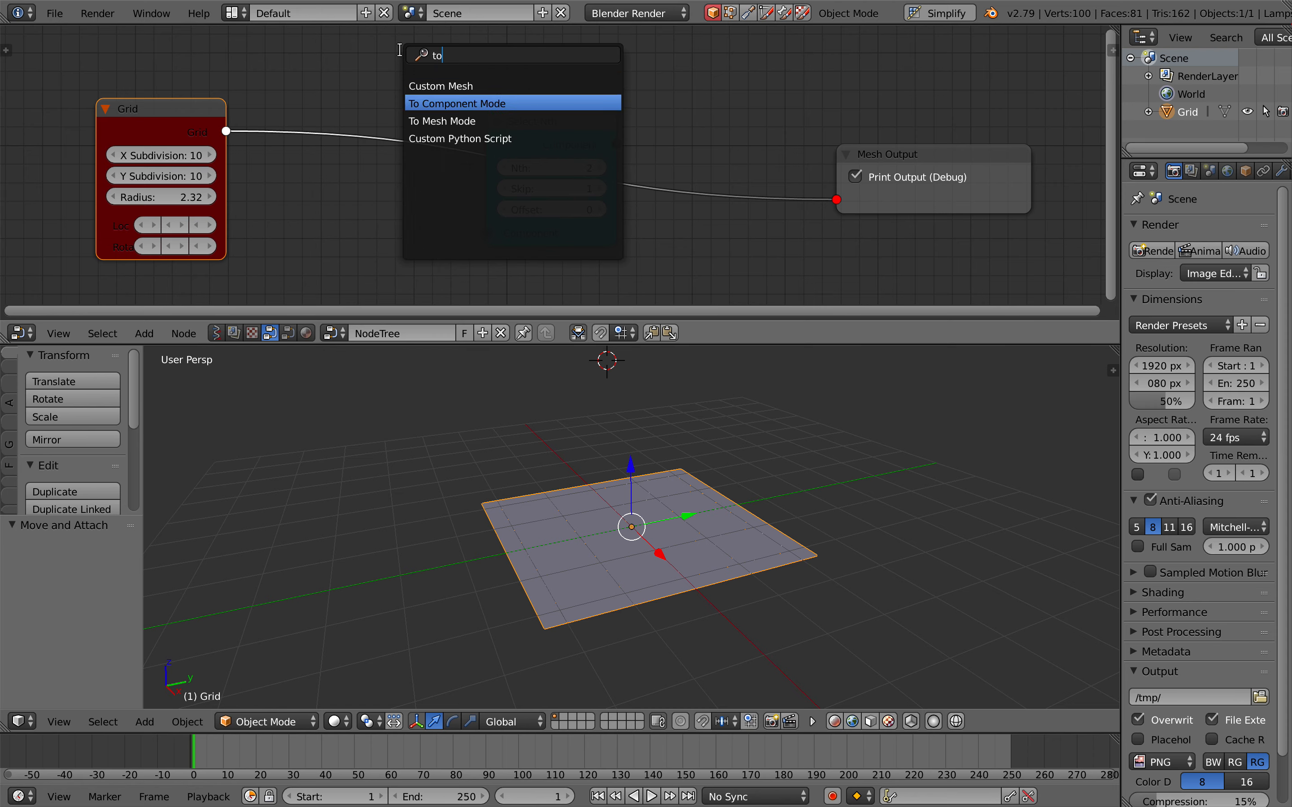
{"action": "key", "text": "Return"}
{"action": "left_click", "coordinate": [320, 83]}
Add a To Mesh Mode node on the link running into the Mesh Output node.
{"action": "key", "text": "shift+a"}
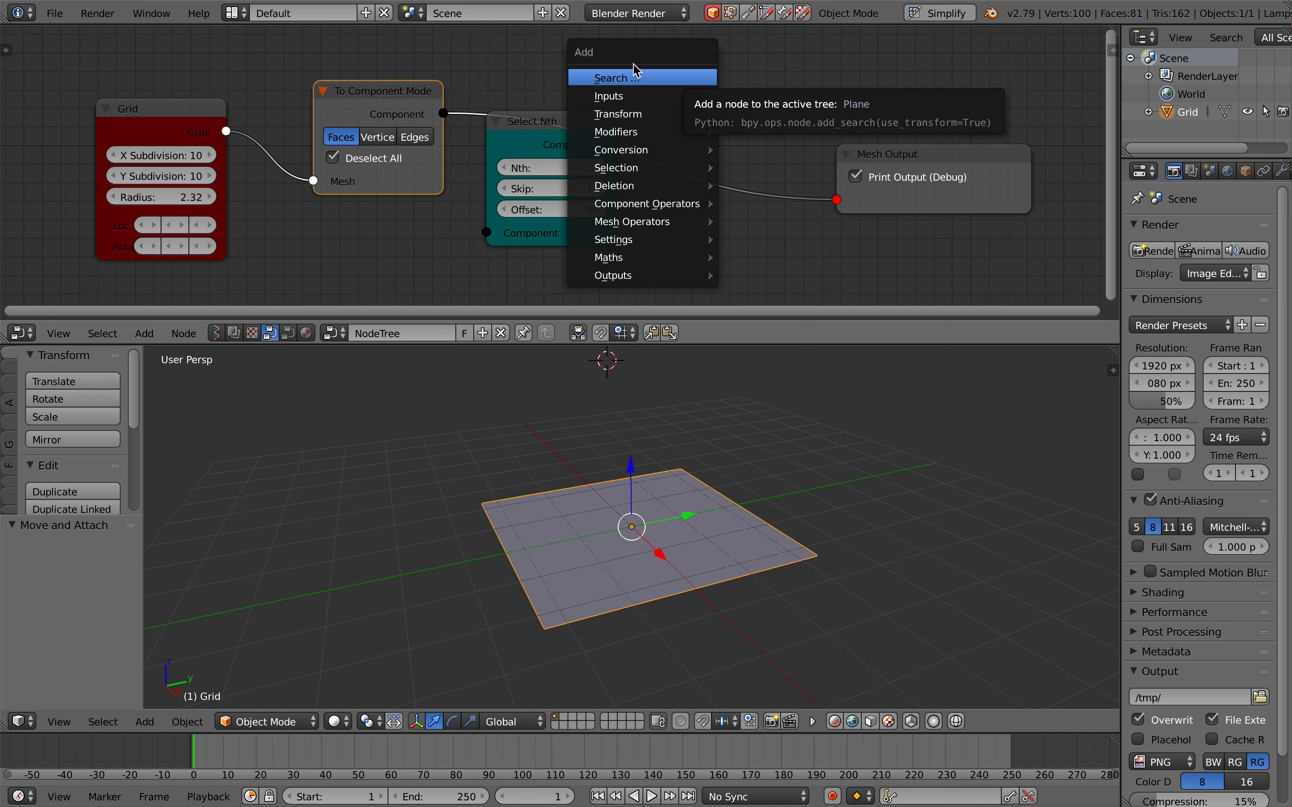
{"action": "key", "text": "shift+a"}
{"action": "left_click", "coordinate": [657, 109]}
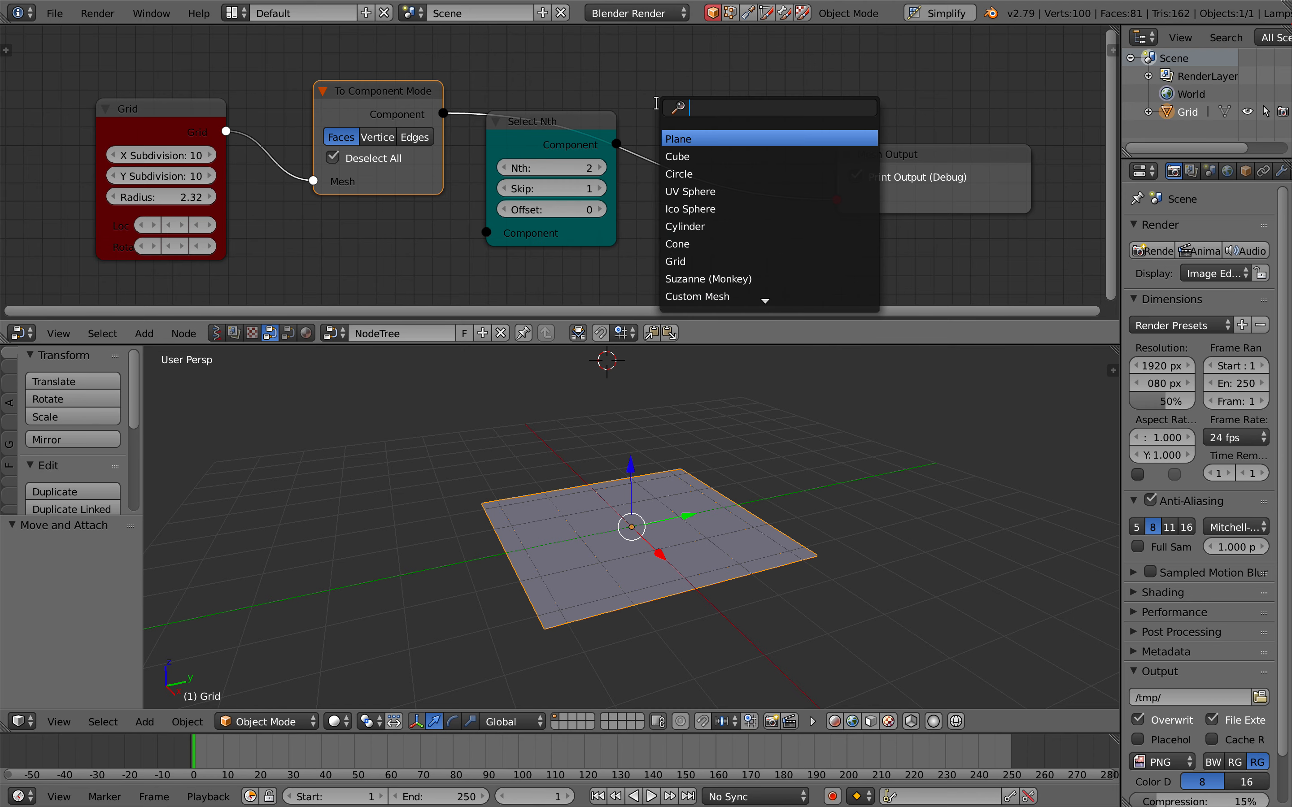
{"action": "type", "text": "to"}
{"action": "key", "text": "Down"}
{"action": "key", "text": "Return"}
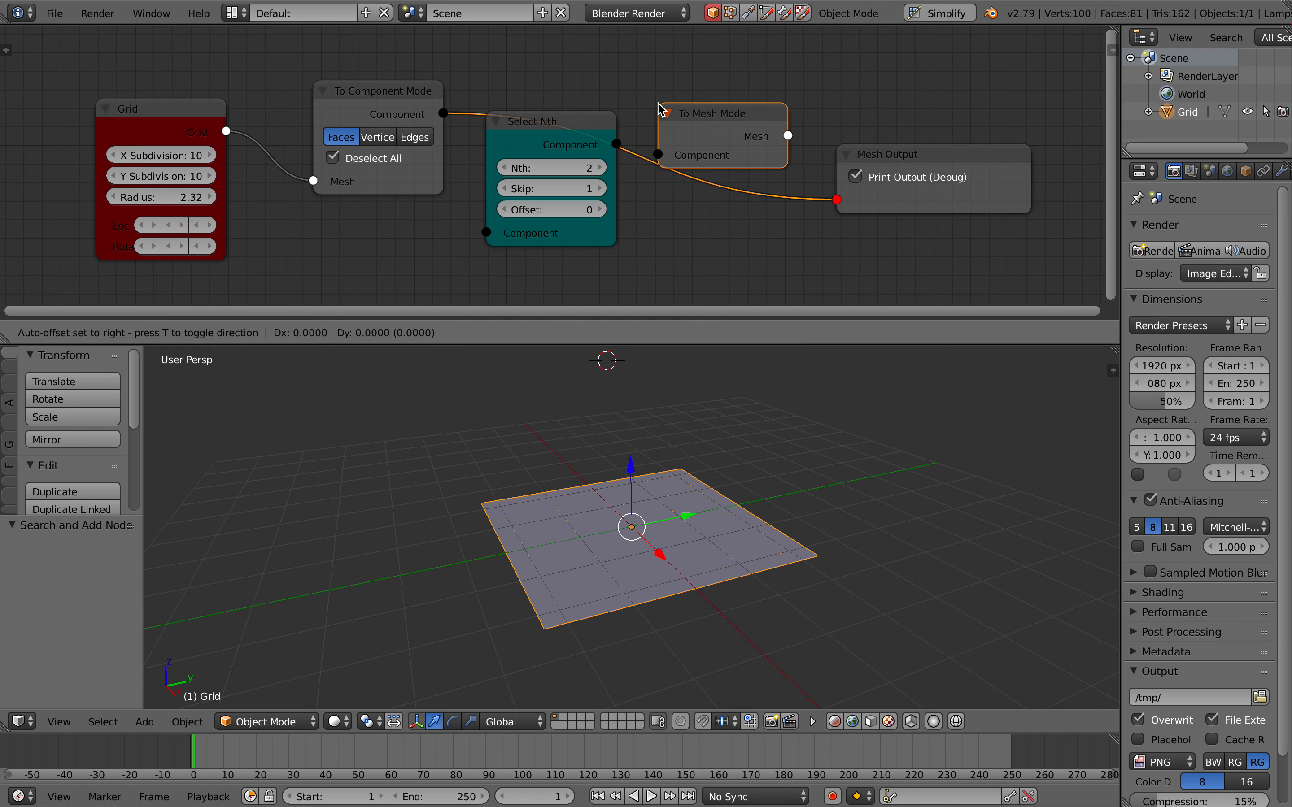
{"action": "left_click", "coordinate": [648, 121]}
Insert the Select Nth node on the link between To Component Mode and To Mesh Mode, and save over the file.
{"action": "mouse_move", "coordinate": [550, 121]}
{"action": "left_mouse_down"}
{"action": "mouse_move", "coordinate": [547, 211]}
{"action": "mouse_move", "coordinate": [548, 167]}
{"action": "mouse_move", "coordinate": [584, 105]}
{"action": "mouse_move", "coordinate": [554, 101]}
{"action": "left_mouse_up"}
{"action": "key", "text": "ctrl+s"}
{"action": "left_click", "coordinate": [553, 101]}
{"action": "left_click", "coordinate": [598, 145]}
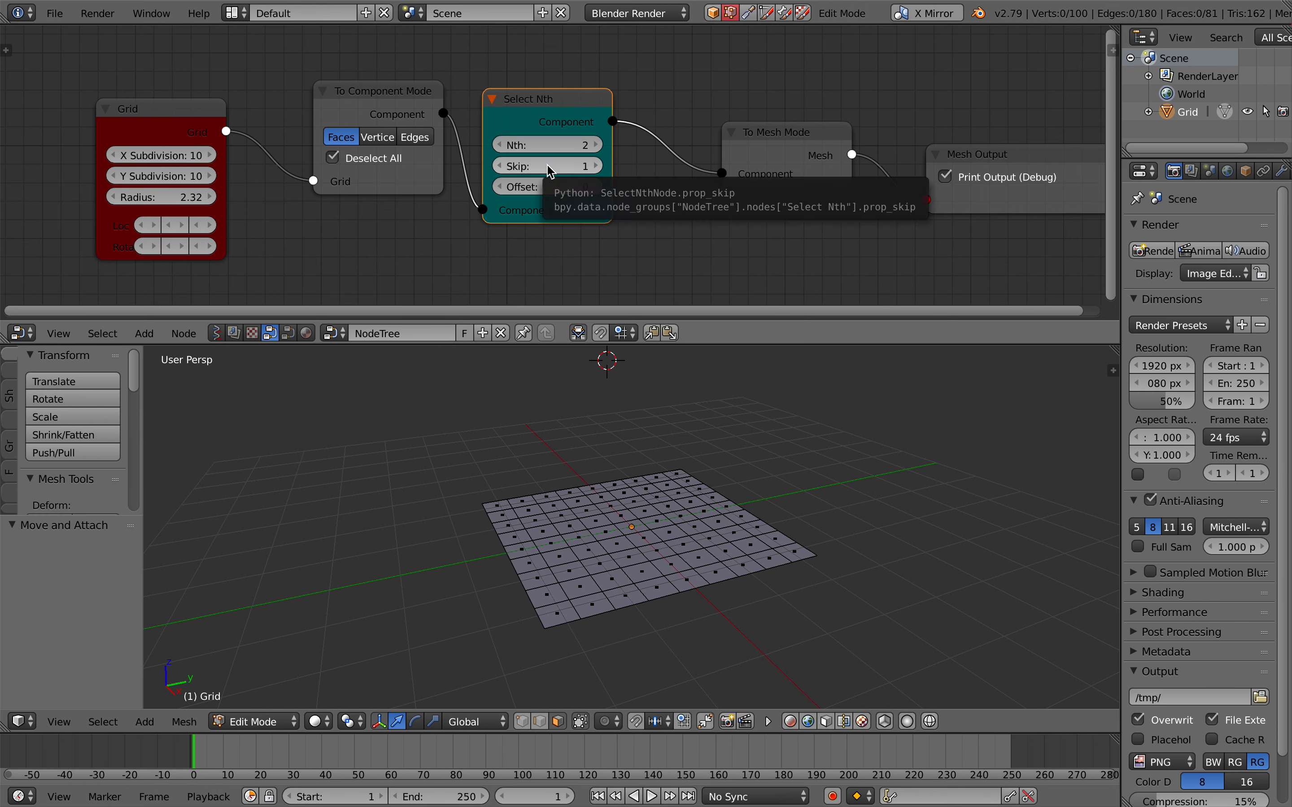
Turn off Print Output (Debug) on the Mesh Output node and refresh the mesh.
{"action": "scroll", "coordinate": [594, 149], "scroll_direction": "right", "scroll_amount": 2}
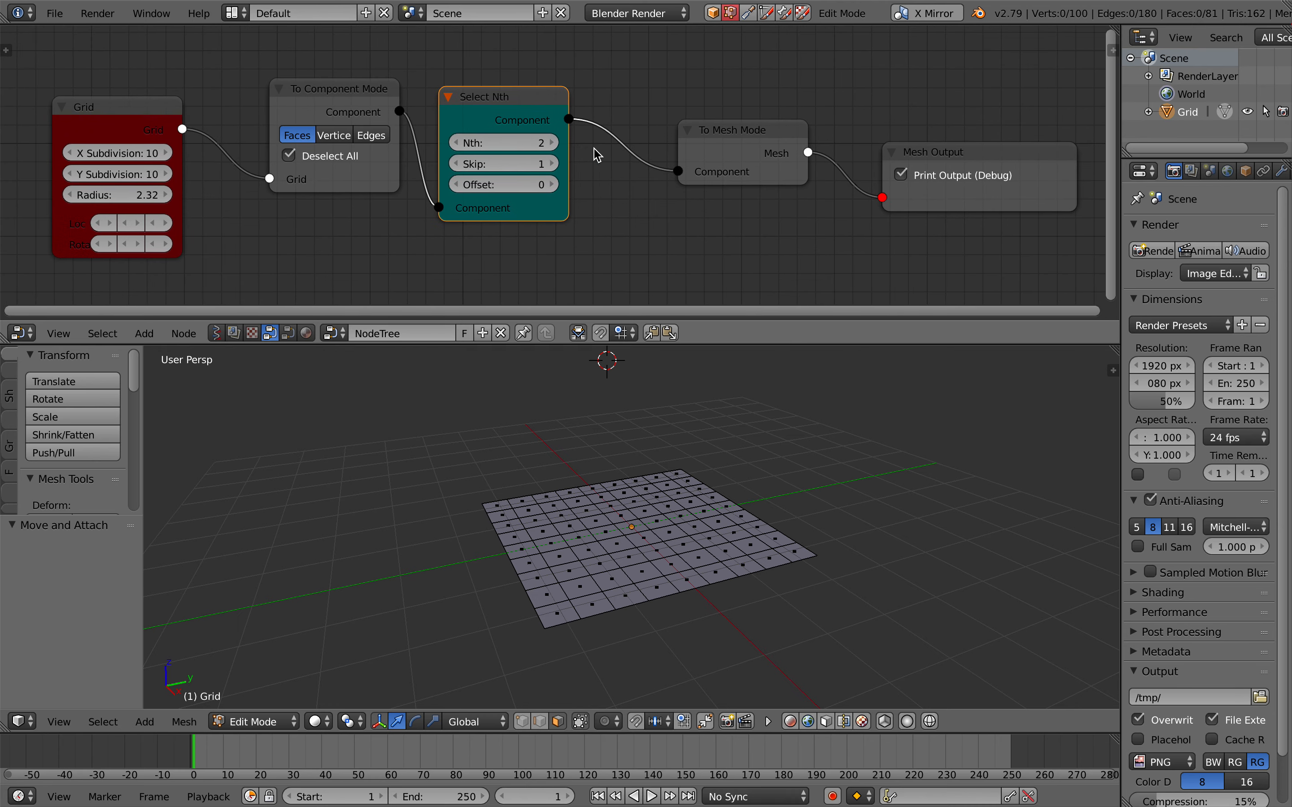
{"action": "left_click", "coordinate": [902, 175]}
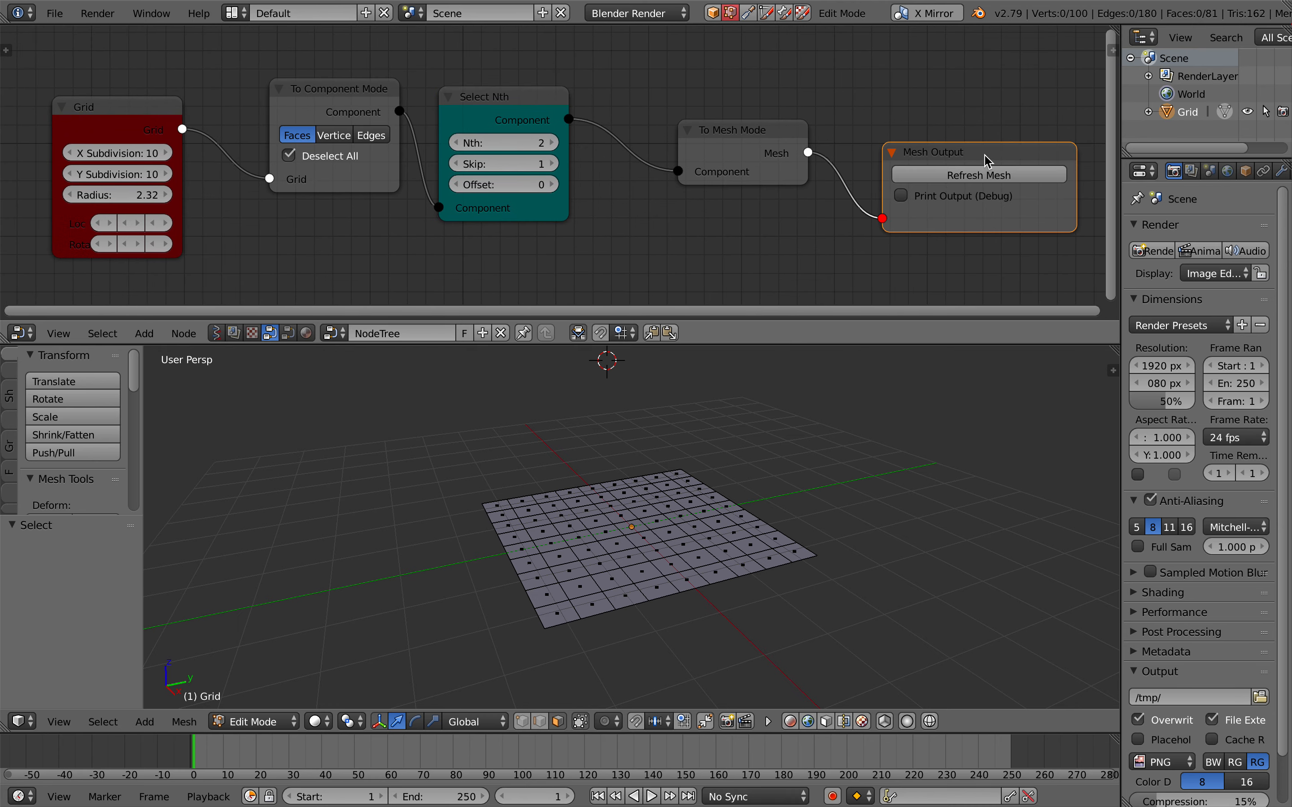
{"action": "left_click", "coordinate": [980, 175]}
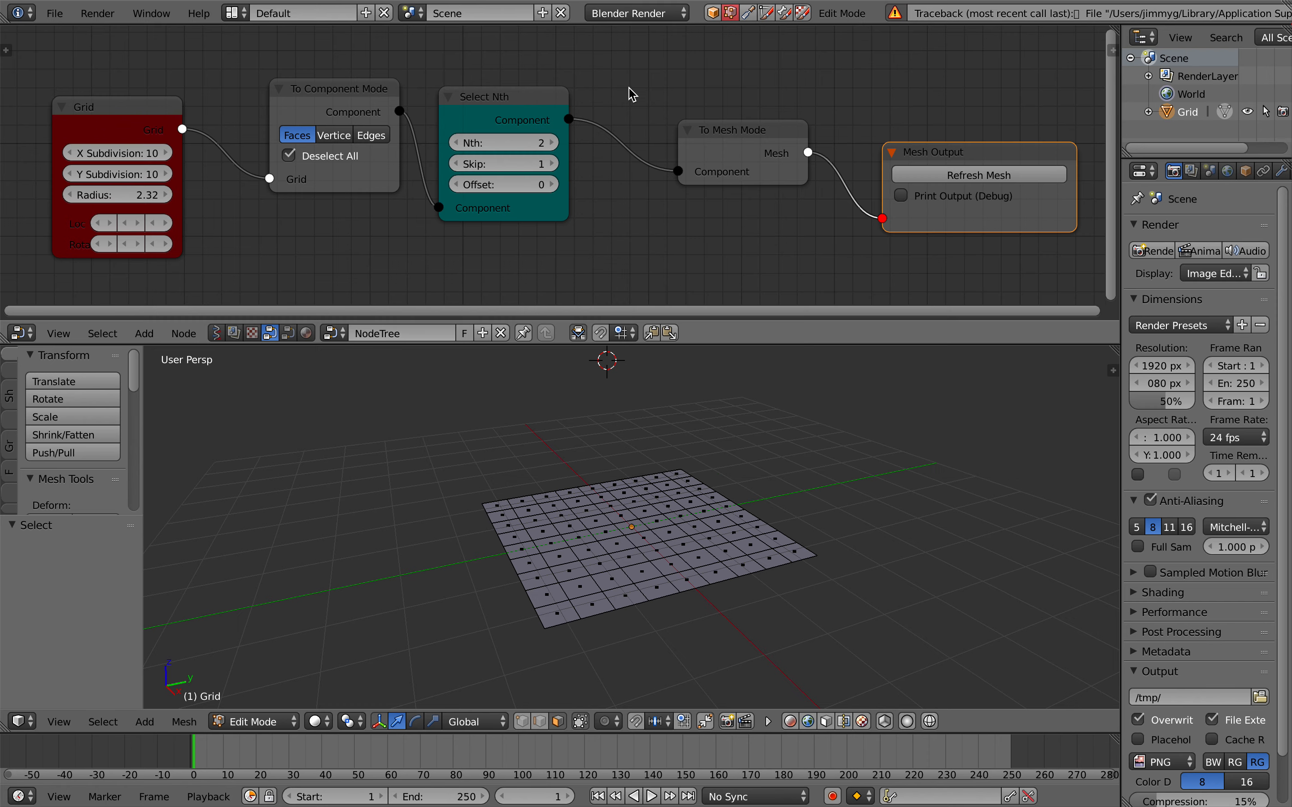
Turn off Deselect All on the To Component Mode node and move the node closer to the Grid node.
{"action": "left_click", "coordinate": [321, 163]}
{"action": "left_click_drag", "start_coordinate": [326, 98], "coordinate": [302, 100]}
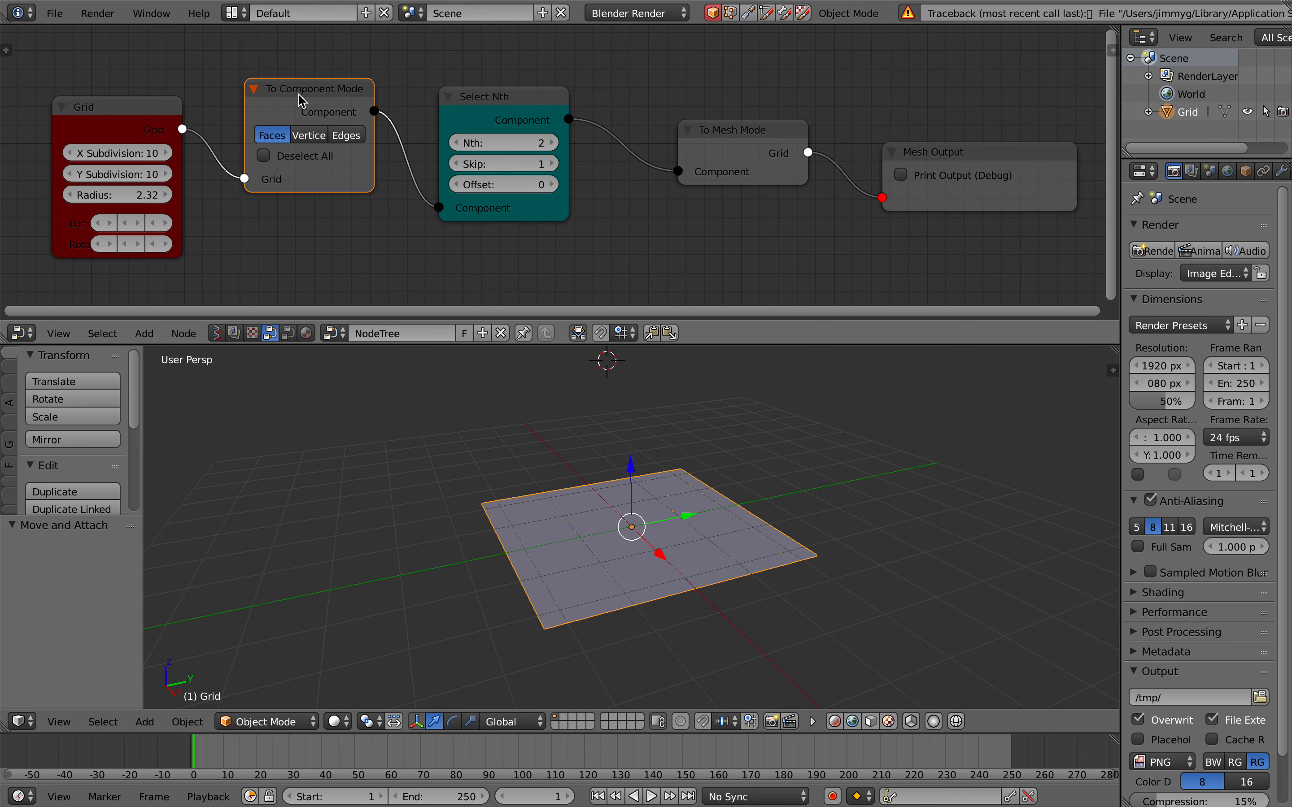
{"action": "middle_click_drag", "start_coordinate": [567, 474], "coordinate": [567, 477]}
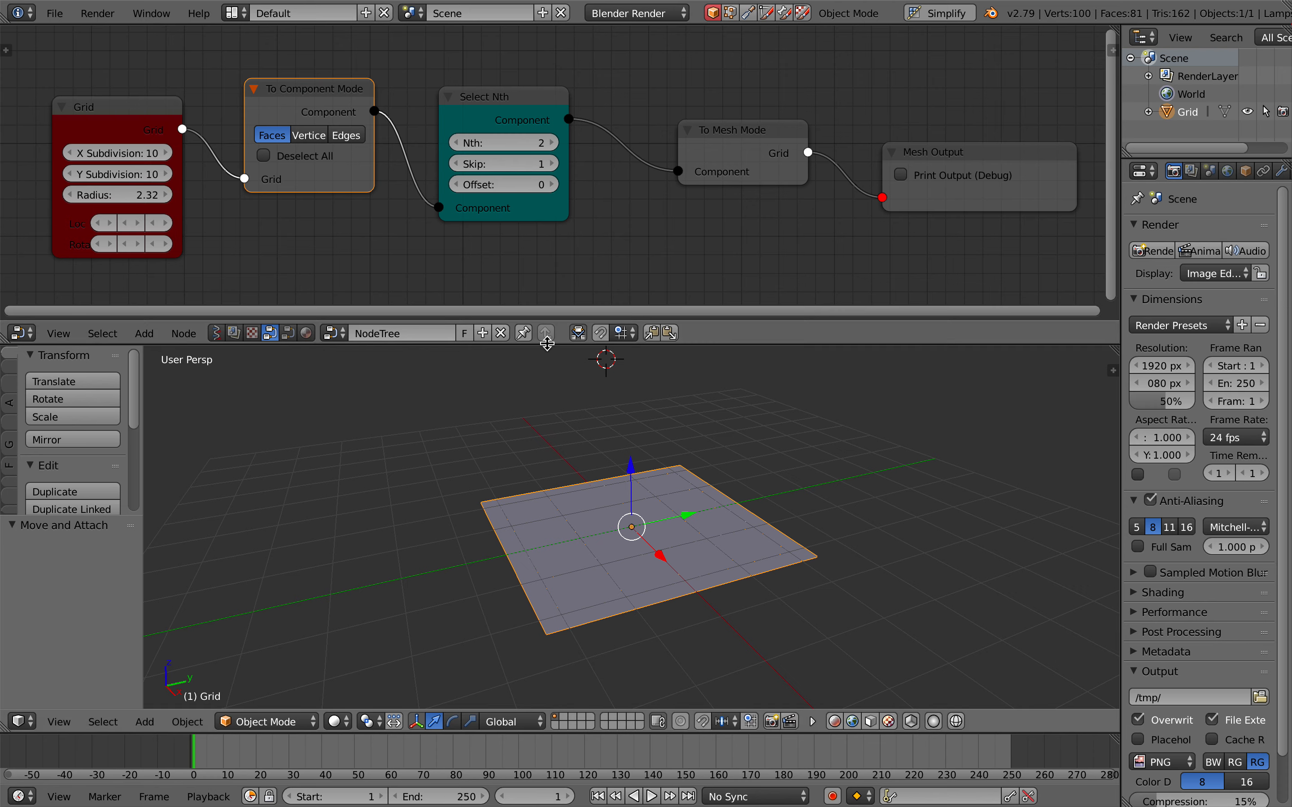
Try Nth values of 3 and 2 on the Select Nth node with its Offset set to 54.
{"action": "left_click", "coordinate": [481, 114]}
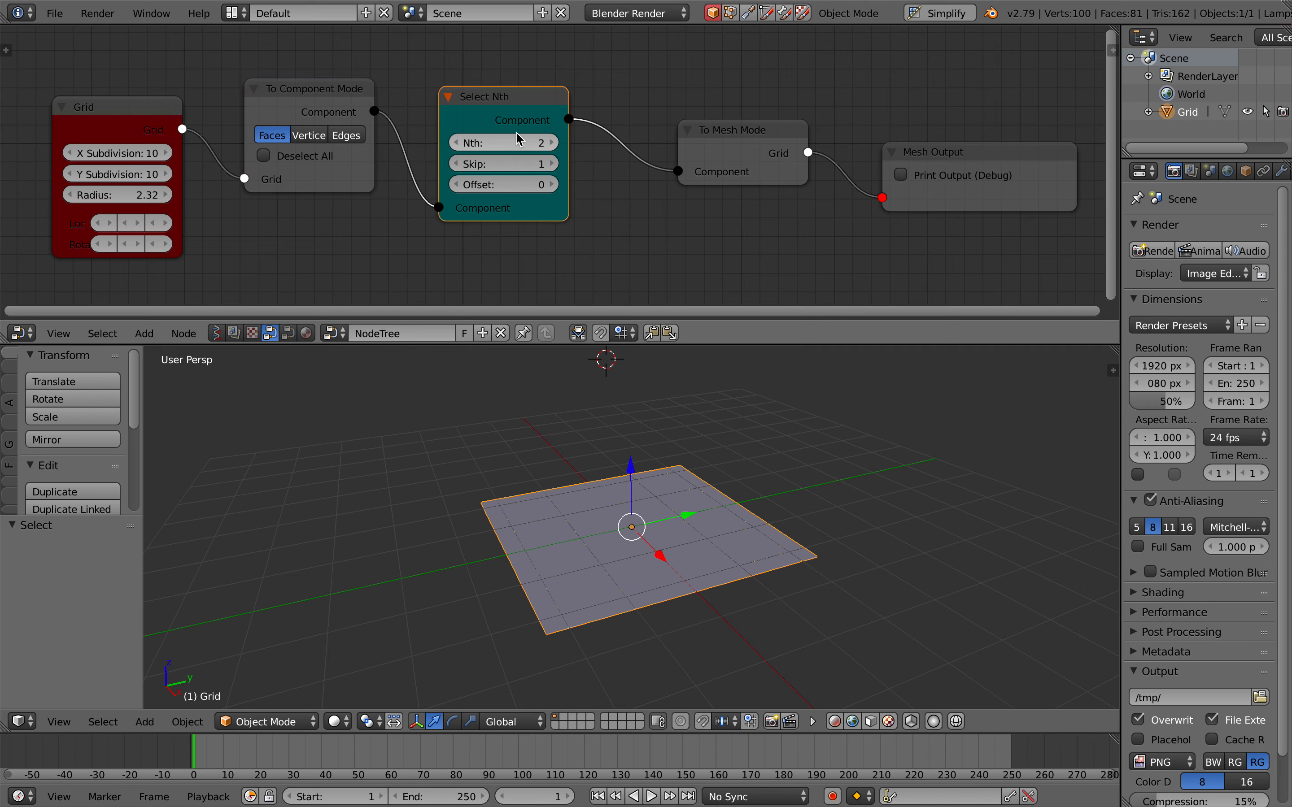
{"action": "left_click", "coordinate": [556, 145]}
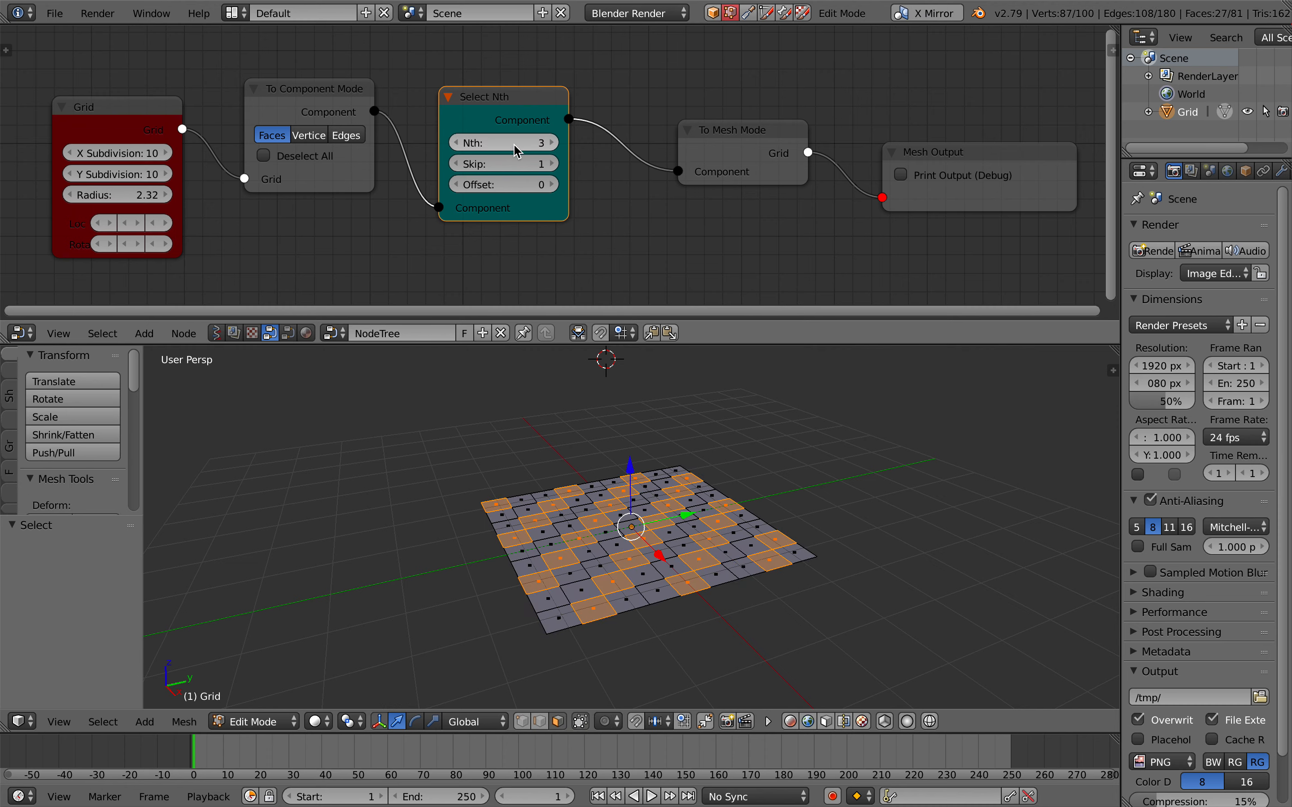
{"action": "left_click", "coordinate": [458, 144]}
{"action": "left_click", "coordinate": [542, 144]}
{"action": "left_click", "coordinate": [547, 182]}
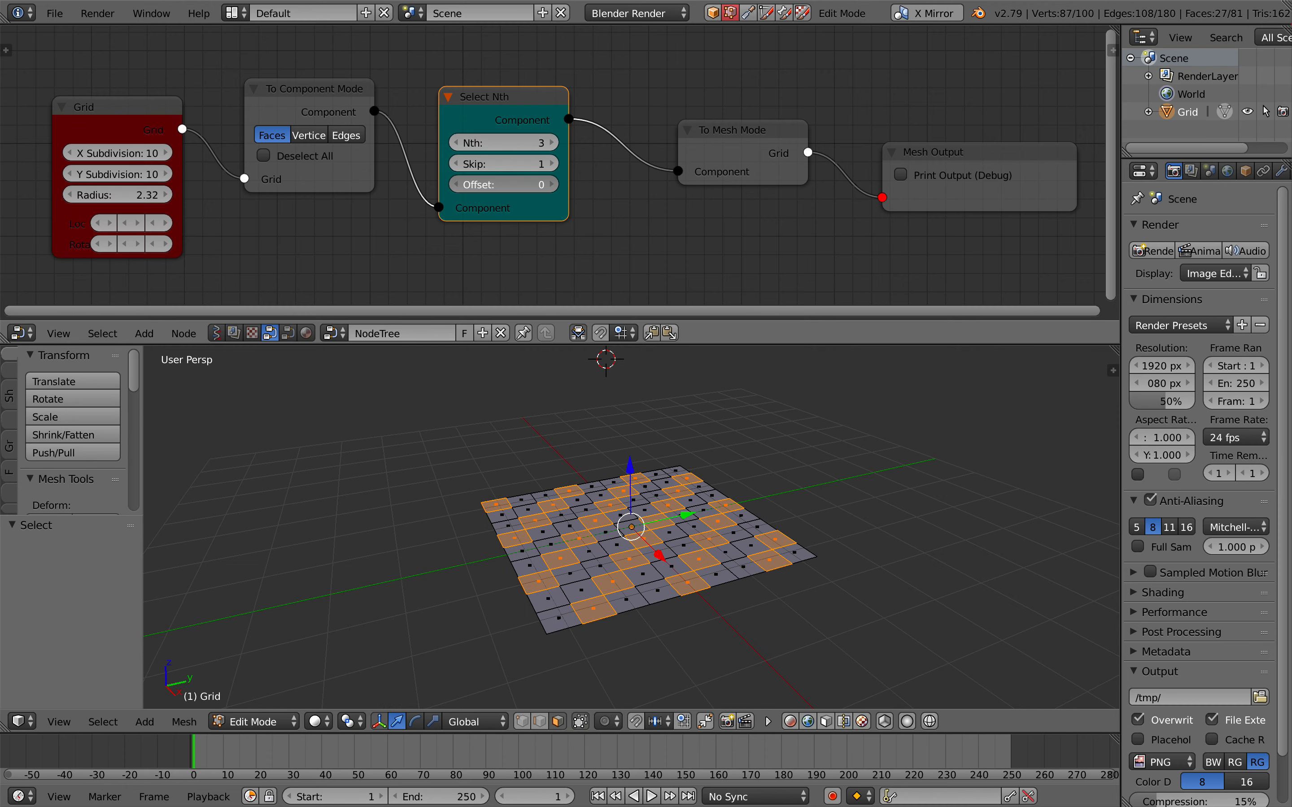
{"action": "left_click_drag", "start_coordinate": [519, 189], "coordinate": [543, 182]}
{"action": "left_click", "coordinate": [457, 143]}
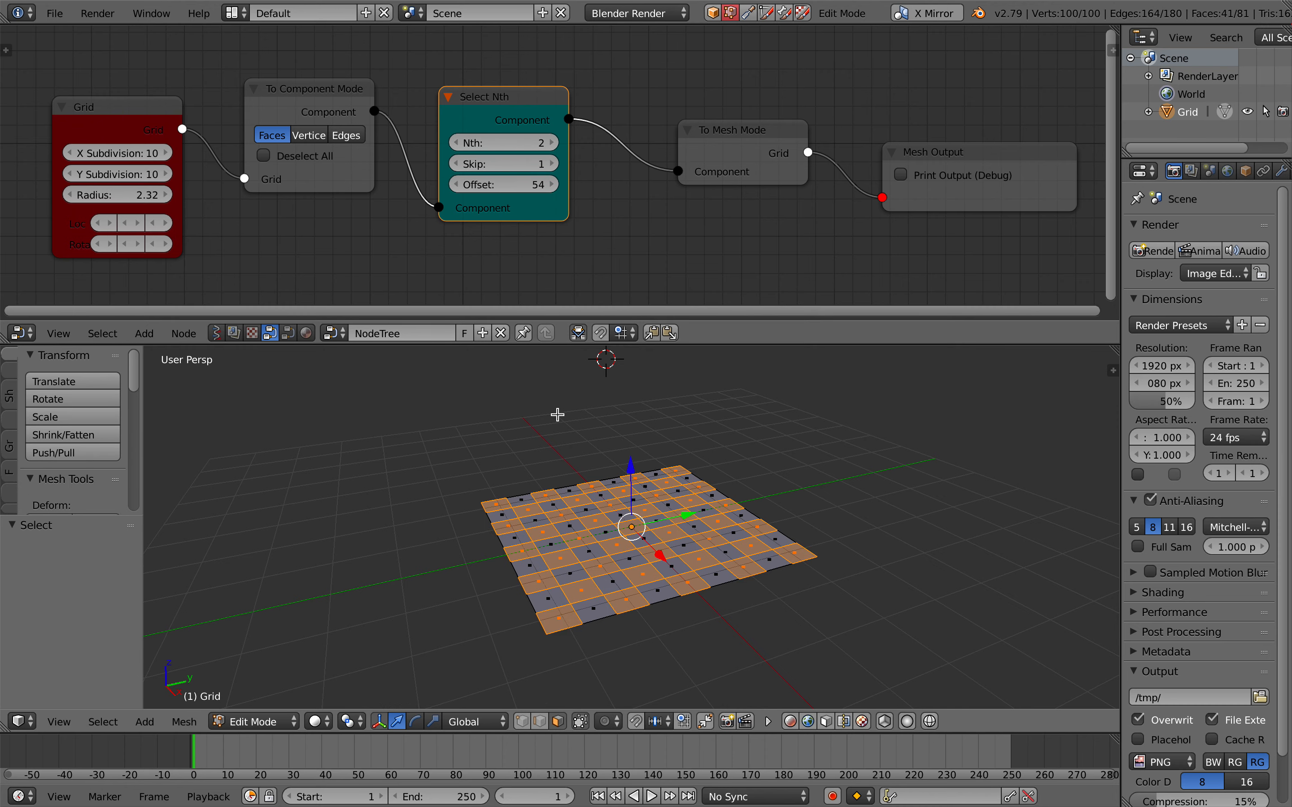
Set the Select Nth node's Nth to 6 and its Offset to 86.
{"action": "scroll", "coordinate": [557, 415], "scroll_direction": "up", "scroll_amount": 3}
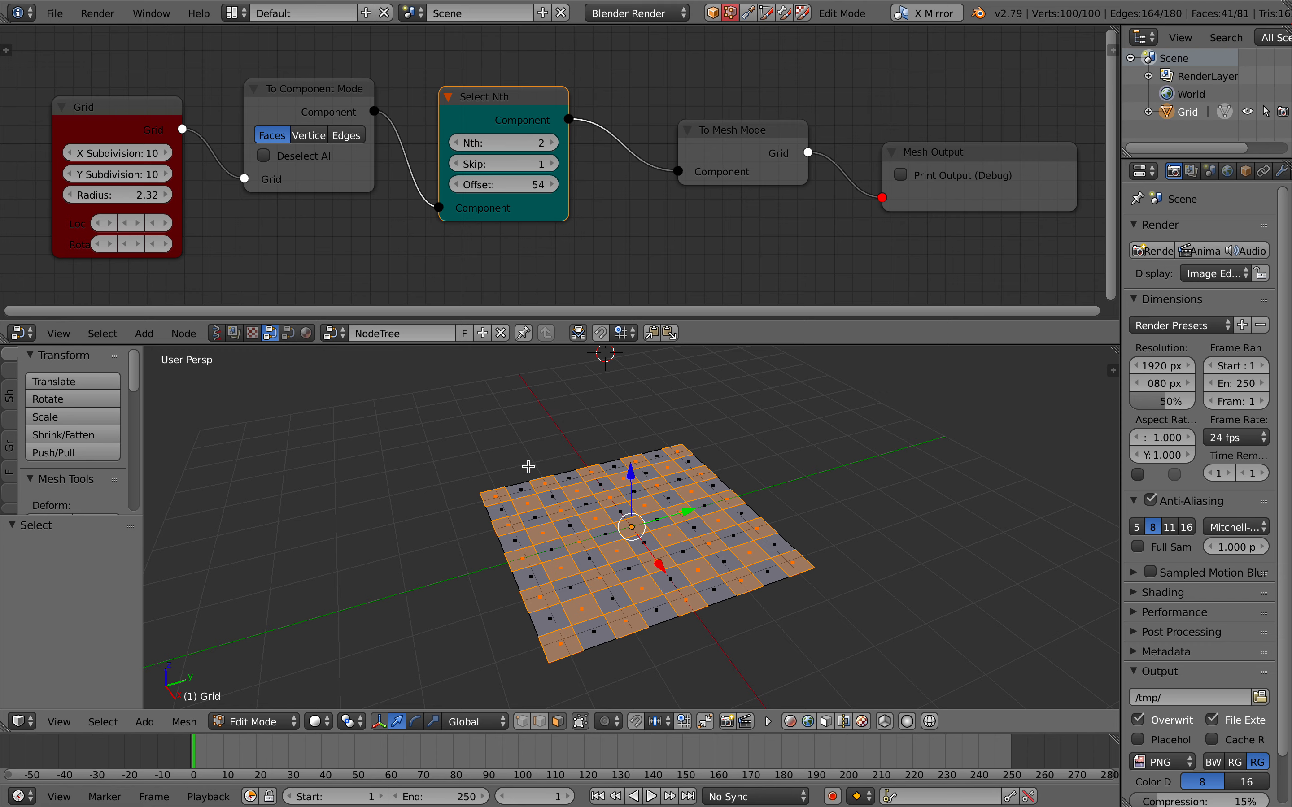
{"action": "left_click", "coordinate": [552, 143]}
{"action": "left_click", "coordinate": [552, 143]}
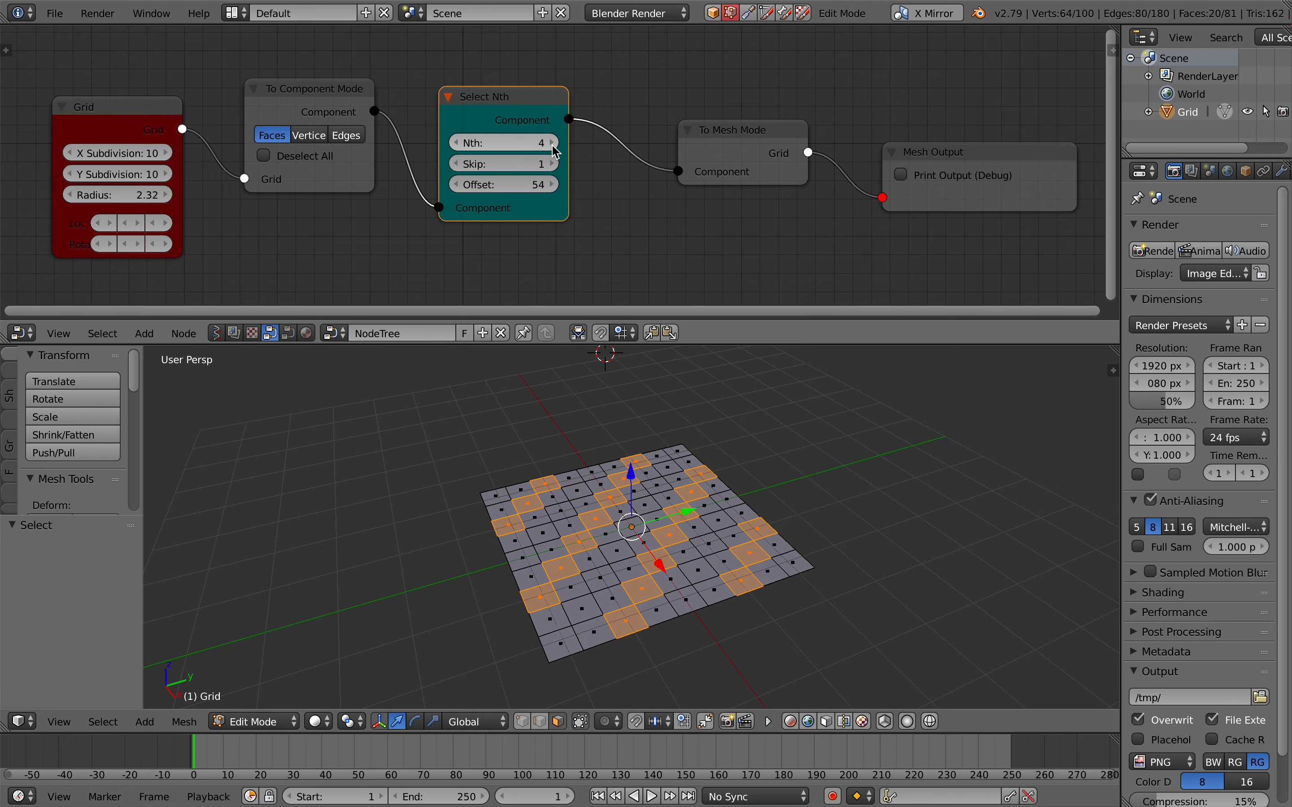
{"action": "left_click", "coordinate": [553, 145]}
{"action": "left_click", "coordinate": [553, 146]}
{"action": "mouse_move", "coordinate": [534, 186]}
{"action": "left_mouse_down"}
{"action": "mouse_move", "coordinate": [547, 194]}
{"action": "mouse_move", "coordinate": [538, 186]}
{"action": "left_mouse_up"}
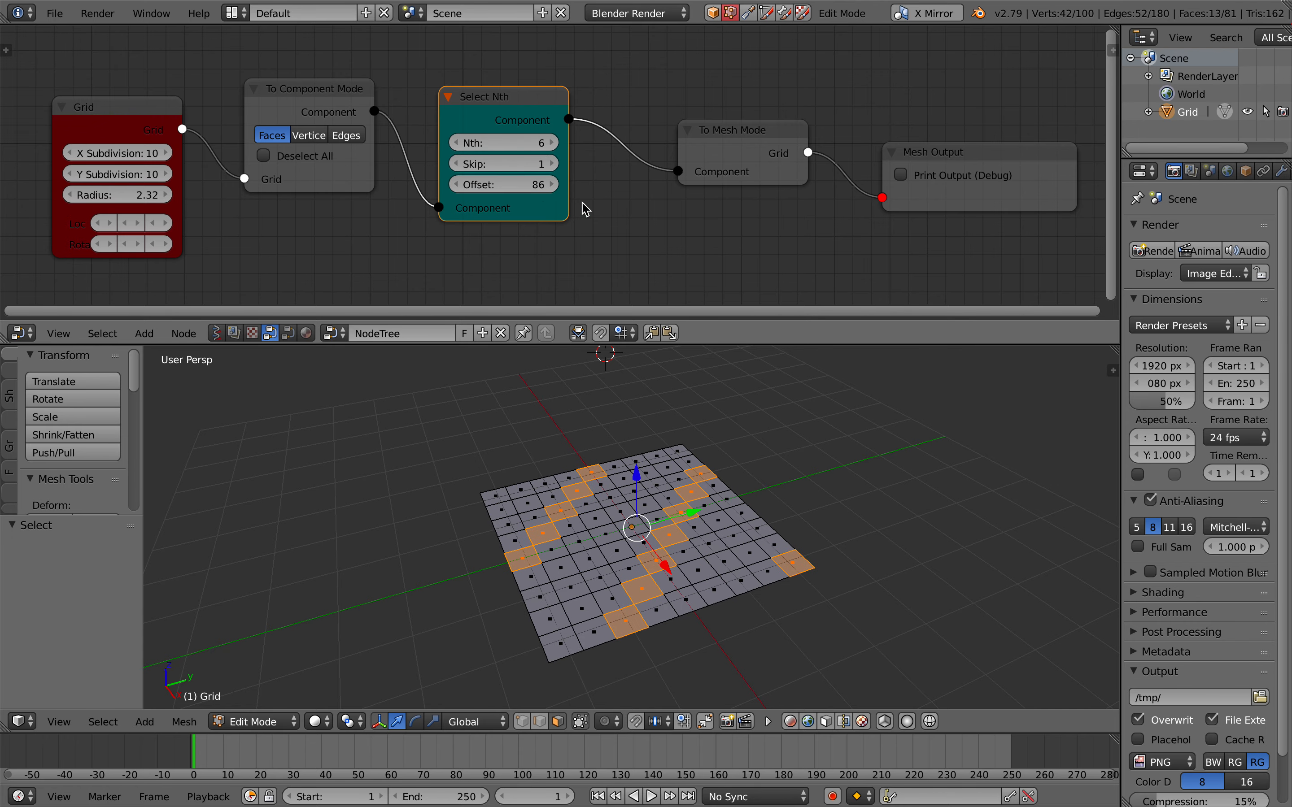
Move the To Mesh Mode and Mesh Output nodes farther from Select Nth to make room for another node.
{"action": "scroll", "coordinate": [582, 203], "scroll_direction": "right", "scroll_amount": 1}
{"action": "scroll", "coordinate": [721, 183], "scroll_direction": "right", "scroll_amount": 3}
{"action": "left_click_drag", "start_coordinate": [721, 139], "coordinate": [751, 137]}
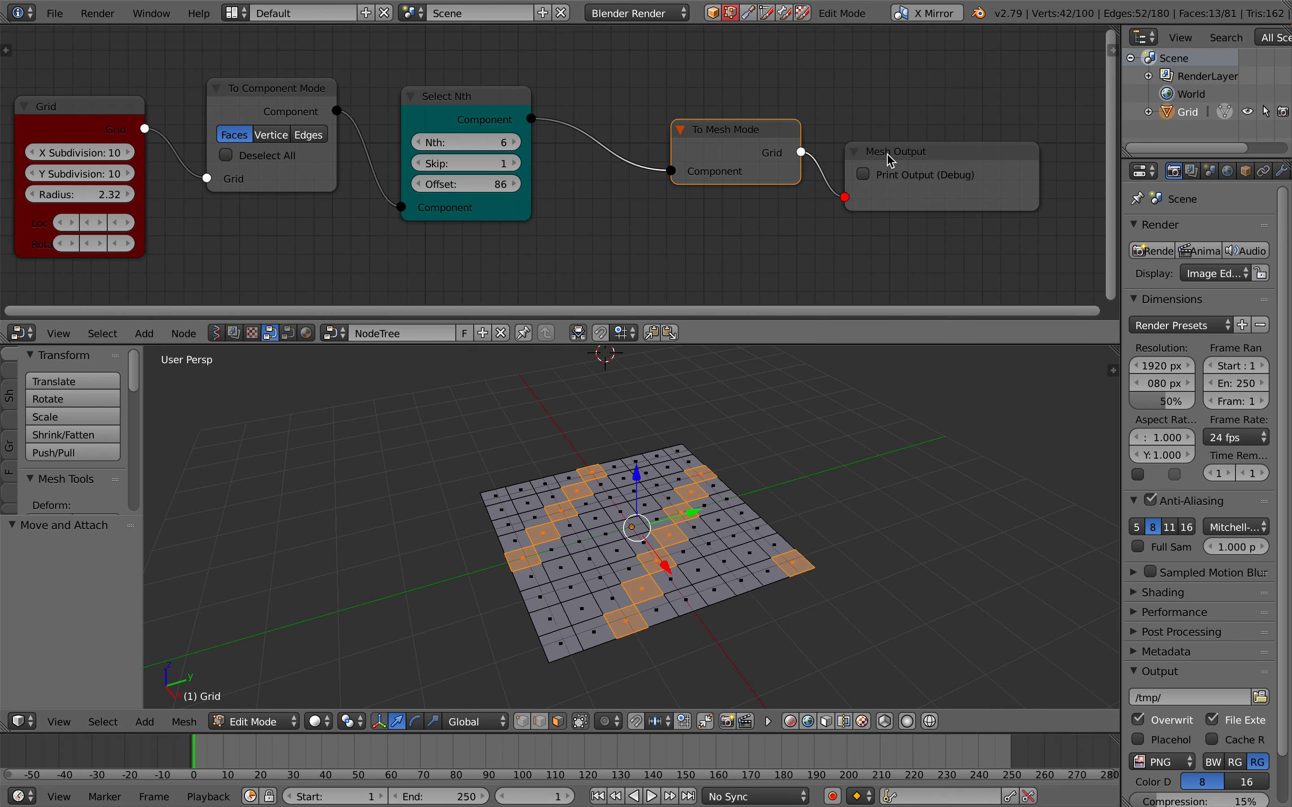
{"action": "left_click_drag", "start_coordinate": [893, 160], "coordinate": [941, 160]}
Add a Select More node on the link between Select Nth and To Mesh Mode.
{"action": "key", "text": "shift+a"}
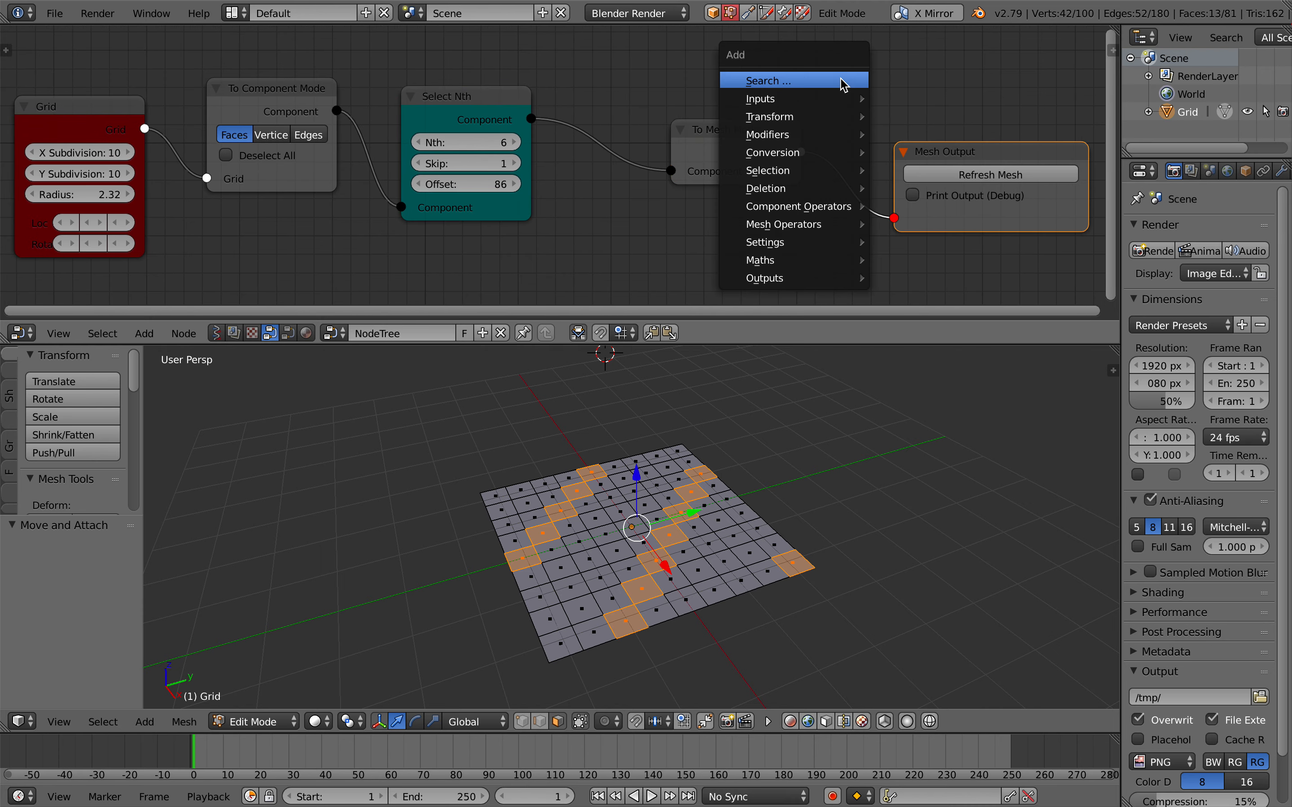
{"action": "left_click", "coordinate": [844, 81]}
{"action": "type", "text": "gro"}
{"action": "key", "text": "ctrl+a"}
{"action": "type", "text": "select m"}
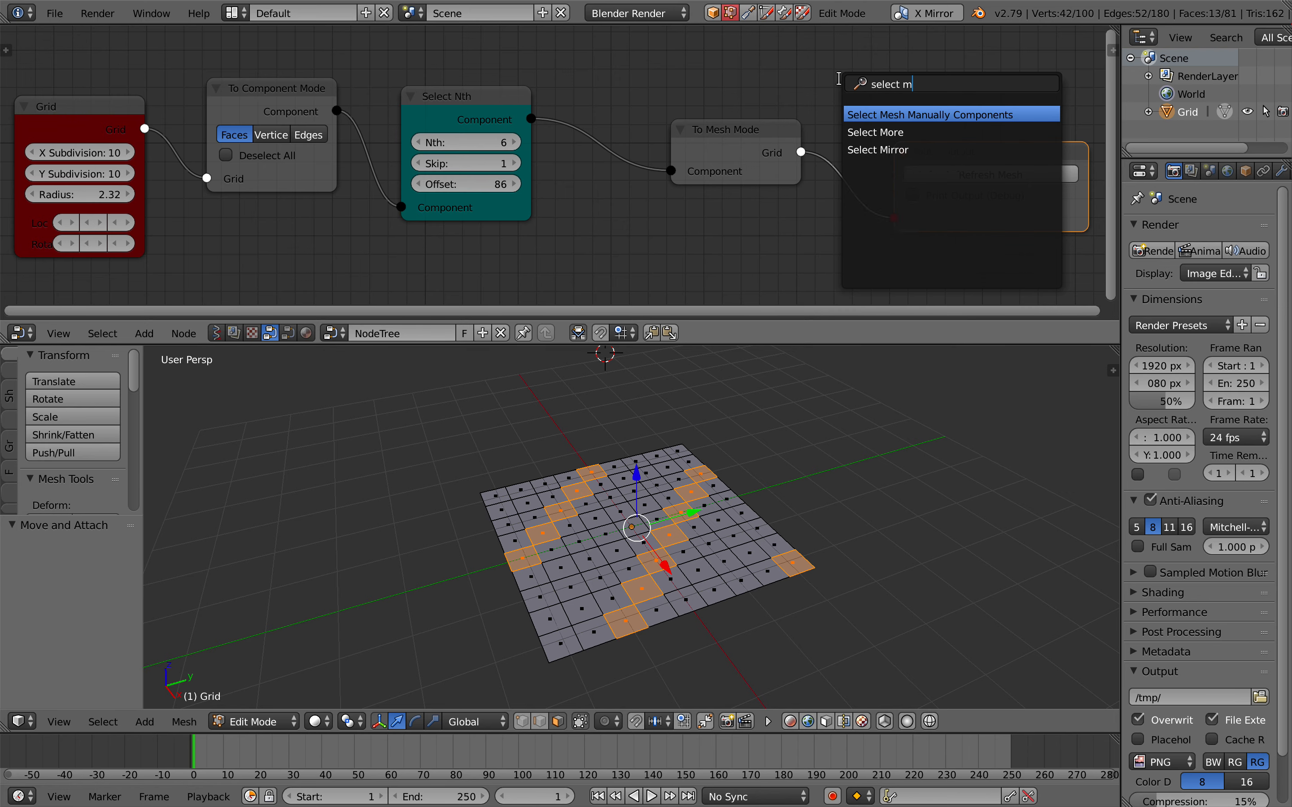
{"action": "key", "text": "Down"}
{"action": "key", "text": "Return"}
{"action": "left_click", "coordinate": [604, 158]}
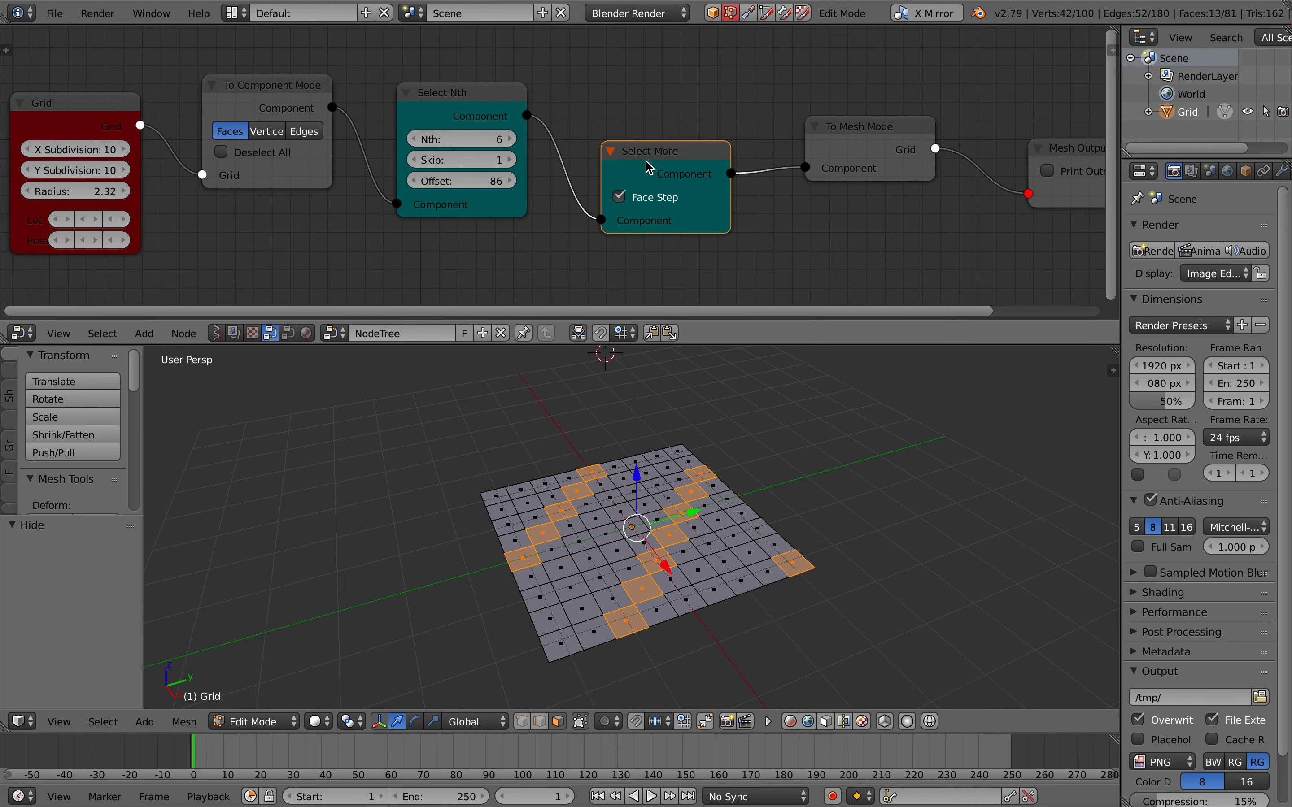
Turn off Face Step on the Select More node and set the Select Nth node's Offset to 122.
{"action": "left_click", "coordinate": [660, 198]}
{"action": "scroll", "coordinate": [641, 547], "scroll_direction": "right", "scroll_amount": 2}
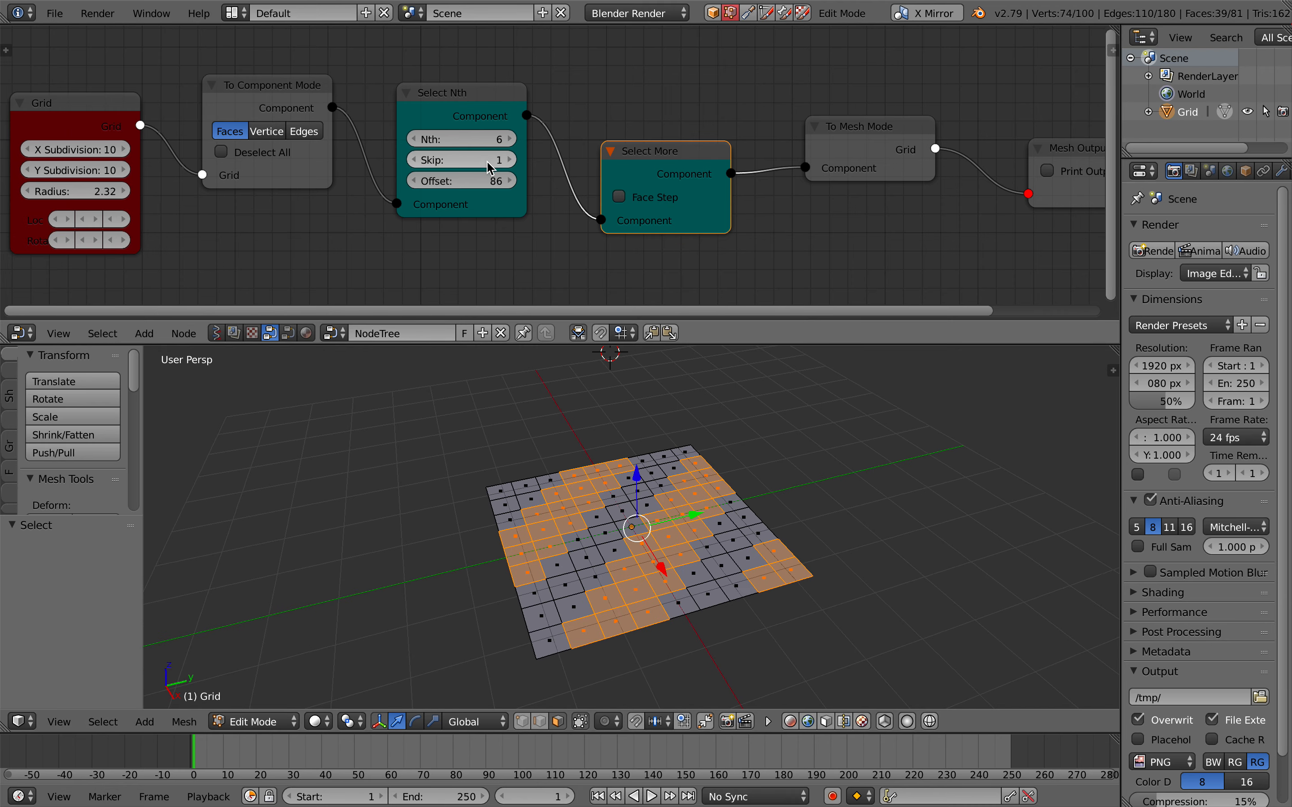
{"action": "left_click_drag", "start_coordinate": [492, 181], "coordinate": [498, 182]}
Move the To Mesh Mode and Mesh Output nodes farther from Select More, and save the file.
{"action": "scroll", "coordinate": [510, 182], "scroll_direction": "right", "scroll_amount": 8}
{"action": "left_click_drag", "start_coordinate": [689, 134], "coordinate": [754, 134]}
{"action": "key", "text": "ctrl+s"}
{"action": "left_click", "coordinate": [851, 159]}
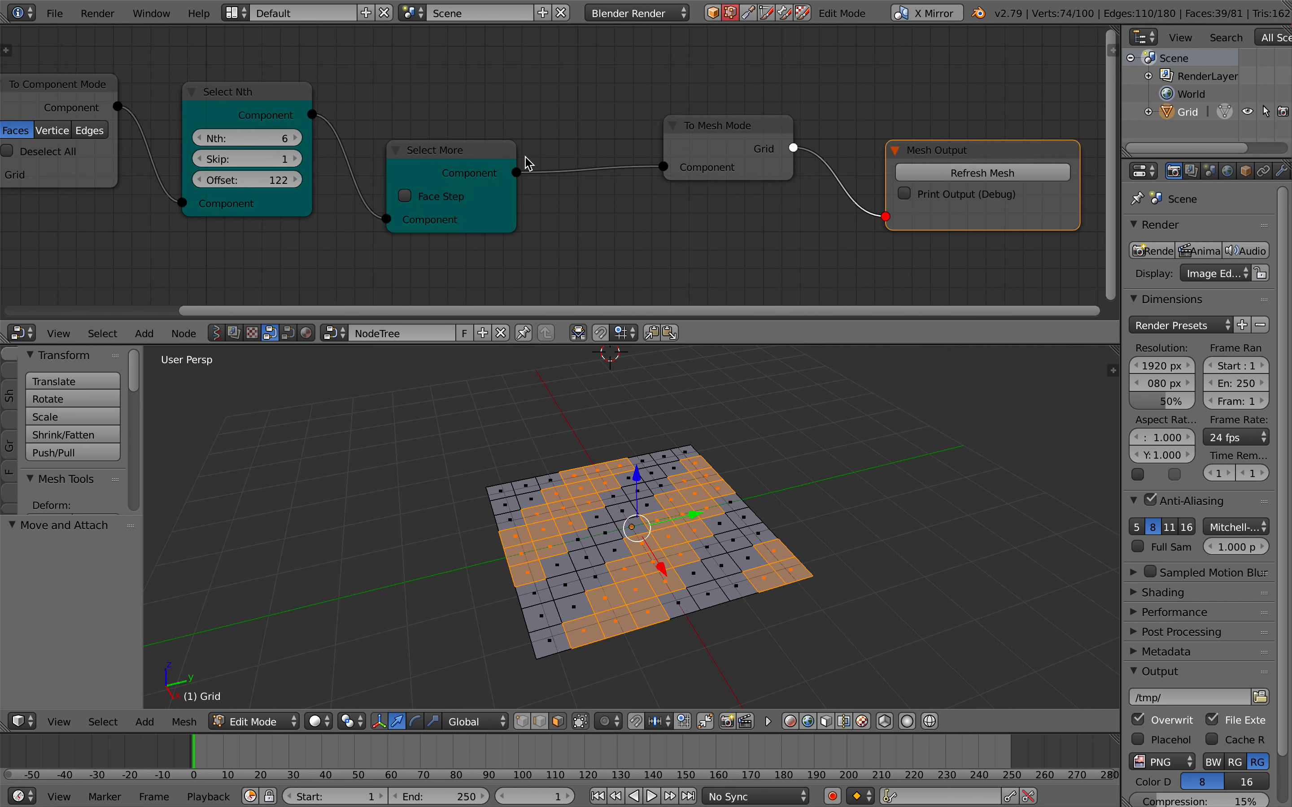
Try a duplicate Select More node on the link before To Mesh Mode, toggling the Face Step options.
{"action": "left_click", "coordinate": [496, 159]}
{"action": "key", "text": "shift+d"}
{"action": "left_click", "coordinate": [596, 156]}
{"action": "left_click", "coordinate": [631, 185]}
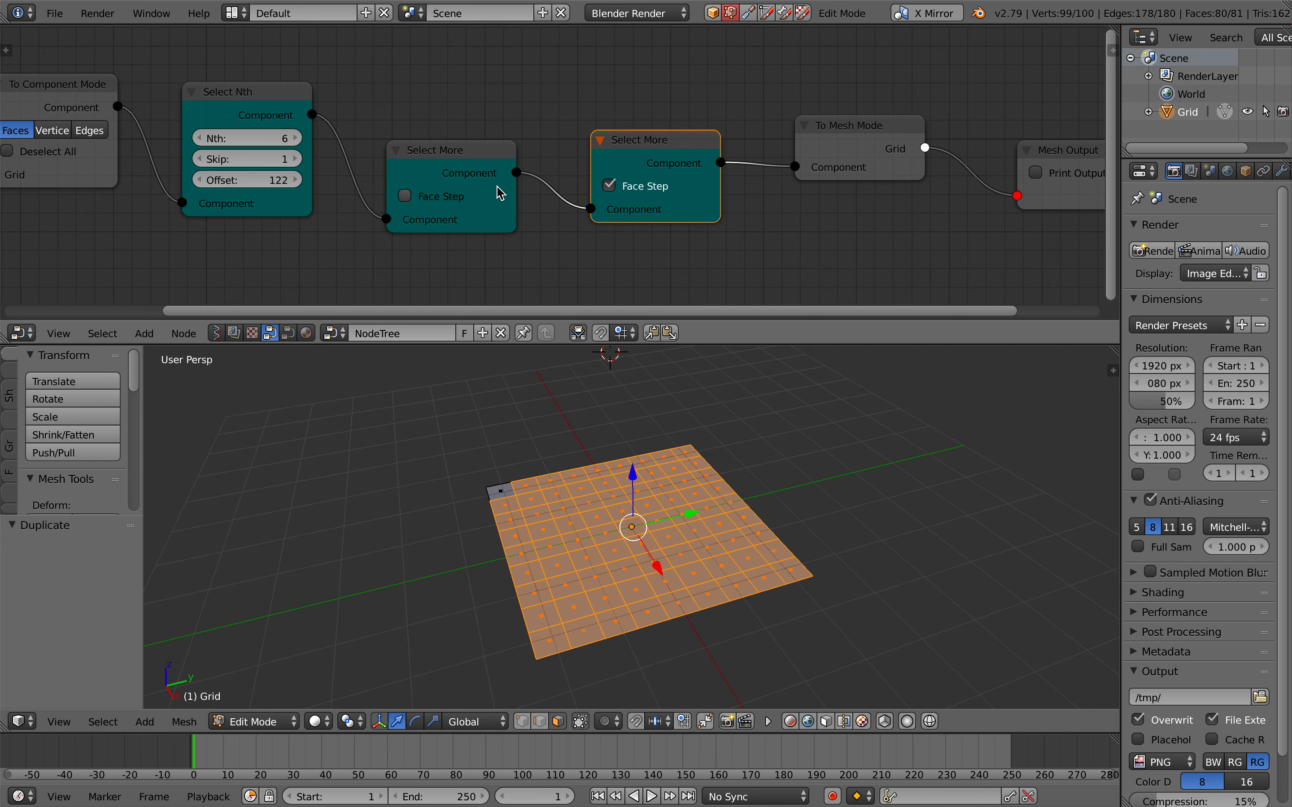
{"action": "left_click", "coordinate": [441, 197]}
{"action": "left_click", "coordinate": [458, 196]}
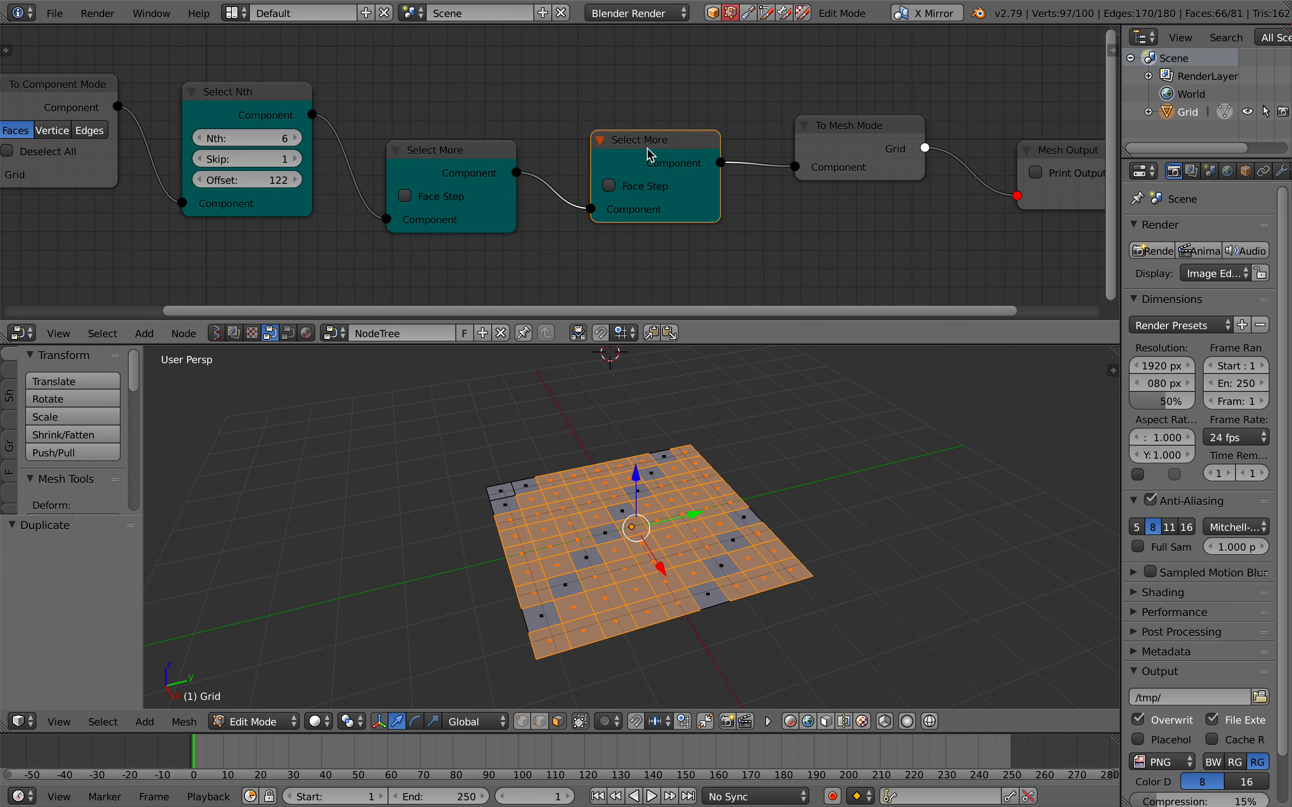
Delete the duplicated Select More node and link the remaining Select More node directly to To Mesh Mode.
{"action": "left_click", "coordinate": [649, 149]}
{"action": "key", "text": "x"}
{"action": "left_click_drag", "start_coordinate": [516, 173], "coordinate": [657, 124]}
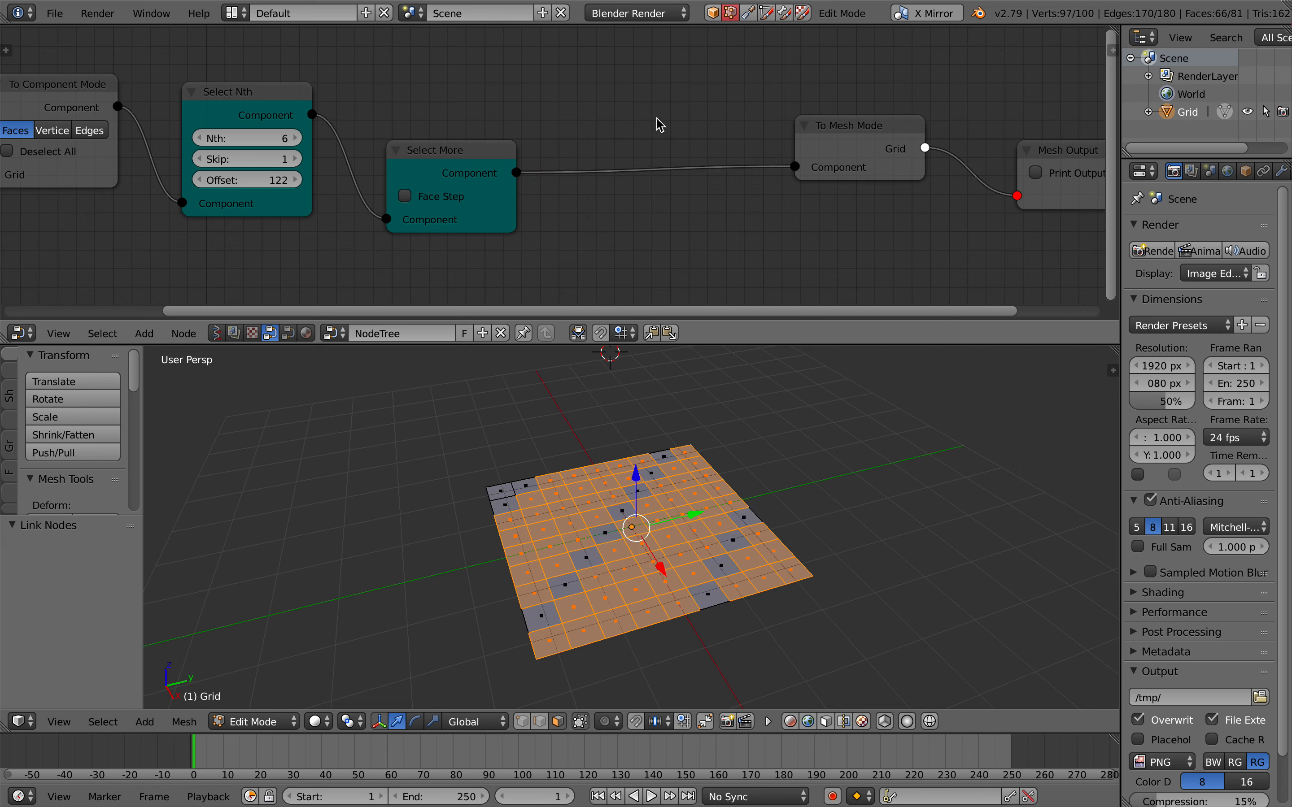
Add an Extrude Region node on the link between Select More and To Mesh Mode.
{"action": "left_click", "coordinate": [659, 122]}
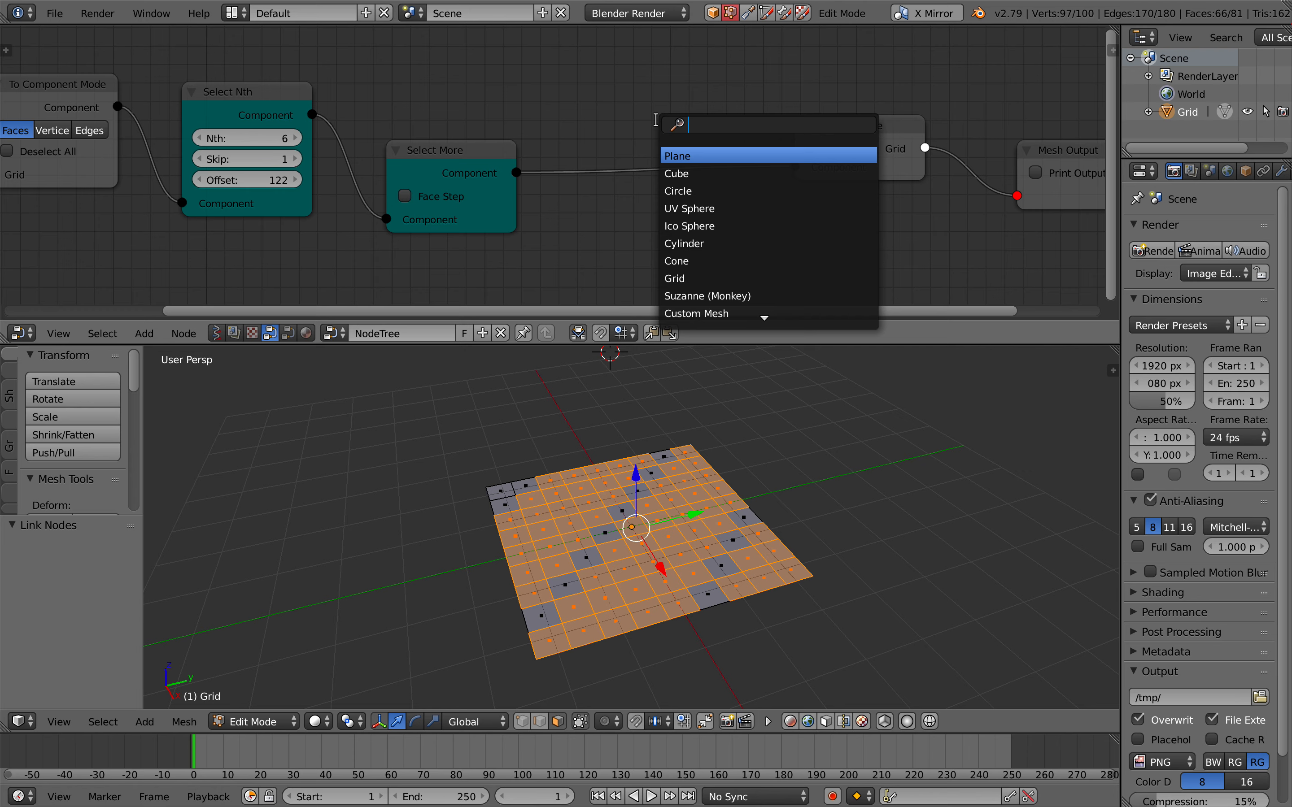
{"action": "type", "text": "extru"}
{"action": "key", "text": "Down"}
{"action": "key", "text": "Down"}
{"action": "key", "text": "Down"}
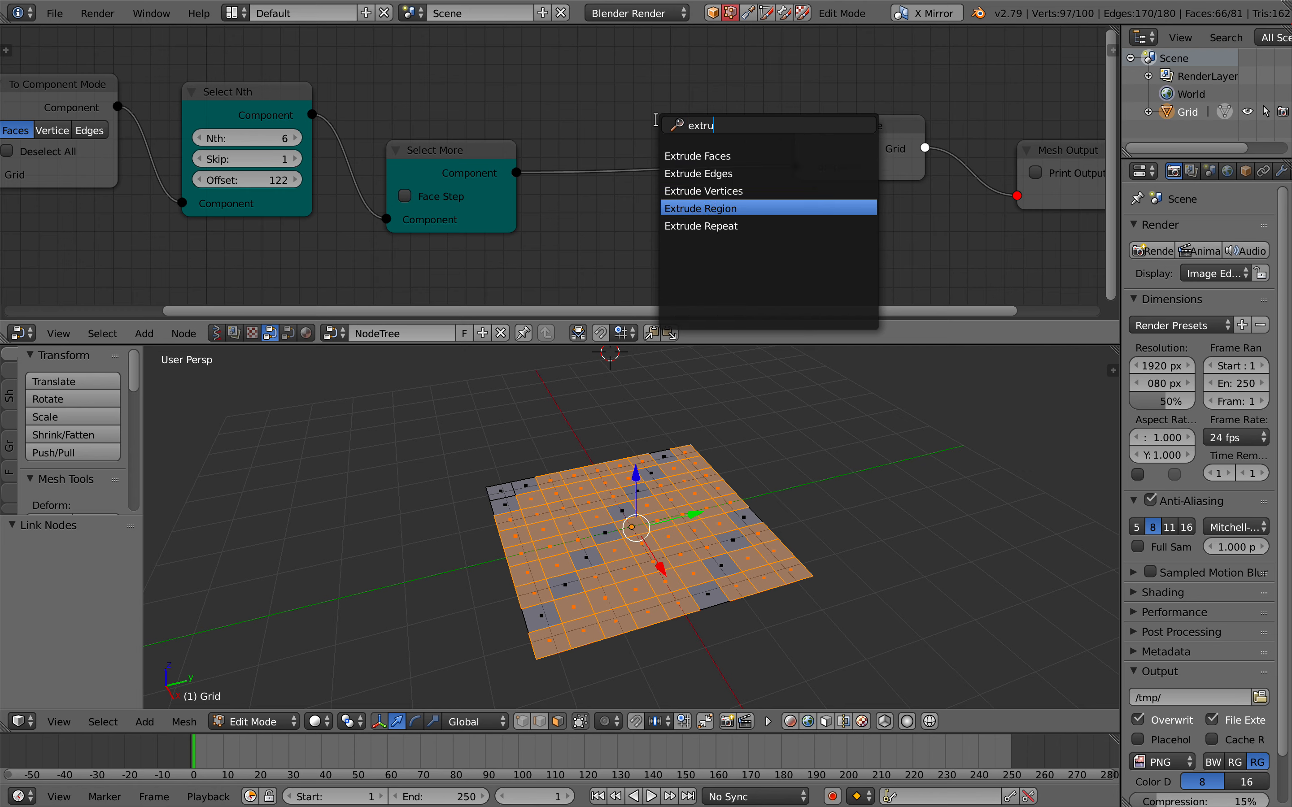
{"action": "key", "text": "Up"}
{"action": "key", "text": "Up"}
{"action": "key", "text": "Up"}
{"action": "key", "text": "Down"}
{"action": "key", "text": "Down"}
{"action": "key", "text": "Down"}
{"action": "key", "text": "Return"}
{"action": "left_click", "coordinate": [622, 160]}
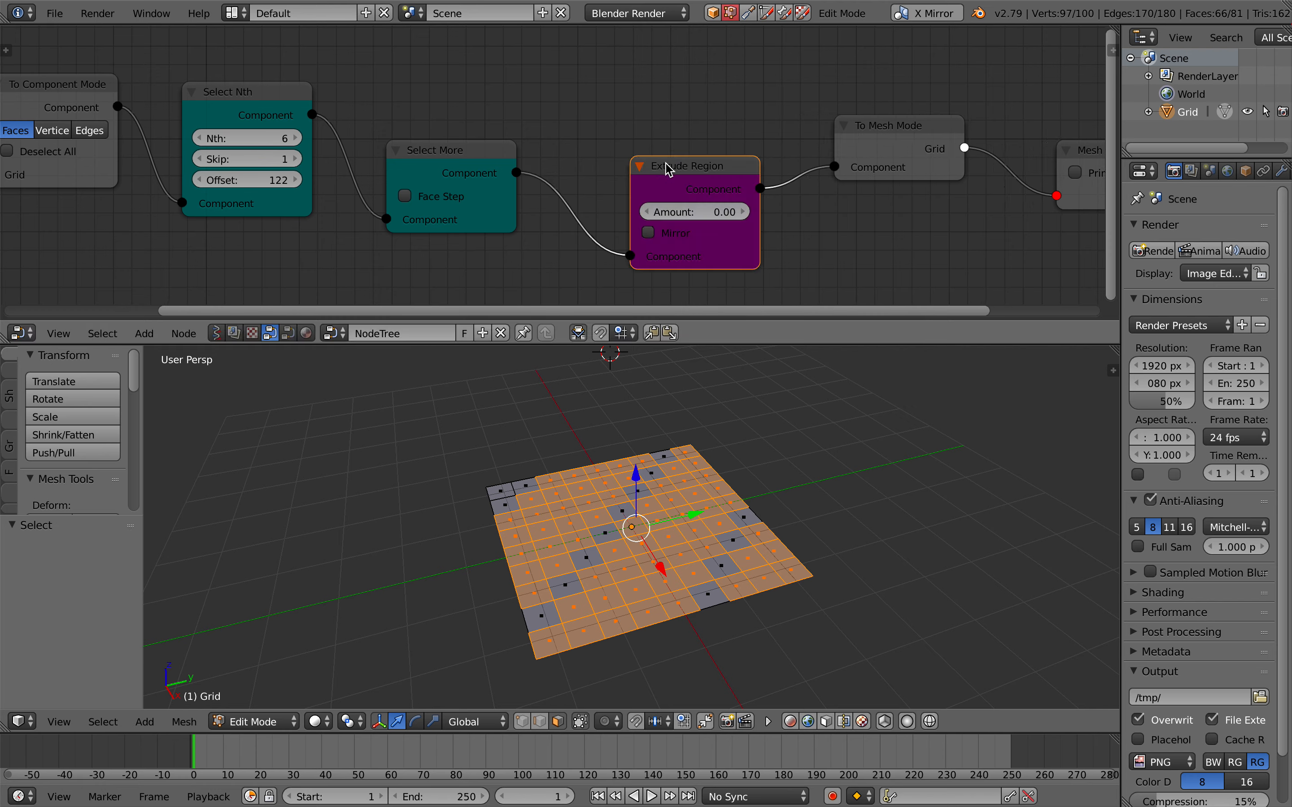
Set the Extrude Region node's Amount to -0.54 and deselect all faces of the resulting mesh.
{"action": "left_click_drag", "start_coordinate": [682, 203], "coordinate": [666, 208]}
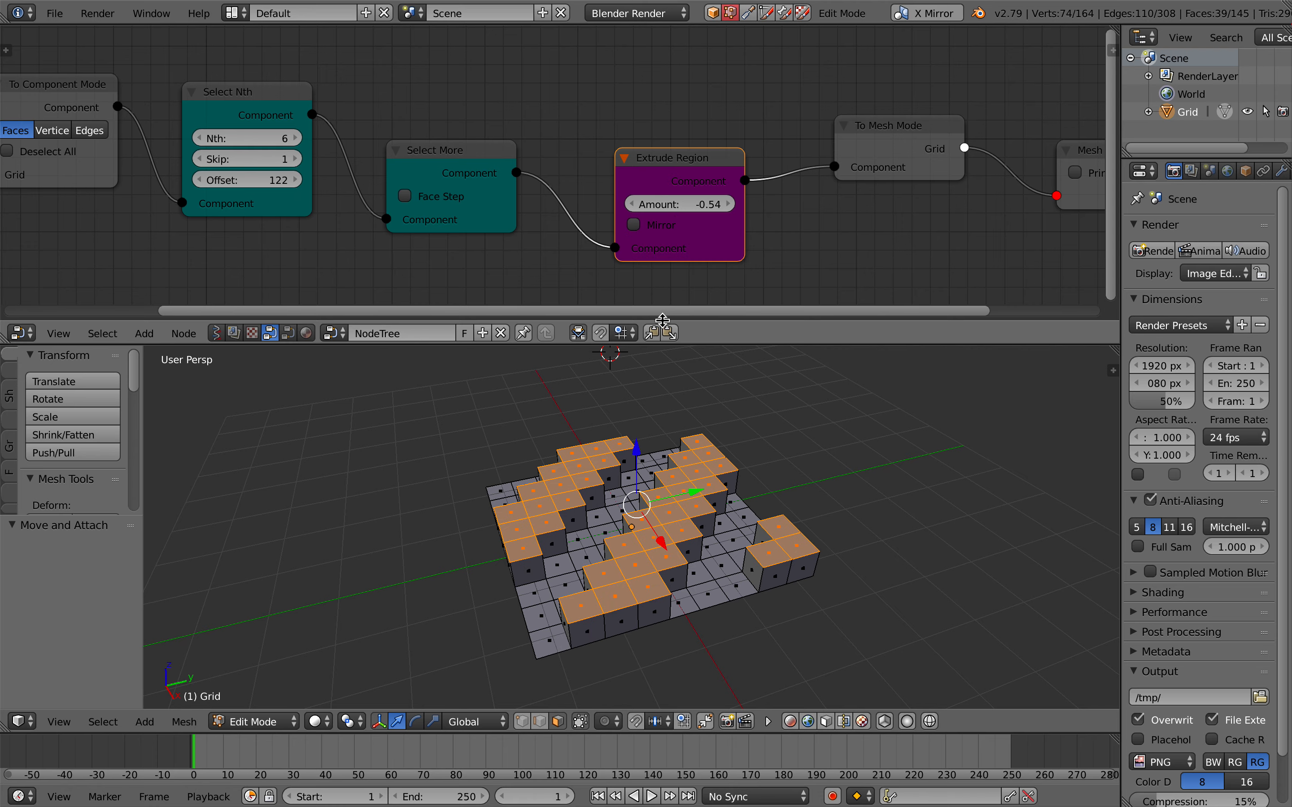
{"action": "scroll", "coordinate": [663, 434], "scroll_direction": "left", "scroll_amount": 3}
{"action": "key", "text": "a"}
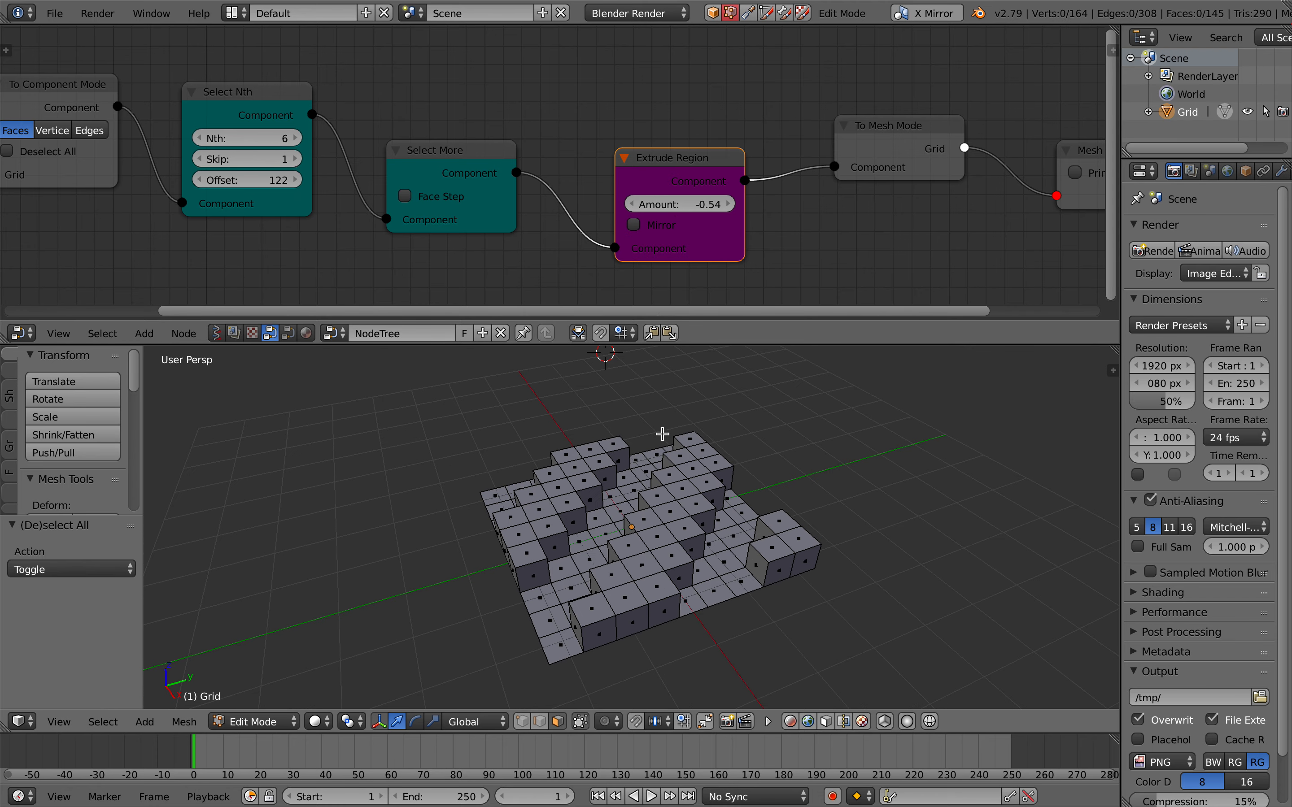
Set the Grid node's X Subdivision to 20 and Y Subdivision to 40.
{"action": "scroll", "coordinate": [251, 136], "scroll_direction": "left", "scroll_amount": 5}
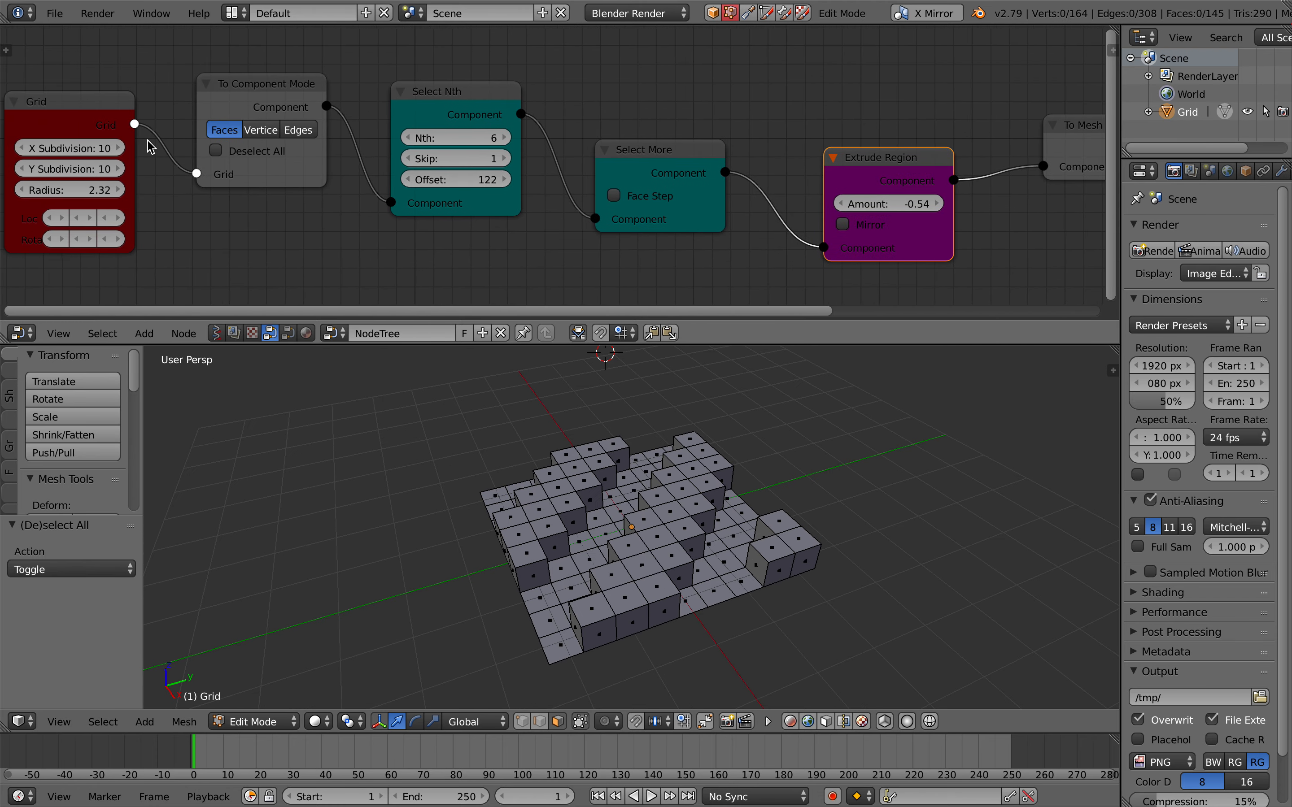
{"action": "left_click_drag", "start_coordinate": [98, 172], "coordinate": [112, 147]}
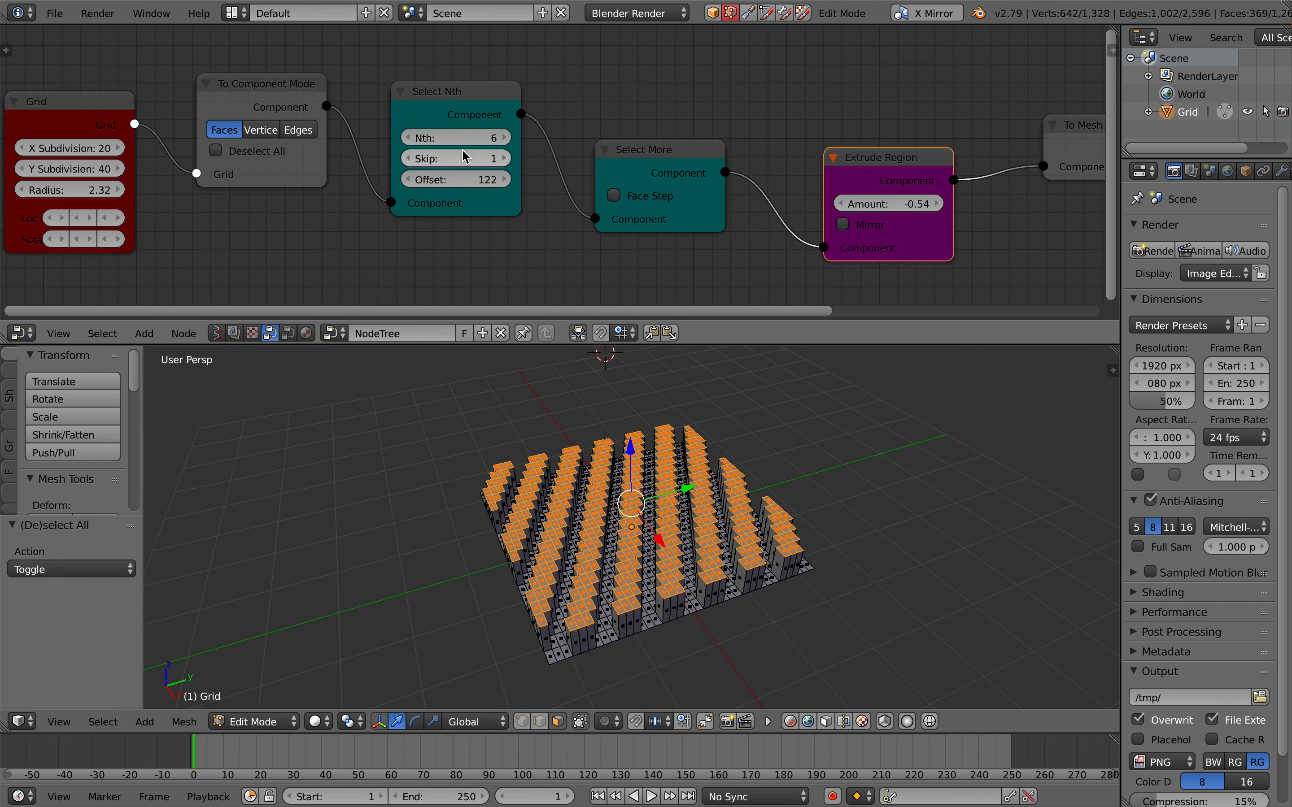
Set the Select Nth node's Offset to 130 and Nth to 10, and move the node closer to To Component Mode.
{"action": "mouse_move", "coordinate": [466, 179]}
{"action": "left_mouse_down"}
{"action": "mouse_move", "coordinate": [484, 179]}
{"action": "mouse_move", "coordinate": [466, 176]}
{"action": "left_mouse_up"}
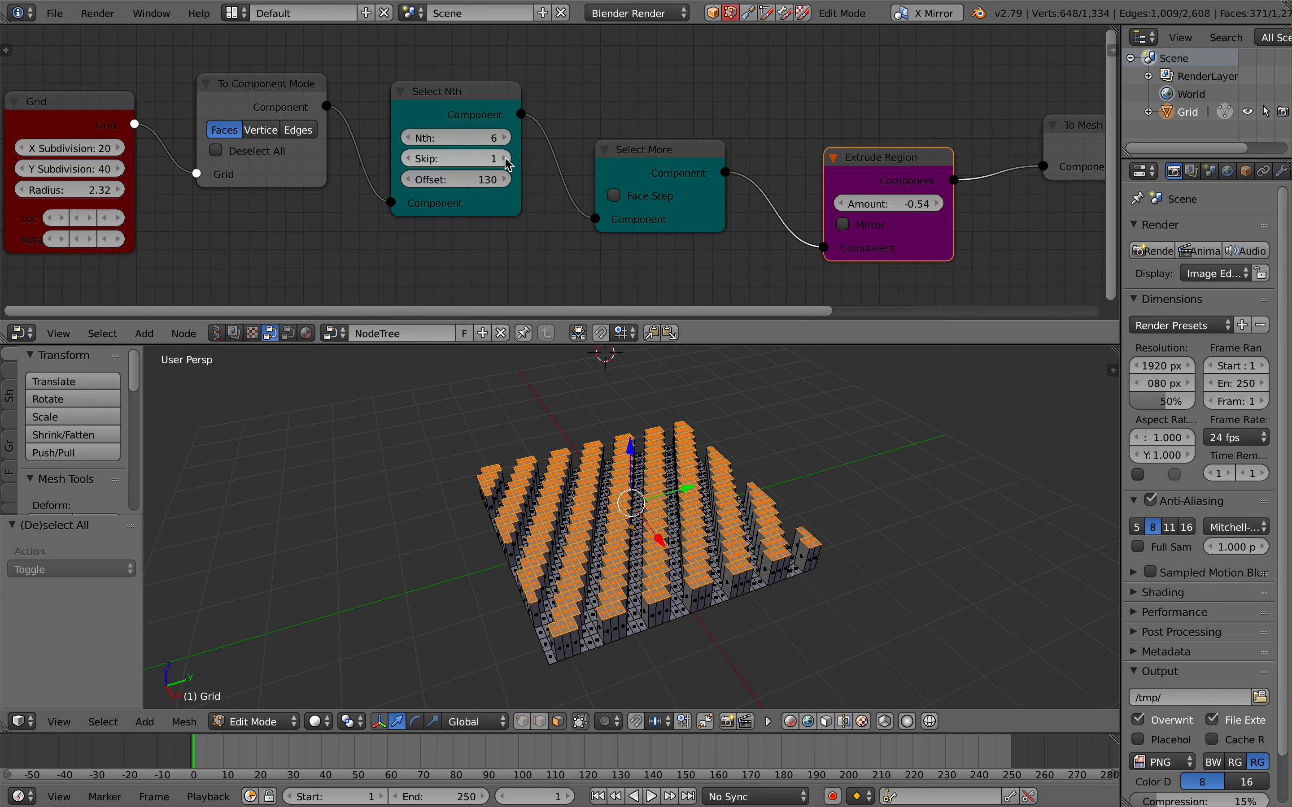
{"action": "left_click", "coordinate": [504, 136]}
{"action": "left_click", "coordinate": [504, 136]}
{"action": "left_click", "coordinate": [504, 135]}
{"action": "left_click", "coordinate": [505, 136]}
{"action": "left_click_drag", "start_coordinate": [457, 113], "coordinate": [435, 110]}
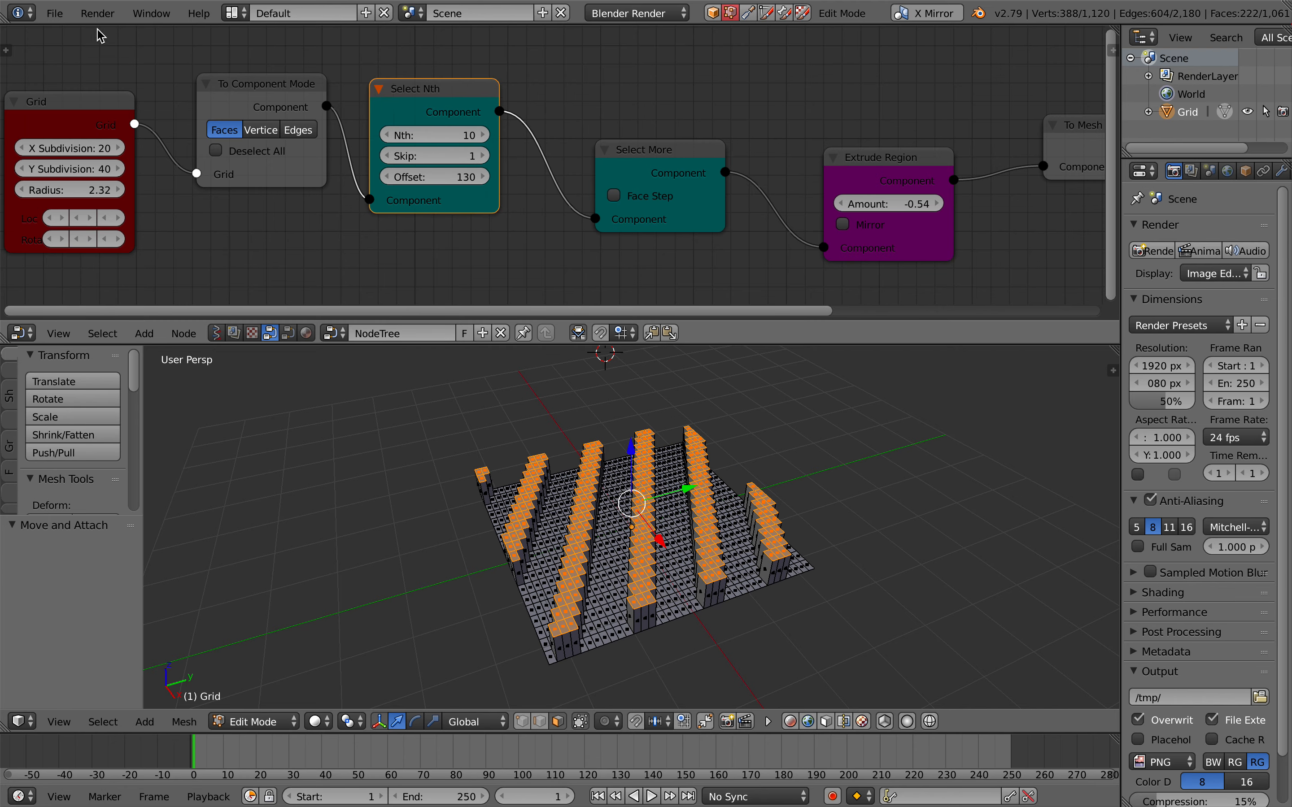
Save the scene as a new file named nth_demo_002.blend in the Desktop folder.
{"action": "left_click", "coordinate": [55, 13]}
{"action": "left_click", "coordinate": [125, 169]}
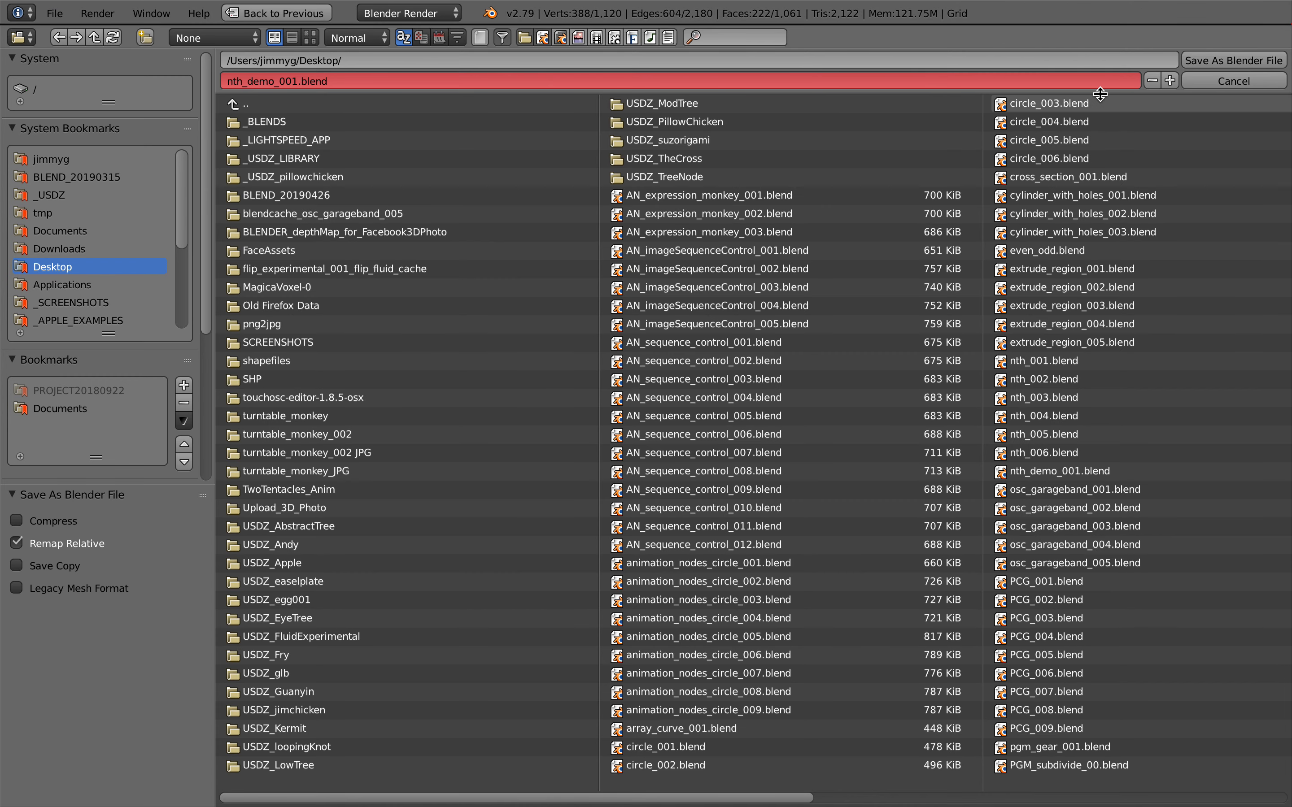
{"action": "left_click", "coordinate": [1233, 60]}
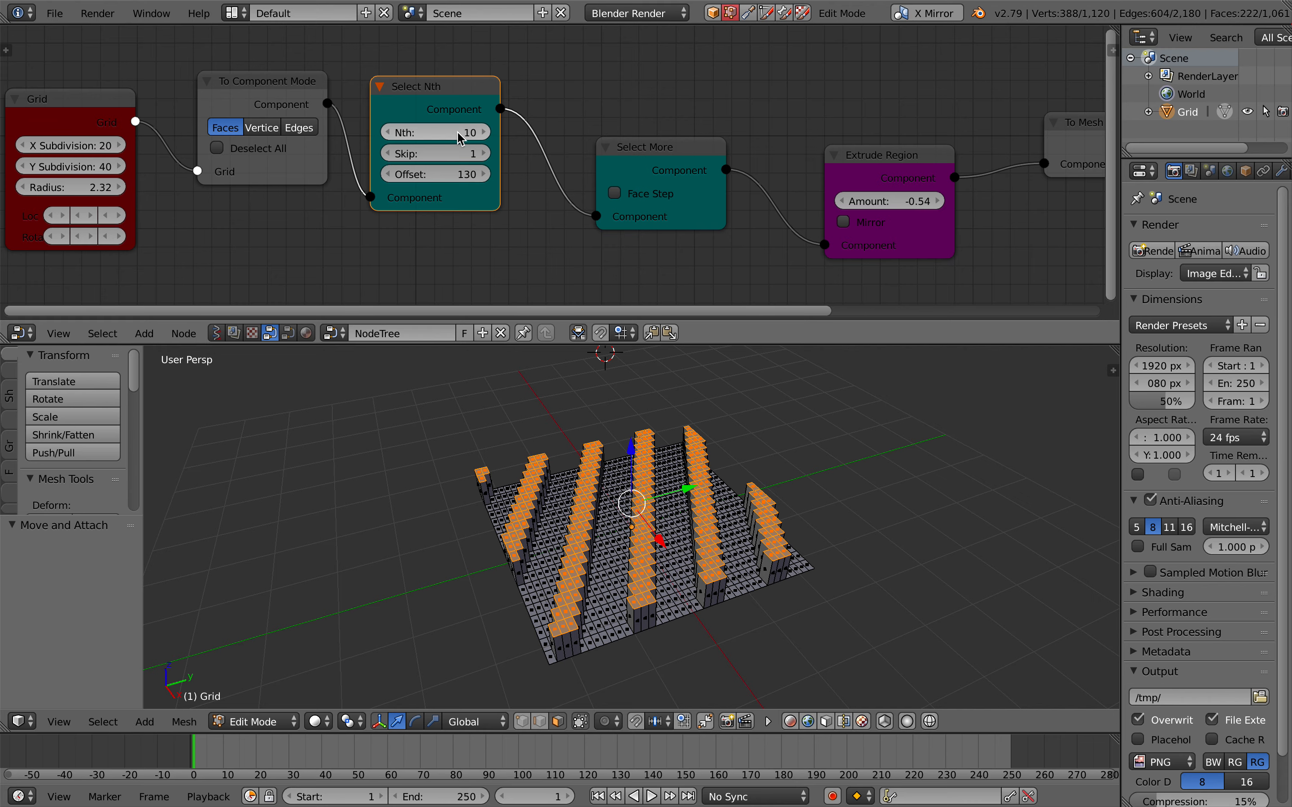
Add a UV Sphere node, link it to To Component Mode in place of the Grid, and position it expanded below the Grid node.
{"action": "middle_click_drag", "start_coordinate": [73, 139], "coordinate": [107, 76]}
{"action": "key", "text": "shift+a"}
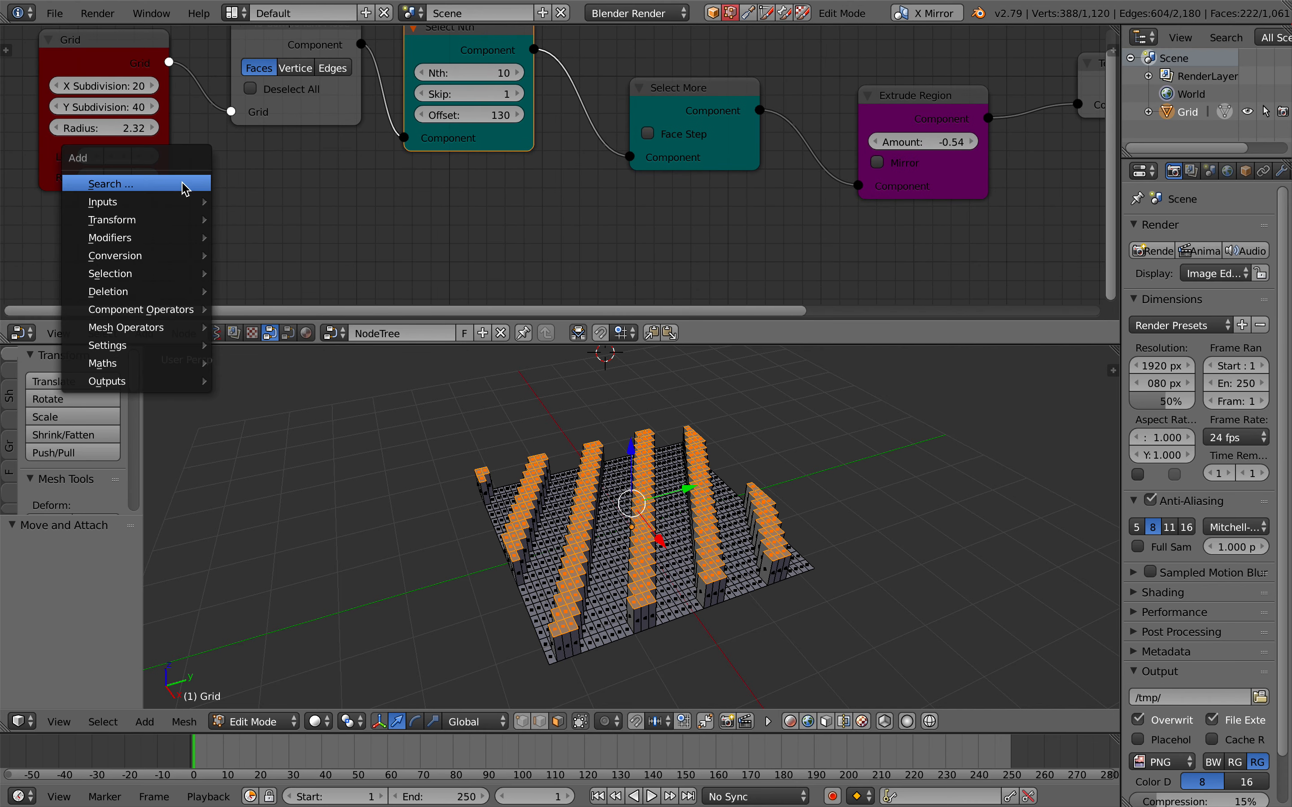
{"action": "left_click", "coordinate": [182, 184]}
{"action": "type", "text": "sp"}
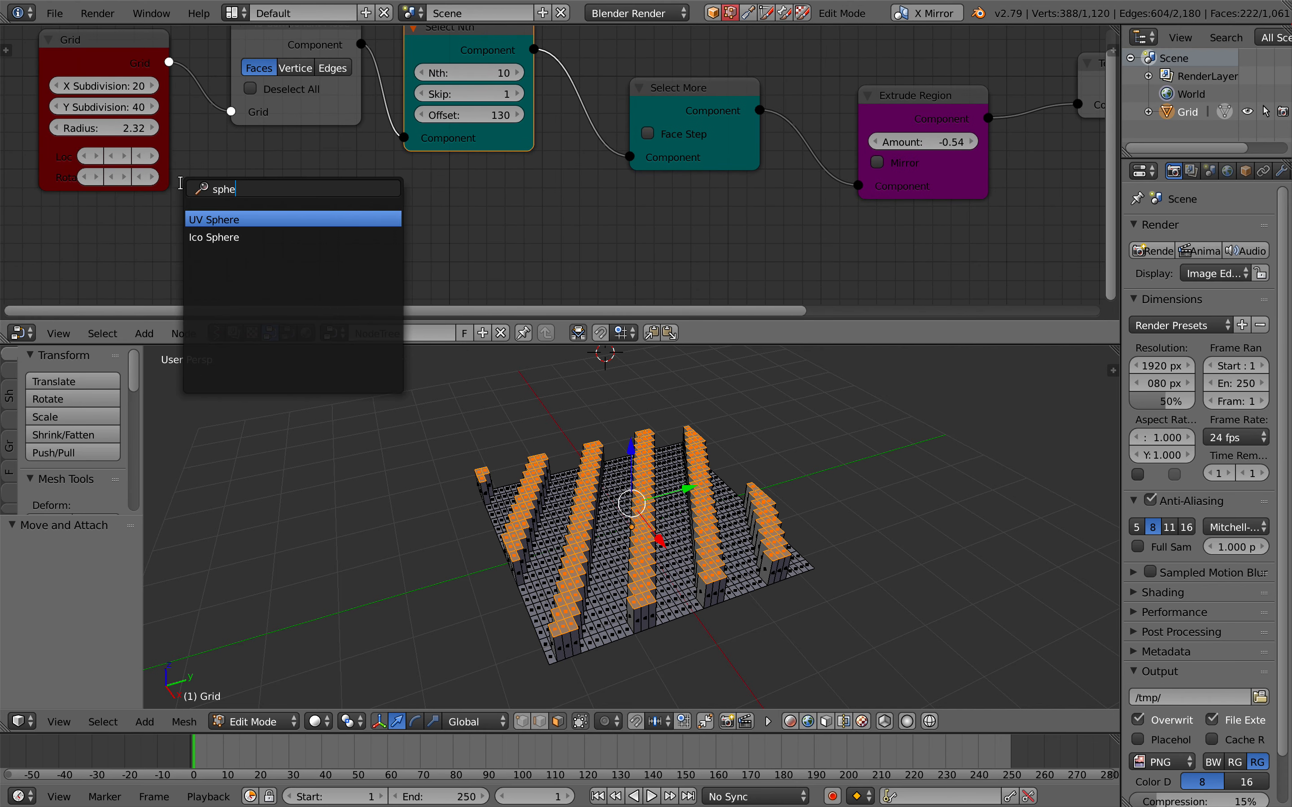
{"action": "type", "text": "he"}
{"action": "key", "text": "Return"}
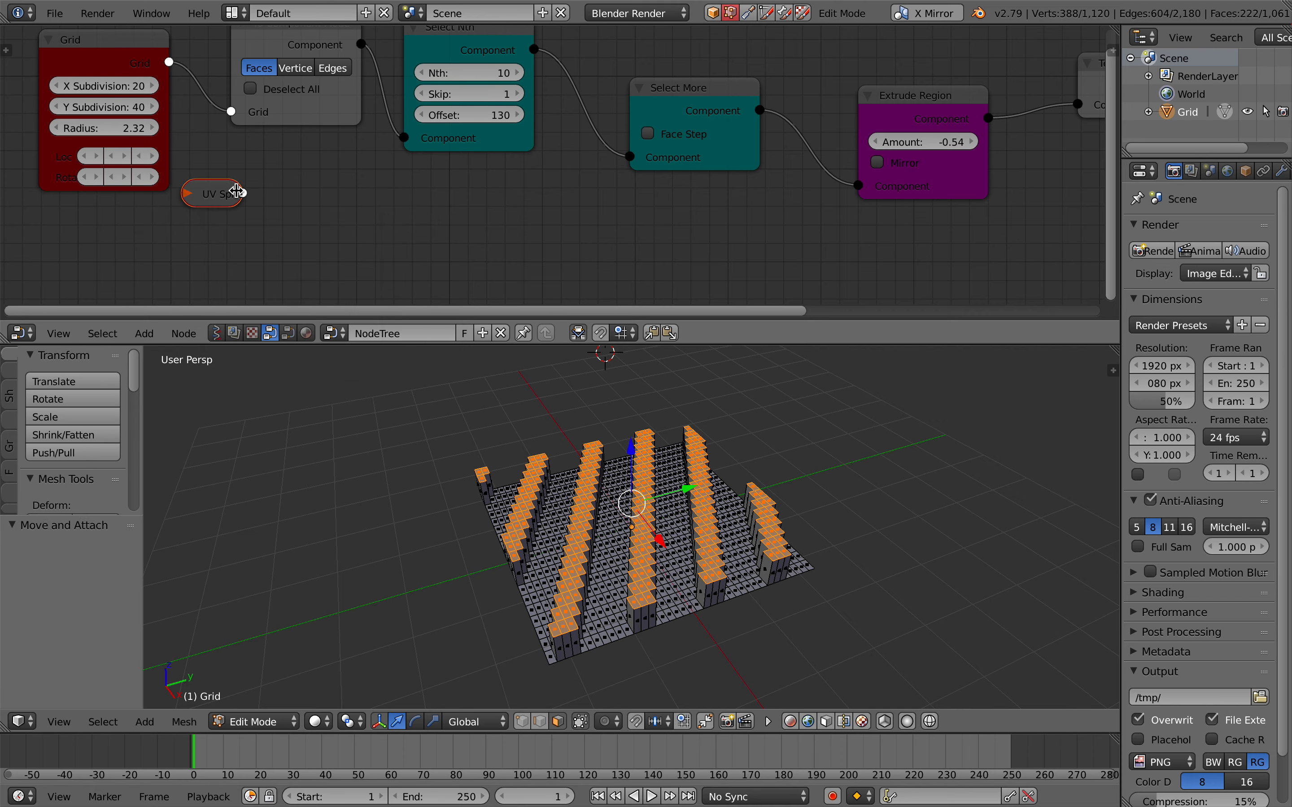
{"action": "left_click_drag", "start_coordinate": [241, 192], "coordinate": [238, 121]}
{"action": "key", "text": "h"}
{"action": "left_click_drag", "start_coordinate": [210, 201], "coordinate": [123, 180]}
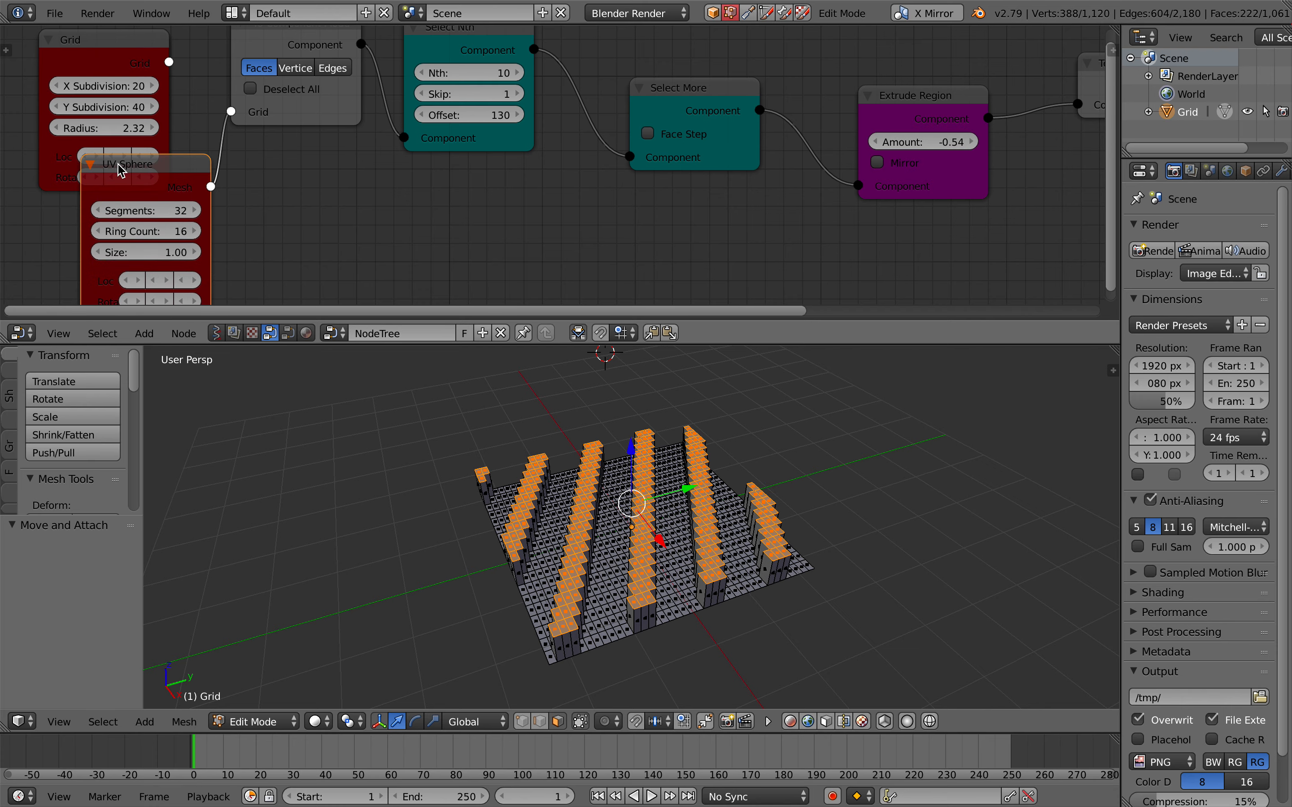
Enable Print Output (Debug) on the Mesh Output node, then change the UV Sphere's Segments to 33 and back to 32.
{"action": "key", "text": "Home"}
{"action": "scroll", "coordinate": [875, 115], "scroll_direction": "down", "scroll_amount": 4, "text": "ctrl"}
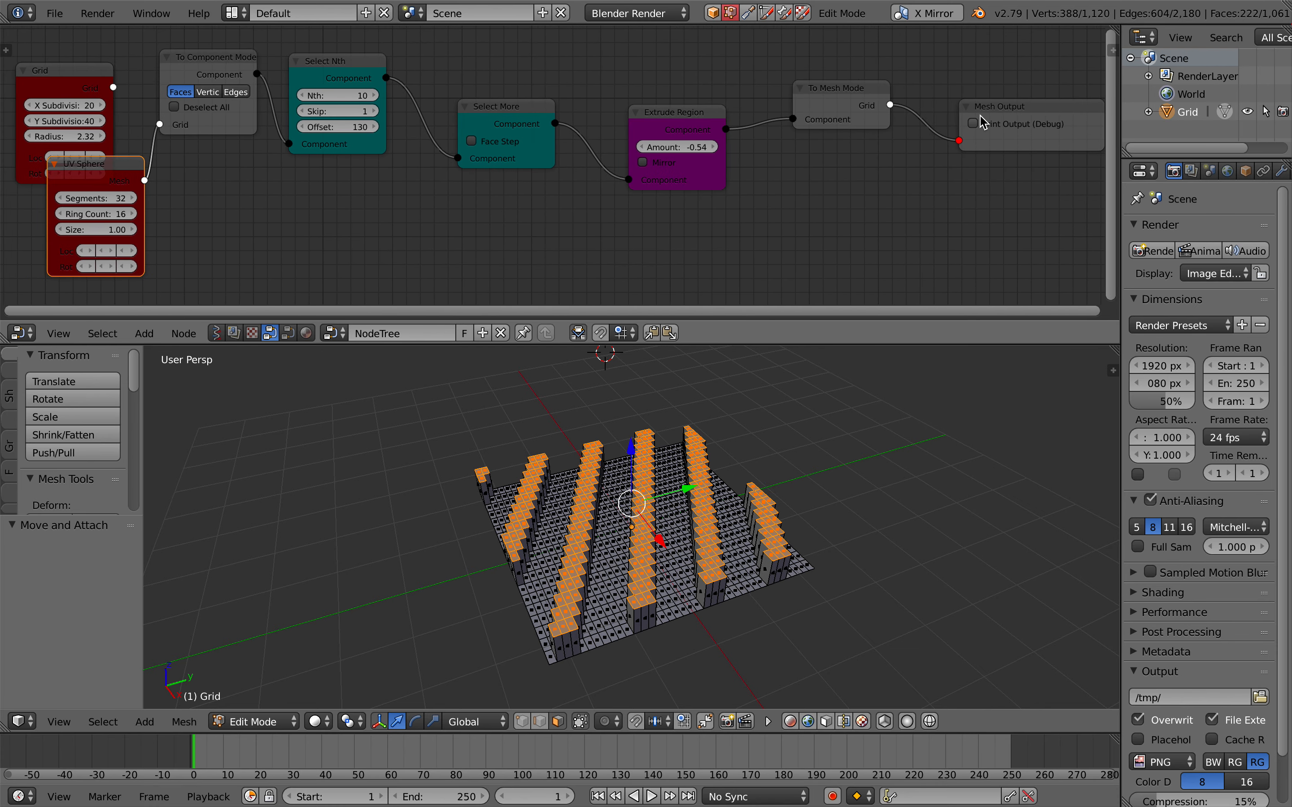
{"action": "left_click", "coordinate": [983, 119]}
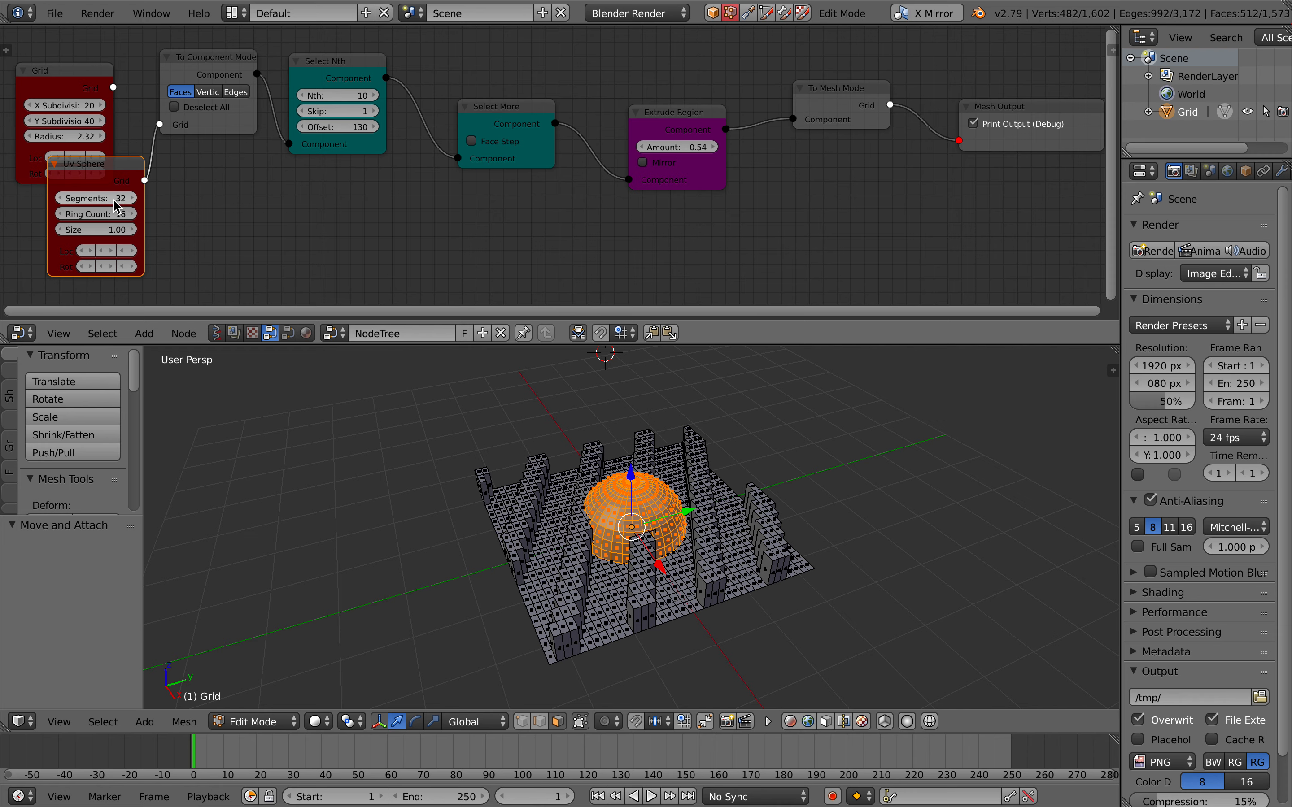
{"action": "left_click", "coordinate": [134, 198]}
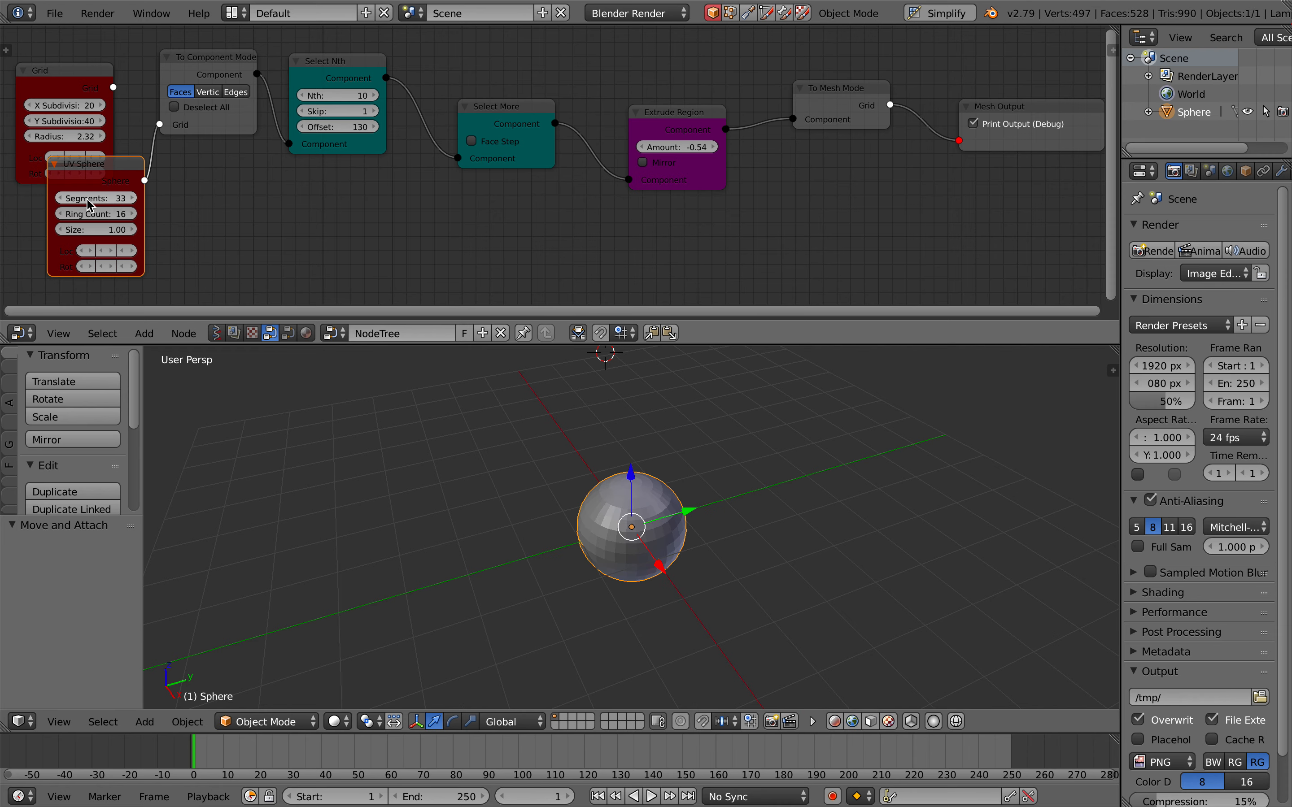
{"action": "left_click_drag", "start_coordinate": [116, 200], "coordinate": [112, 200]}
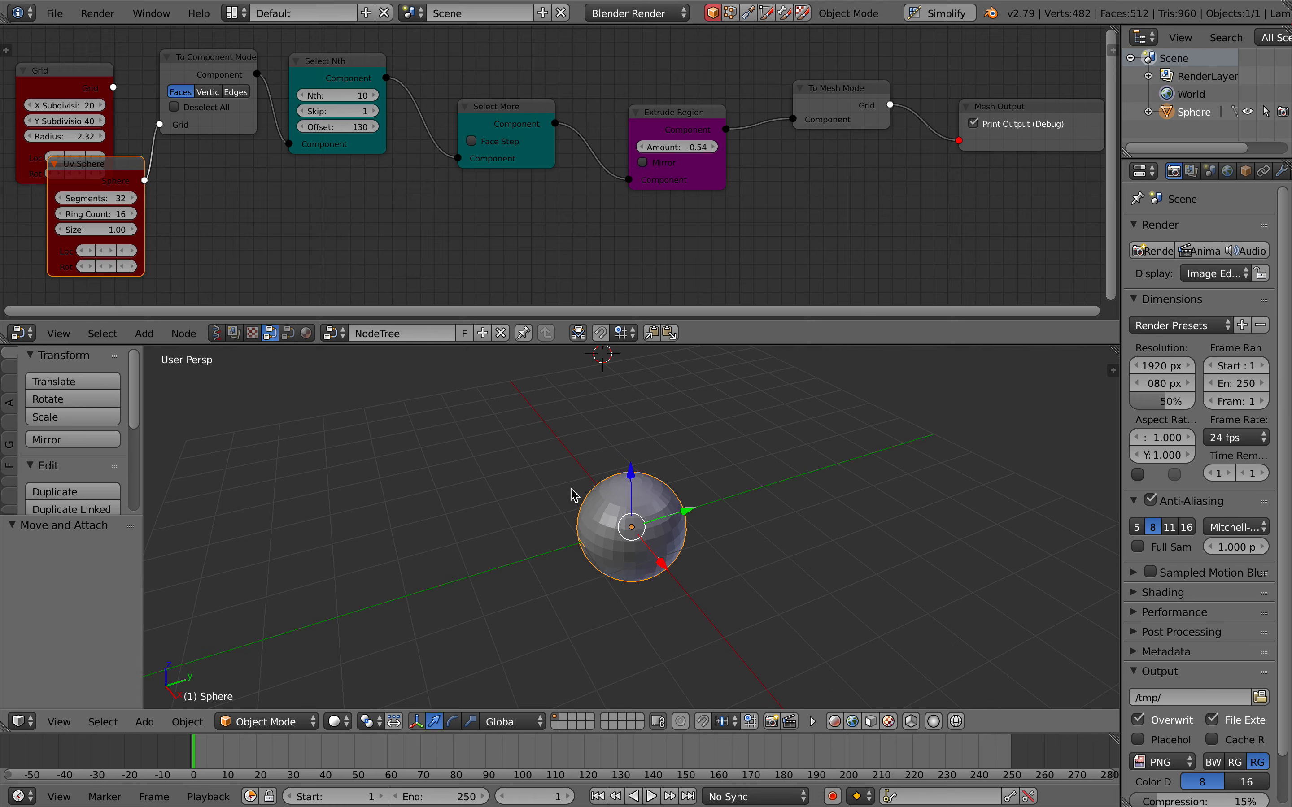
{"action": "scroll", "coordinate": [569, 485], "scroll_direction": "up", "scroll_amount": 5}
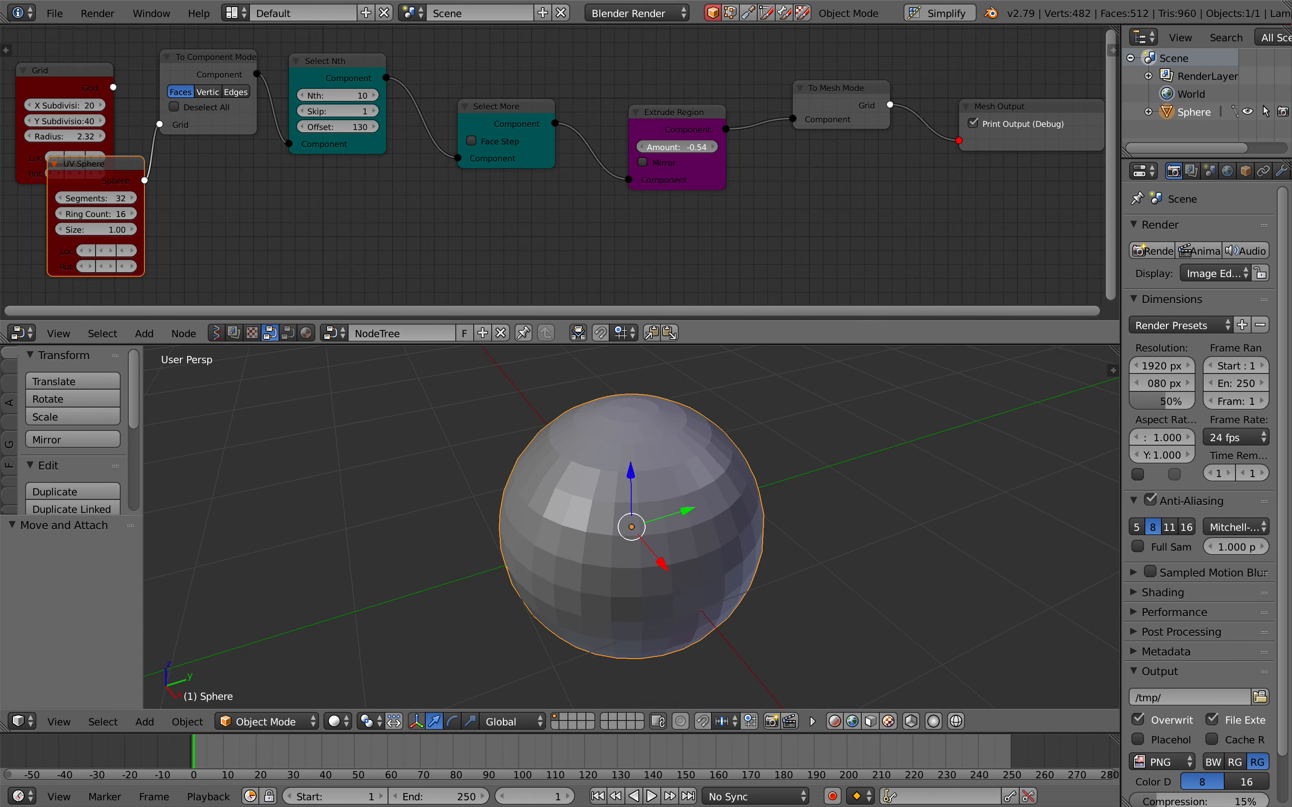
Set the Extrude Region Amount to -0.78 and the Select Nth node's Nth to 18, then refresh the mesh.
{"action": "left_click_drag", "start_coordinate": [678, 148], "coordinate": [694, 148]}
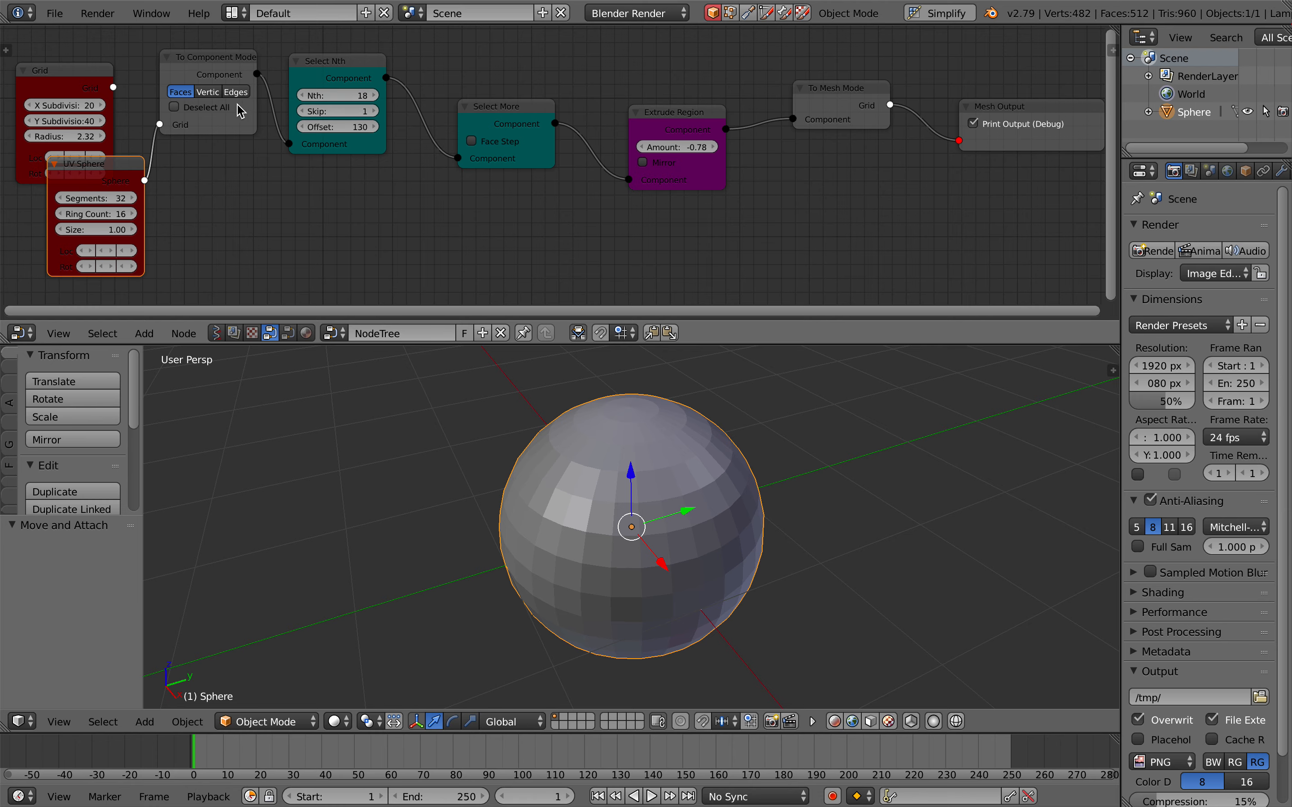
{"action": "left_click", "coordinate": [988, 113]}
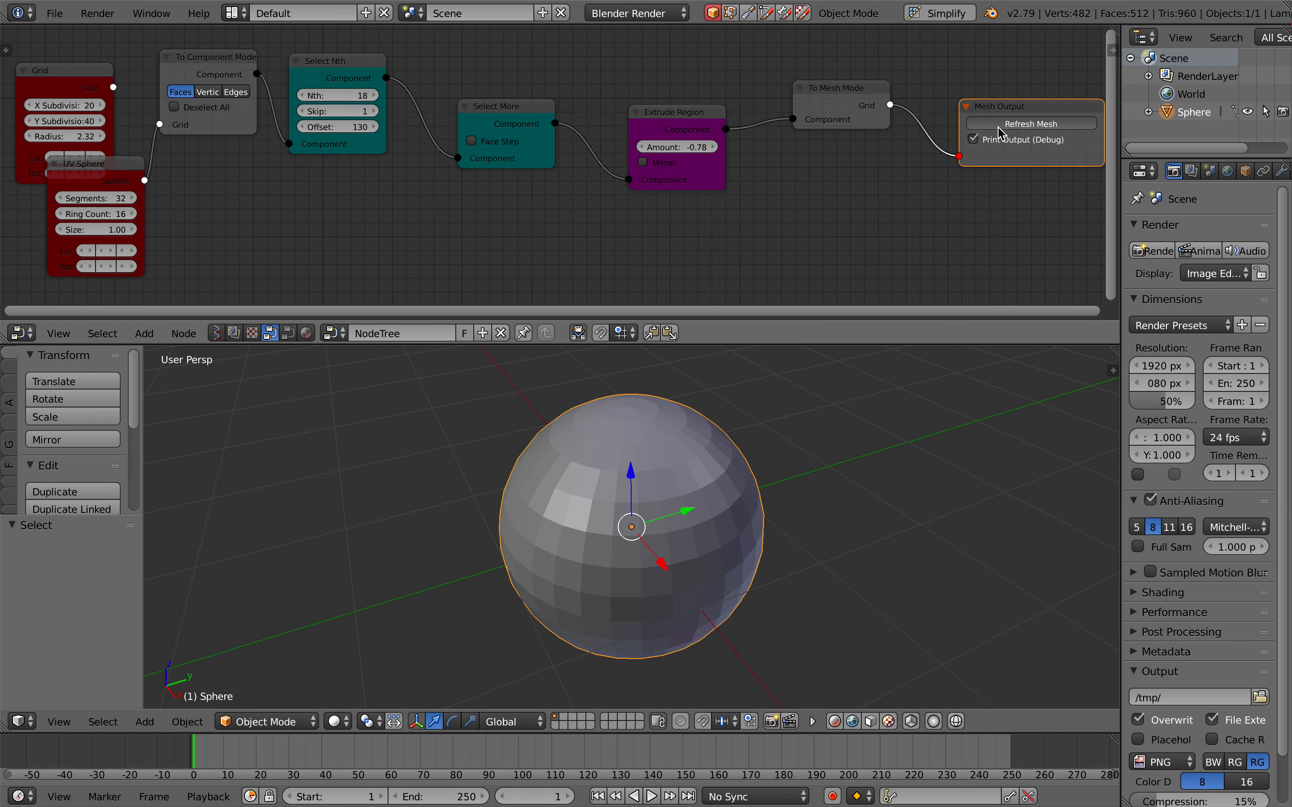
{"action": "left_click", "coordinate": [1031, 123]}
{"action": "mouse_move", "coordinate": [688, 441]}
{"action": "middle_mouse_down"}
{"action": "mouse_move", "coordinate": [767, 441]}
{"action": "mouse_move", "coordinate": [685, 440]}
{"action": "middle_mouse_up"}
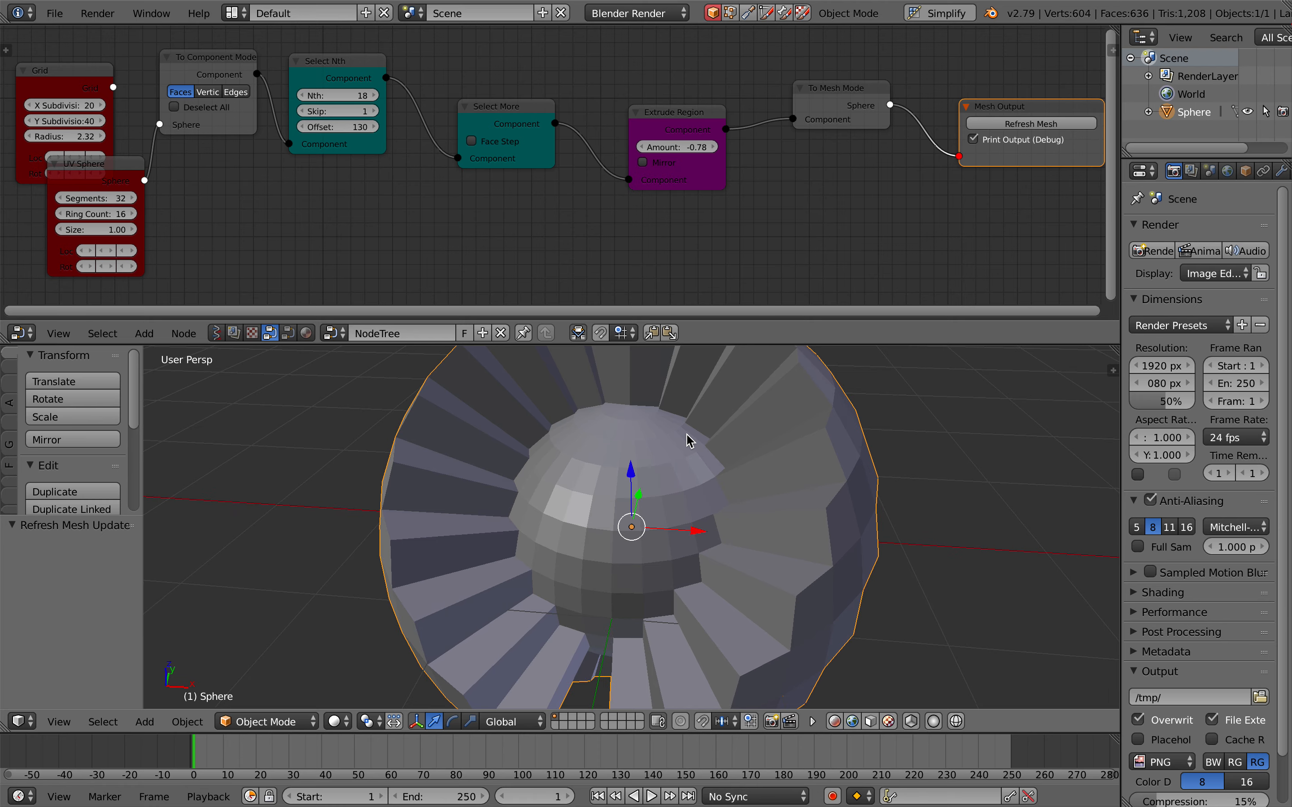
Set the Select Nth node's Nth to 12 and Offset to 210, and the Extrude Region Amount to -0.12.
{"action": "left_click_drag", "start_coordinate": [345, 96], "coordinate": [305, 98]}
{"action": "middle_click_drag", "start_coordinate": [642, 425], "coordinate": [626, 420]}
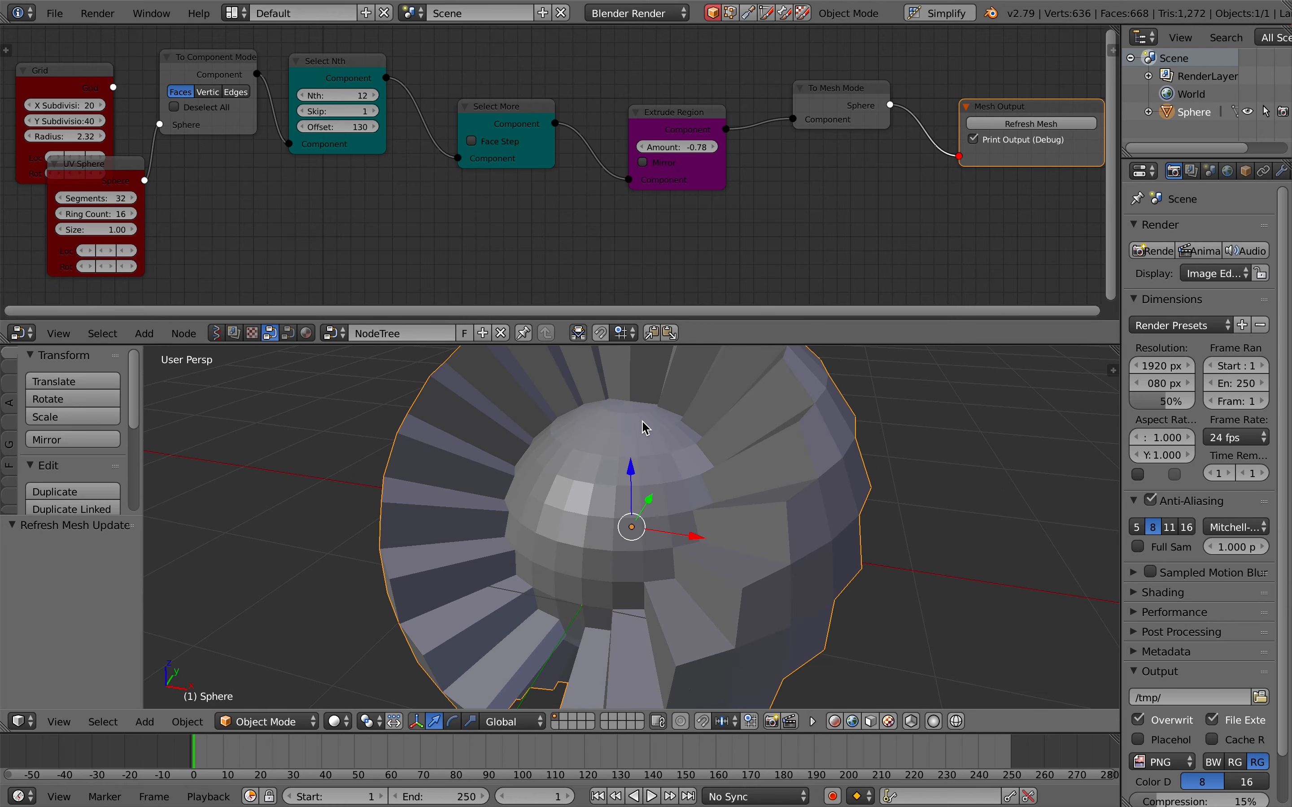
{"action": "left_click_drag", "start_coordinate": [662, 148], "coordinate": [690, 154]}
{"action": "left_click_drag", "start_coordinate": [350, 128], "coordinate": [395, 135]}
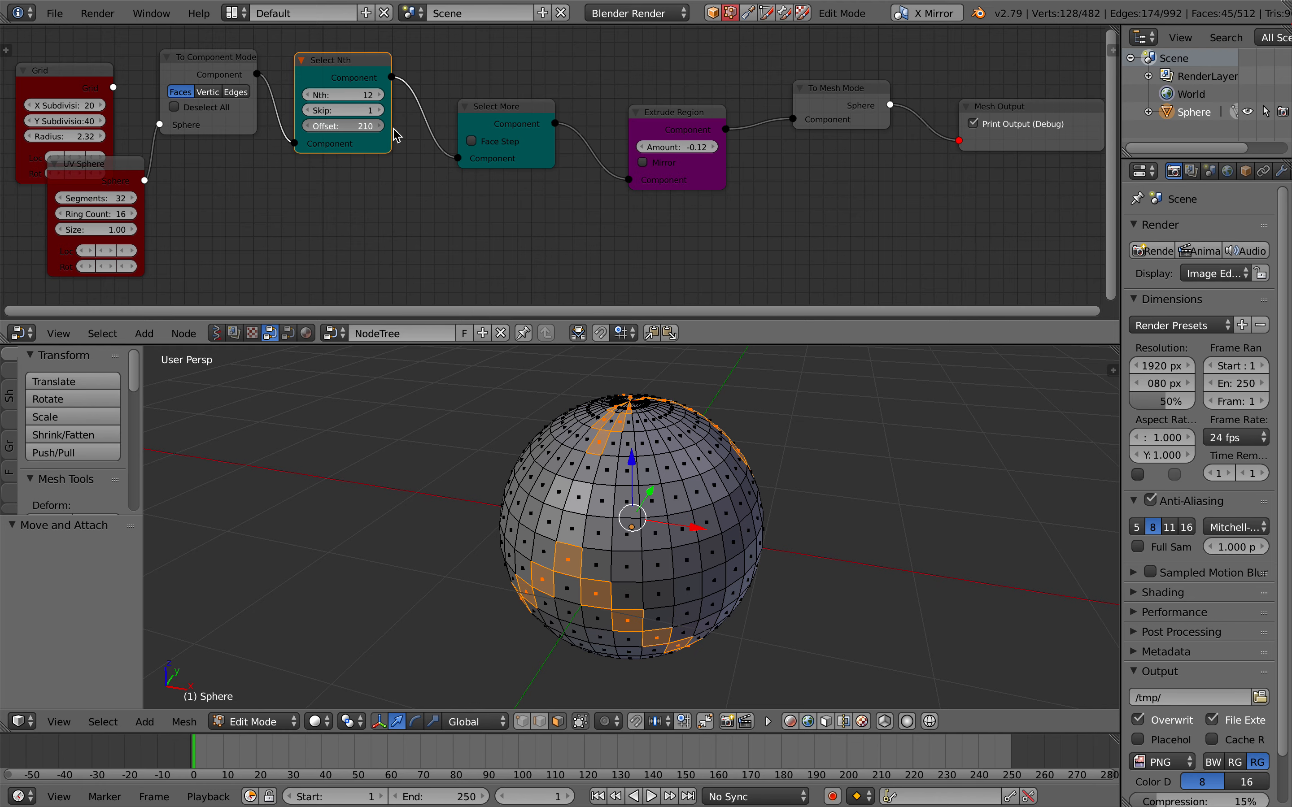
Enable Face Step on the Select More node and insert a duplicate of it before Extrude Region.
{"action": "left_click", "coordinate": [511, 143]}
{"action": "left_click", "coordinate": [502, 126]}
{"action": "key", "text": "shift+d"}
{"action": "left_click", "coordinate": [587, 143]}
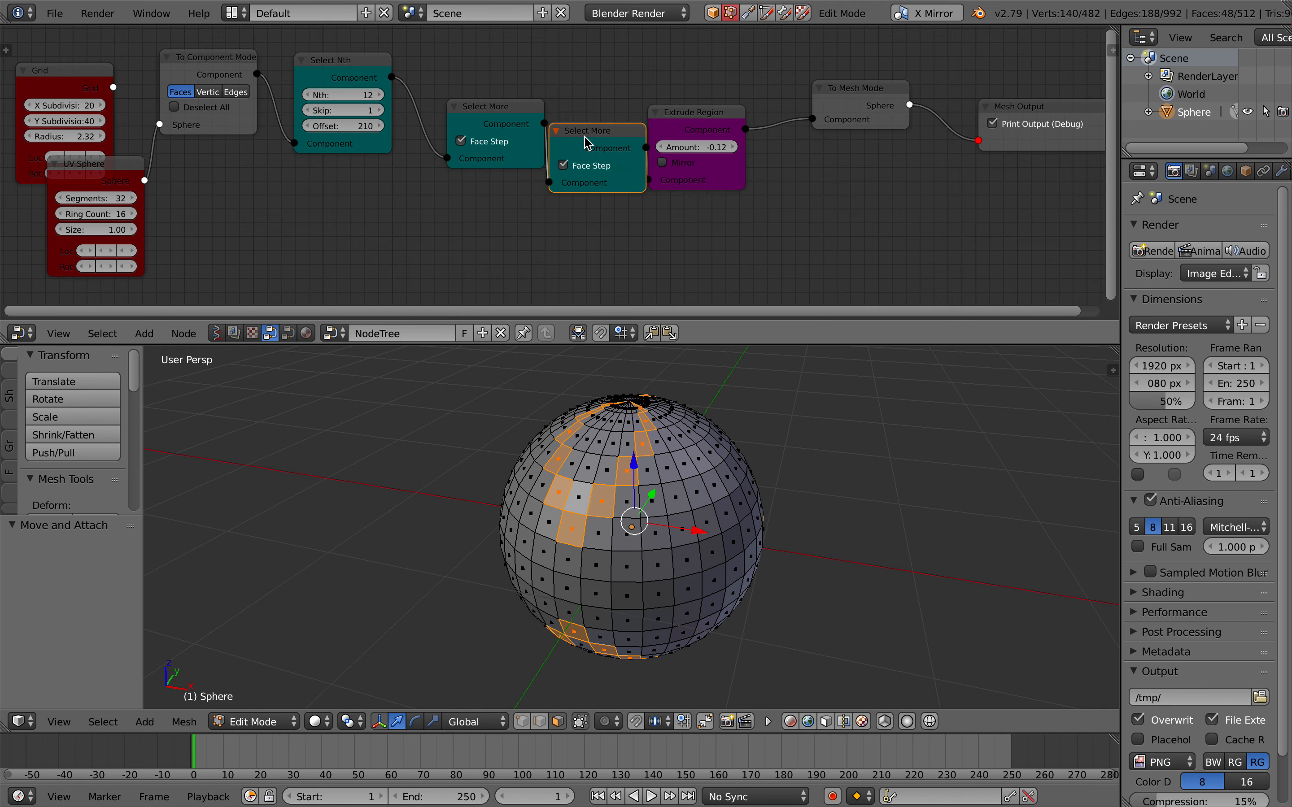
{"action": "left_click", "coordinate": [638, 143]}
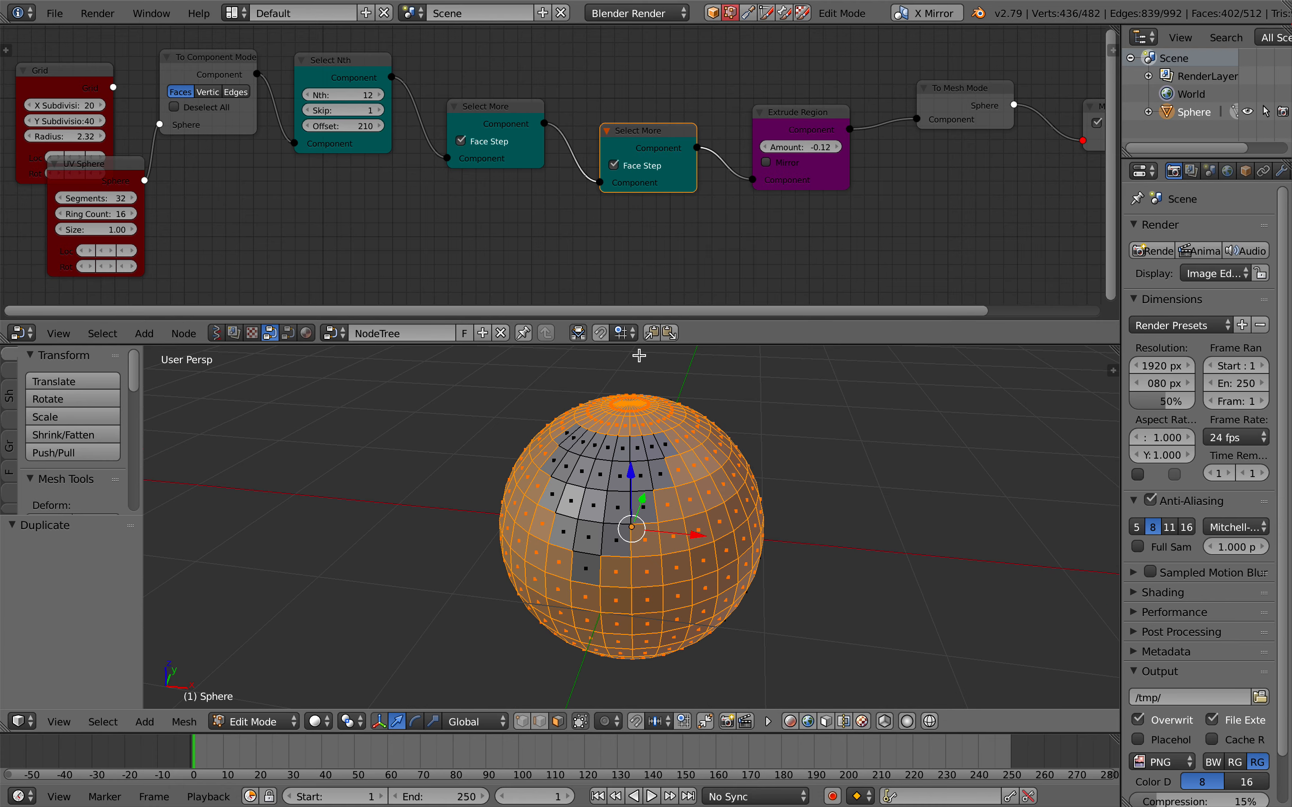
Link Select Nth directly to Extrude Region, set its Offset to 220, and refresh the output mesh.
{"action": "left_click_drag", "start_coordinate": [392, 78], "coordinate": [752, 180]}
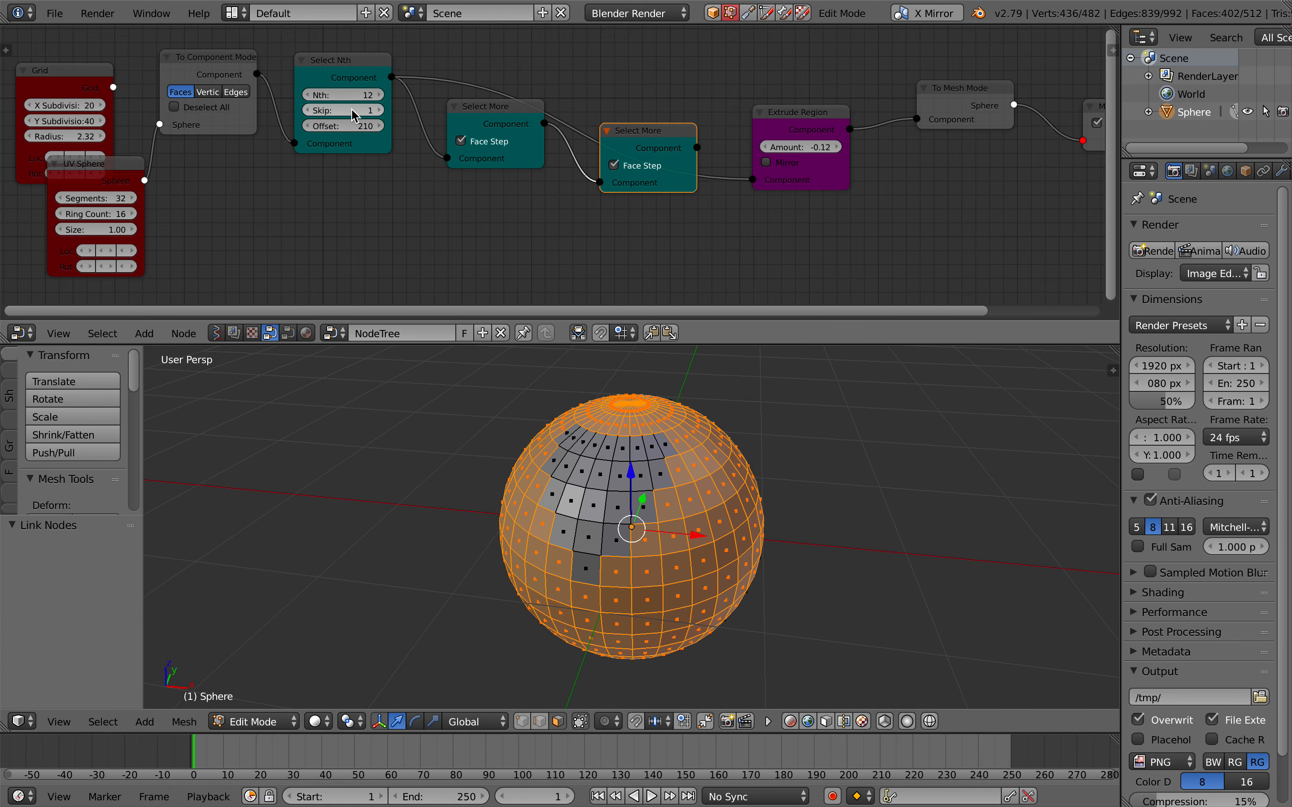
{"action": "left_click_drag", "start_coordinate": [353, 127], "coordinate": [380, 127]}
{"action": "scroll", "coordinate": [833, 107], "scroll_direction": "right", "scroll_amount": 5}
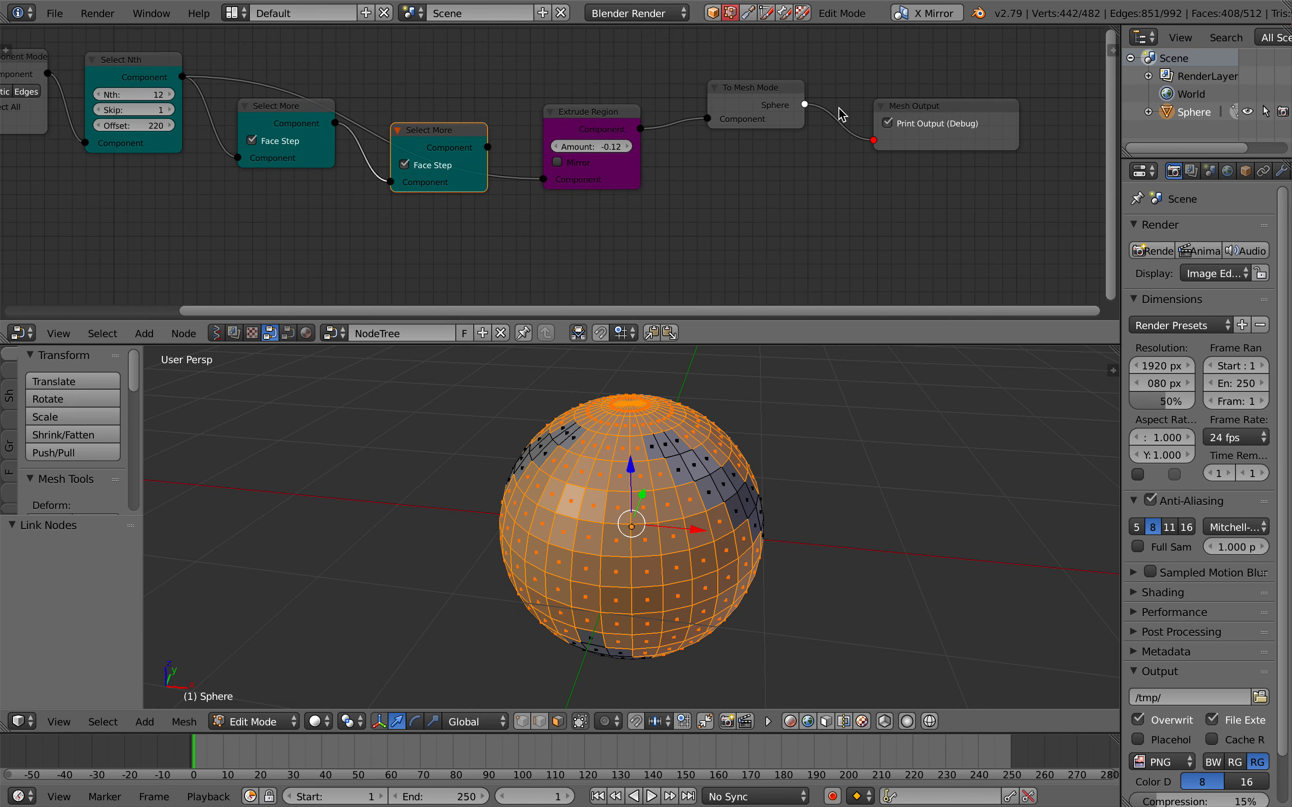
{"action": "left_click", "coordinate": [888, 106]}
{"action": "left_click", "coordinate": [918, 123]}
{"action": "scroll", "coordinate": [856, 443], "scroll_direction": "right", "scroll_amount": 5}
{"action": "scroll", "coordinate": [854, 442], "scroll_direction": "down", "scroll_amount": 6}
{"action": "scroll", "coordinate": [843, 450], "scroll_direction": "left", "scroll_amount": 3}
{"action": "scroll", "coordinate": [419, 168], "scroll_direction": "left", "scroll_amount": 3}
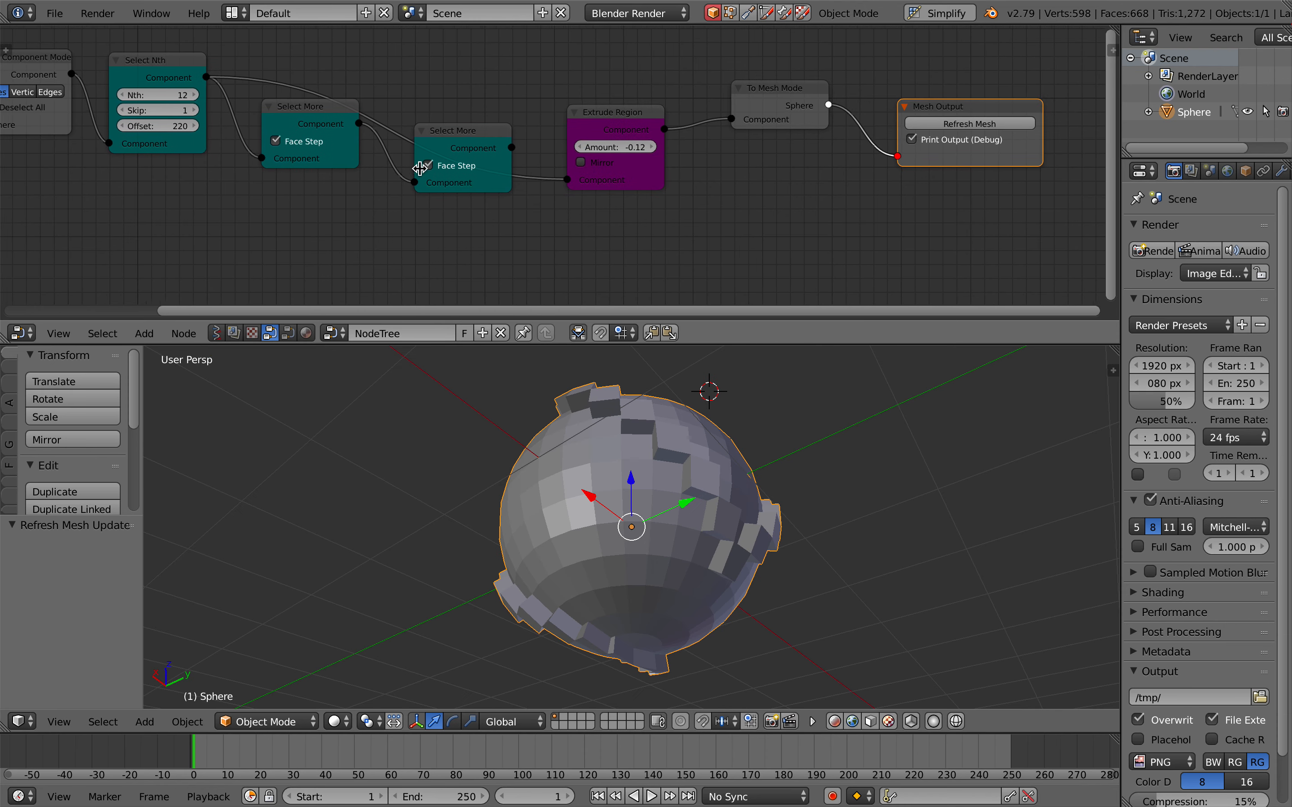
Set the Select Nth node's Nth to 8, Skip to 4 and Offset to 276.
{"action": "scroll", "coordinate": [419, 168], "scroll_direction": "left", "scroll_amount": 1}
{"action": "left_click_drag", "start_coordinate": [172, 98], "coordinate": [174, 132]}
{"action": "left_click", "coordinate": [200, 112]}
{"action": "left_click", "coordinate": [201, 112]}
{"action": "left_click", "coordinate": [200, 112]}
{"action": "middle_click_drag", "start_coordinate": [593, 369], "coordinate": [688, 498]}
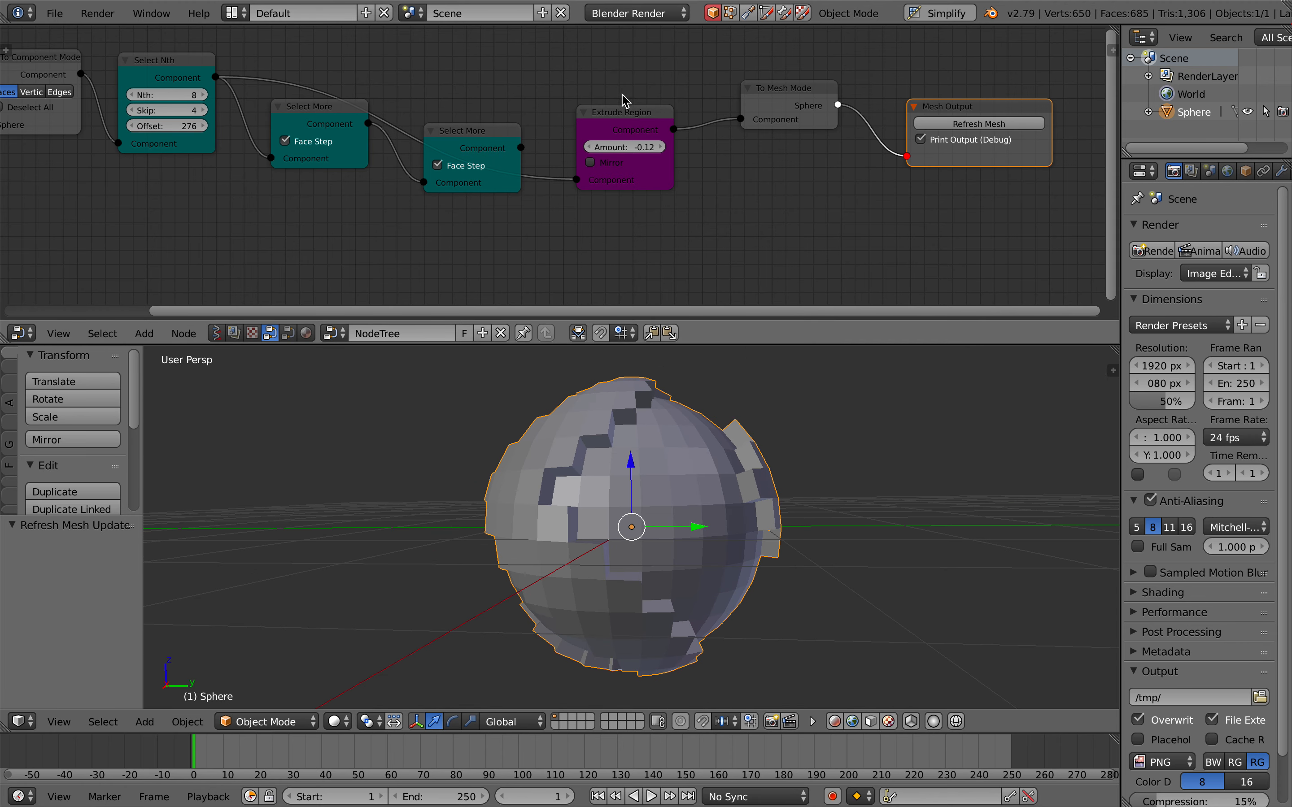
Delete both bypassed Select More nodes while keeping Select Nth linked to Extrude Region.
{"action": "left_click", "coordinate": [625, 119]}
{"action": "left_click", "coordinate": [176, 64]}
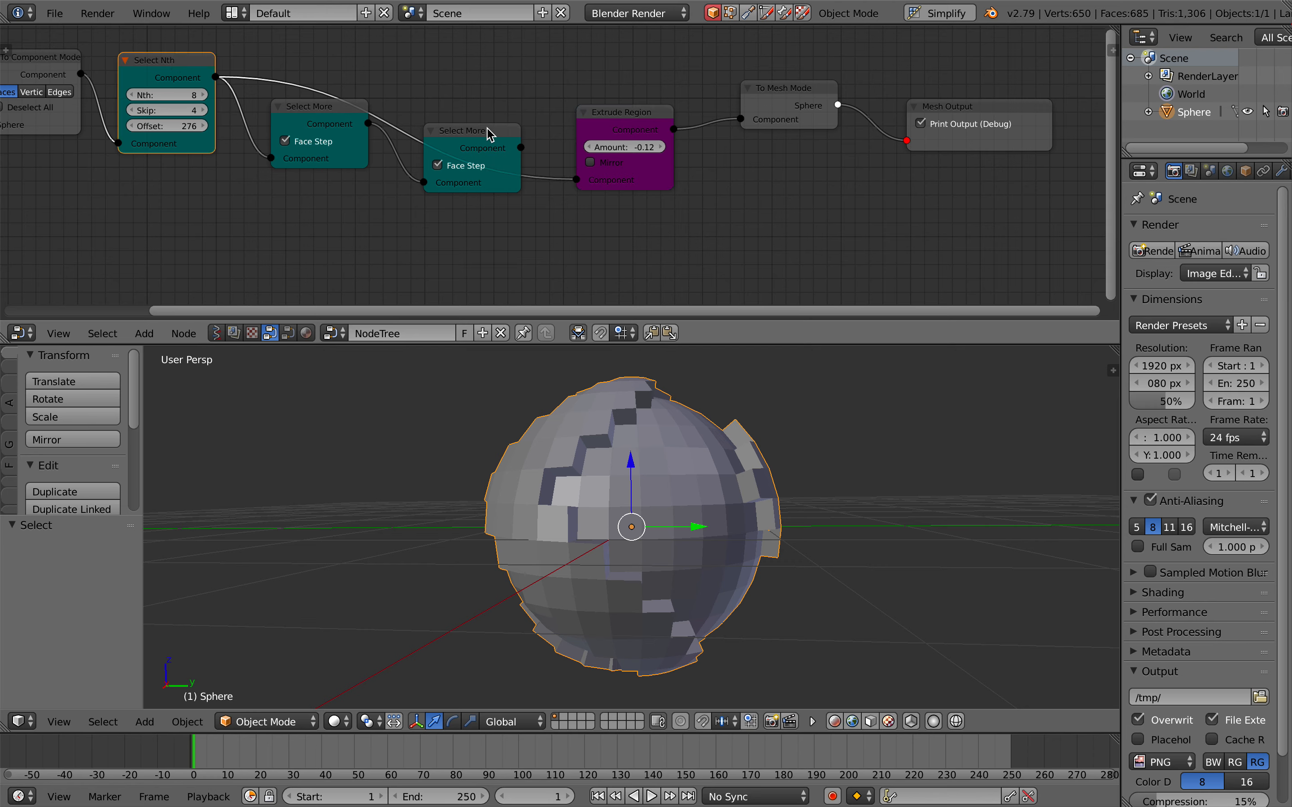
{"action": "left_click", "coordinate": [611, 129]}
{"action": "left_click", "coordinate": [171, 57]}
{"action": "left_click", "coordinate": [649, 122]}
{"action": "left_click", "coordinate": [430, 129]}
{"action": "key", "text": "ctrl+x"}
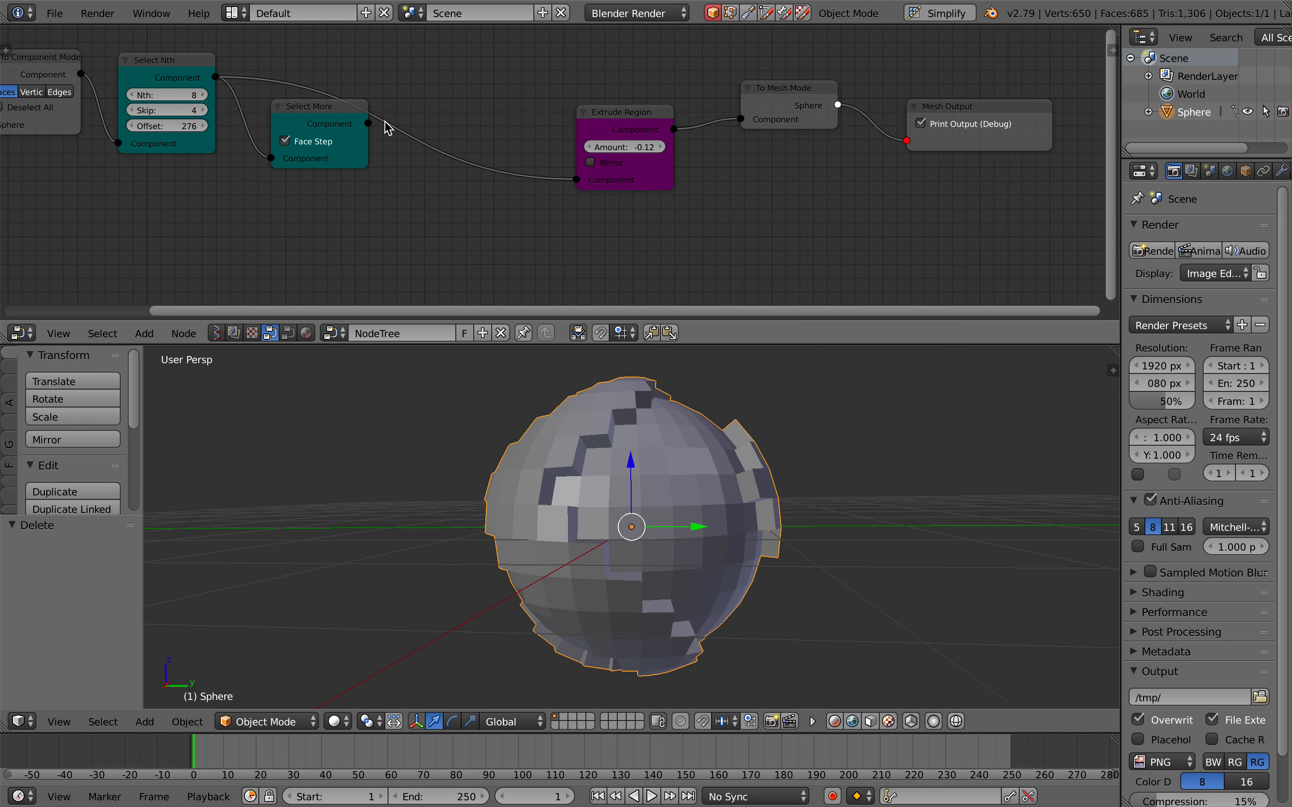
{"action": "left_click", "coordinate": [316, 113]}
{"action": "key", "text": "ctrl+x"}
Move the Extrude Region, To Mesh Mode and Mesh Output nodes closer to Select Nth and save over the current file.
{"action": "left_click_drag", "start_coordinate": [598, 119], "coordinate": [377, 113]}
{"action": "left_click_drag", "start_coordinate": [772, 99], "coordinate": [595, 96]}
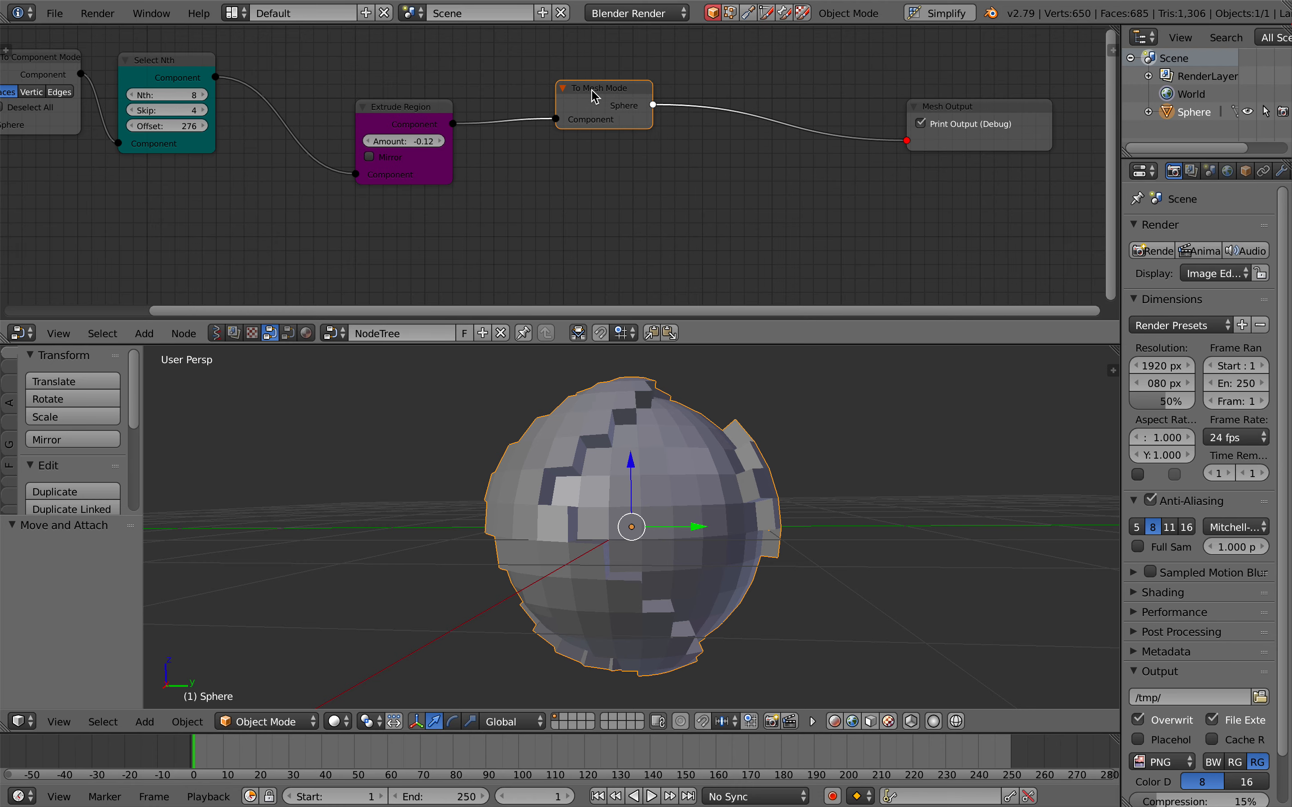
{"action": "left_click_drag", "start_coordinate": [997, 112], "coordinate": [848, 97]}
{"action": "key", "text": "ctrl+s"}
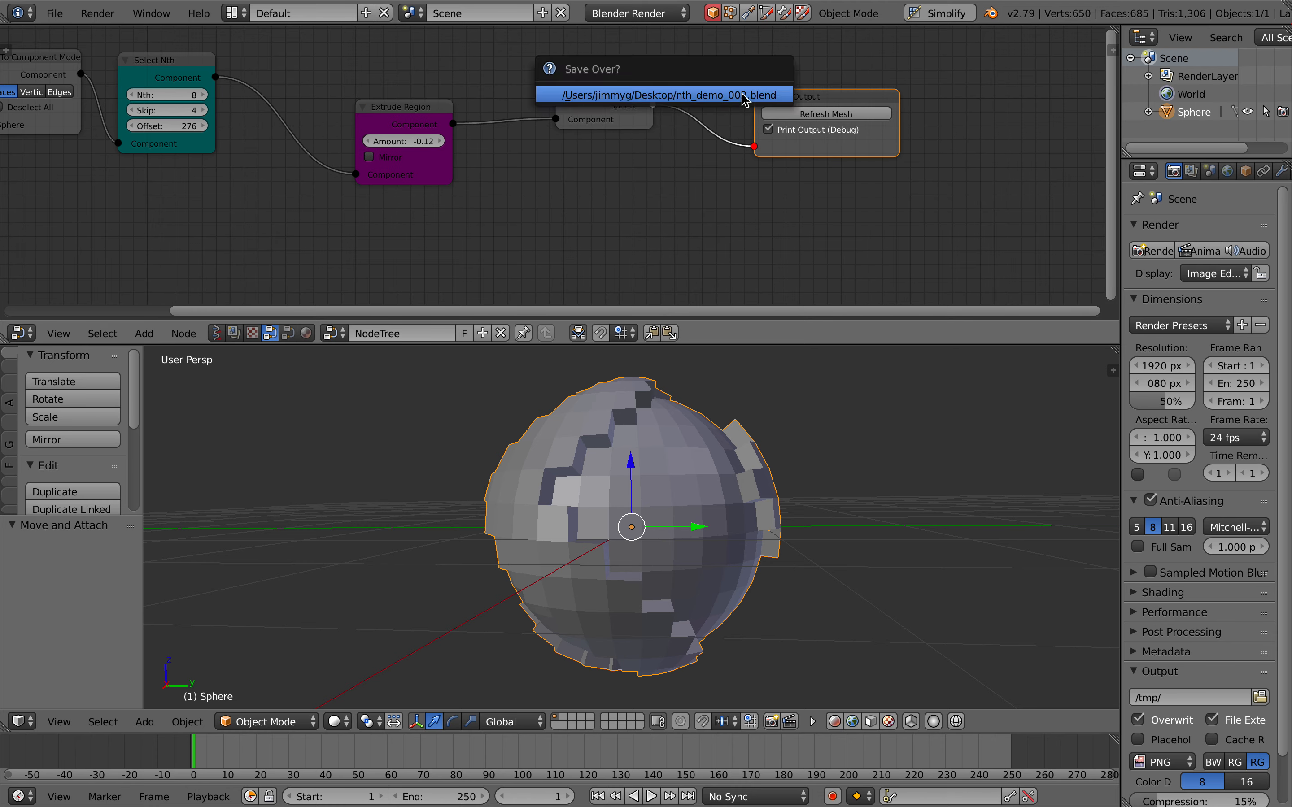
{"action": "left_click", "coordinate": [743, 93]}
Save the scene as a new version, incrementing the number in the file name nth_demo_002.blend by one.
{"action": "left_click_drag", "start_coordinate": [742, 93], "coordinate": [396, 90]}
{"action": "scroll", "coordinate": [396, 89], "scroll_direction": "left", "scroll_amount": 1}
{"action": "scroll", "coordinate": [314, 87], "scroll_direction": "left", "scroll_amount": 1}
{"action": "scroll", "coordinate": [317, 94], "scroll_direction": "left", "scroll_amount": 1}
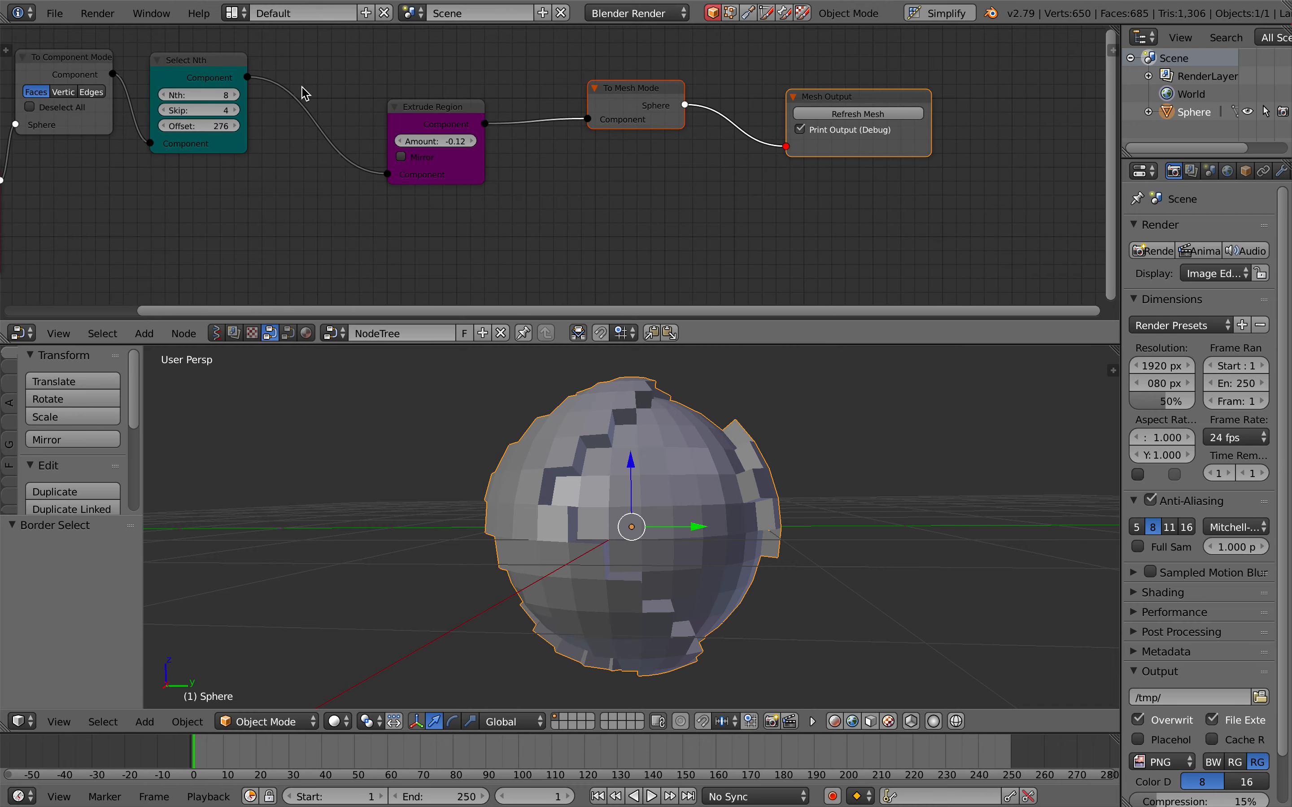
{"action": "scroll", "coordinate": [303, 86], "scroll_direction": "left", "scroll_amount": 1}
{"action": "left_click", "coordinate": [55, 13]}
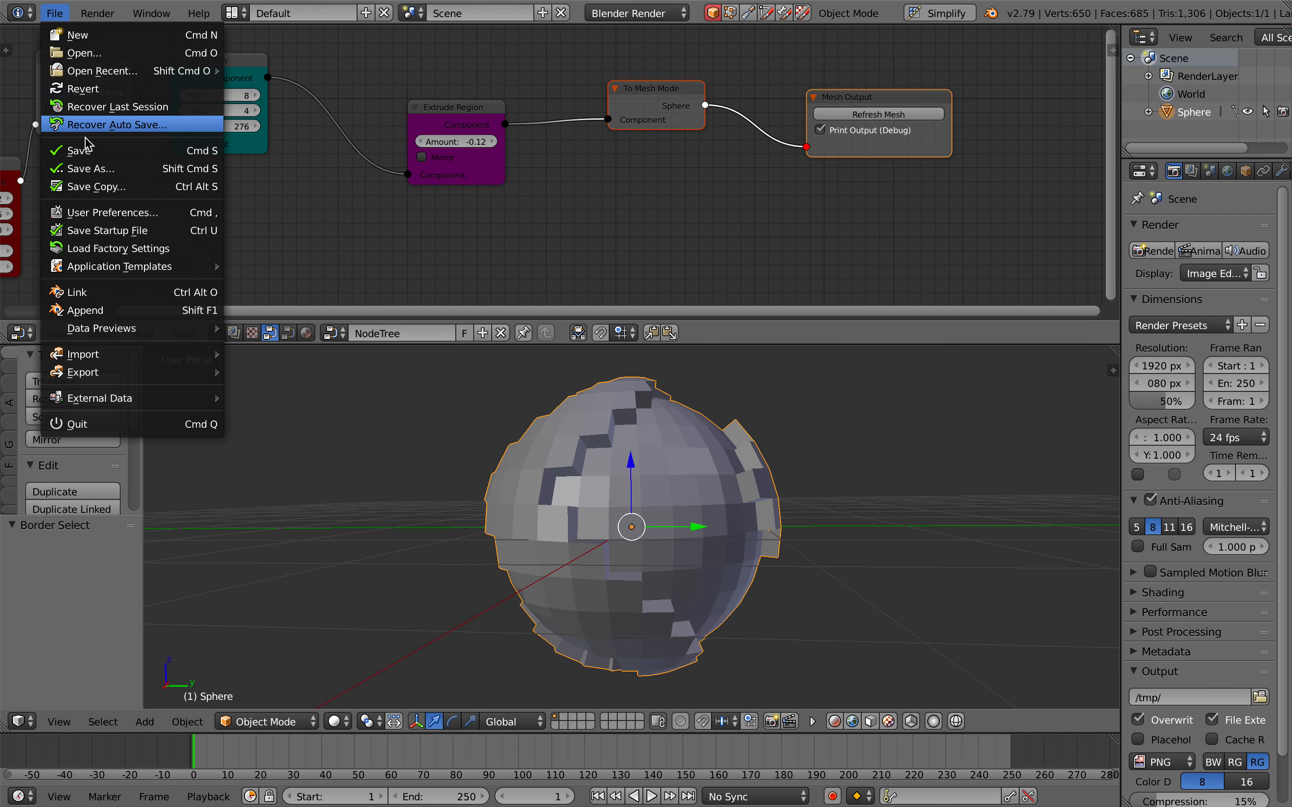
{"action": "left_click", "coordinate": [89, 151]}
{"action": "left_click", "coordinate": [57, 14]}
{"action": "left_click", "coordinate": [112, 169]}
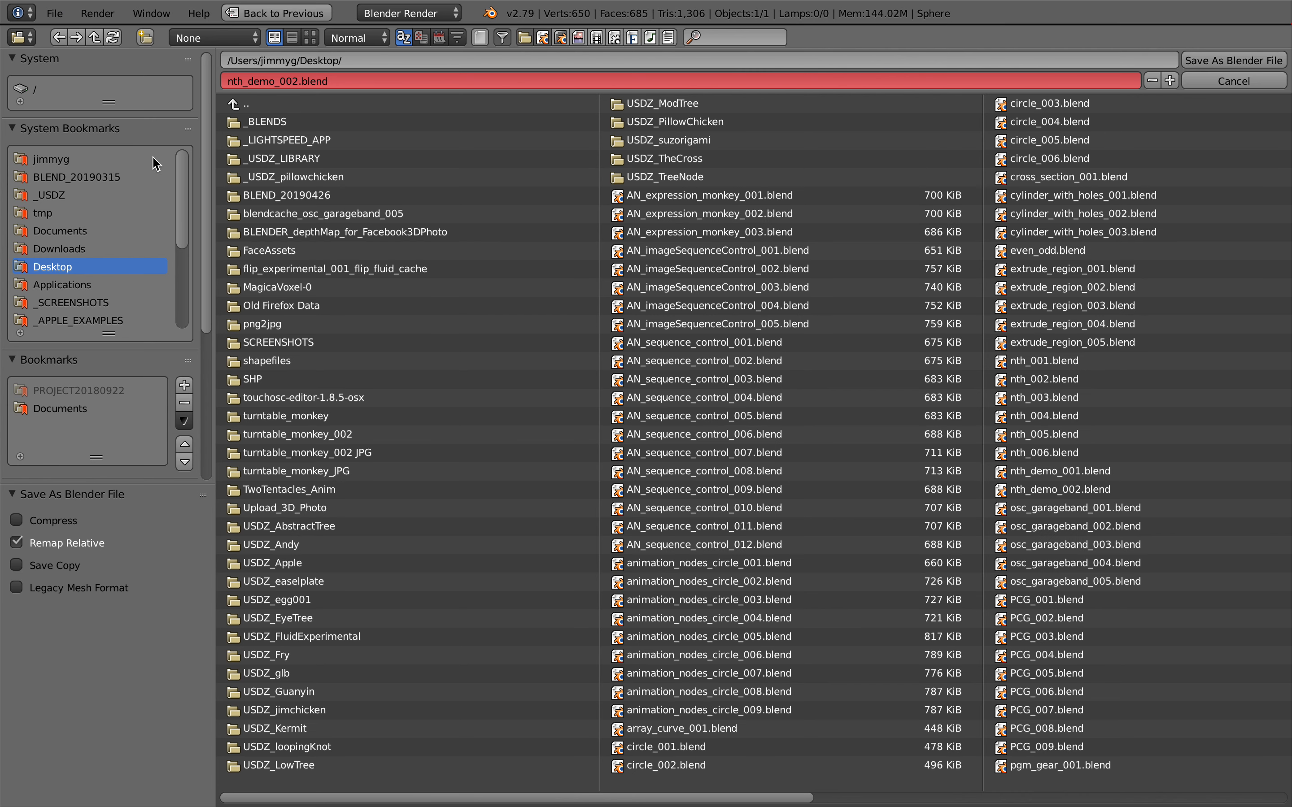
{"action": "left_click", "coordinate": [1171, 81]}
{"action": "left_click", "coordinate": [1233, 59]}
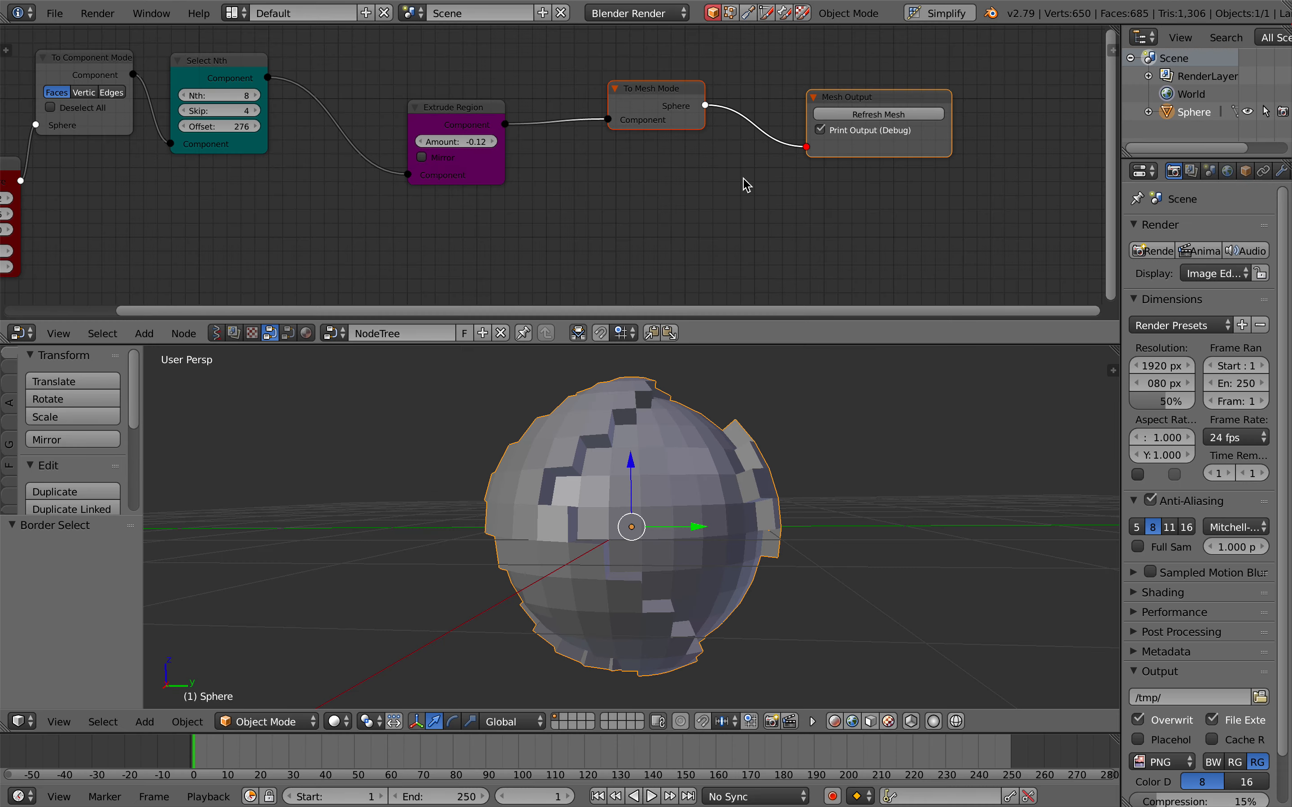
Tighten the spacing of the Extrude Region, To Mesh Mode and Mesh Output nodes.
{"action": "left_click_drag", "start_coordinate": [480, 121], "coordinate": [421, 124]}
{"action": "left_click_drag", "start_coordinate": [647, 99], "coordinate": [531, 101]}
{"action": "left_click_drag", "start_coordinate": [783, 114], "coordinate": [598, 114]}
Move the Grid and UV Sphere nodes farther away from To Component Mode, stacked with the Grid above the sphere.
{"action": "key", "text": "Home"}
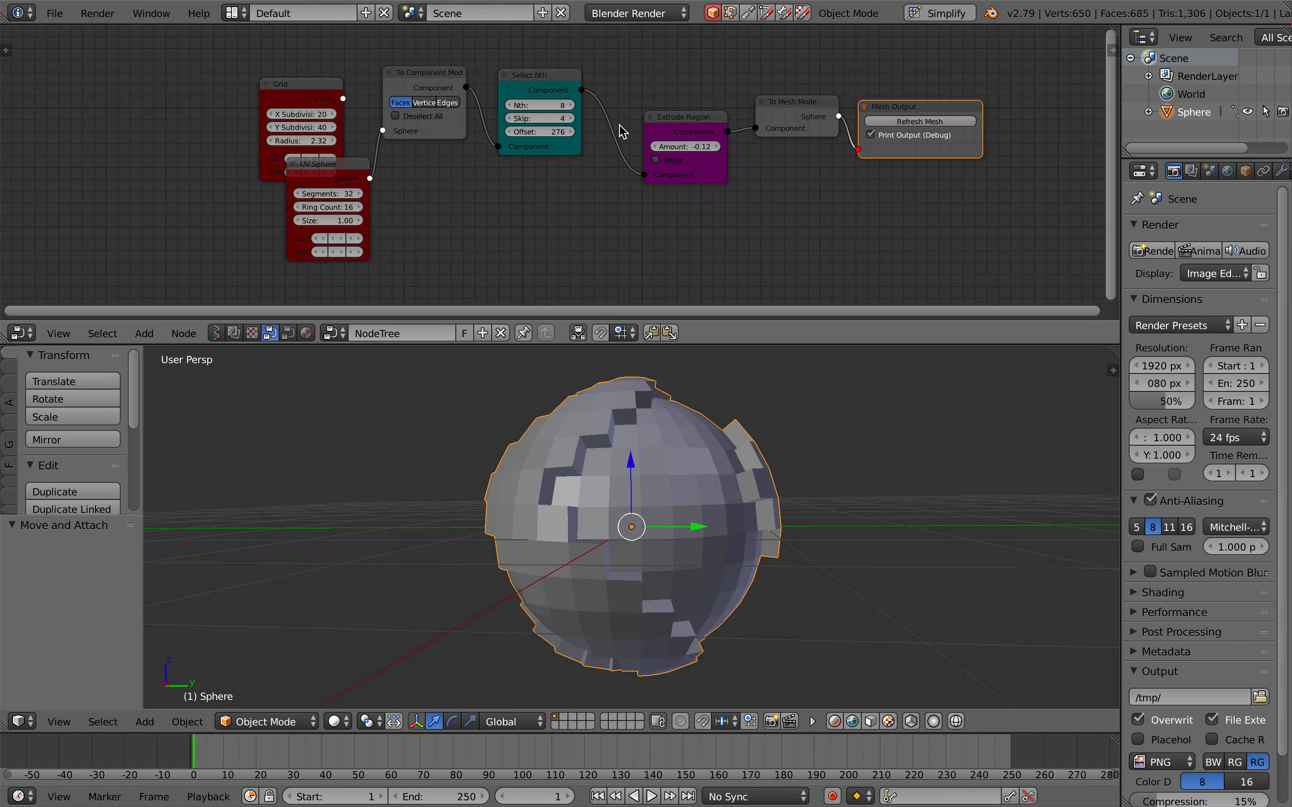
{"action": "scroll", "coordinate": [621, 129], "scroll_direction": "up", "scroll_amount": 1}
{"action": "left_click_drag", "start_coordinate": [288, 88], "coordinate": [252, 75]}
{"action": "left_click_drag", "start_coordinate": [291, 172], "coordinate": [139, 182]}
{"action": "left_click_drag", "start_coordinate": [233, 56], "coordinate": [160, 57]}
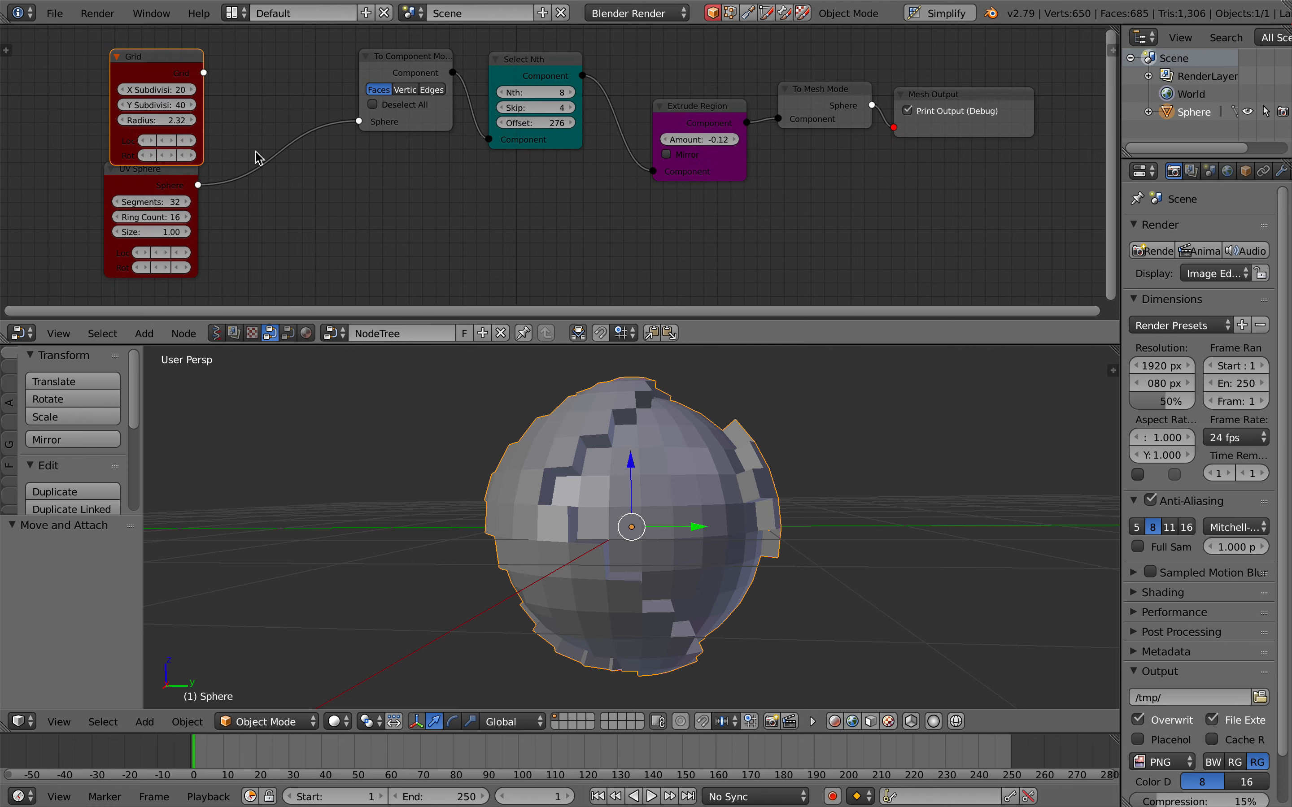
Add a Cylinder node below To Component Mode and save over the current file.
{"action": "key", "text": "shift+a"}
{"action": "left_click", "coordinate": [355, 205]}
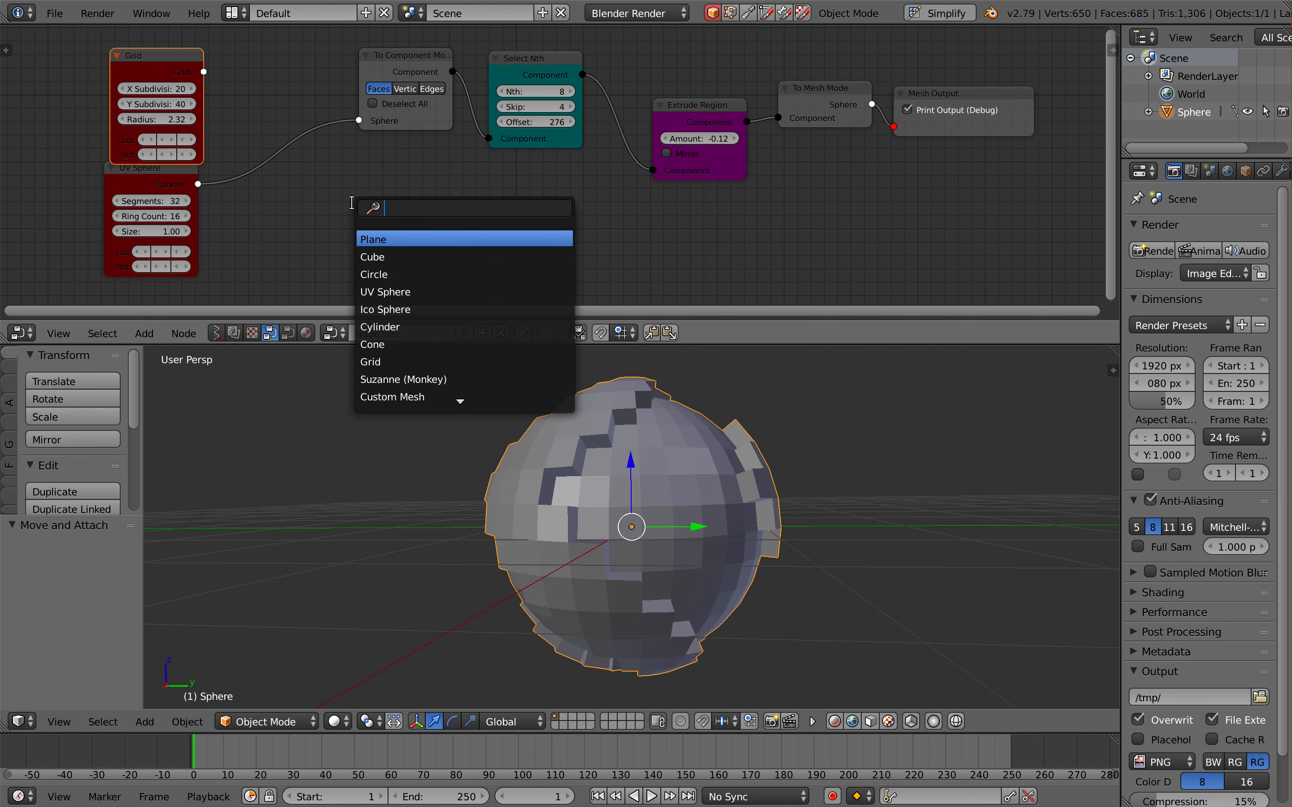
{"action": "type", "text": "cyli"}
{"action": "key", "text": "Return"}
{"action": "left_click", "coordinate": [355, 203]}
{"action": "key", "text": "ctrl+s"}
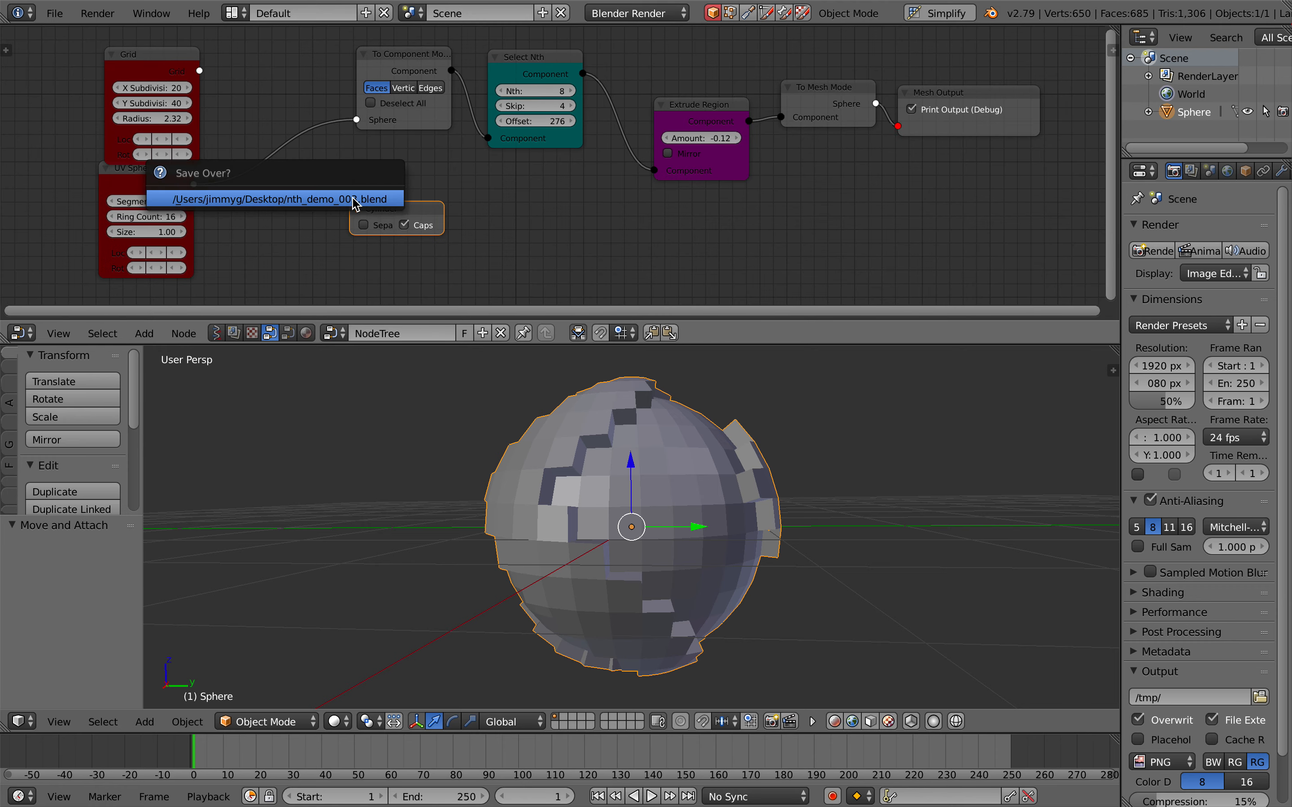
{"action": "left_click", "coordinate": [357, 203]}
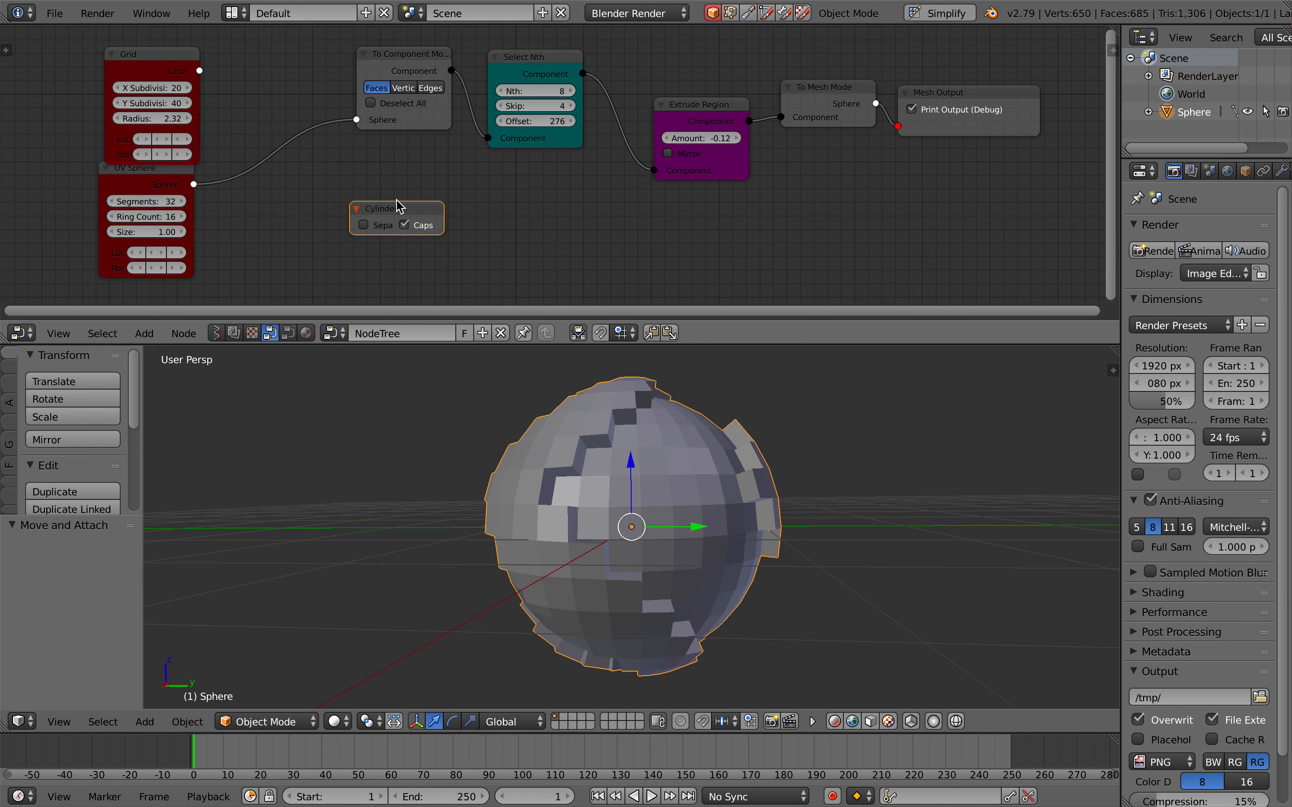
Delete the Cylinder node from the node tree.
{"action": "left_click", "coordinate": [357, 208]}
{"action": "left_click", "coordinate": [354, 207]}
{"action": "left_click_drag", "start_coordinate": [398, 215], "coordinate": [340, 213]}
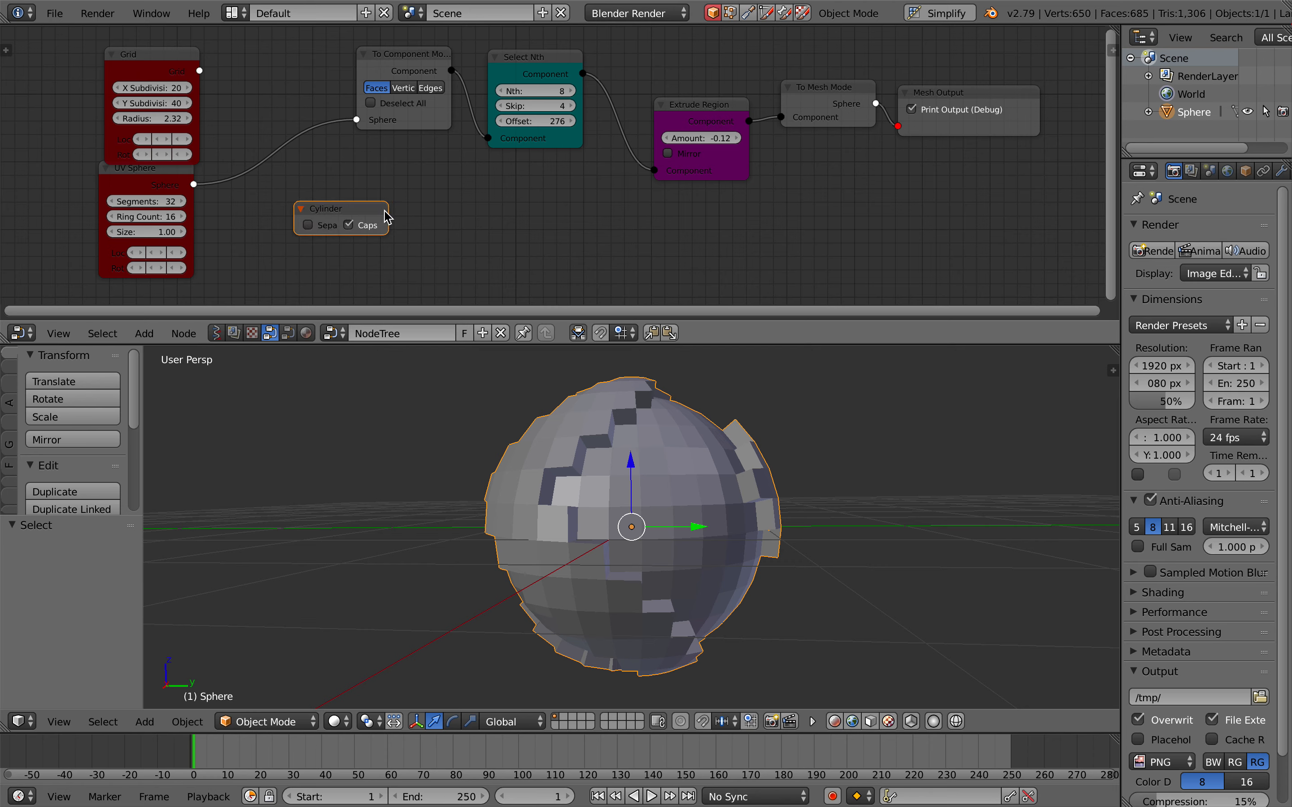
{"action": "key", "text": "x"}
Add a Circle node beside the UV Sphere node, below the first To Component Mode, and save over the current file.
{"action": "key", "text": "shift+a"}
{"action": "left_click", "coordinate": [368, 211]}
{"action": "type", "text": "cir"}
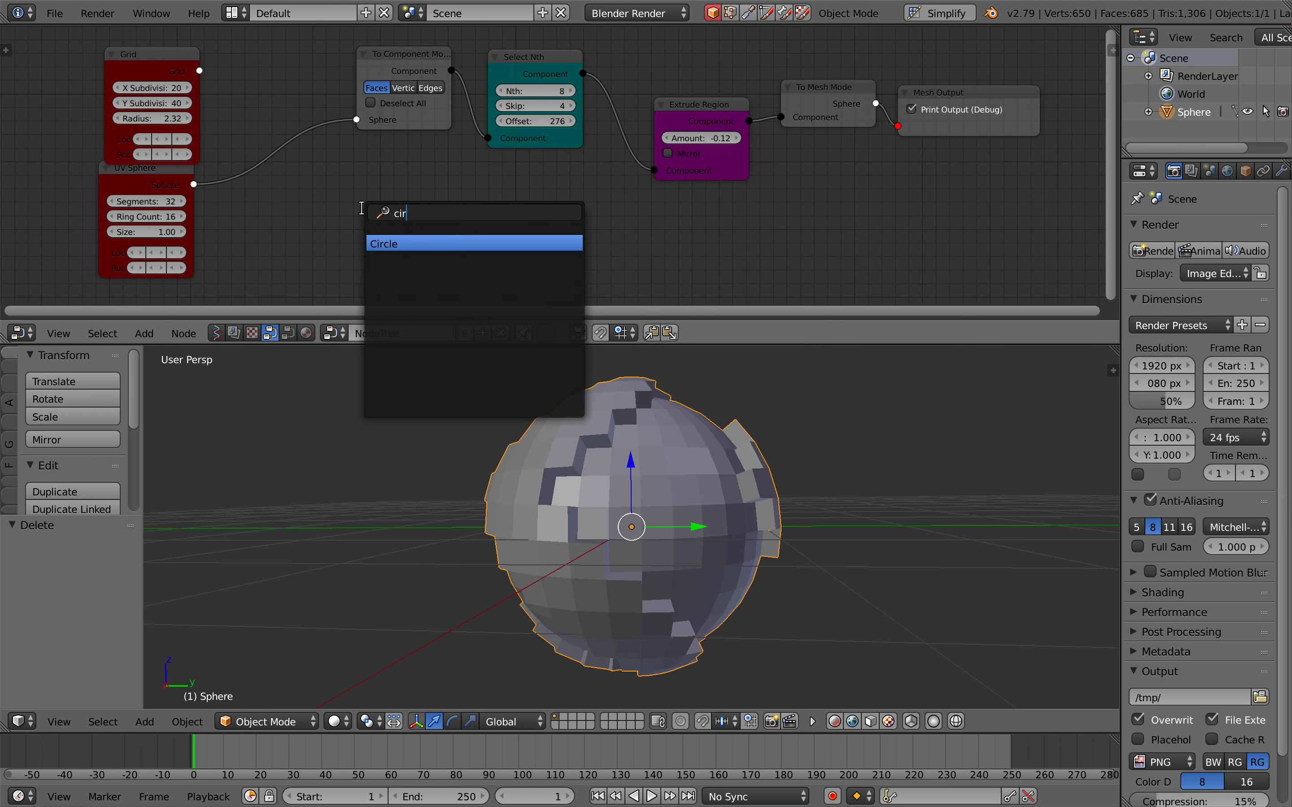
{"action": "key", "text": "Return"}
{"action": "left_click", "coordinate": [214, 215]}
{"action": "scroll", "coordinate": [214, 215], "scroll_direction": "up", "scroll_amount": 1}
{"action": "left_click", "coordinate": [186, 224]}
{"action": "left_click_drag", "start_coordinate": [189, 231], "coordinate": [227, 193]}
{"action": "key", "text": "ctrl+s"}
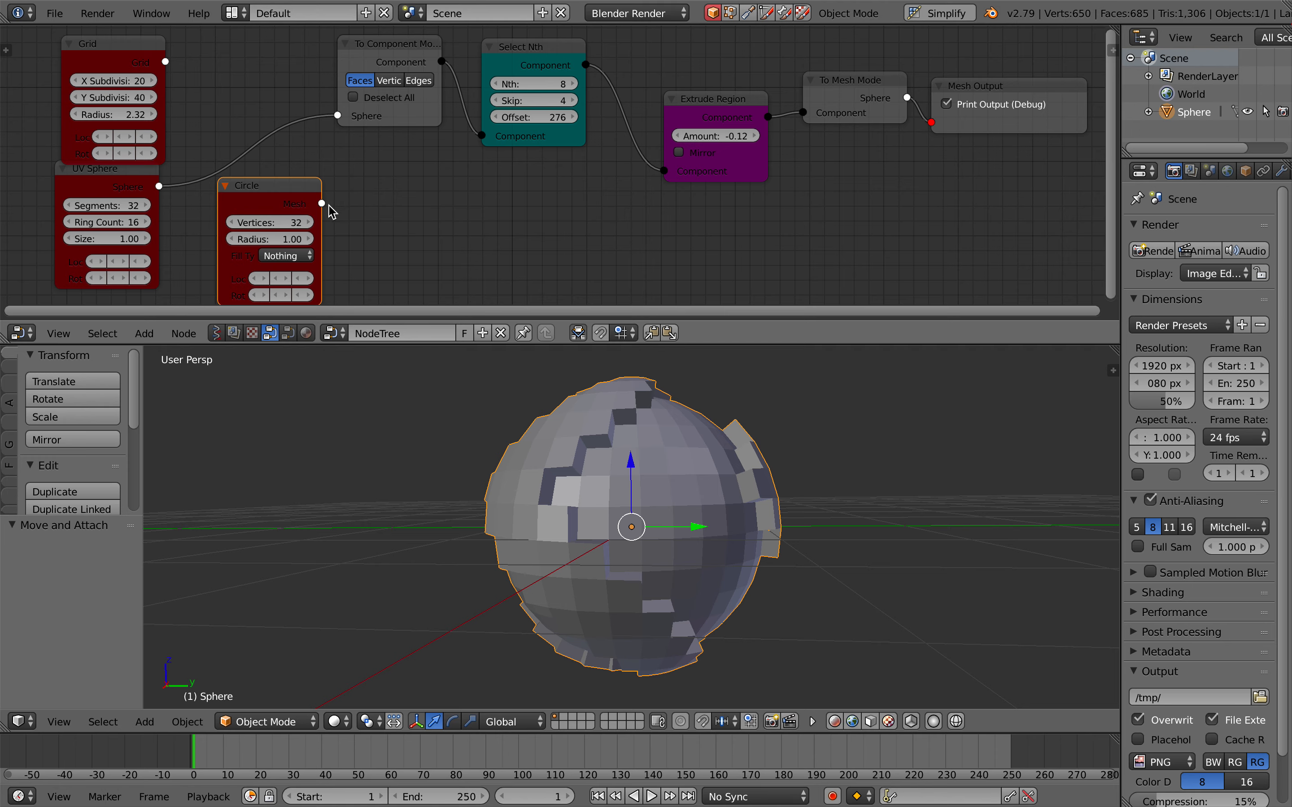
{"action": "scroll", "coordinate": [359, 192], "scroll_direction": "down", "scroll_amount": 1}
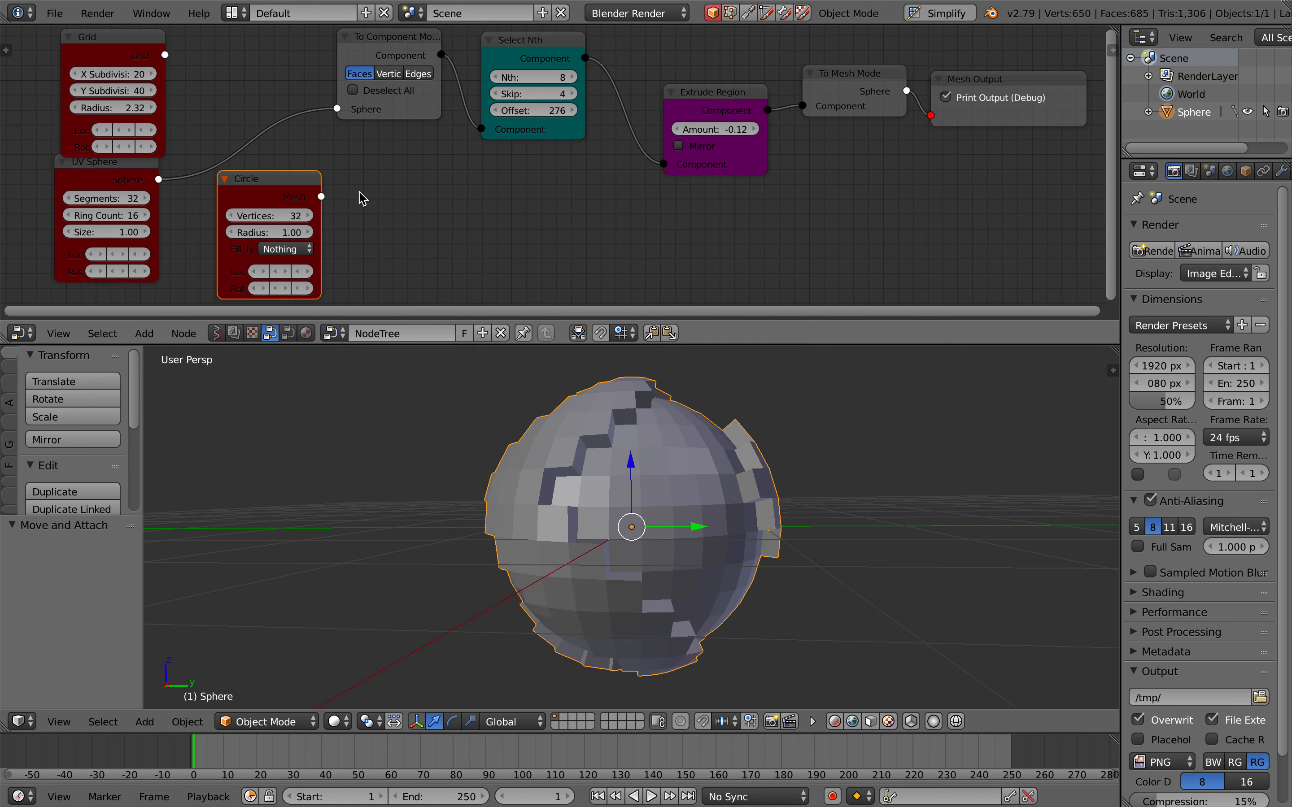
{"action": "left_click_drag", "start_coordinate": [289, 184], "coordinate": [288, 191]}
{"action": "scroll", "coordinate": [351, 205], "scroll_direction": "down", "scroll_amount": 1}
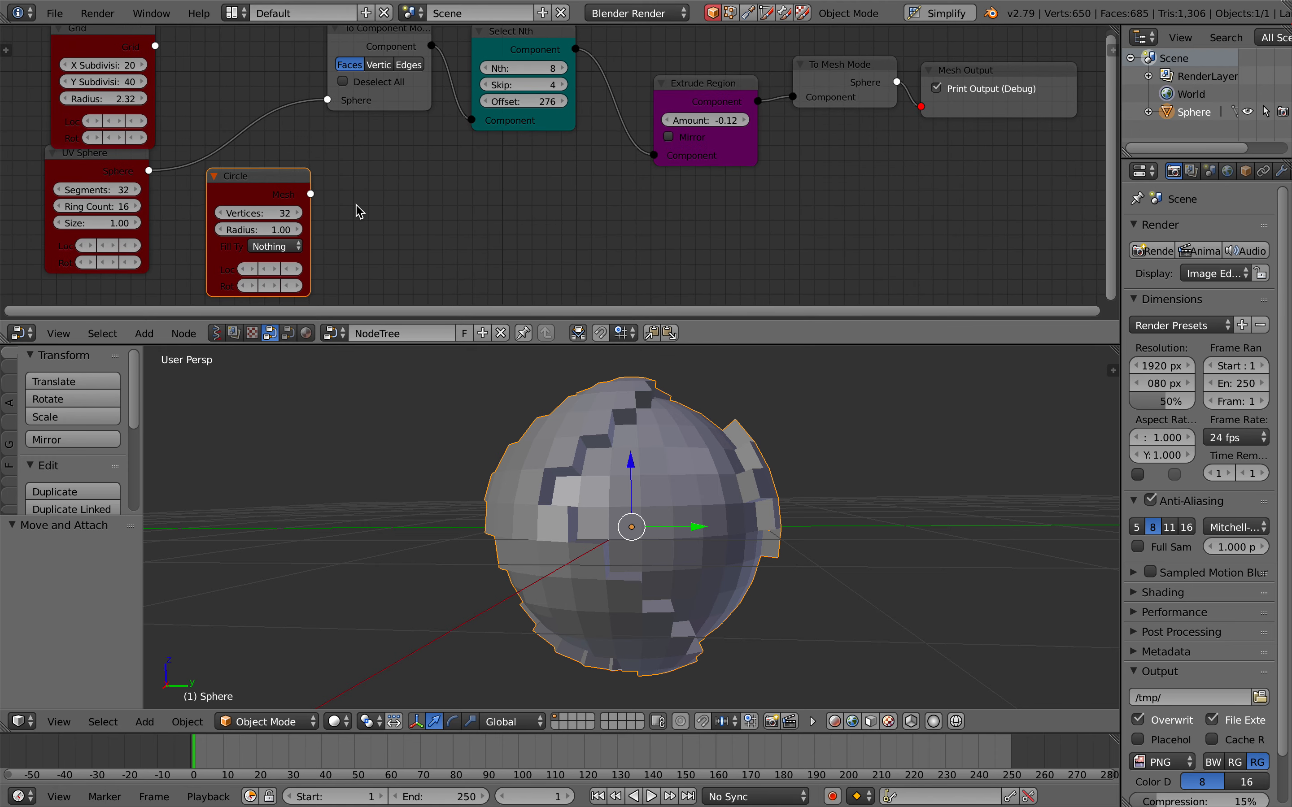
Add a collapsed Extrude Edges node, link it between the Circle and Mesh Output nodes, and refresh the mesh.
{"action": "key", "text": "shift+a"}
{"action": "left_click", "coordinate": [396, 199]}
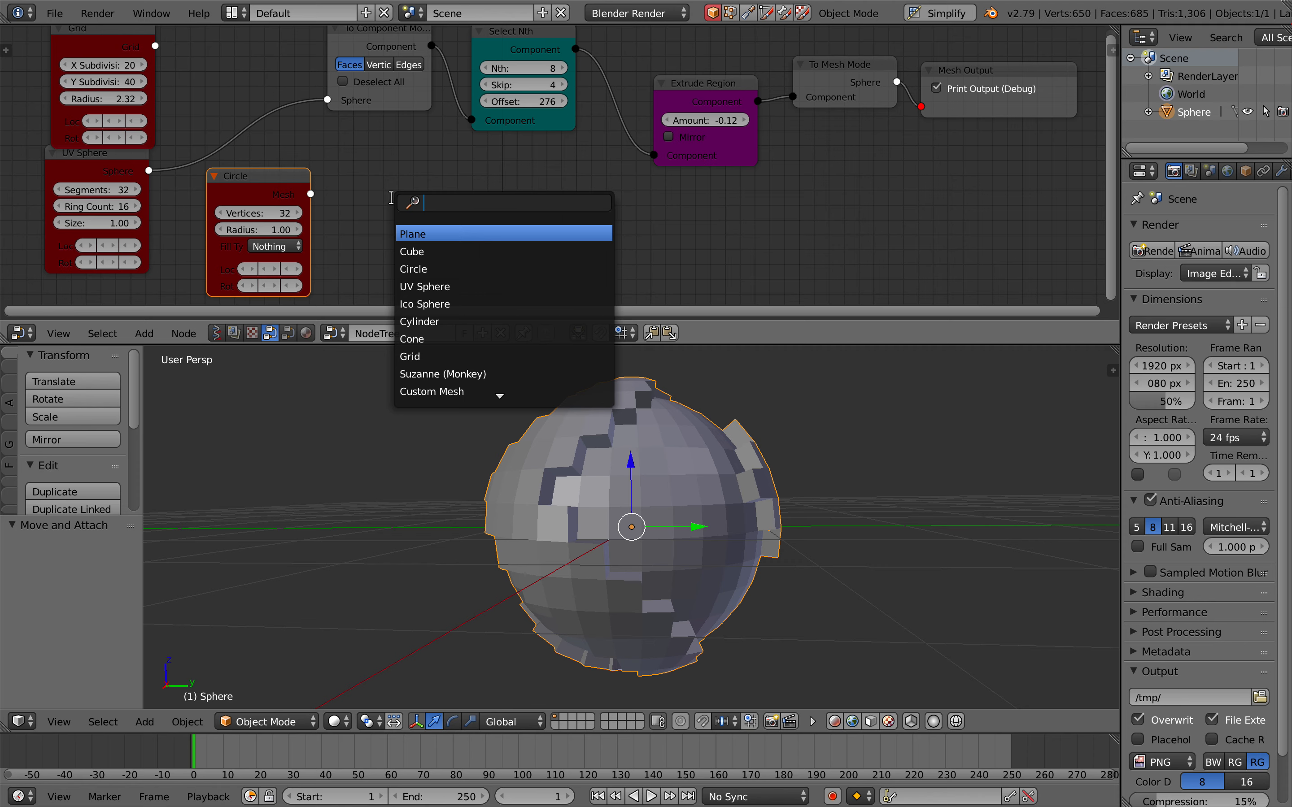
{"action": "type", "text": "extru"}
{"action": "key", "text": "Down"}
{"action": "key", "text": "Return"}
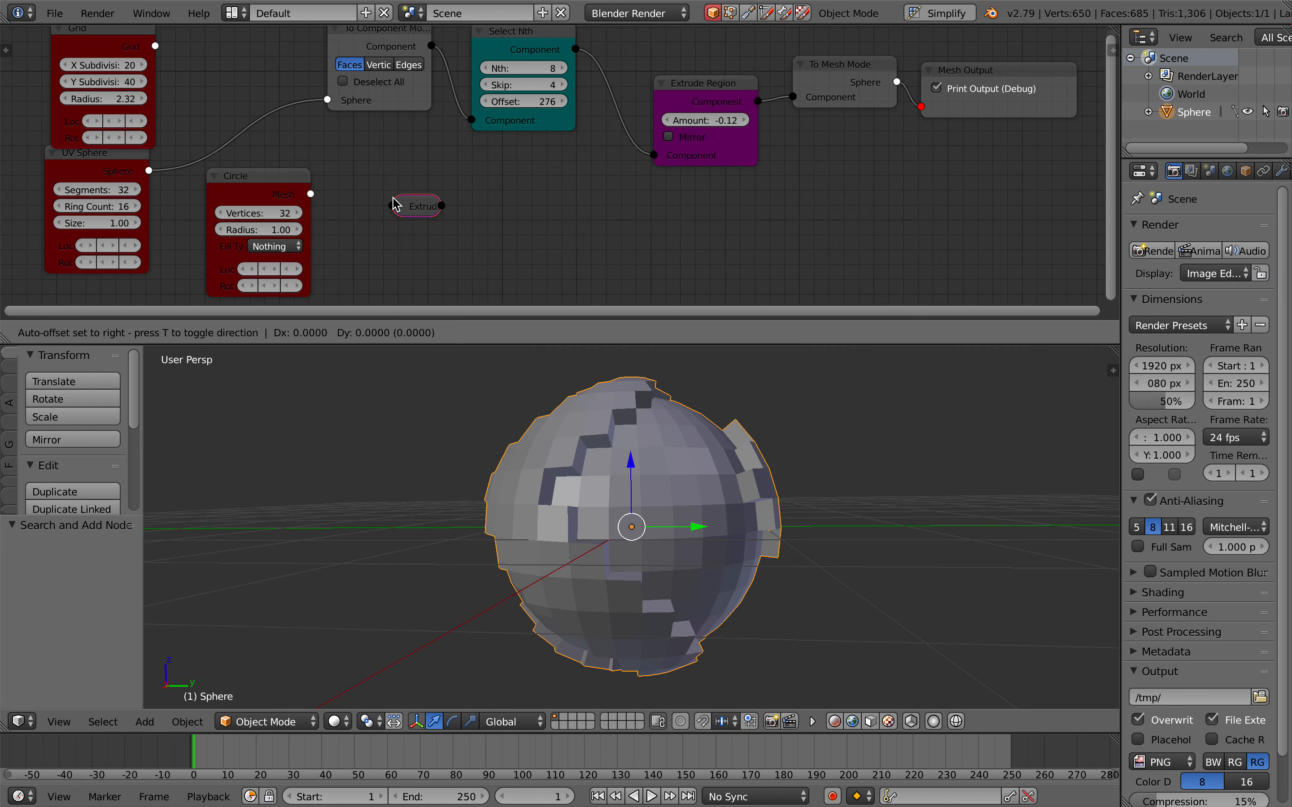
{"action": "left_click_drag", "start_coordinate": [312, 194], "coordinate": [918, 107]}
{"action": "left_click", "coordinate": [988, 74]}
{"action": "left_click", "coordinate": [987, 90]}
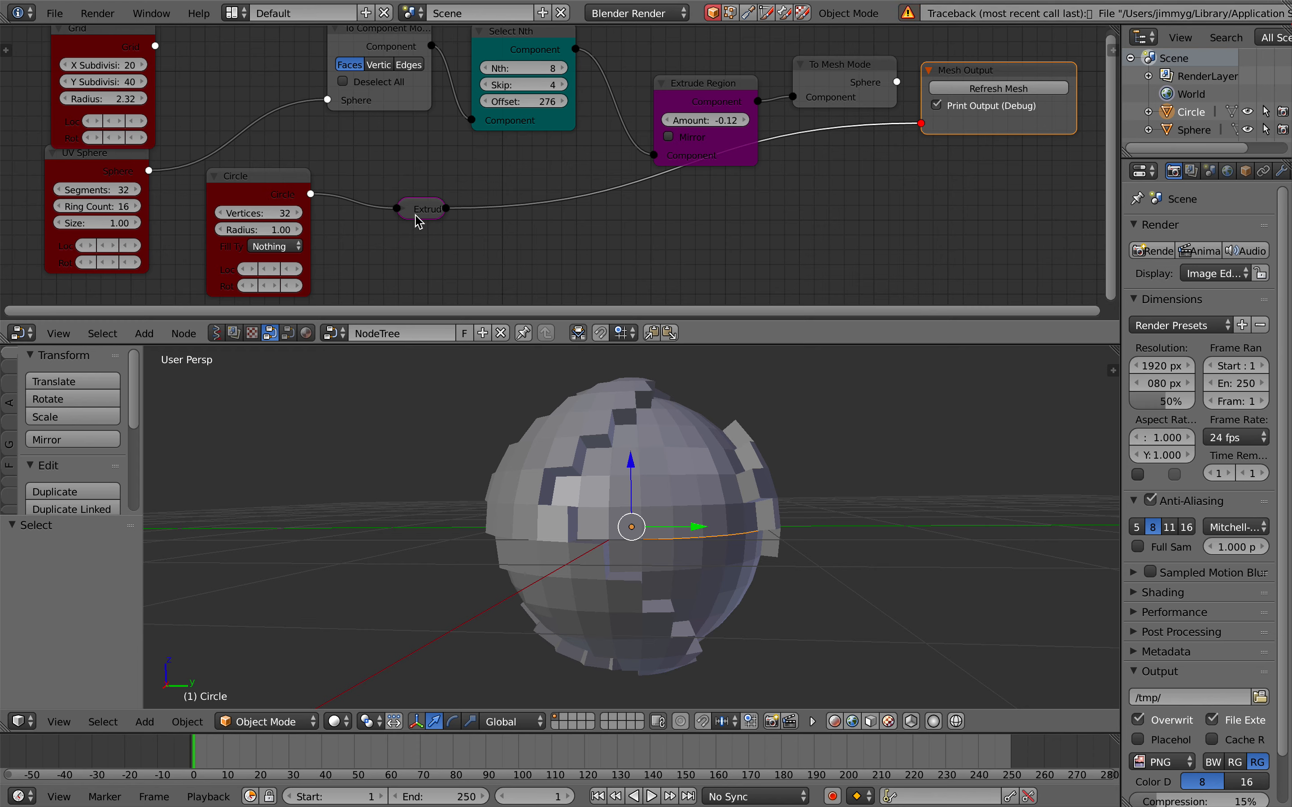
{"action": "left_click_drag", "start_coordinate": [419, 222], "coordinate": [458, 235]}
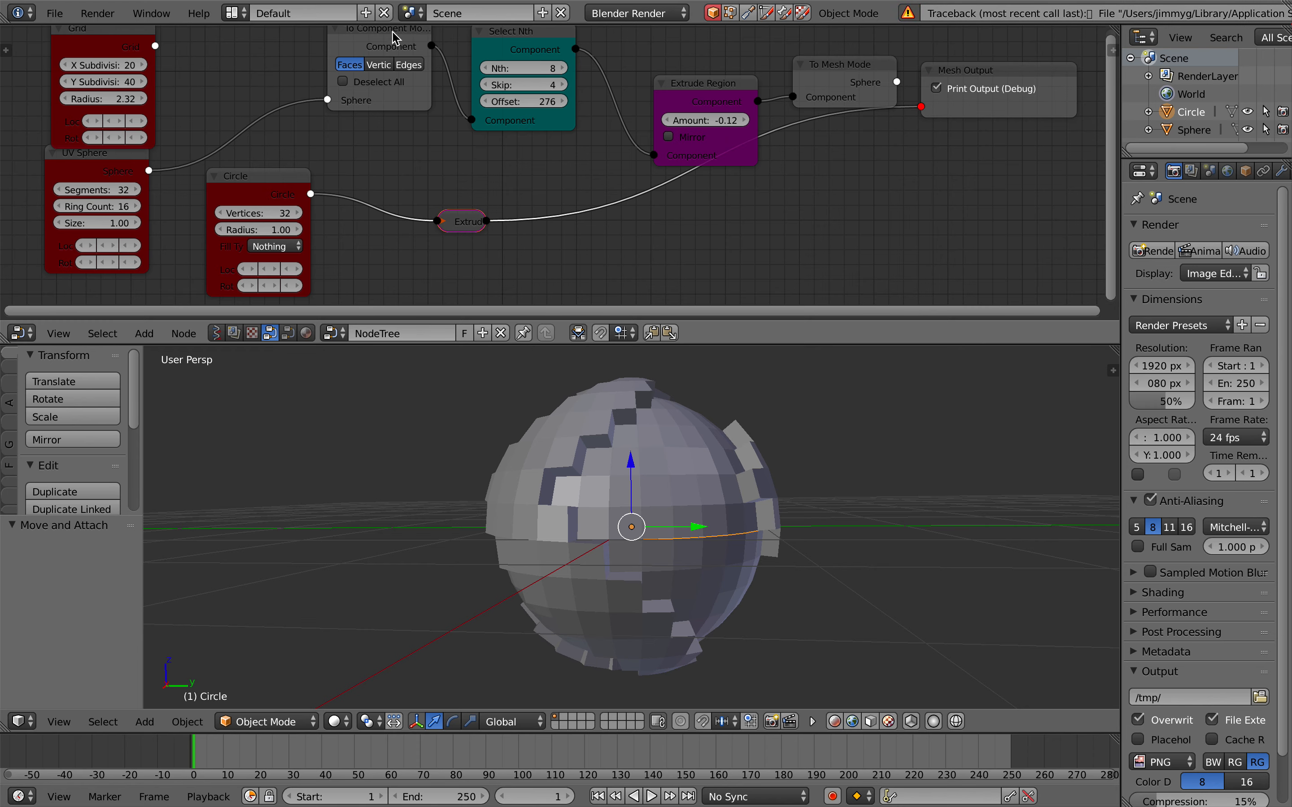
Insert duplicates of To Component Mode before and To Mesh Mode after the Extrude Edges node, and refresh the mesh.
{"action": "left_click", "coordinate": [395, 39]}
{"action": "key", "text": "shift+d"}
{"action": "left_click", "coordinate": [438, 163]}
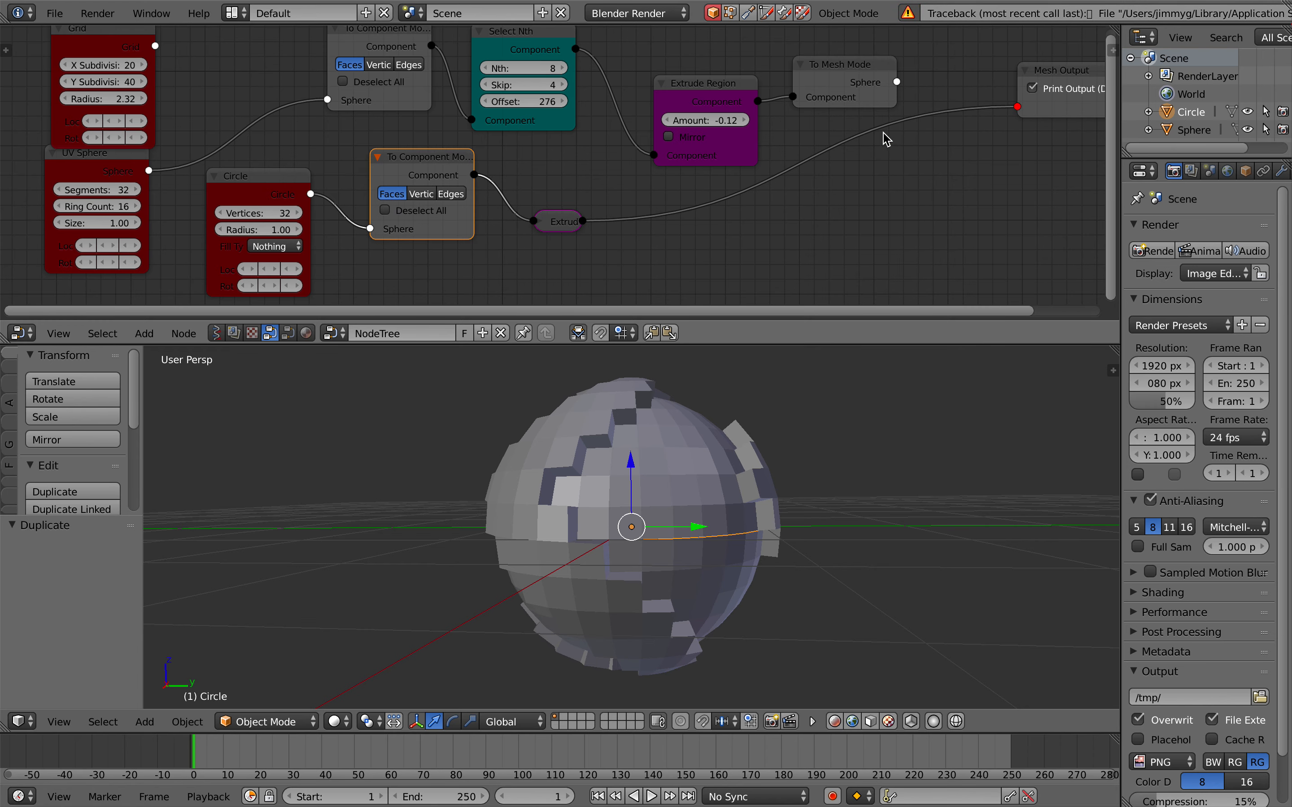
{"action": "left_click", "coordinate": [860, 75]}
{"action": "key", "text": "shift+d"}
{"action": "left_click", "coordinate": [927, 123]}
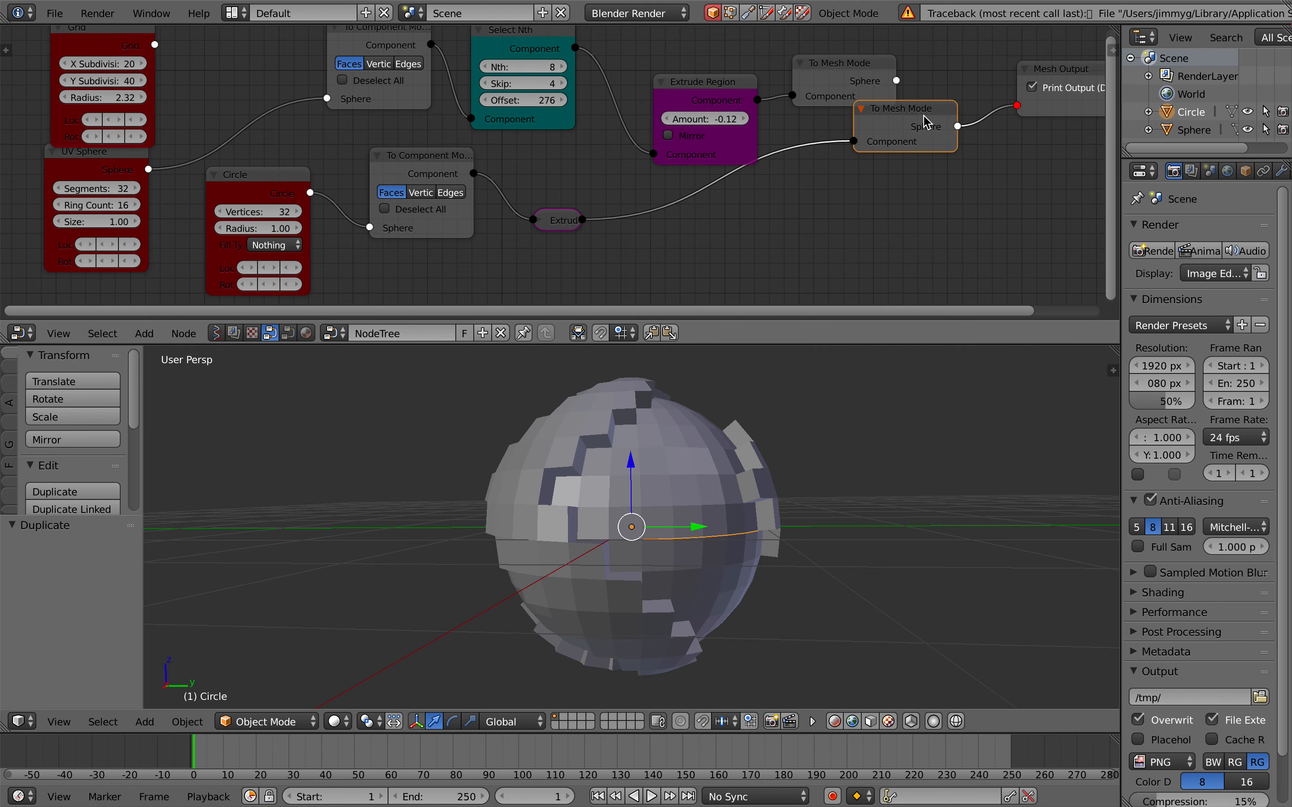
{"action": "left_click", "coordinate": [1056, 83]}
{"action": "left_click", "coordinate": [1056, 87]}
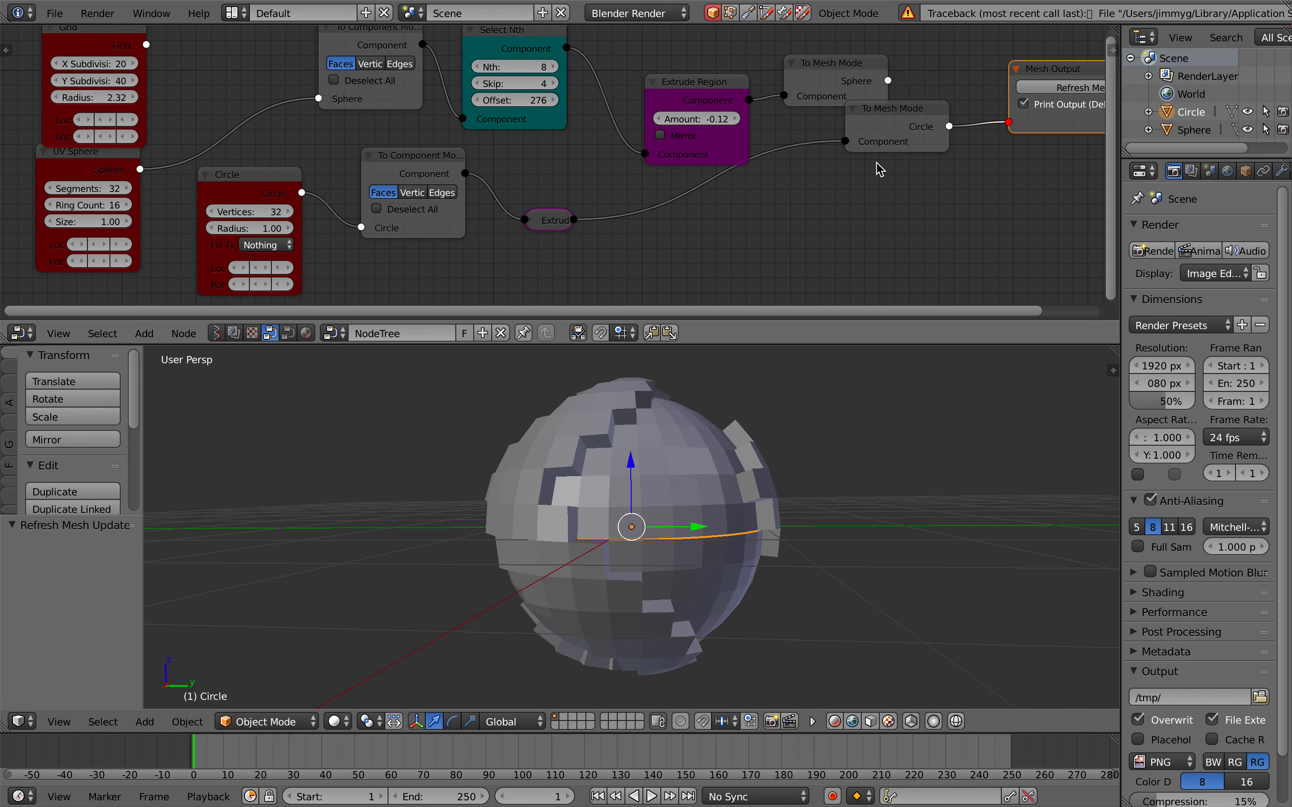
Delete the old sphere object from the scene, refresh the circle mesh, and save over the current file.
{"action": "right_click", "coordinate": [693, 454]}
{"action": "key", "text": "x"}
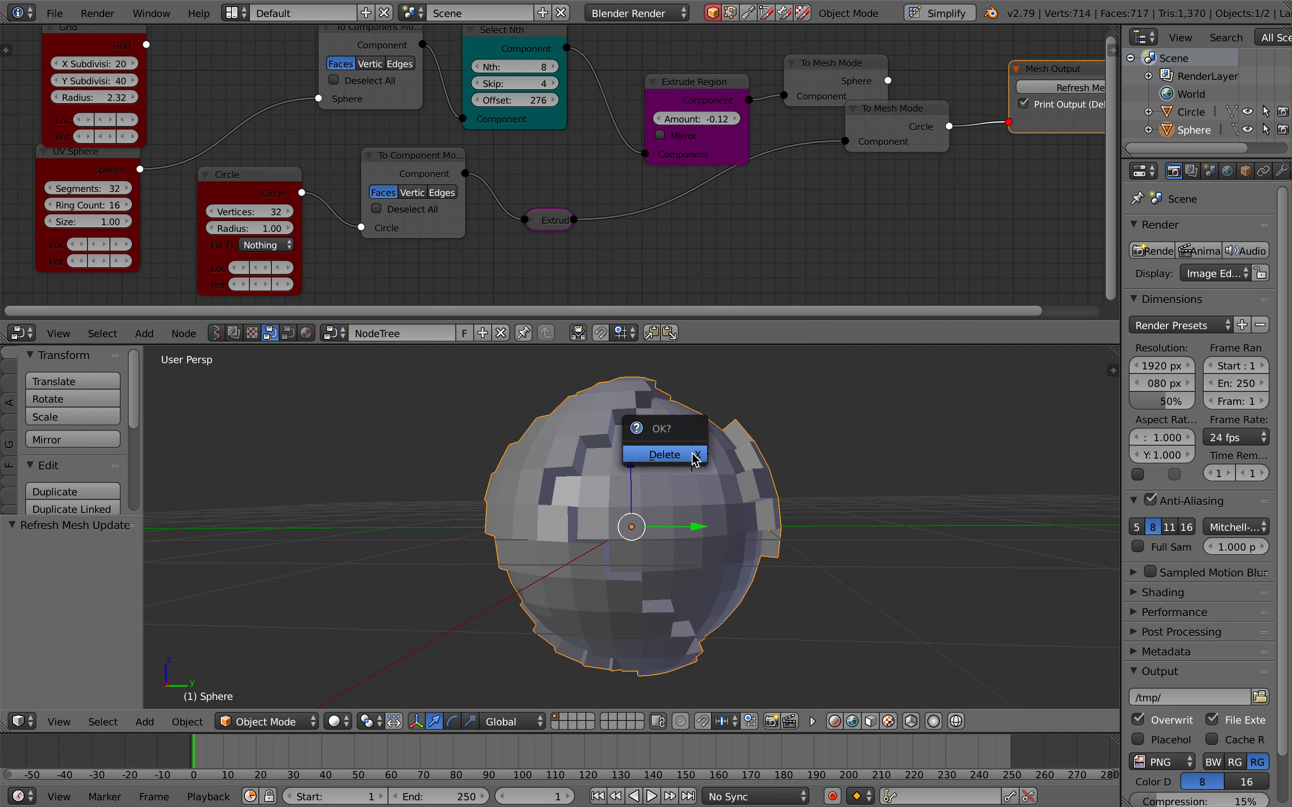
{"action": "left_click", "coordinate": [691, 454]}
{"action": "left_click", "coordinate": [1079, 88]}
{"action": "middle_click_drag", "start_coordinate": [726, 457], "coordinate": [729, 468]}
{"action": "key", "text": "ctrl+s"}
{"action": "left_click", "coordinate": [729, 468]}
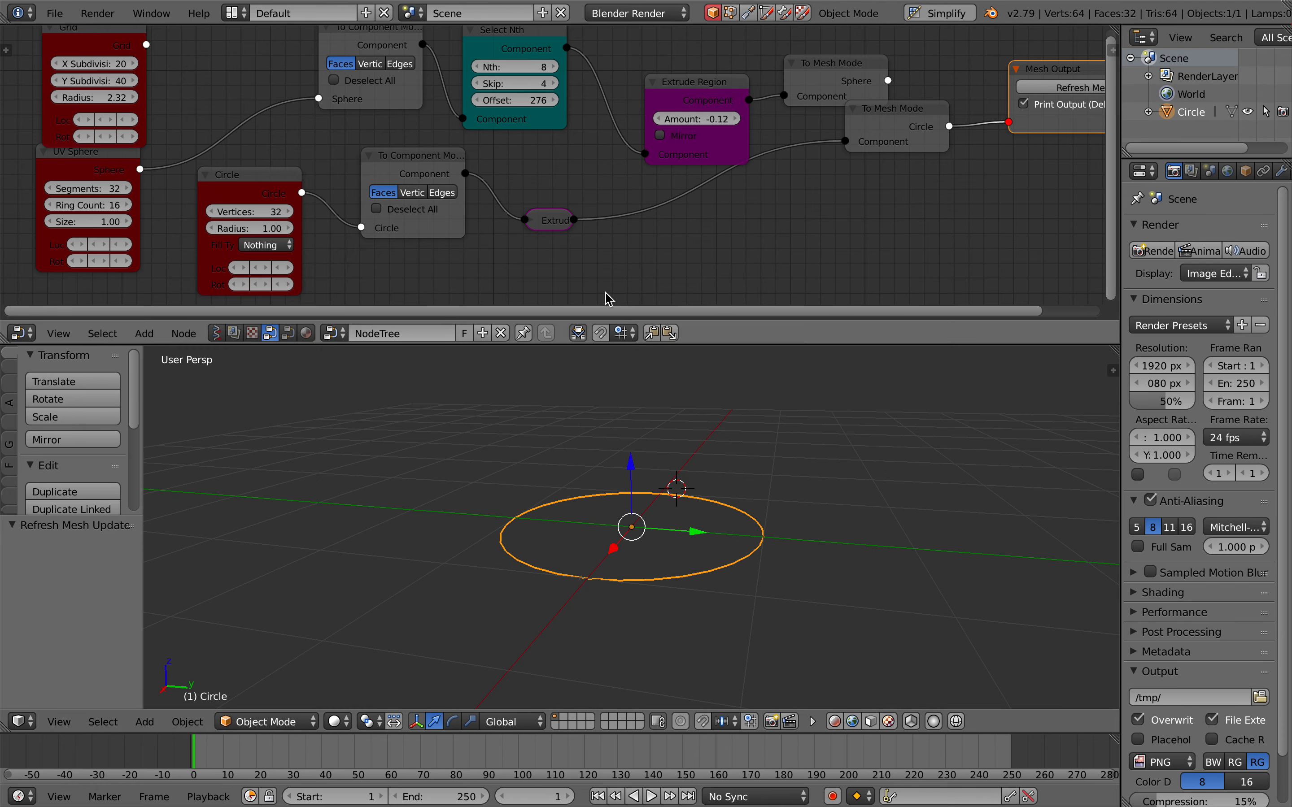
Expand the Extrude Edges node and raise its vertical value to pull the circle up into a low ring, saving over the file.
{"action": "left_click", "coordinate": [534, 220]}
{"action": "left_click_drag", "start_coordinate": [594, 222], "coordinate": [627, 251]}
{"action": "middle_click_drag", "start_coordinate": [623, 413], "coordinate": [628, 417]}
{"action": "key", "text": "ctrl+s"}
{"action": "left_click", "coordinate": [628, 419]}
{"action": "left_click_drag", "start_coordinate": [624, 256], "coordinate": [626, 257]}
{"action": "middle_click_drag", "start_coordinate": [580, 463], "coordinate": [574, 464]}
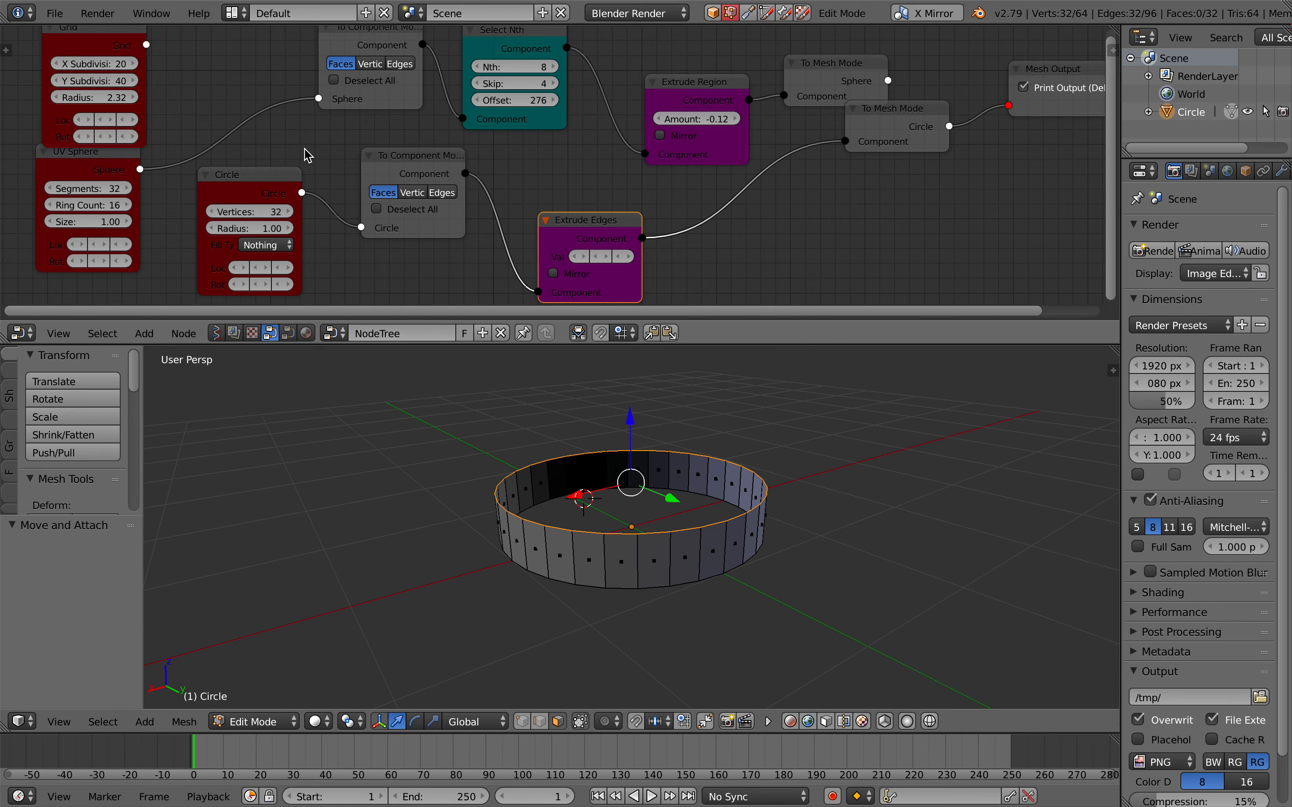
Try a different radius on the Circle node and set it back to 1.
{"action": "left_click_drag", "start_coordinate": [266, 228], "coordinate": [277, 228]}
{"action": "left_click", "coordinate": [279, 228]}
{"action": "type", "text": "1"}
{"action": "key", "text": "Return"}
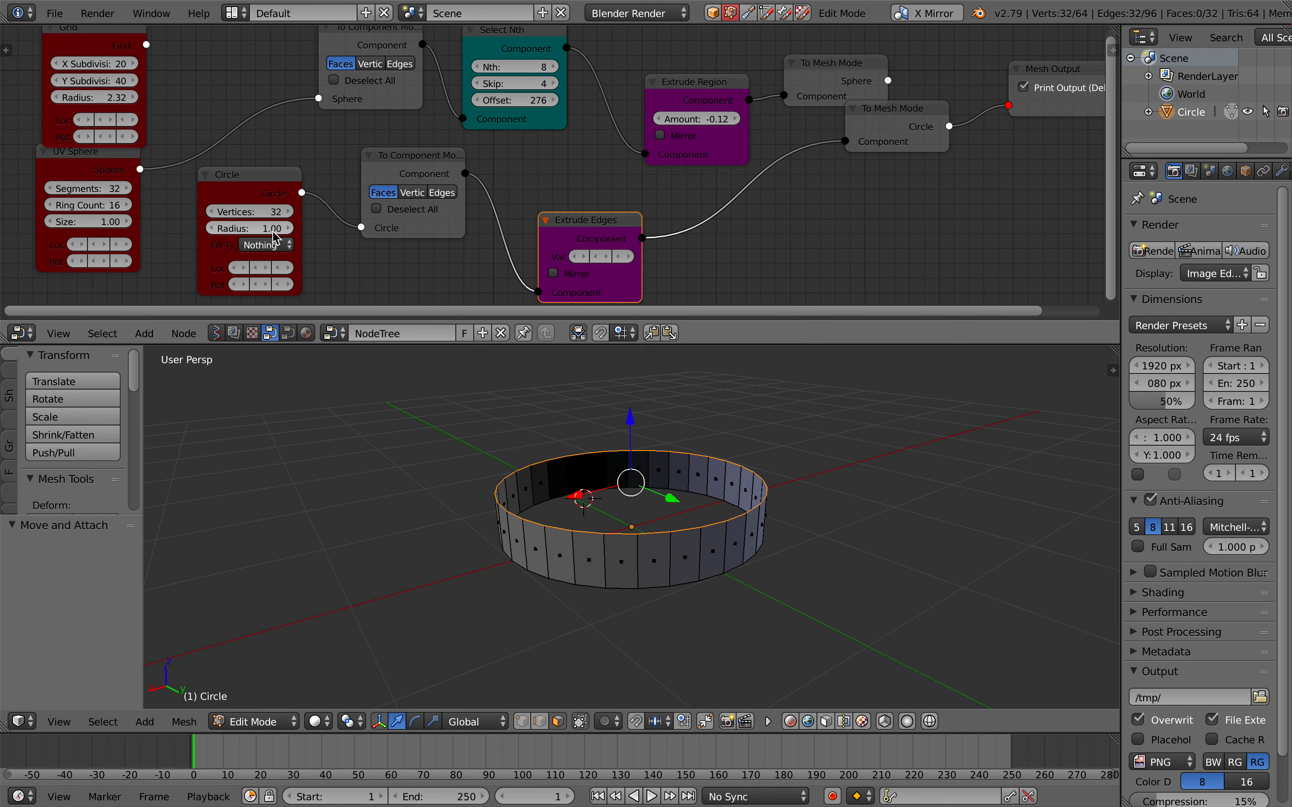
Widen the Circle node slightly and save over the current file.
{"action": "left_click", "coordinate": [198, 230]}
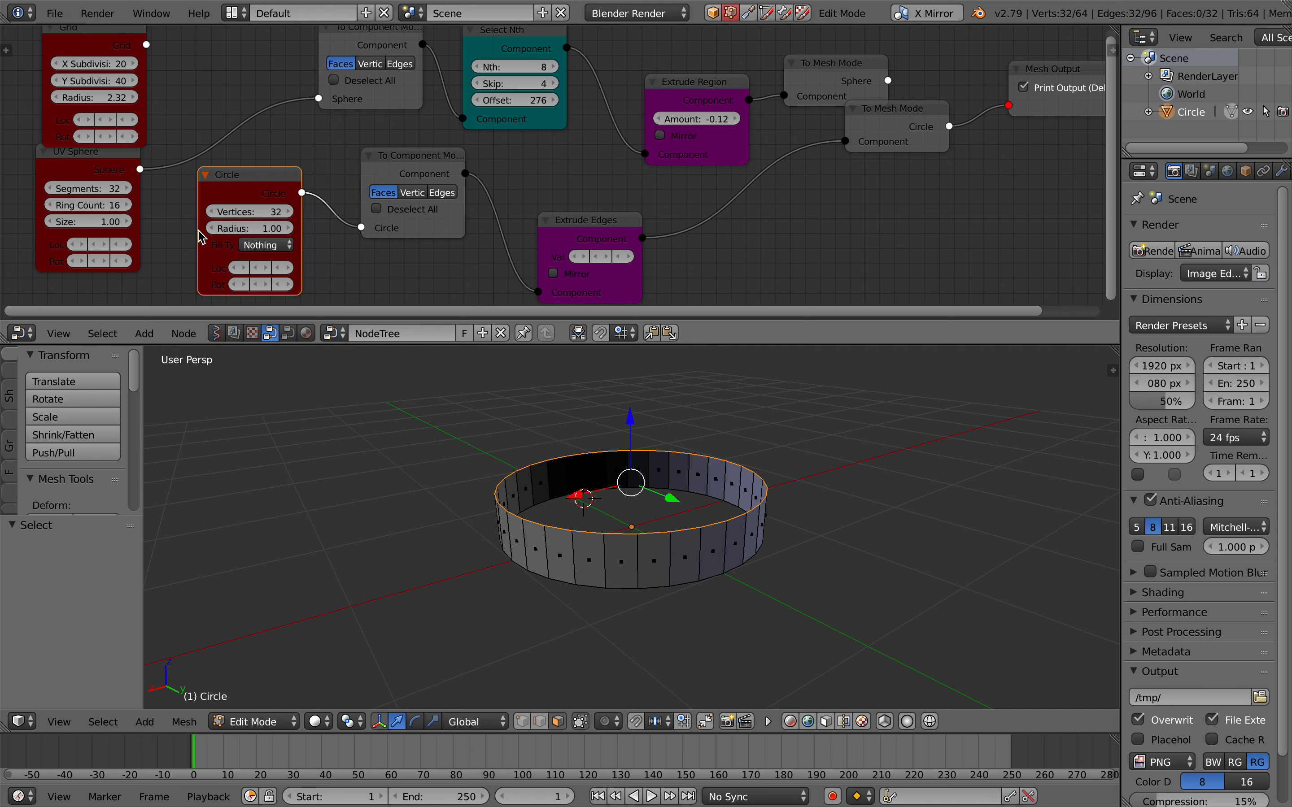
{"action": "left_click_drag", "start_coordinate": [200, 228], "coordinate": [178, 228]}
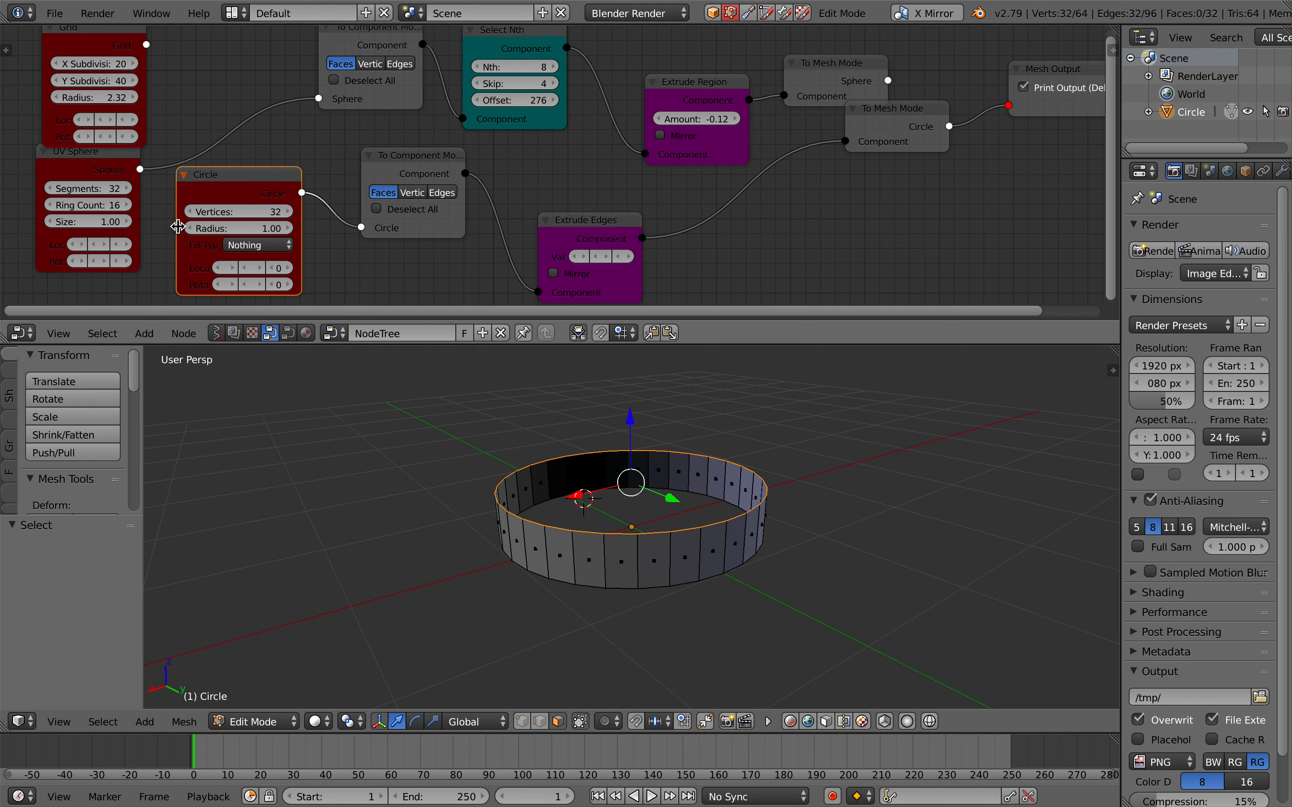
{"action": "key", "text": "ctrl+s"}
{"action": "left_click", "coordinate": [289, 212]}
Move the circle chain's To Mesh Mode and Mesh Output nodes down and farther along, leaving space after Extrude Edges.
{"action": "scroll", "coordinate": [540, 135], "scroll_direction": "right", "scroll_amount": 5}
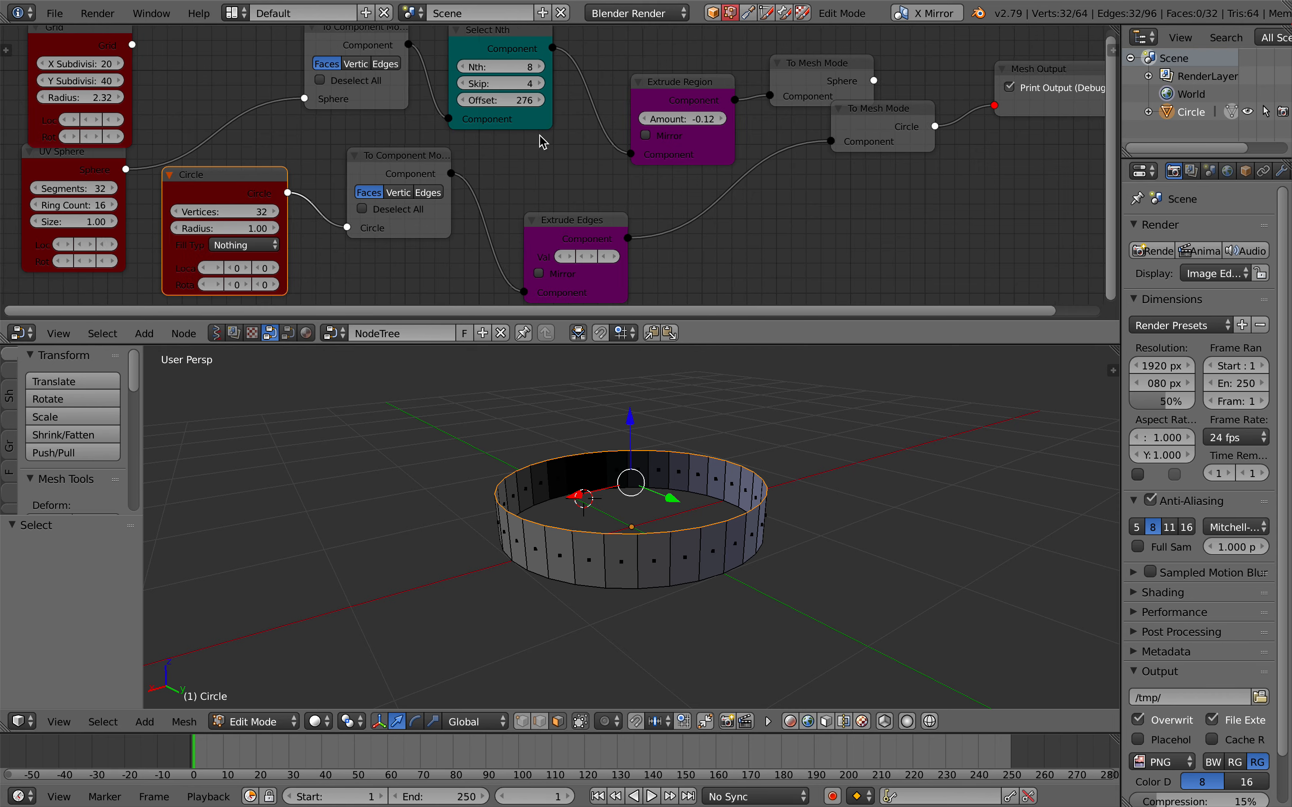
{"action": "left_click_drag", "start_coordinate": [764, 129], "coordinate": [851, 218]}
{"action": "left_click_drag", "start_coordinate": [960, 79], "coordinate": [1078, 174]}
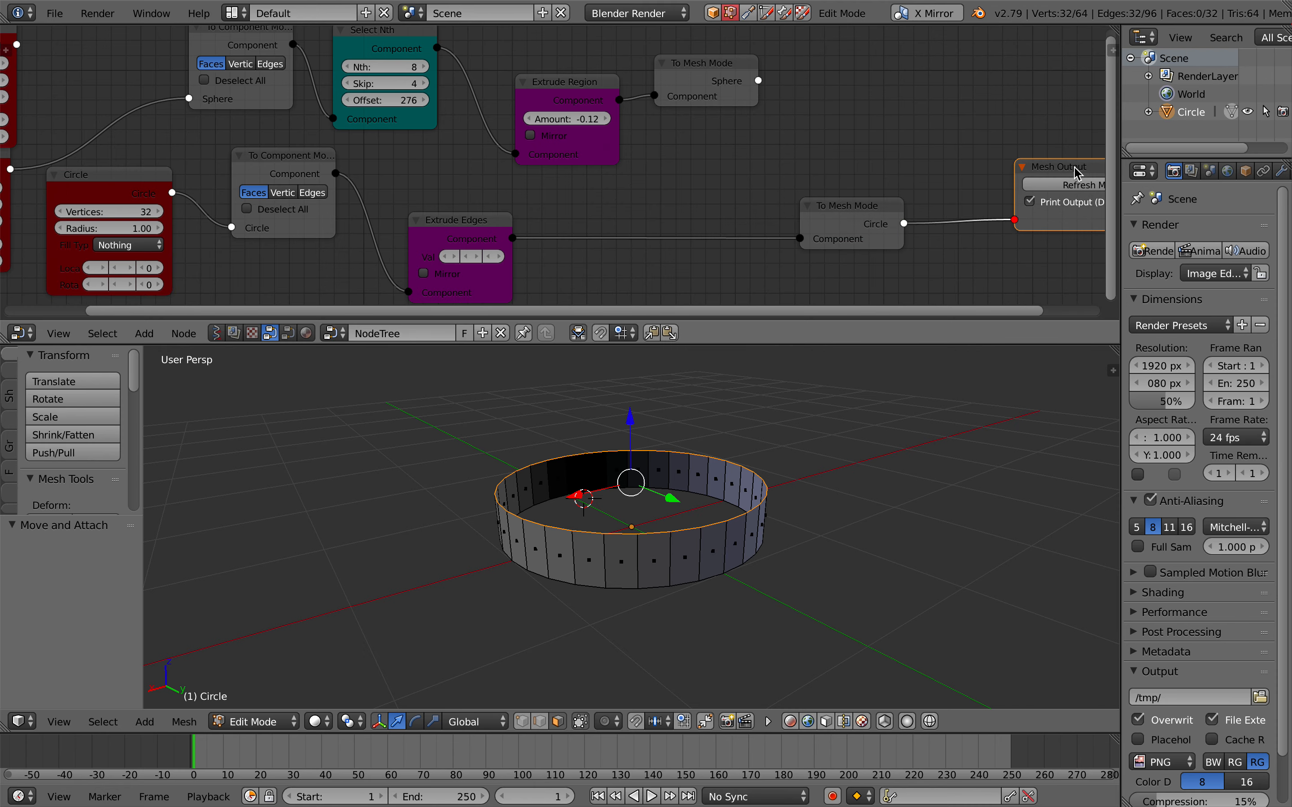
Delete the sphere chain's unused To Mesh Mode node and save over the current file.
{"action": "left_click", "coordinate": [715, 65]}
{"action": "key", "text": "x"}
{"action": "scroll", "coordinate": [597, 76], "scroll_direction": "left", "scroll_amount": 1}
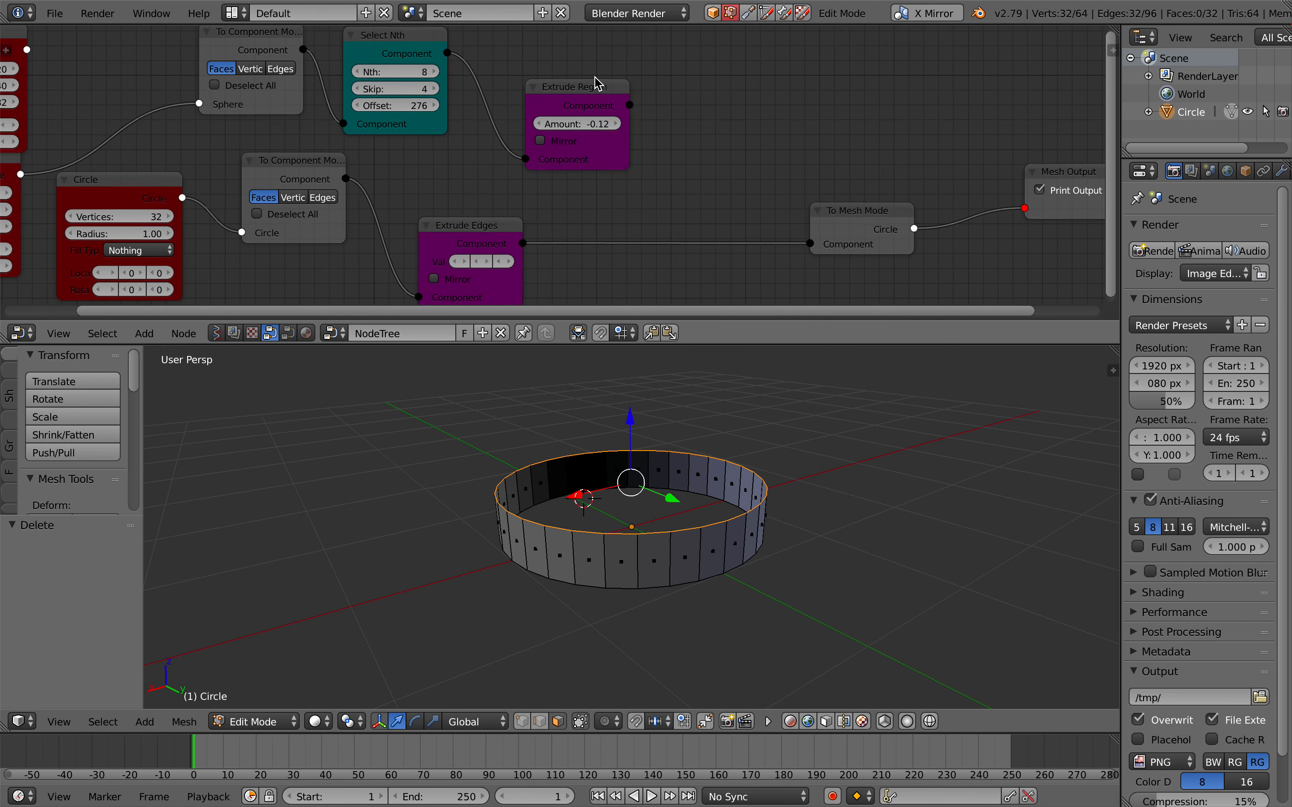
{"action": "key", "text": "ctrl+s"}
{"action": "left_click", "coordinate": [582, 61]}
Rewire the circle chain so Extrude Edges feeds Select Nth, followed by Extrude Region and To Mesh Mode, spacing the nodes out.
{"action": "left_click_drag", "start_coordinate": [427, 49], "coordinate": [471, 62]}
{"action": "left_click_drag", "start_coordinate": [574, 94], "coordinate": [779, 100]}
{"action": "left_click_drag", "start_coordinate": [447, 54], "coordinate": [594, 59]}
{"action": "left_click_drag", "start_coordinate": [523, 245], "coordinate": [540, 147]}
{"action": "left_click_drag", "start_coordinate": [816, 110], "coordinate": [814, 111]}
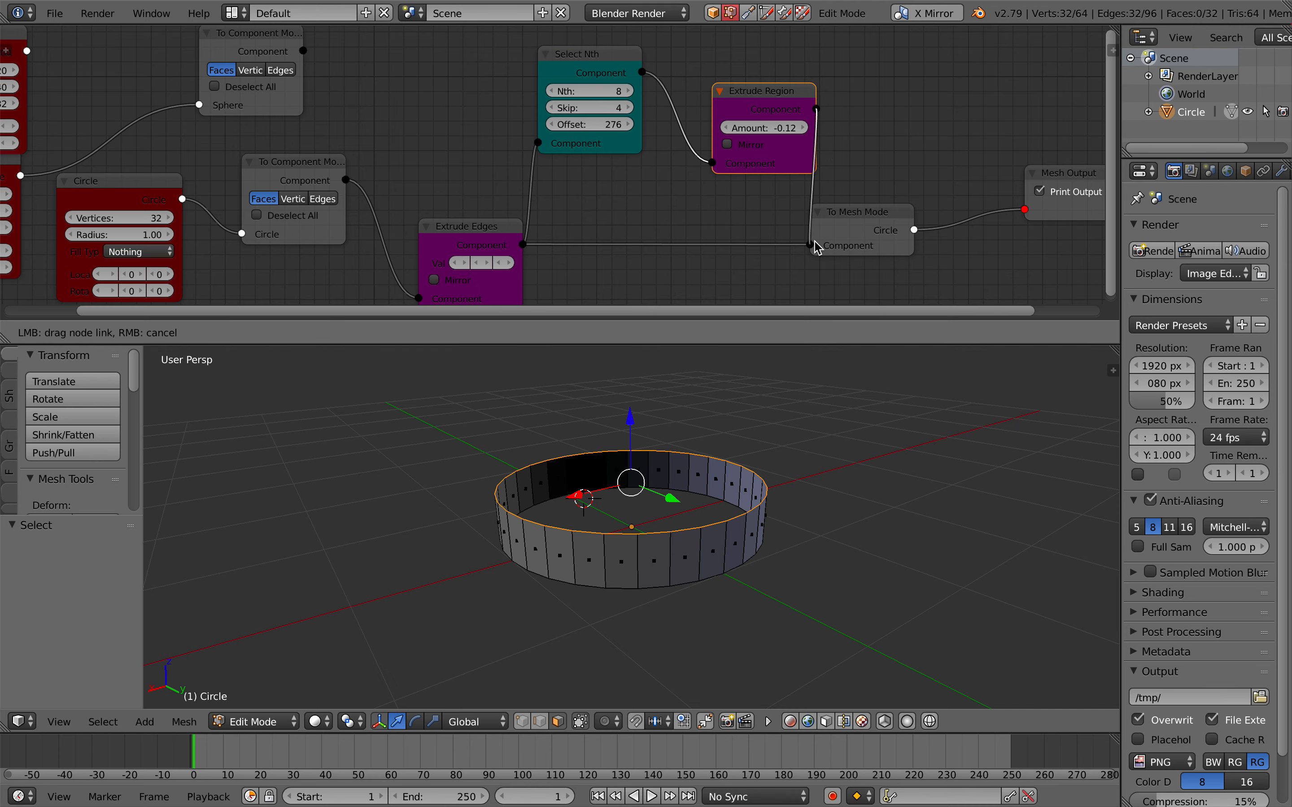
{"action": "left_click_drag", "start_coordinate": [818, 248], "coordinate": [927, 184]}
{"action": "middle_click_drag", "start_coordinate": [912, 179], "coordinate": [905, 174]}
Save over nth_demo_003.blend and refresh the mesh, with Print Output (Debug) turned off.
{"action": "key", "text": "ctrl+s"}
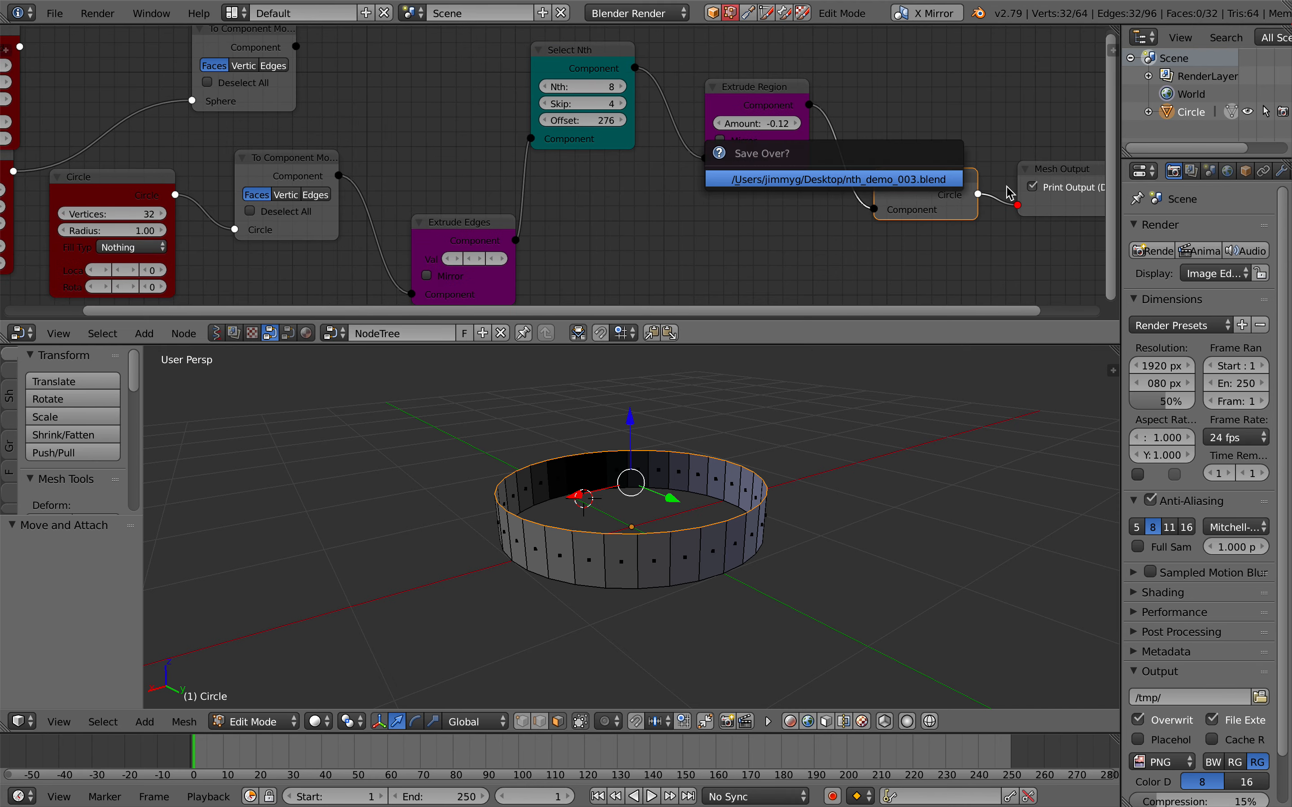
{"action": "key", "text": "Return"}
{"action": "left_click", "coordinate": [1051, 171]}
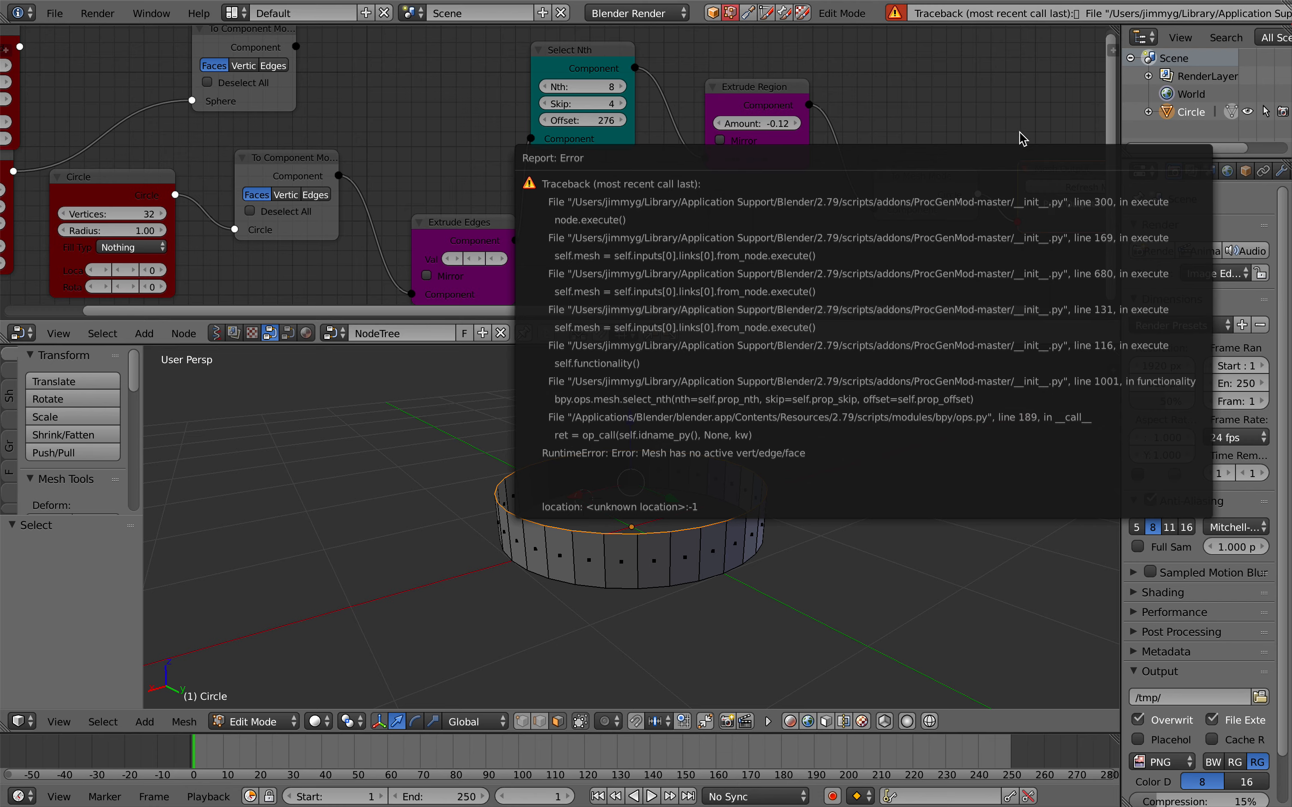
{"action": "left_click_drag", "start_coordinate": [921, 197], "coordinate": [910, 195]}
Move Extrude Edges up beside To Component Mode and insert a Select All node between it and Select Nth.
{"action": "left_click_drag", "start_coordinate": [483, 230], "coordinate": [458, 199]}
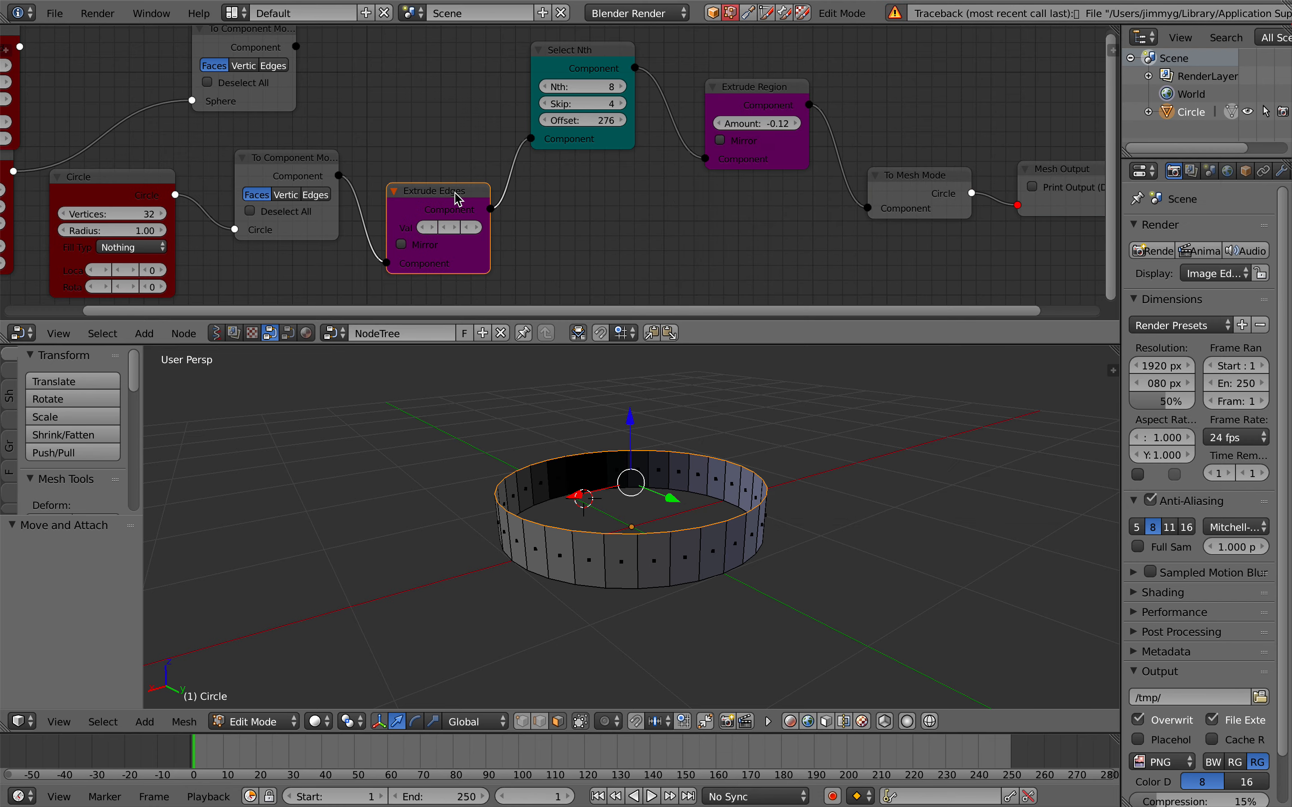
{"action": "scroll", "coordinate": [374, 111], "scroll_direction": "up", "scroll_amount": 1}
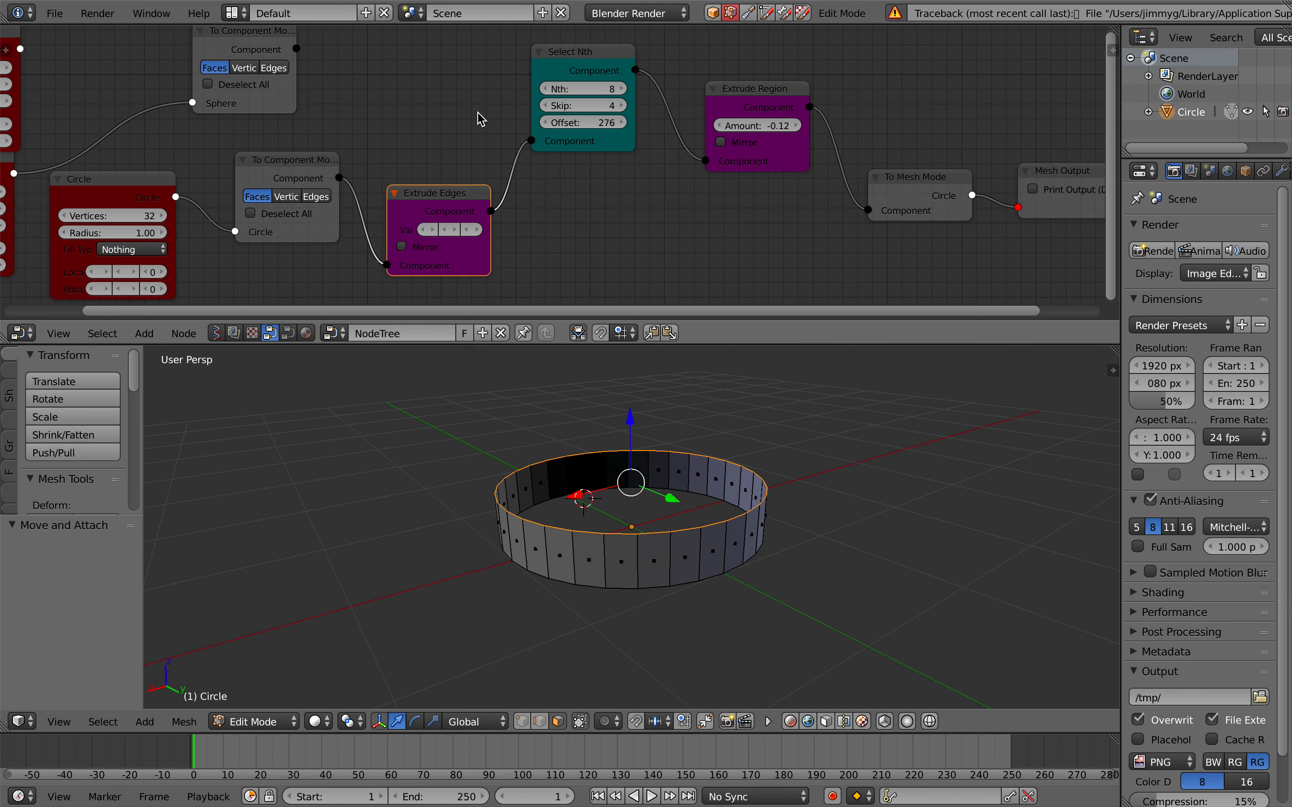
{"action": "key", "text": "ctrl+a"}
{"action": "type", "text": "select a"}
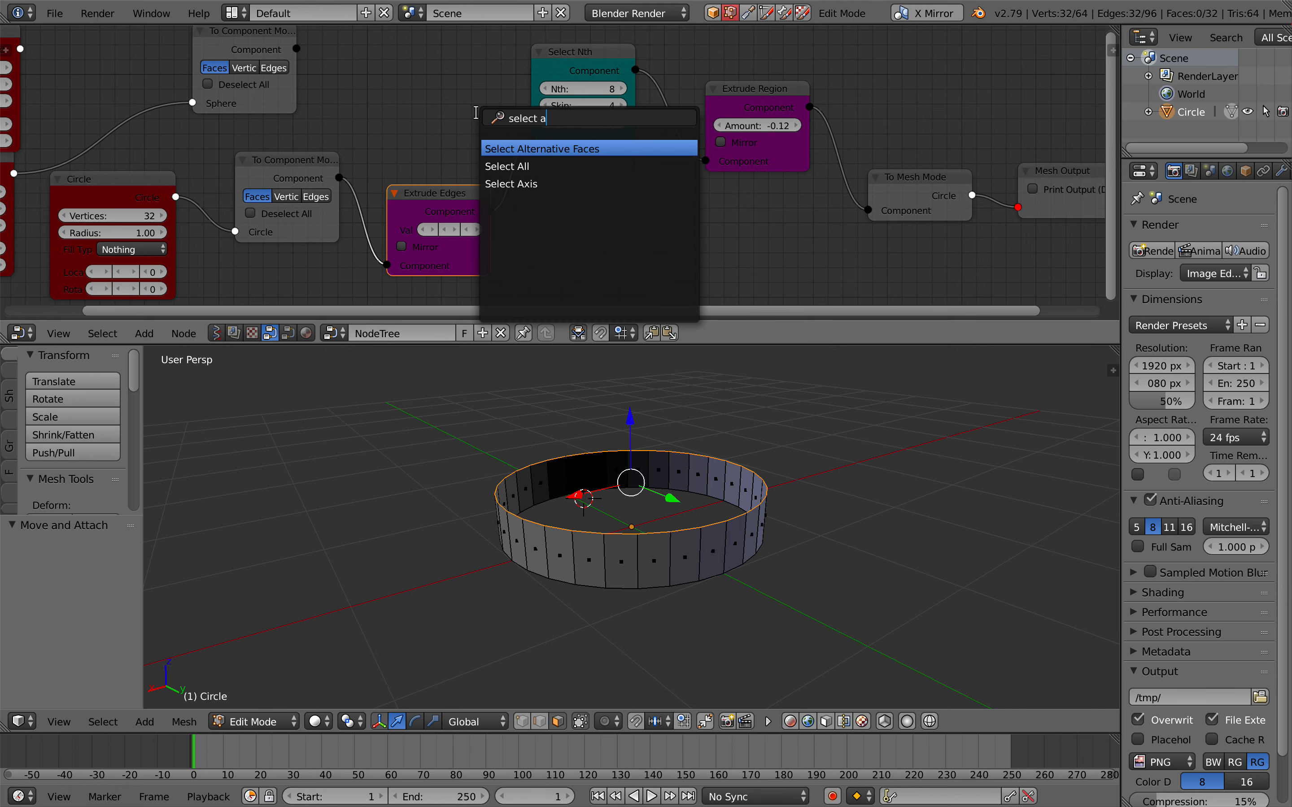
{"action": "key", "text": "Return"}
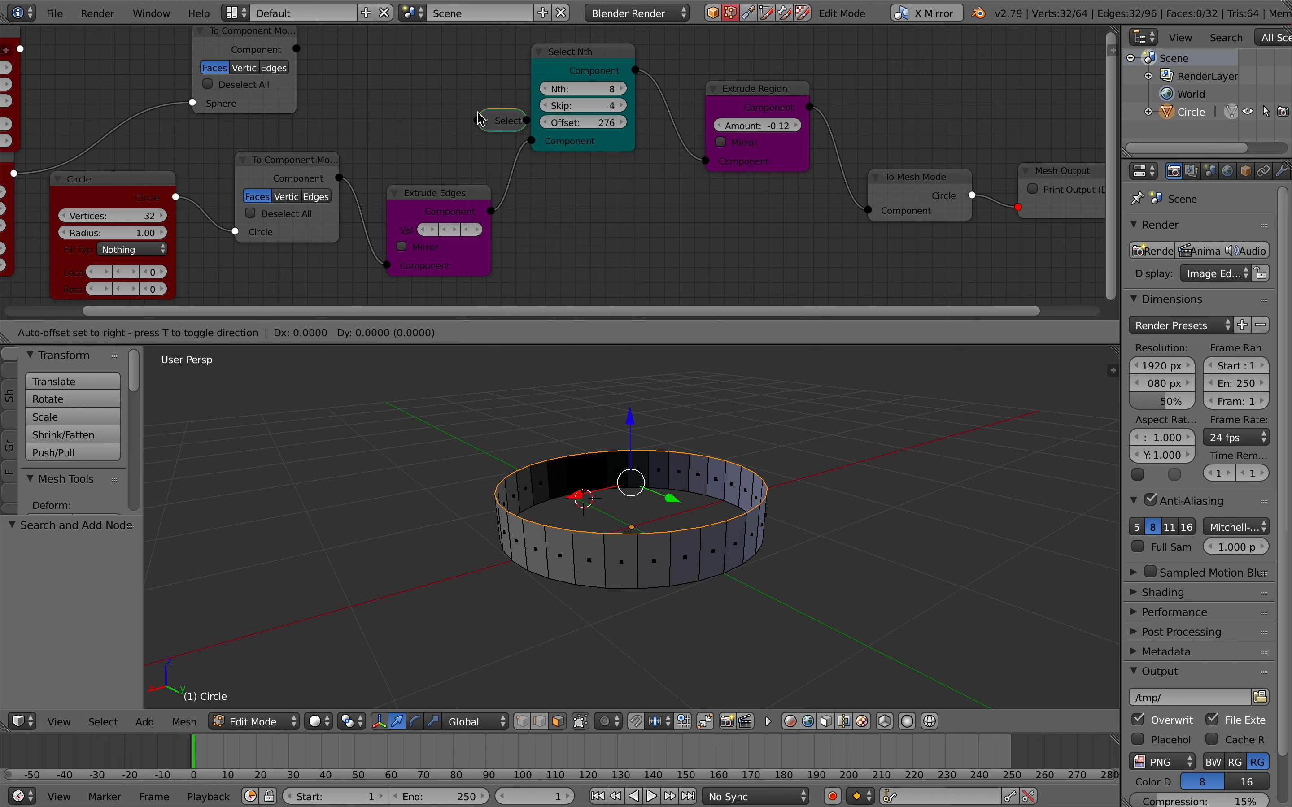
{"action": "left_click", "coordinate": [500, 168]}
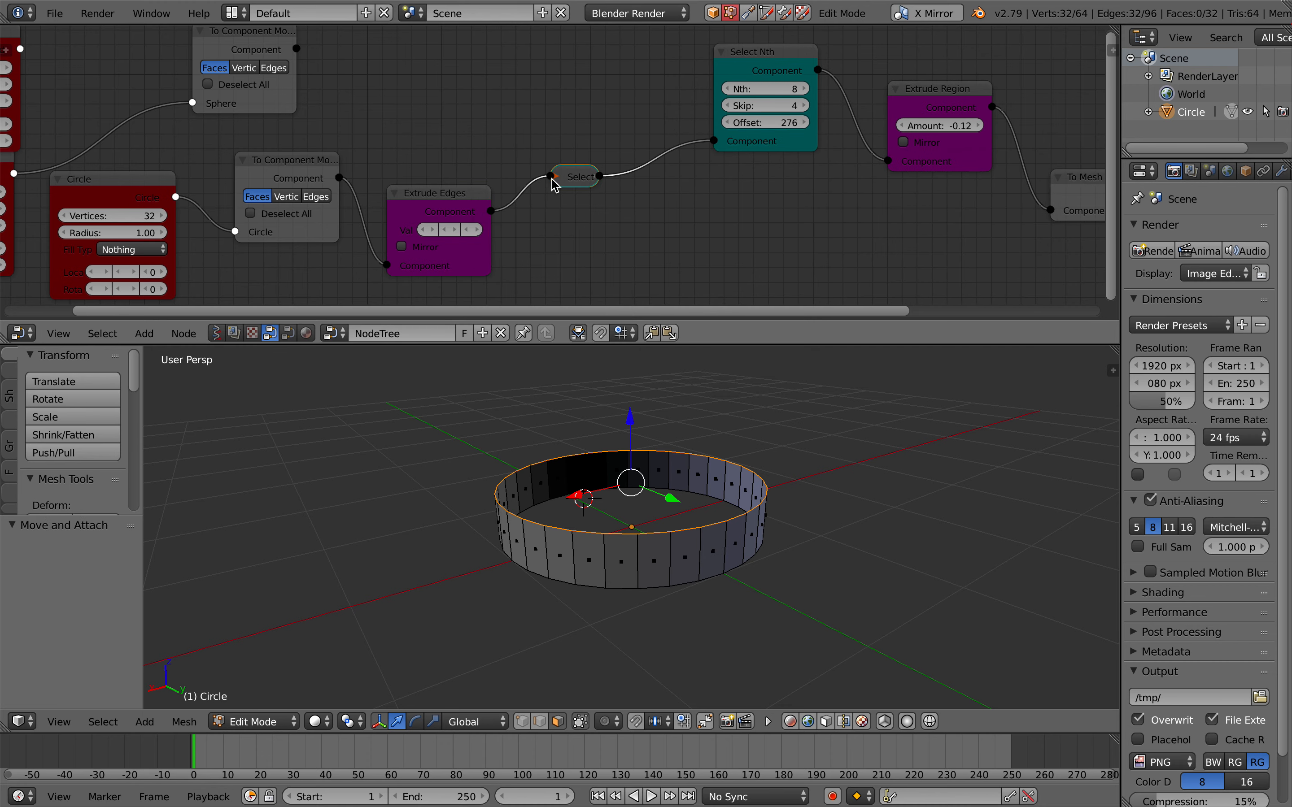
Expand the Select All node and set its action to Select.
{"action": "key", "text": "h"}
{"action": "middle_click_drag", "start_coordinate": [599, 170], "coordinate": [566, 170]}
{"action": "left_click", "coordinate": [592, 213]}
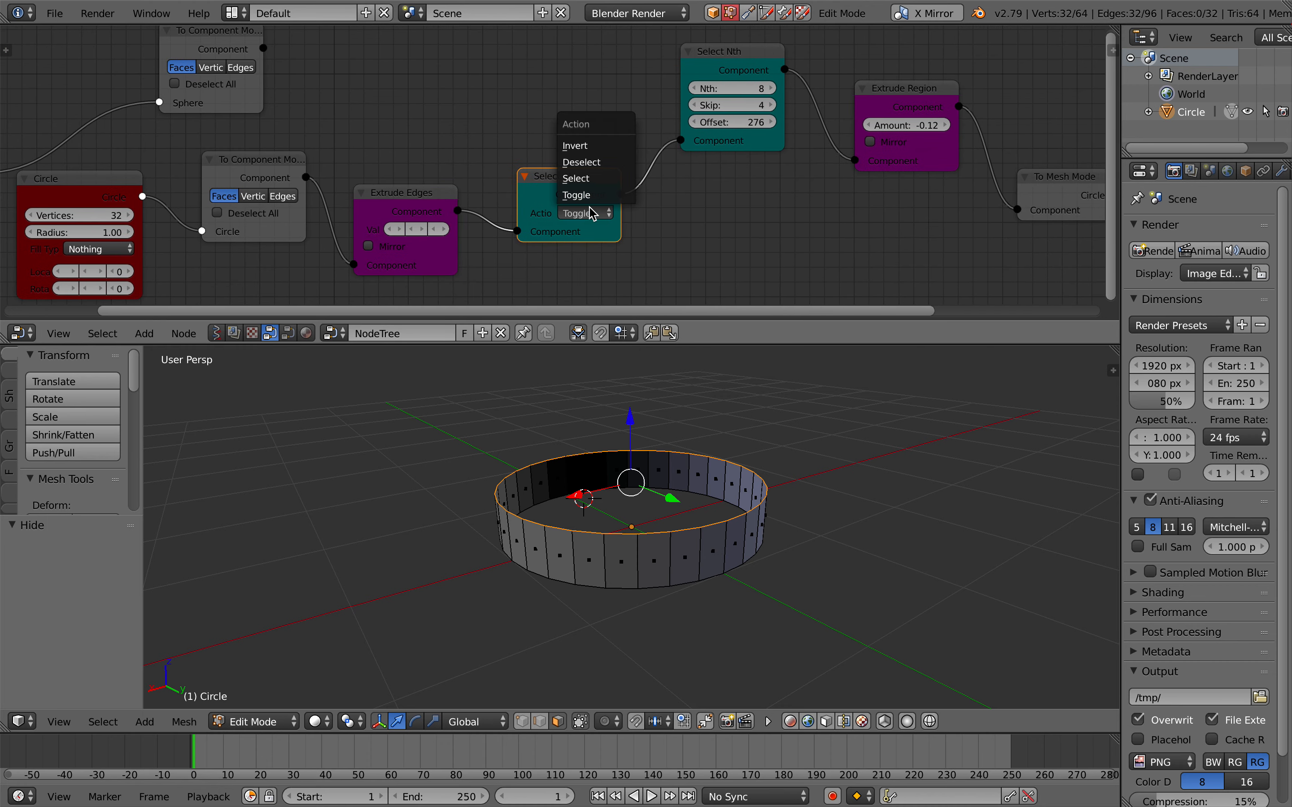
{"action": "left_click", "coordinate": [597, 179]}
Set Select Nth to Nth 4, Skip 61 and Offset 282, and refresh the mesh.
{"action": "scroll", "coordinate": [595, 170], "scroll_direction": "right", "scroll_amount": 3}
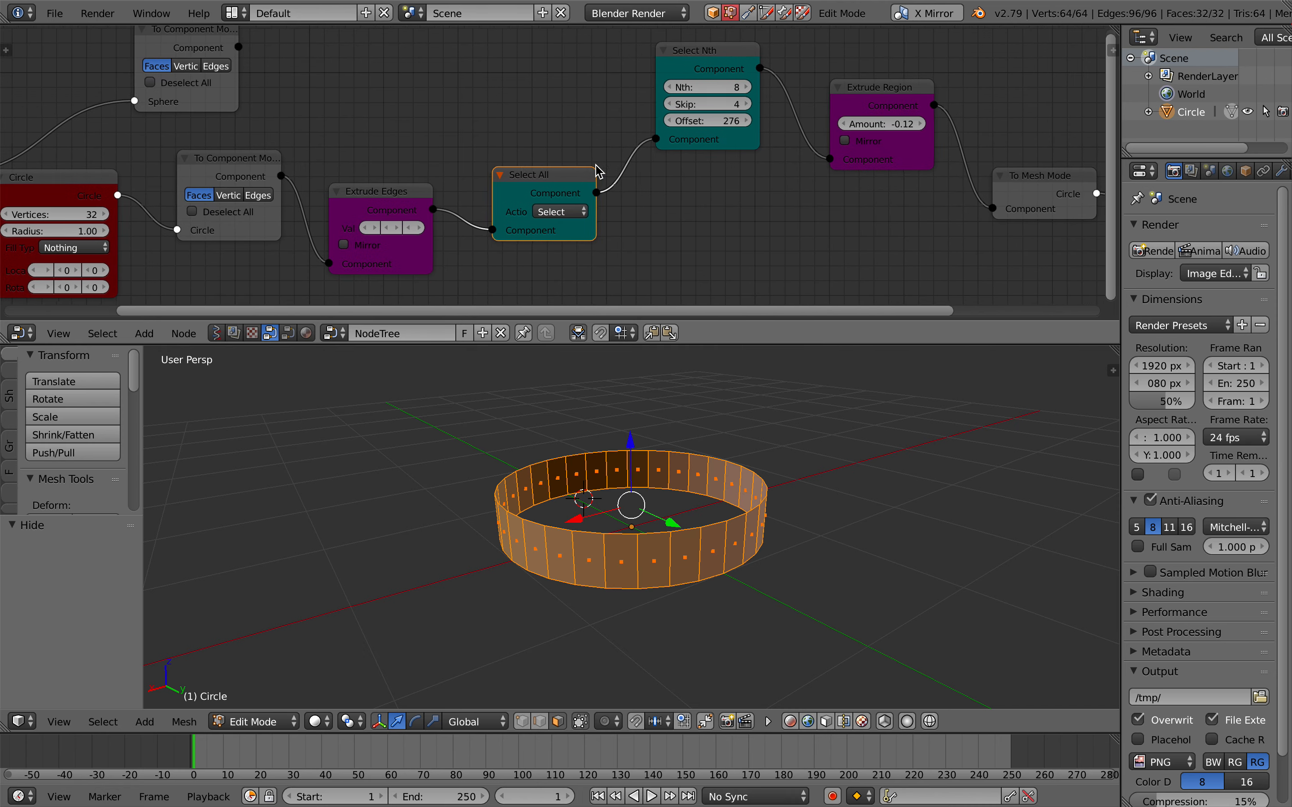
{"action": "double_click", "coordinate": [654, 87]}
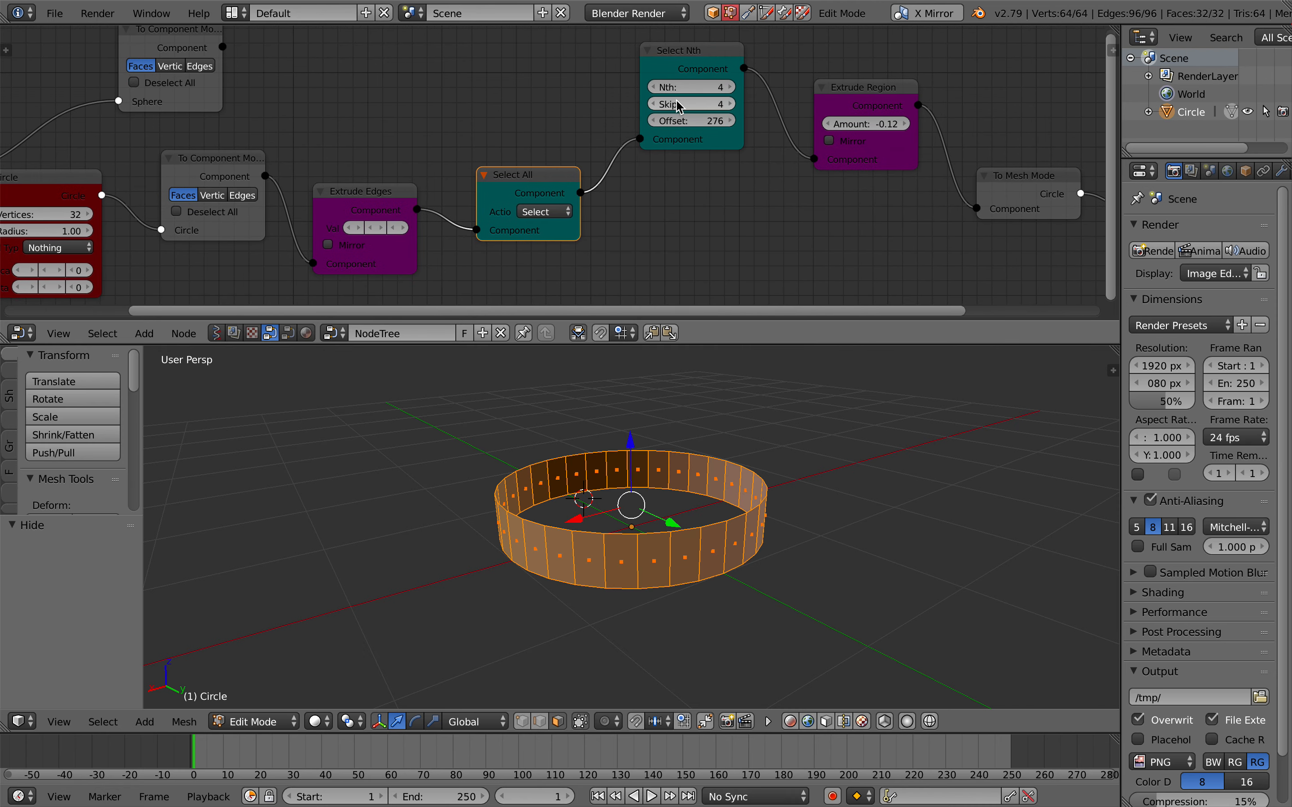
{"action": "key", "text": "Return"}
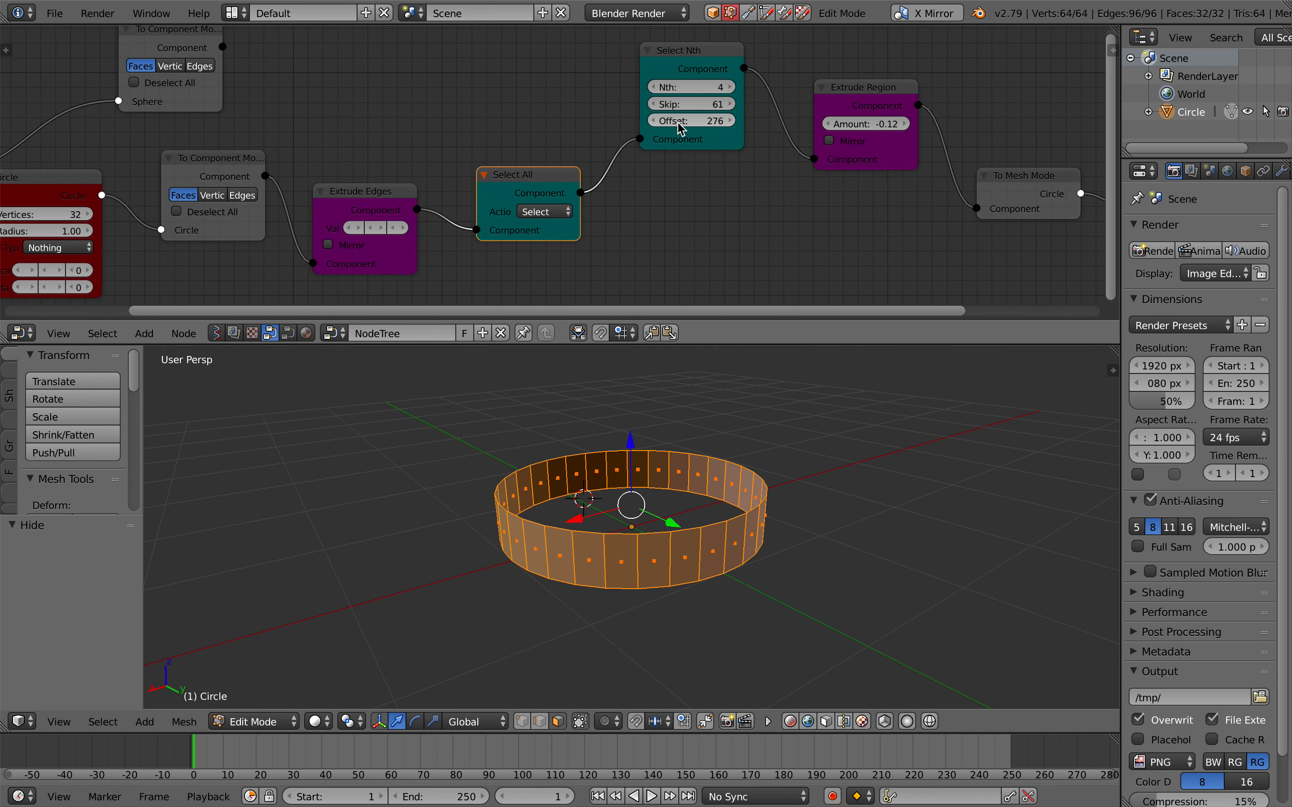
{"action": "left_click_drag", "start_coordinate": [716, 126], "coordinate": [708, 125]}
{"action": "middle_click_drag", "start_coordinate": [1103, 147], "coordinate": [945, 139]}
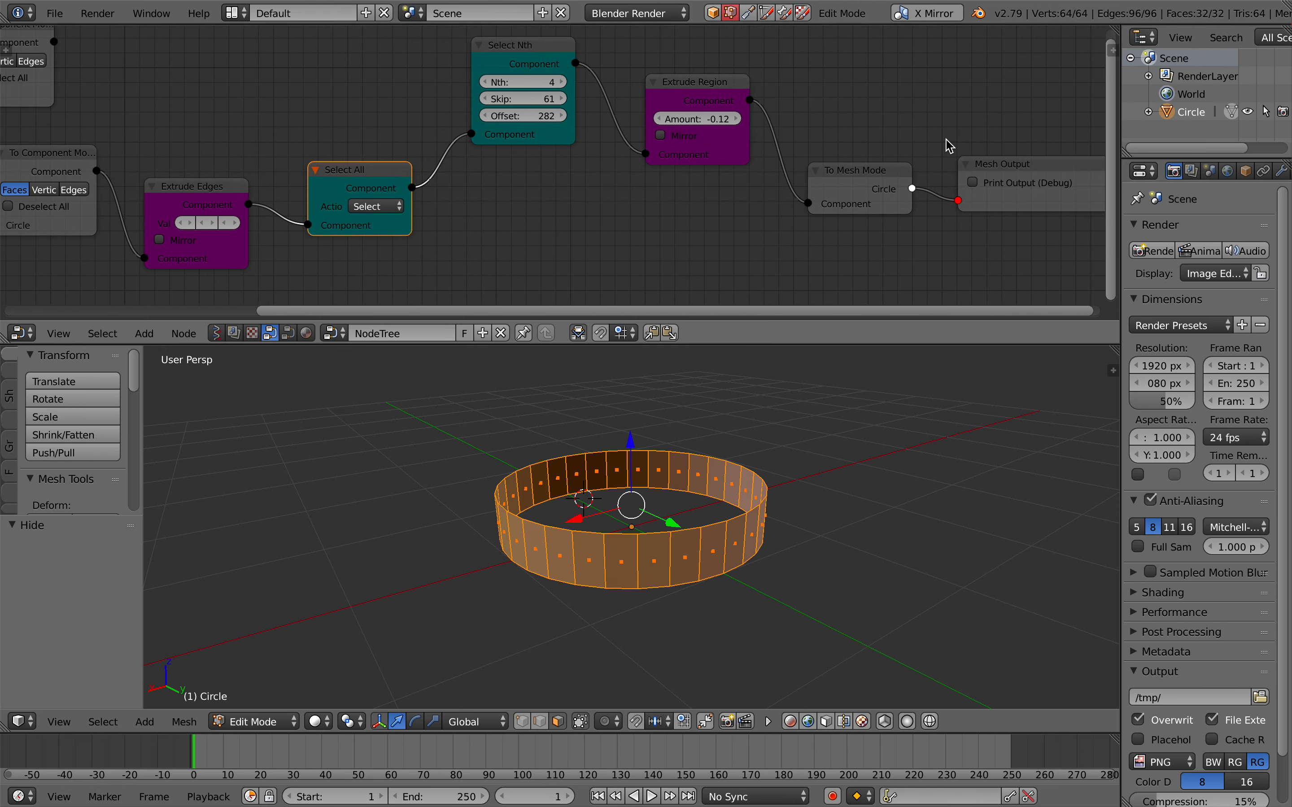
{"action": "left_click", "coordinate": [1020, 166]}
{"action": "left_click", "coordinate": [1024, 181]}
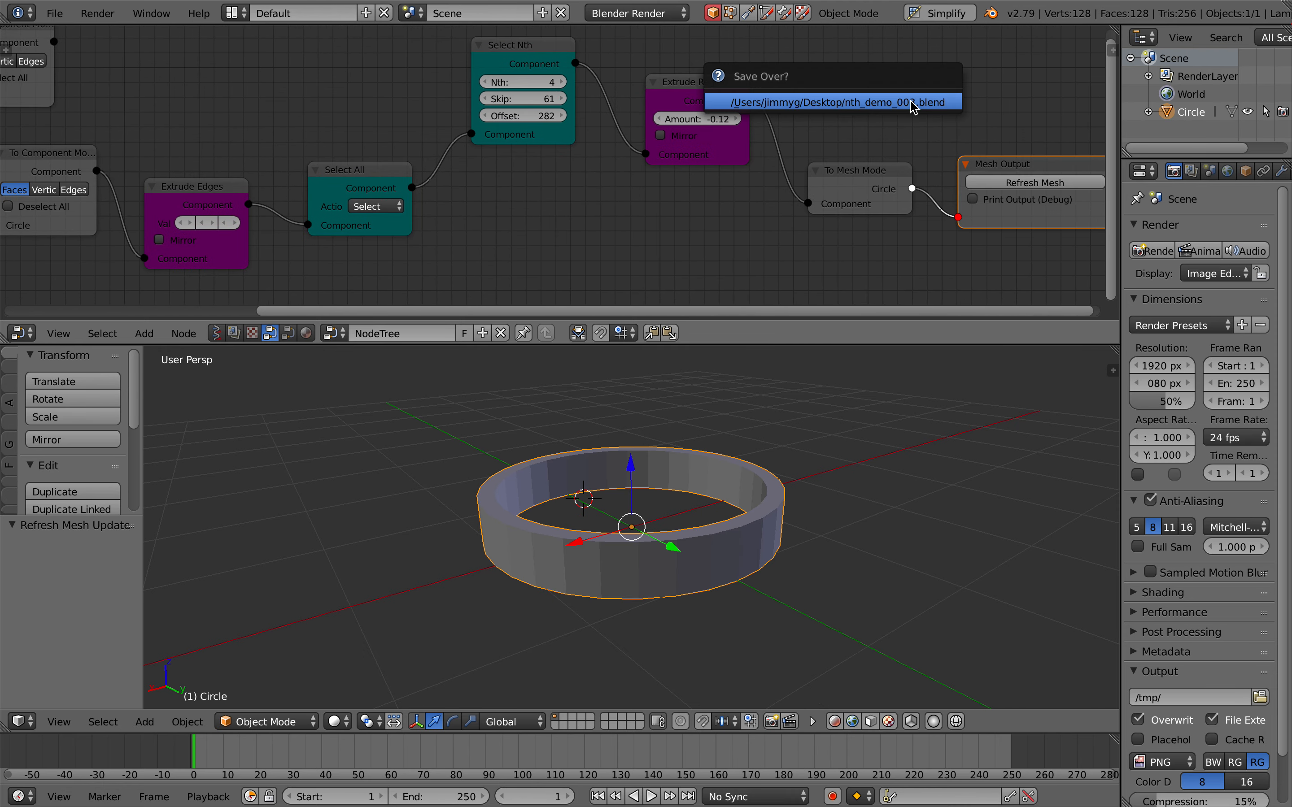
Set the Extrude Region amount to 0.12 and Select Nth to Nth 2, Skip 21 and Offset 200.
{"action": "left_click_drag", "start_coordinate": [739, 120], "coordinate": [728, 123]}
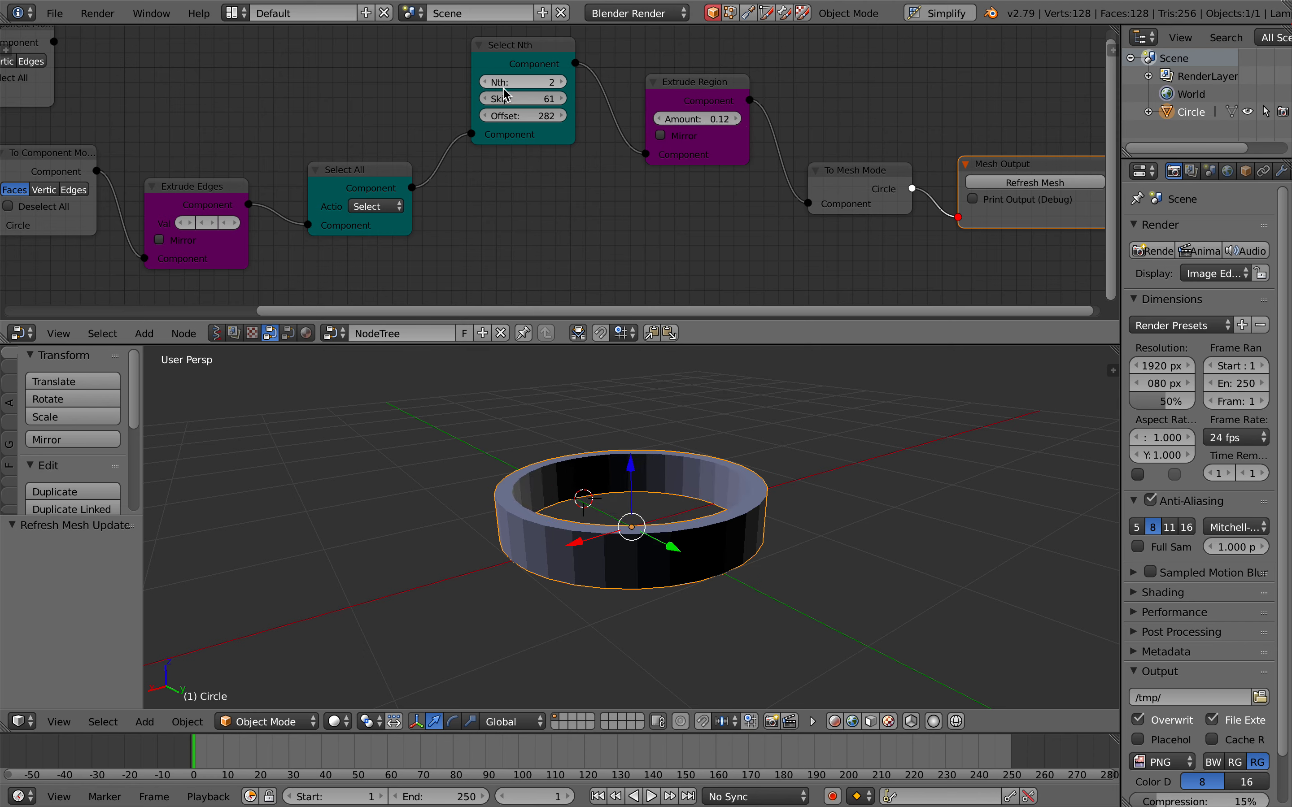
{"action": "mouse_move", "coordinate": [505, 96]}
{"action": "left_mouse_down"}
{"action": "mouse_move", "coordinate": [502, 106]}
{"action": "mouse_move", "coordinate": [557, 118]}
{"action": "mouse_move", "coordinate": [512, 116]}
{"action": "left_mouse_up"}
{"action": "scroll", "coordinate": [331, 181], "scroll_direction": "left", "scroll_amount": 2, "text": "ctrl"}
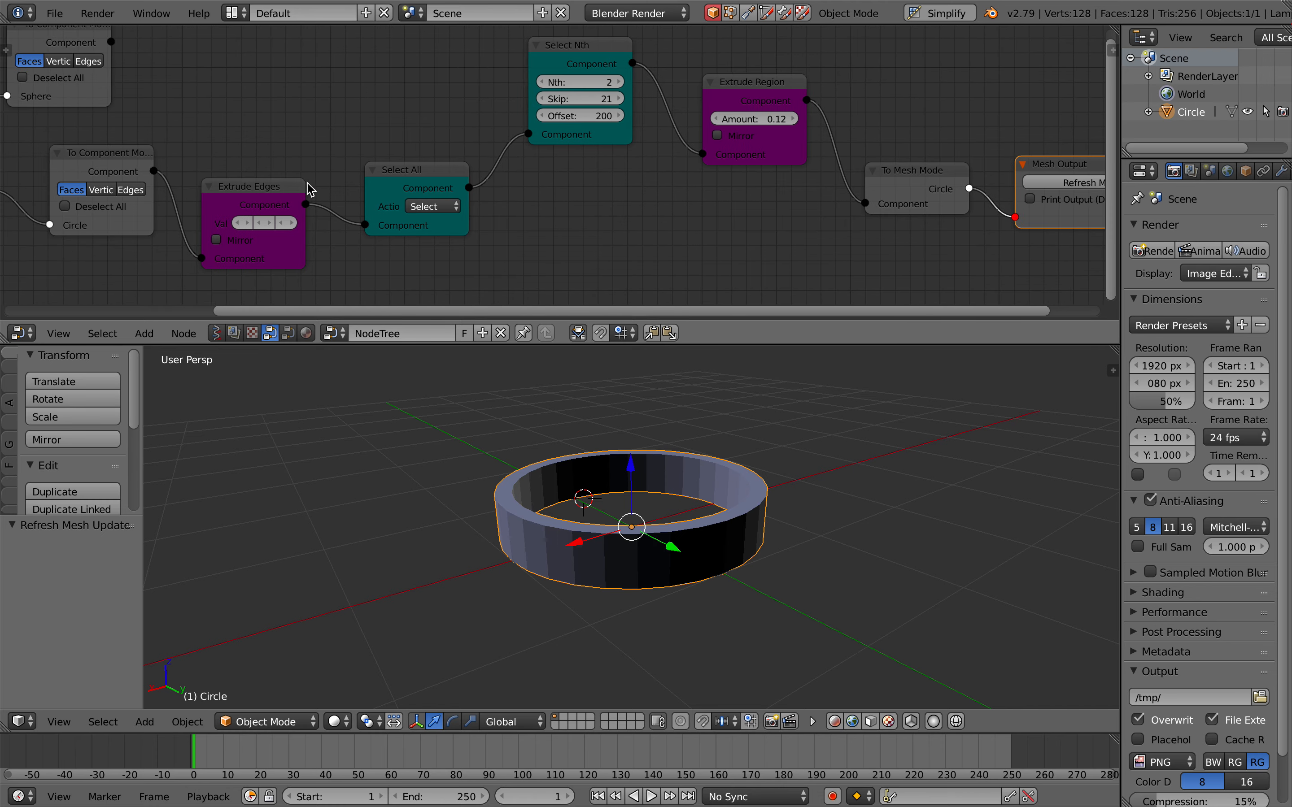
Widen the Extrude Edges node and move To Component Mode away from it to make room between the two.
{"action": "left_click_drag", "start_coordinate": [276, 196], "coordinate": [317, 178]}
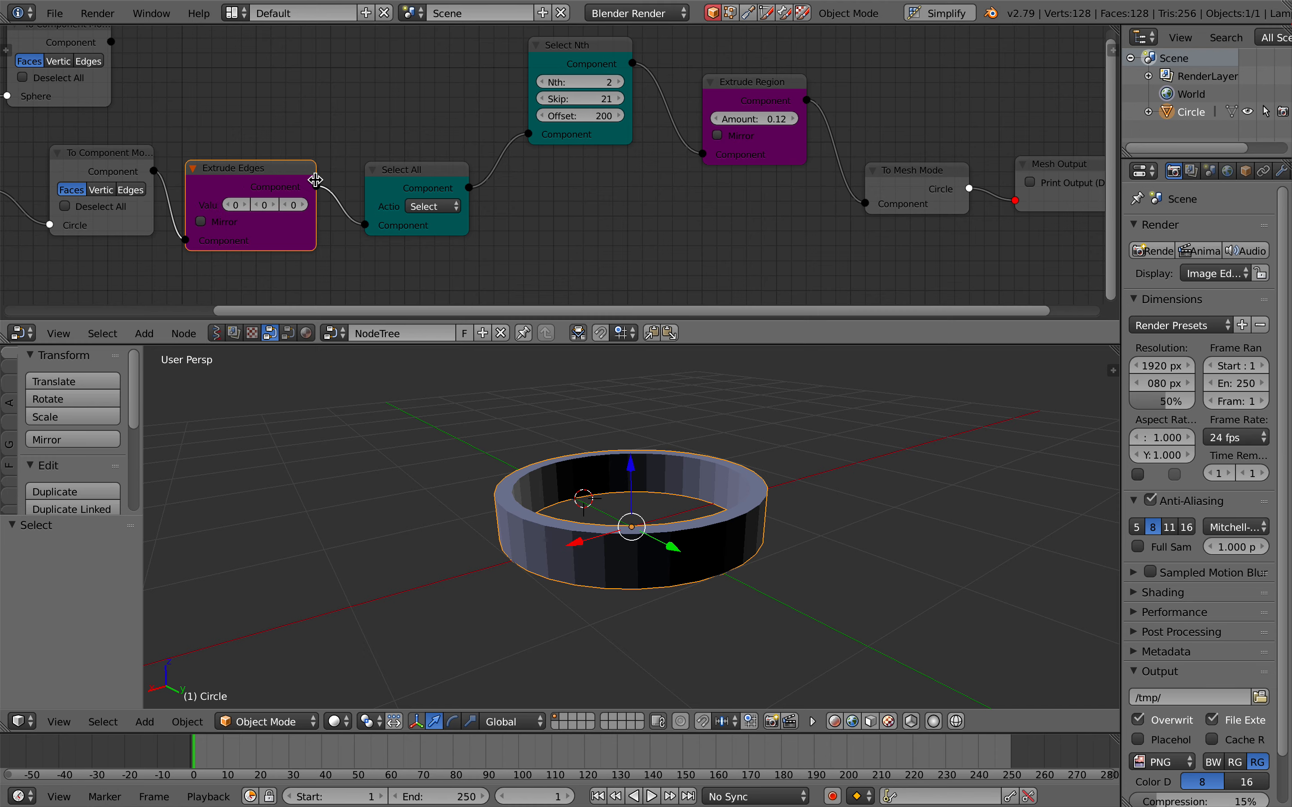
{"action": "scroll", "coordinate": [317, 187], "scroll_direction": "left", "scroll_amount": 4, "text": "ctrl"}
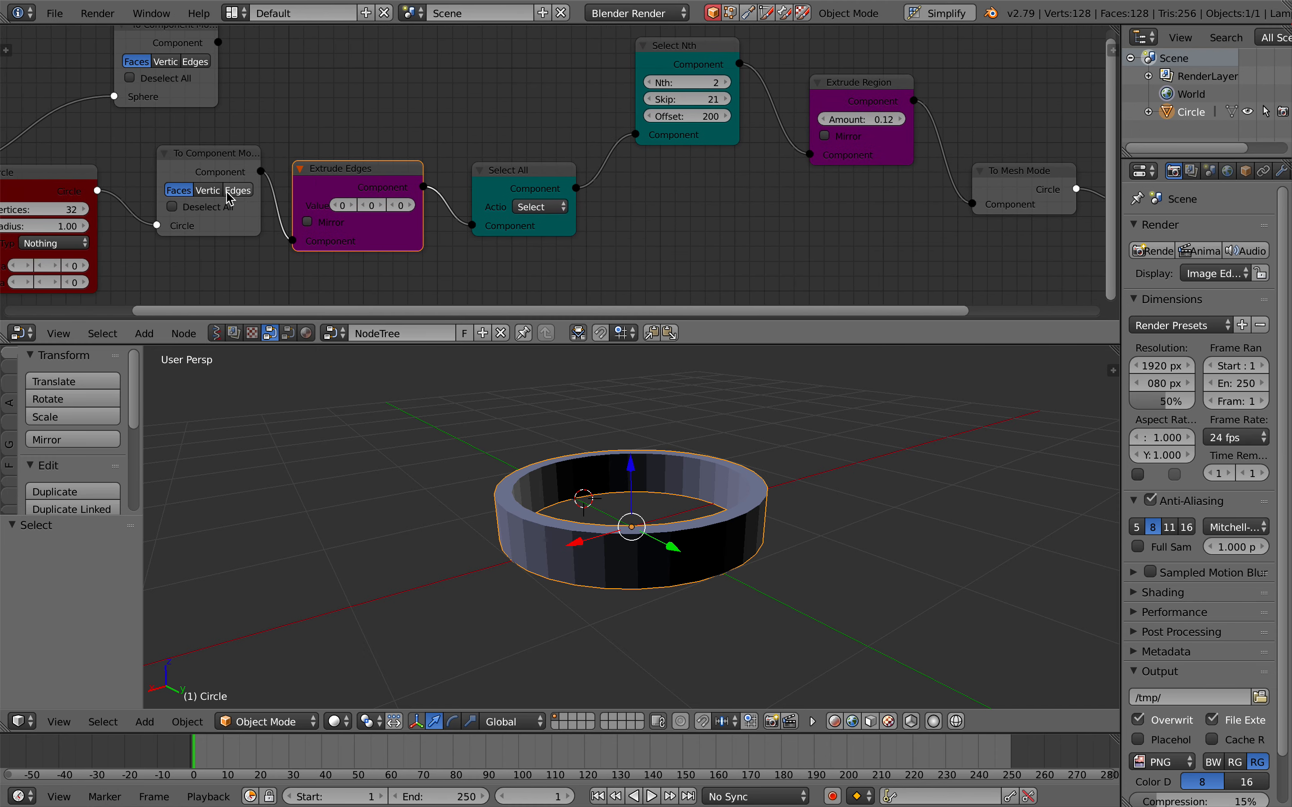
{"action": "left_click_drag", "start_coordinate": [206, 158], "coordinate": [190, 157]}
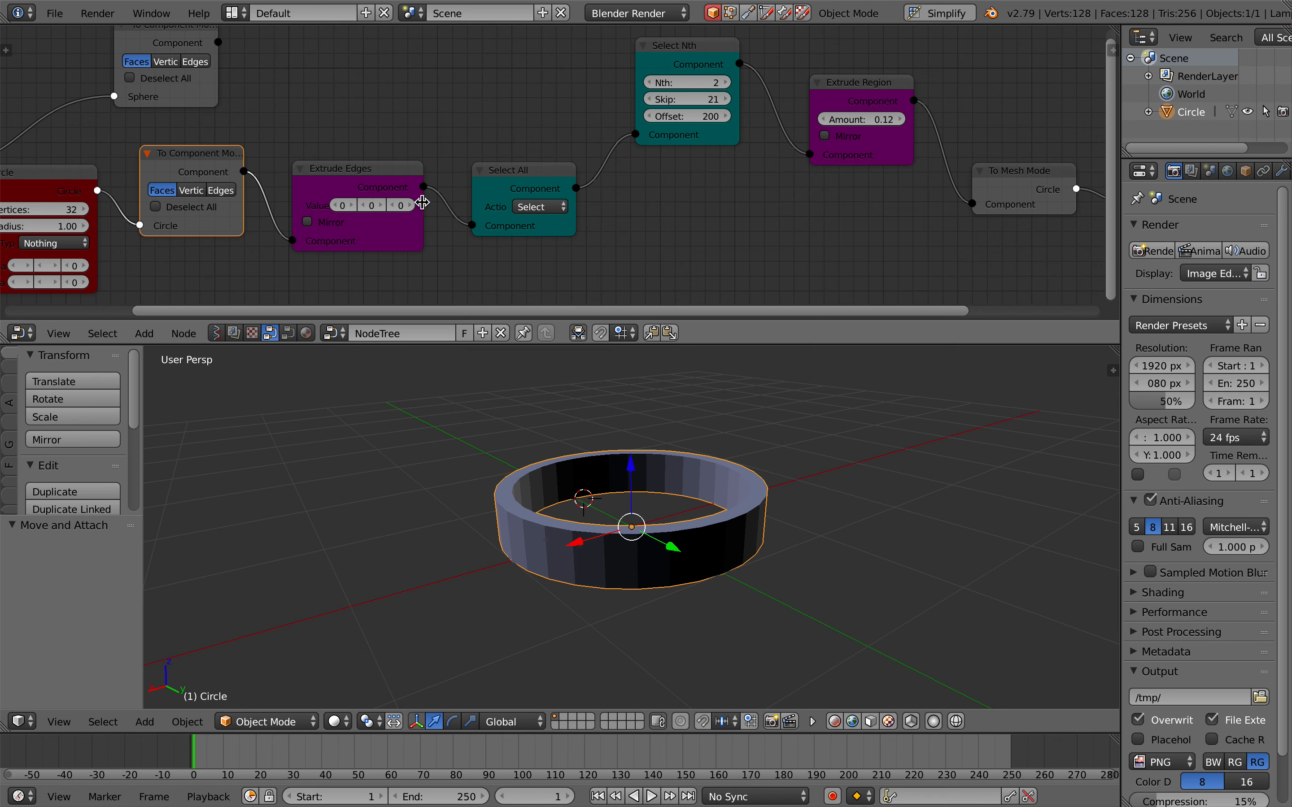
{"action": "mouse_move", "coordinate": [422, 201]}
{"action": "left_mouse_down"}
{"action": "mouse_move", "coordinate": [439, 202]}
{"action": "mouse_move", "coordinate": [418, 204]}
{"action": "left_mouse_up"}
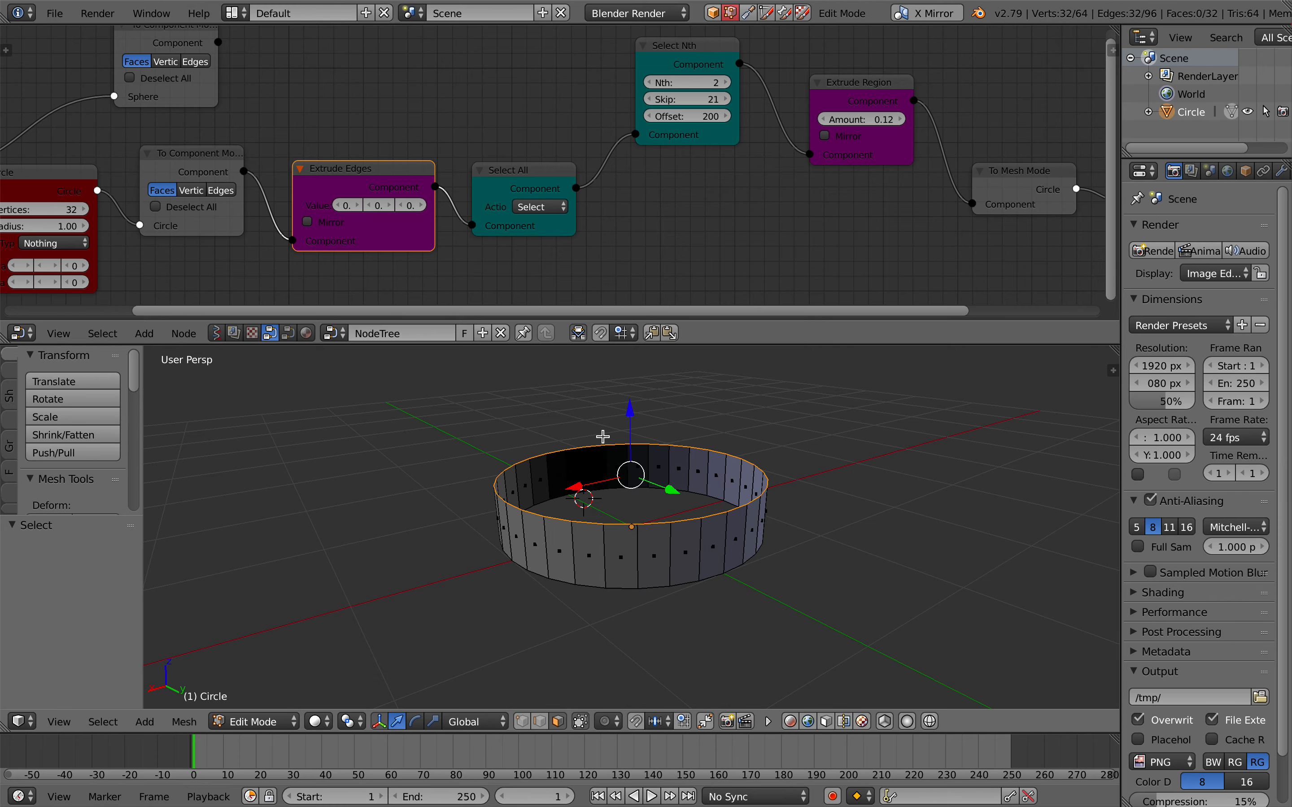
Try the Toggle action on the Select All node and set it back to Select.
{"action": "scroll", "coordinate": [604, 448], "scroll_direction": "up", "scroll_amount": 1}
{"action": "scroll", "coordinate": [582, 239], "scroll_direction": "right", "scroll_amount": 1}
{"action": "left_click", "coordinate": [543, 206]}
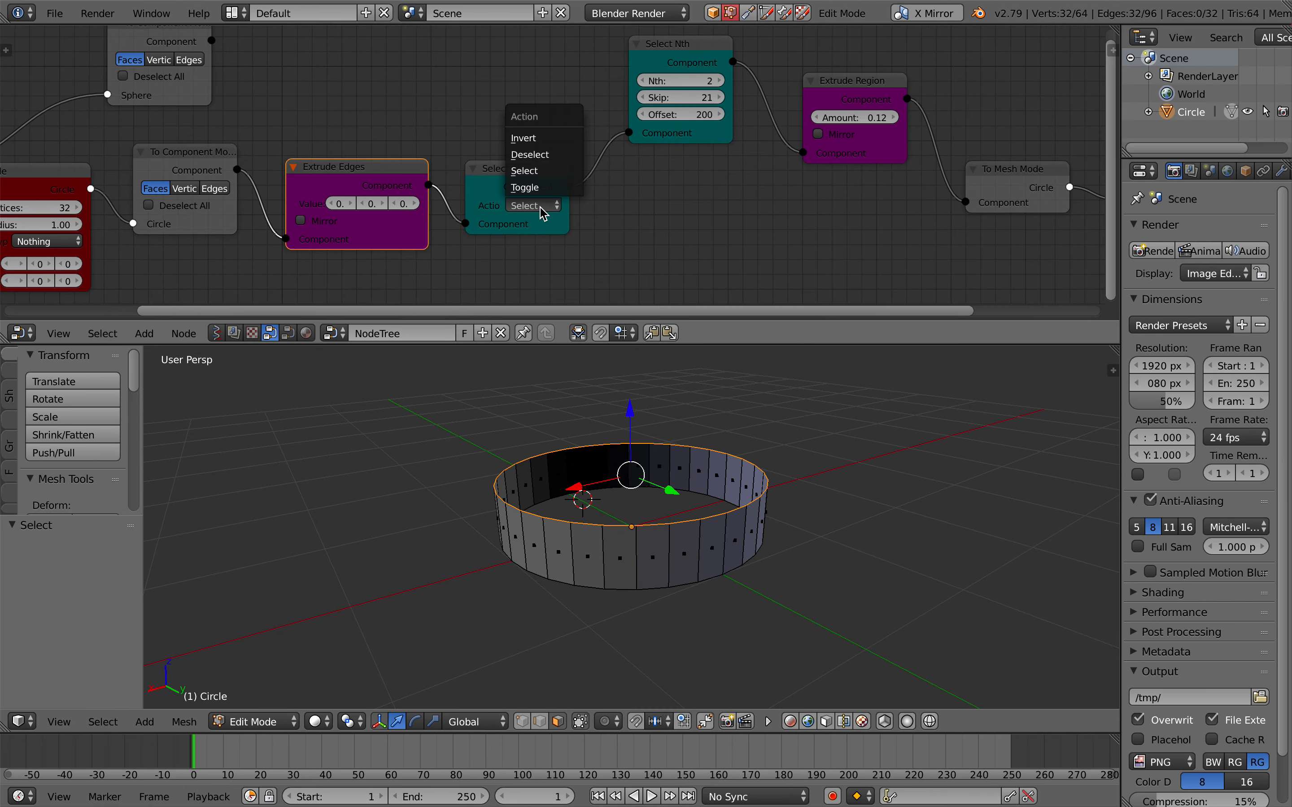
{"action": "left_click", "coordinate": [542, 187]}
{"action": "left_click", "coordinate": [541, 204]}
{"action": "left_click", "coordinate": [542, 174]}
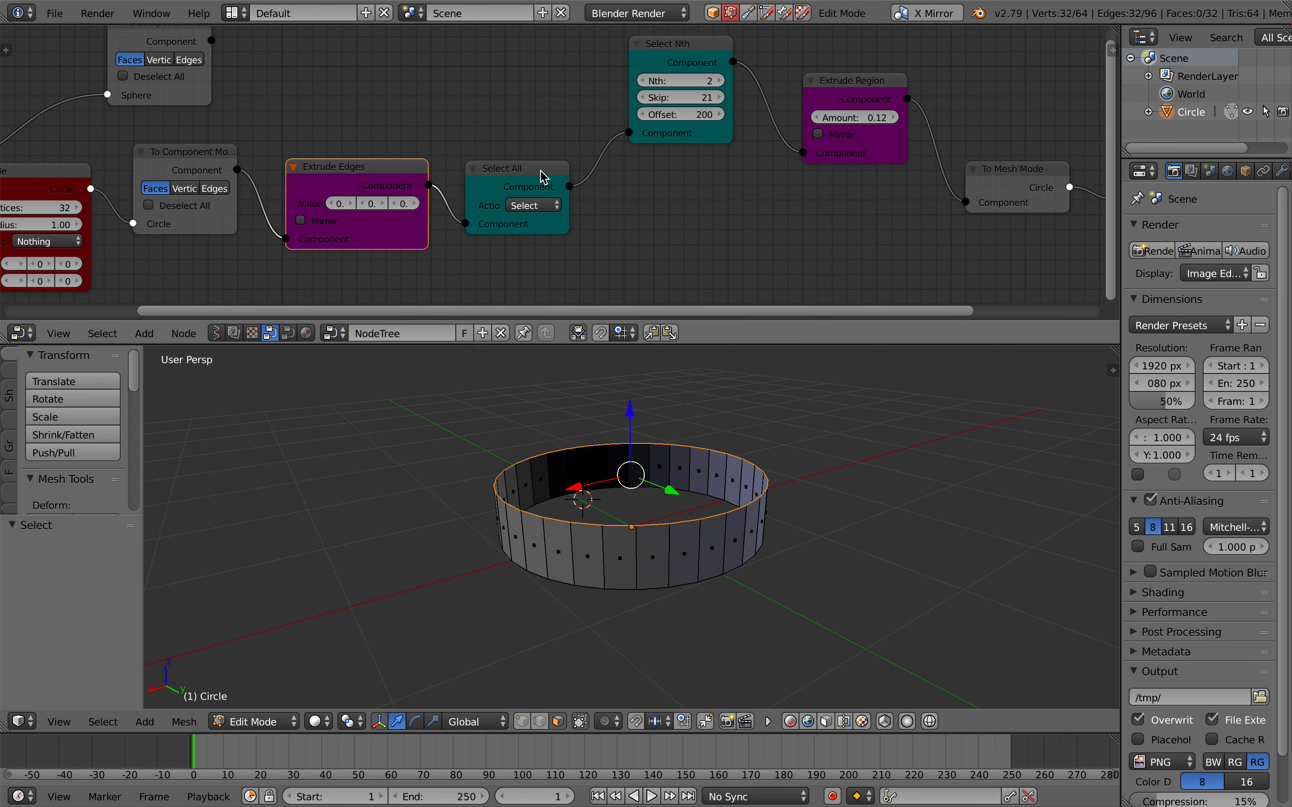
Widen the Extrude Edges node until its value fields are readable, and shift Select All clear of it.
{"action": "scroll", "coordinate": [634, 102], "scroll_direction": "right", "scroll_amount": 2}
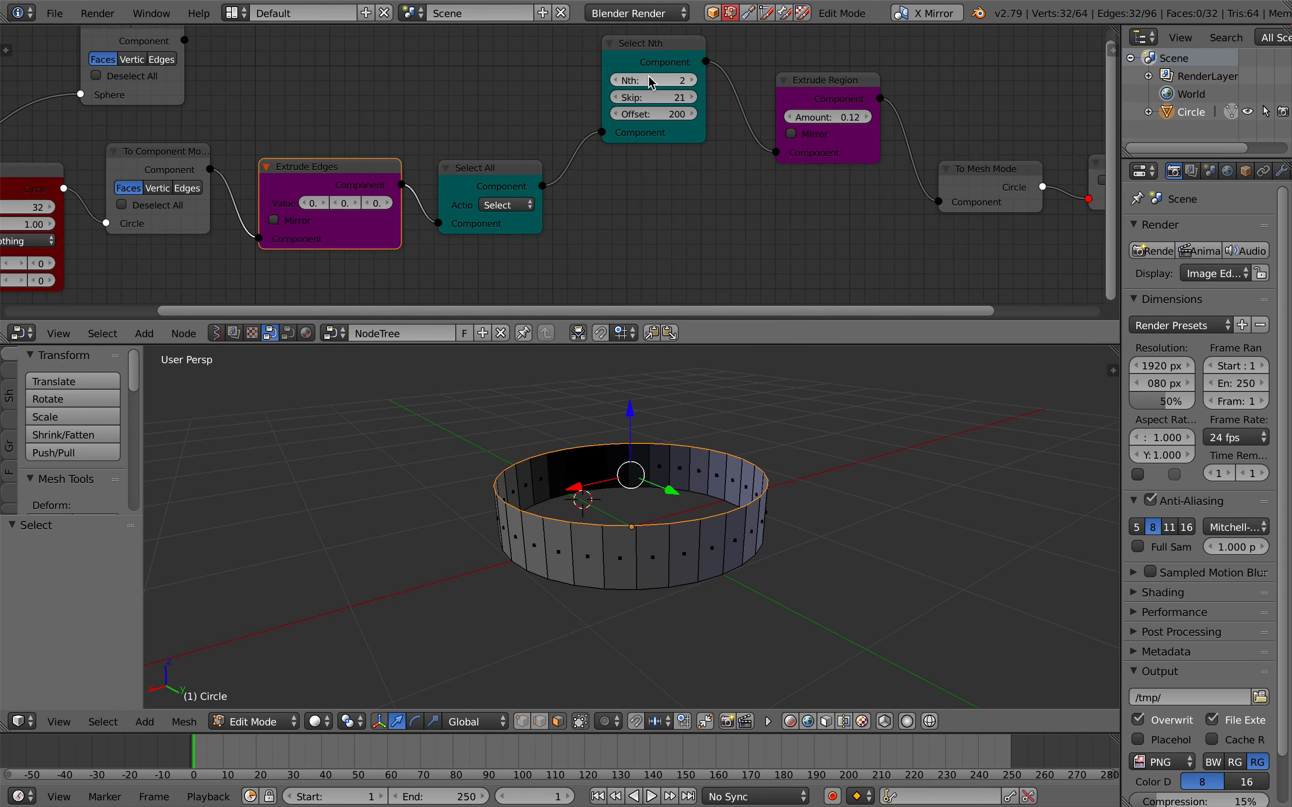
{"action": "scroll", "coordinate": [492, 178], "scroll_direction": "right", "scroll_amount": 10}
{"action": "left_click_drag", "start_coordinate": [254, 218], "coordinate": [294, 219]}
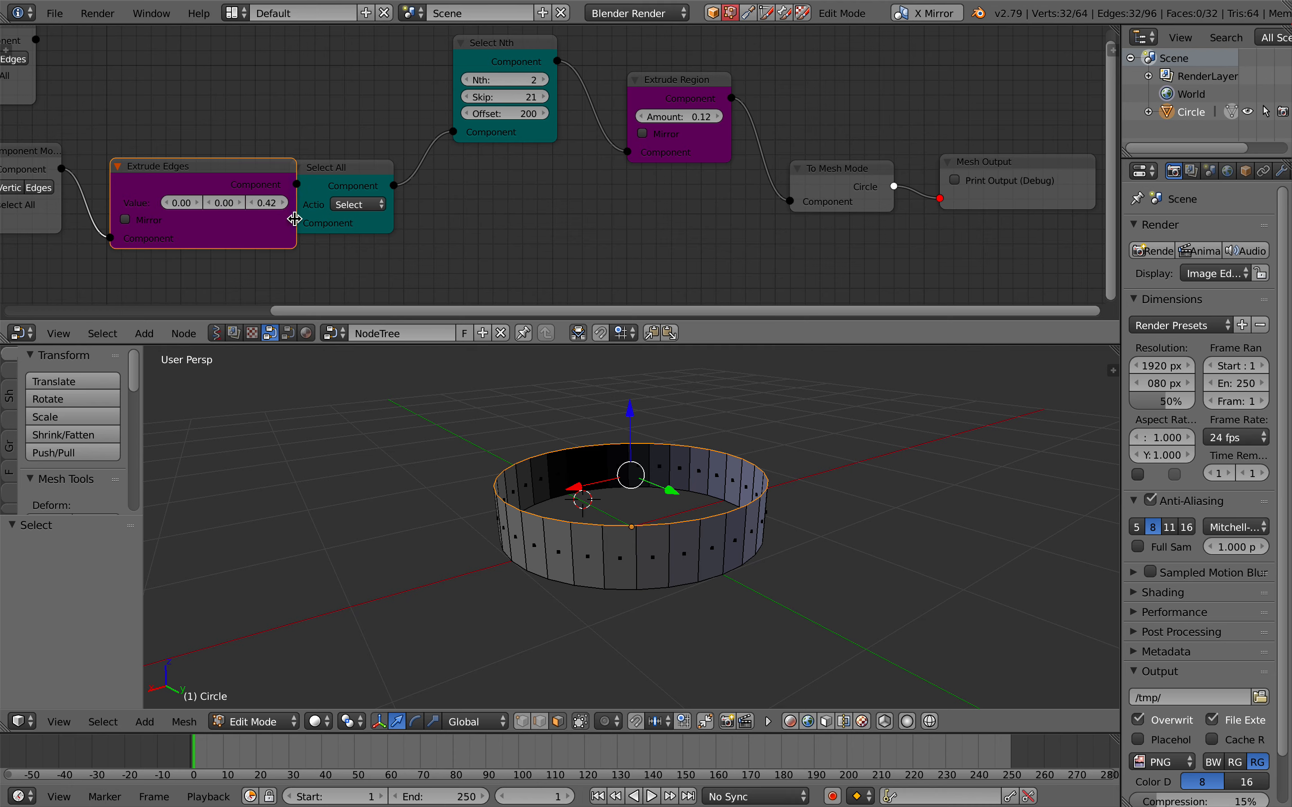
{"action": "left_click_drag", "start_coordinate": [351, 185], "coordinate": [376, 180]}
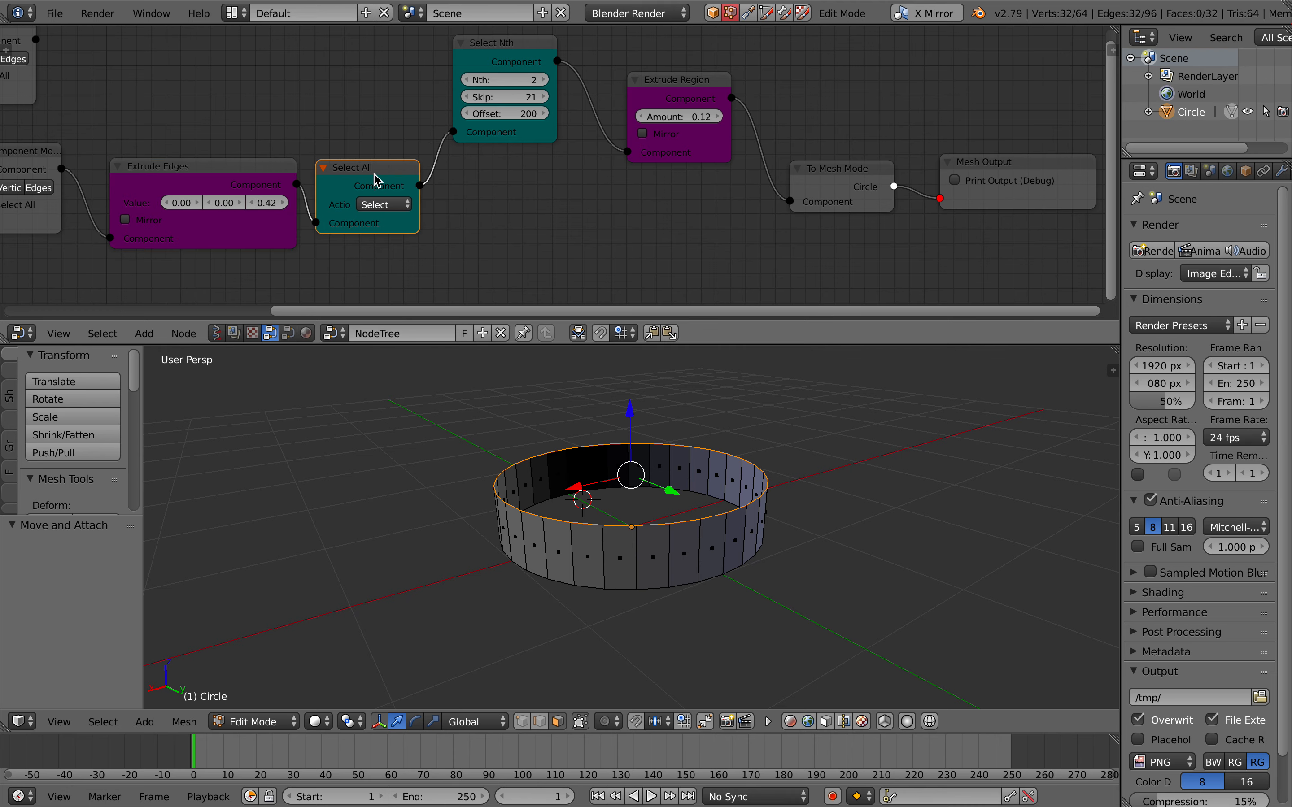
Refresh the mesh, and reposition Mesh Output higher and Extrude Region closer to To Mesh Mode.
{"action": "left_click", "coordinate": [988, 165]}
{"action": "left_click", "coordinate": [1002, 180]}
{"action": "middle_click_drag", "start_coordinate": [750, 428], "coordinate": [757, 438]}
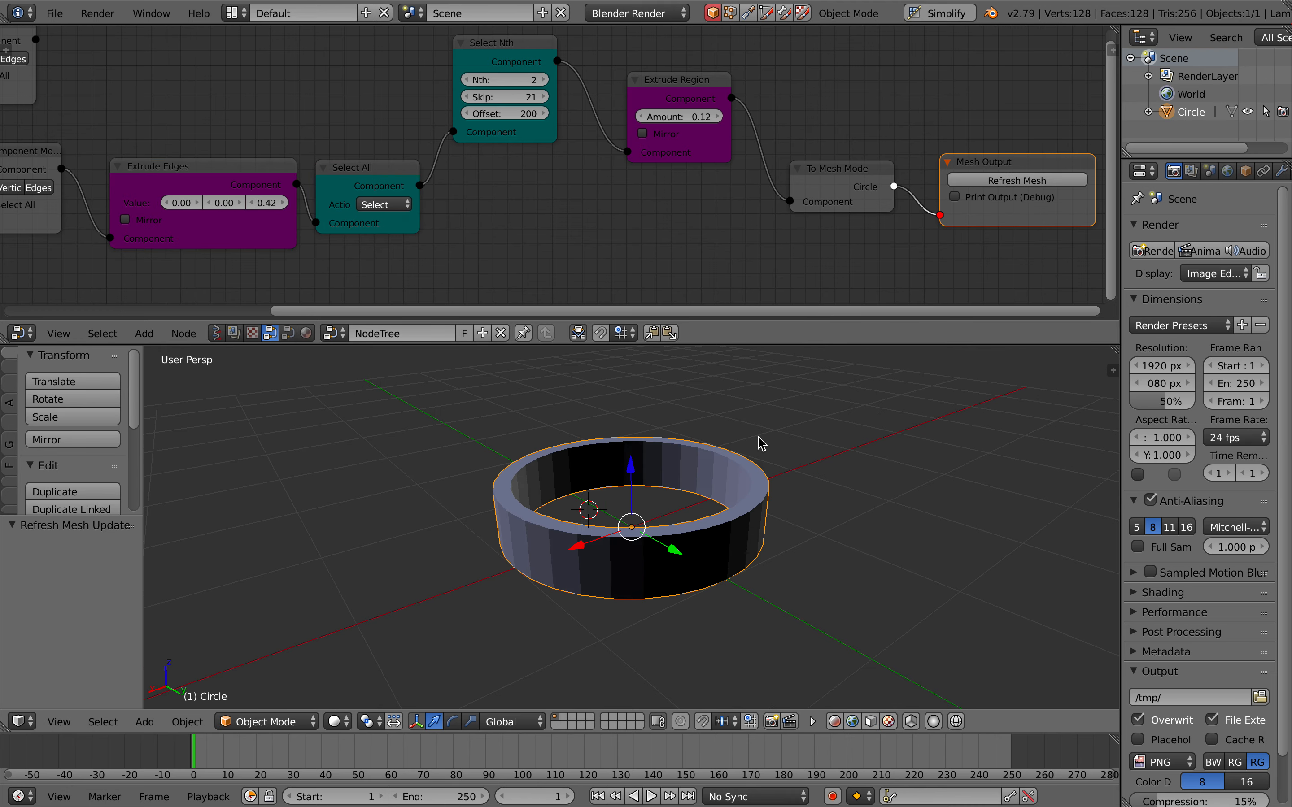
{"action": "left_click_drag", "start_coordinate": [623, 238], "coordinate": [628, 183]}
{"action": "mouse_move", "coordinate": [686, 106]}
{"action": "left_mouse_down"}
{"action": "mouse_move", "coordinate": [710, 118]}
{"action": "mouse_move", "coordinate": [693, 118]}
{"action": "left_mouse_up"}
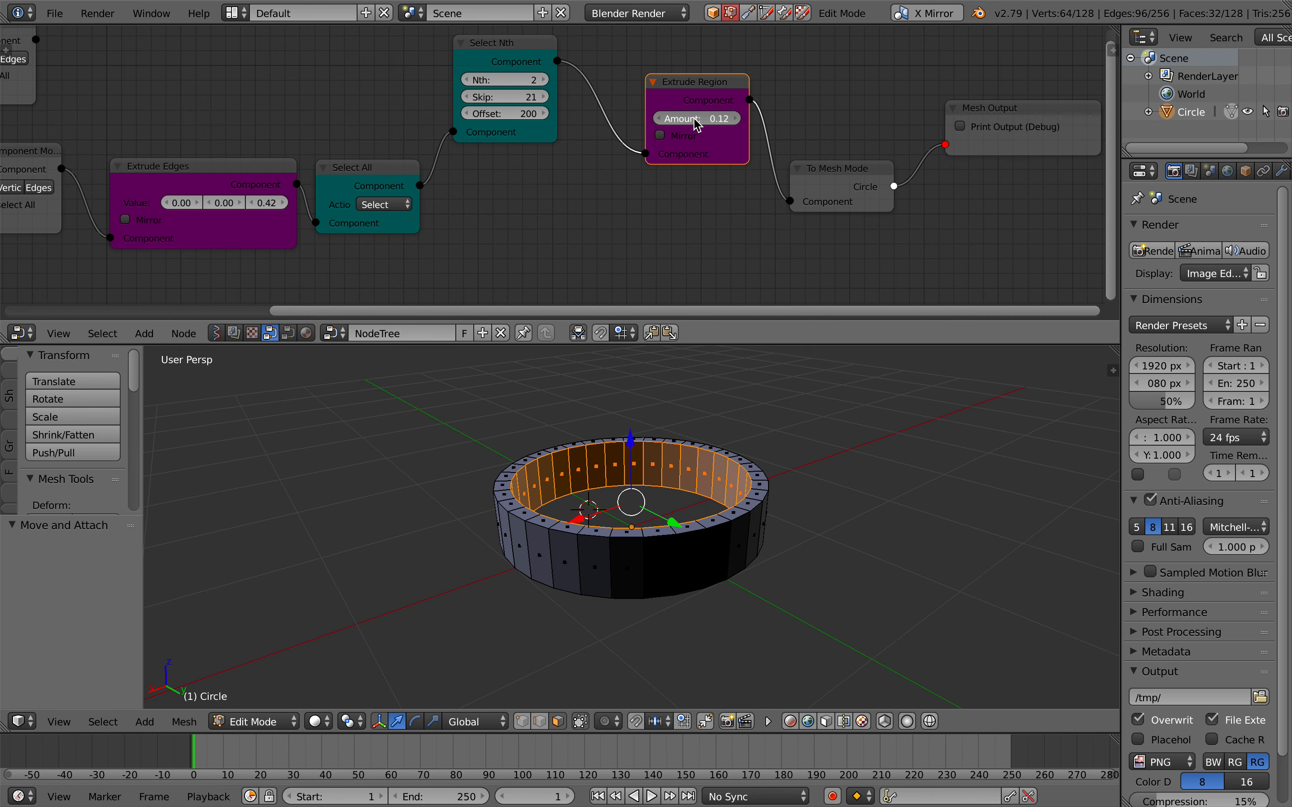
Set Select Nth to Skip 11 and Offset 202, and set the Select All action to Deselect.
{"action": "mouse_move", "coordinate": [514, 98]}
{"action": "left_mouse_down"}
{"action": "mouse_move", "coordinate": [477, 98]}
{"action": "mouse_move", "coordinate": [533, 114]}
{"action": "left_mouse_up"}
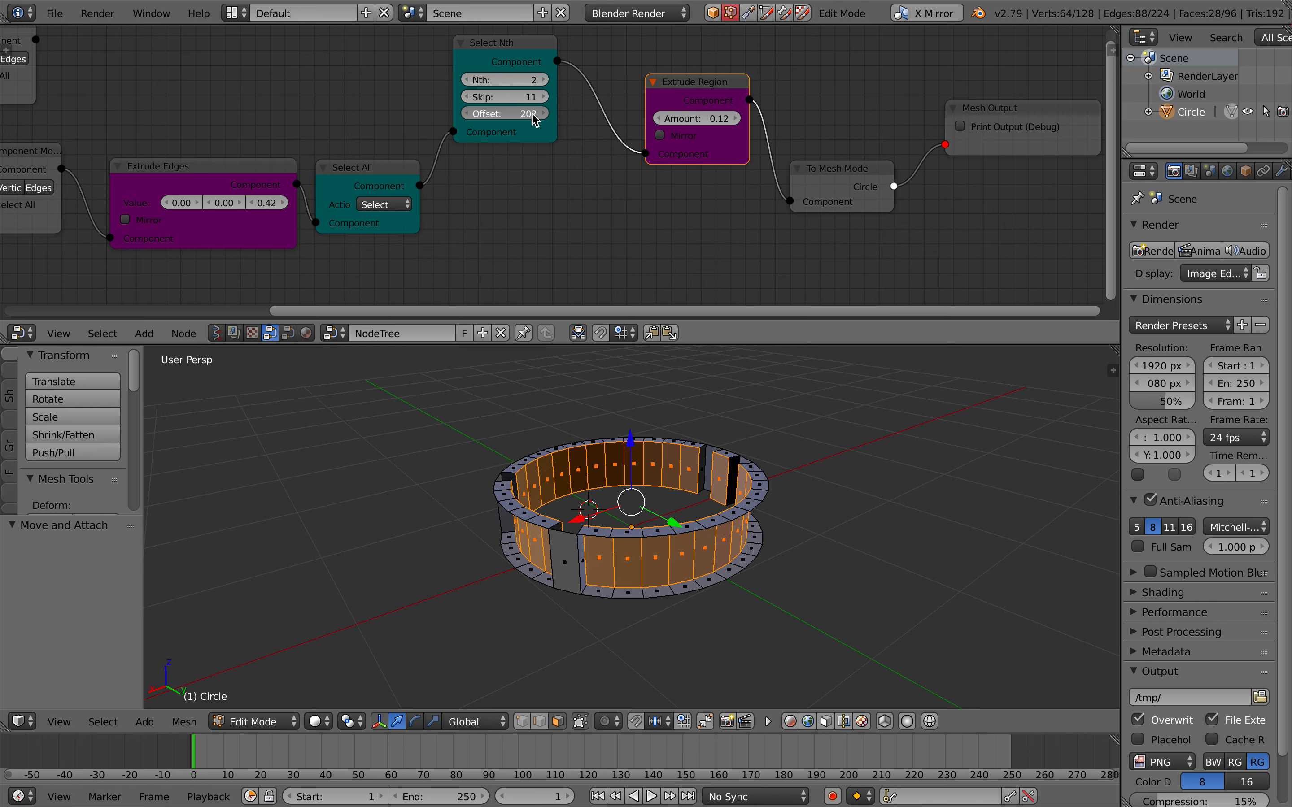
{"action": "left_click", "coordinate": [382, 216]}
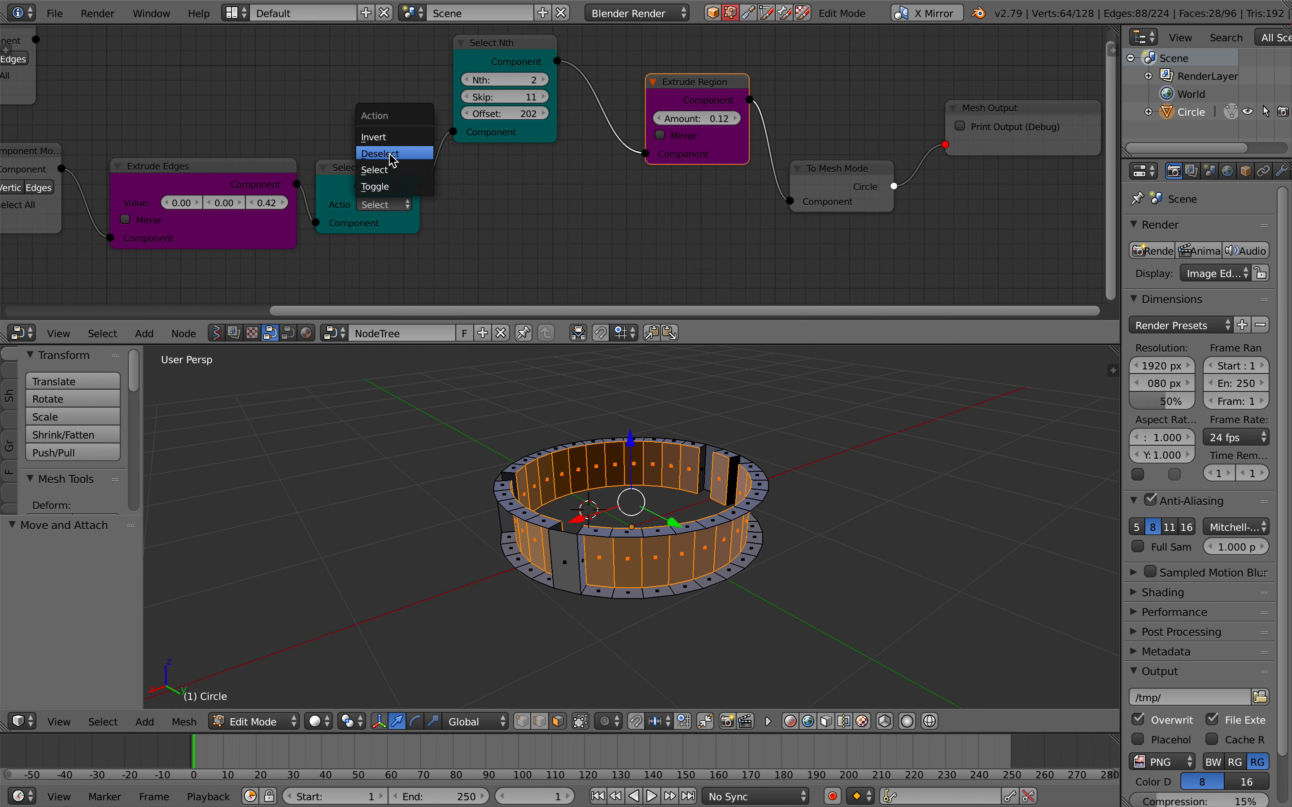
{"action": "left_click", "coordinate": [393, 155]}
{"action": "left_click", "coordinate": [384, 204]}
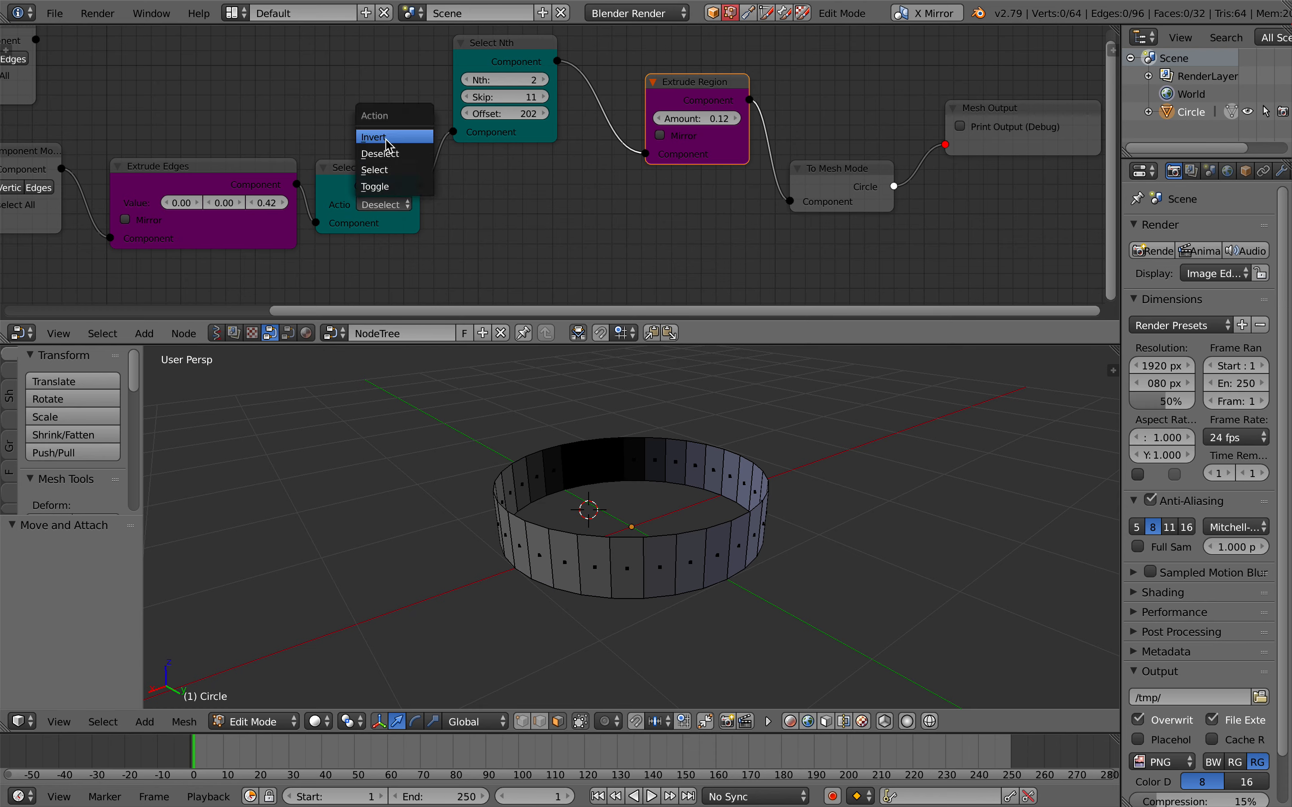
{"action": "left_click", "coordinate": [389, 139]}
{"action": "left_click", "coordinate": [390, 206]}
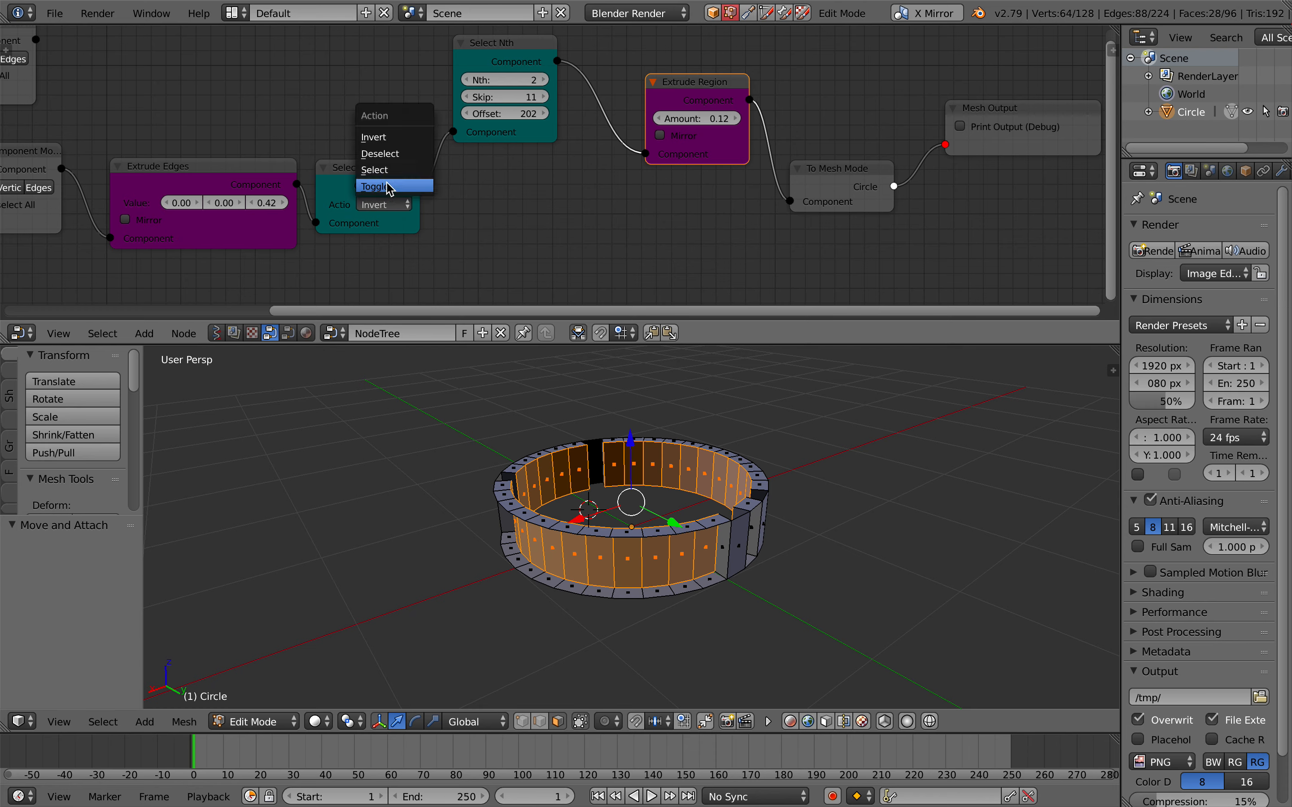
{"action": "left_click", "coordinate": [394, 150]}
Insert a duplicate of Select All before Select Nth with its action set to Select, and set Nth to 3.
{"action": "key", "text": "shift+d"}
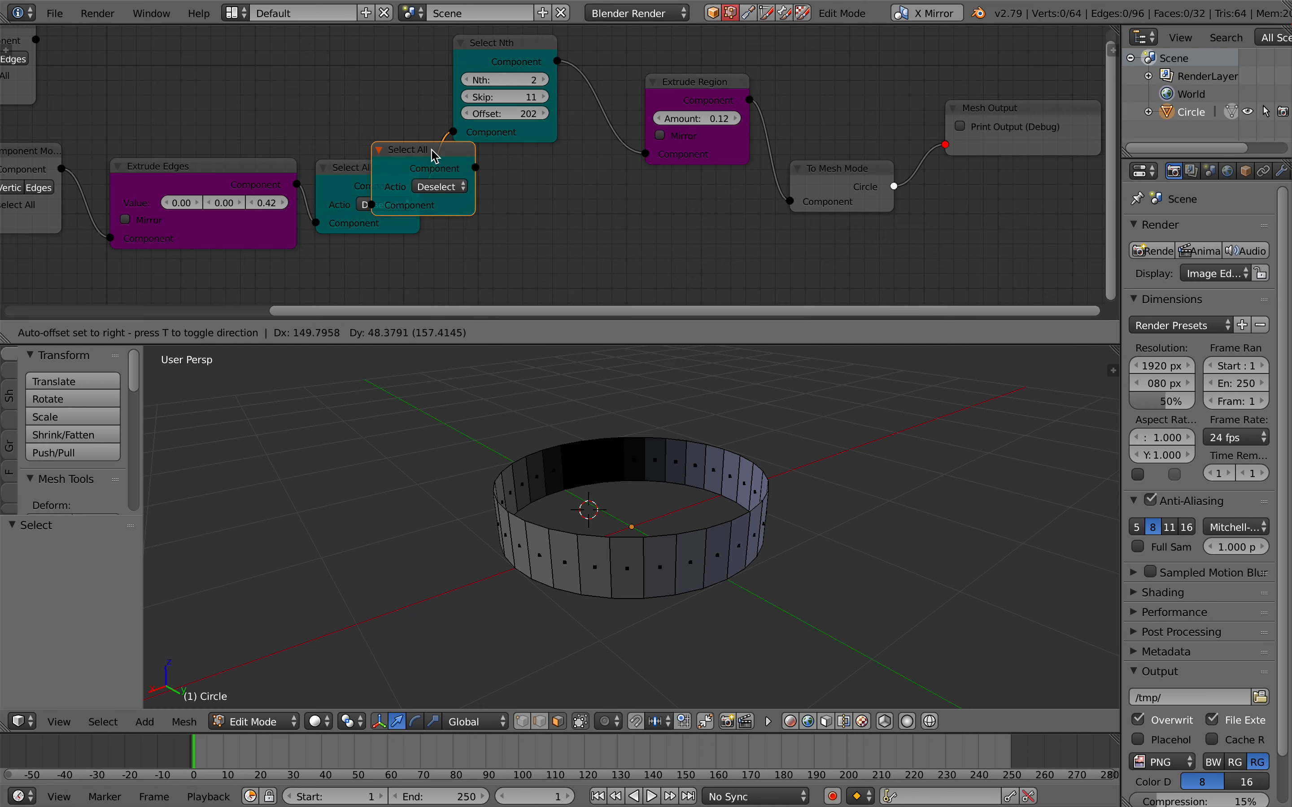
{"action": "left_click", "coordinate": [540, 150]}
{"action": "left_click", "coordinate": [548, 179]}
{"action": "left_click", "coordinate": [558, 145]}
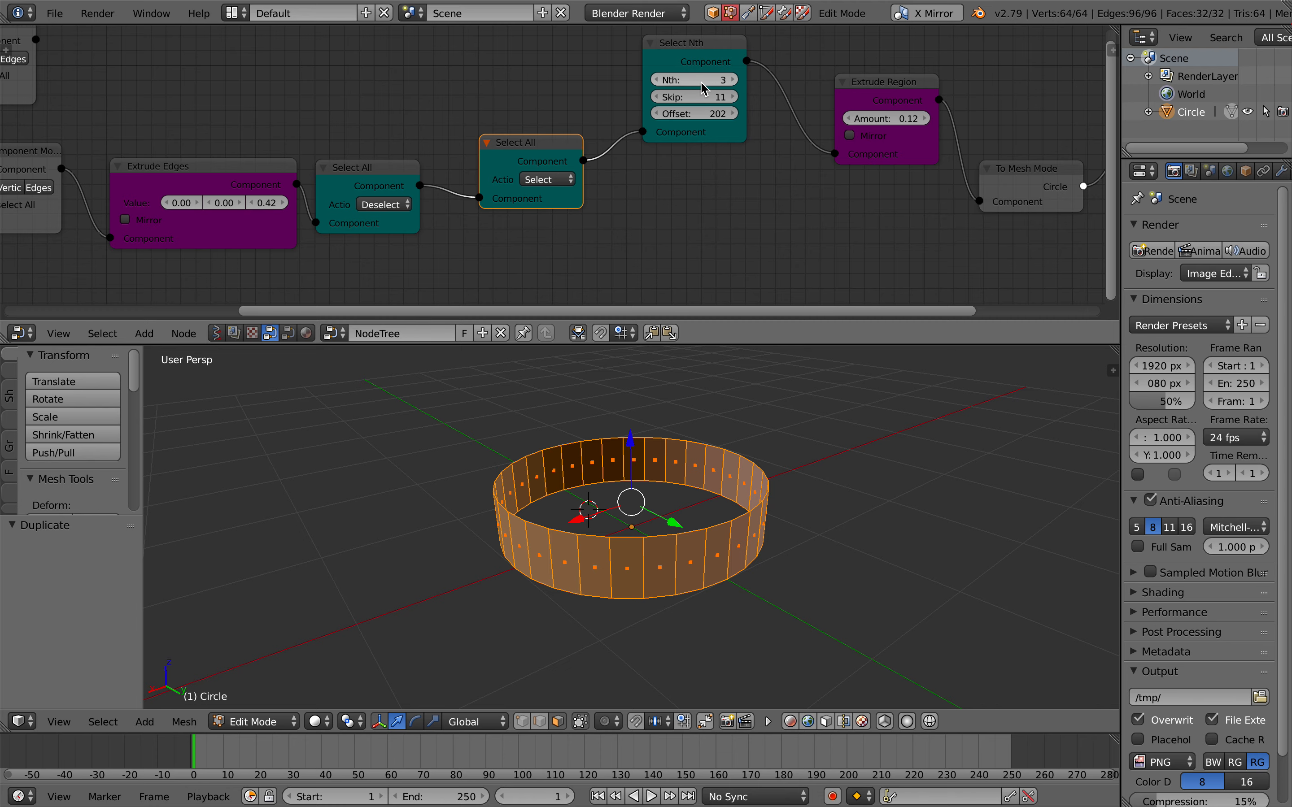
Refresh the mesh and save over the current file with the circle deselected.
{"action": "middle_click_drag", "start_coordinate": [705, 88], "coordinate": [444, 88]}
{"action": "left_click", "coordinate": [946, 109]}
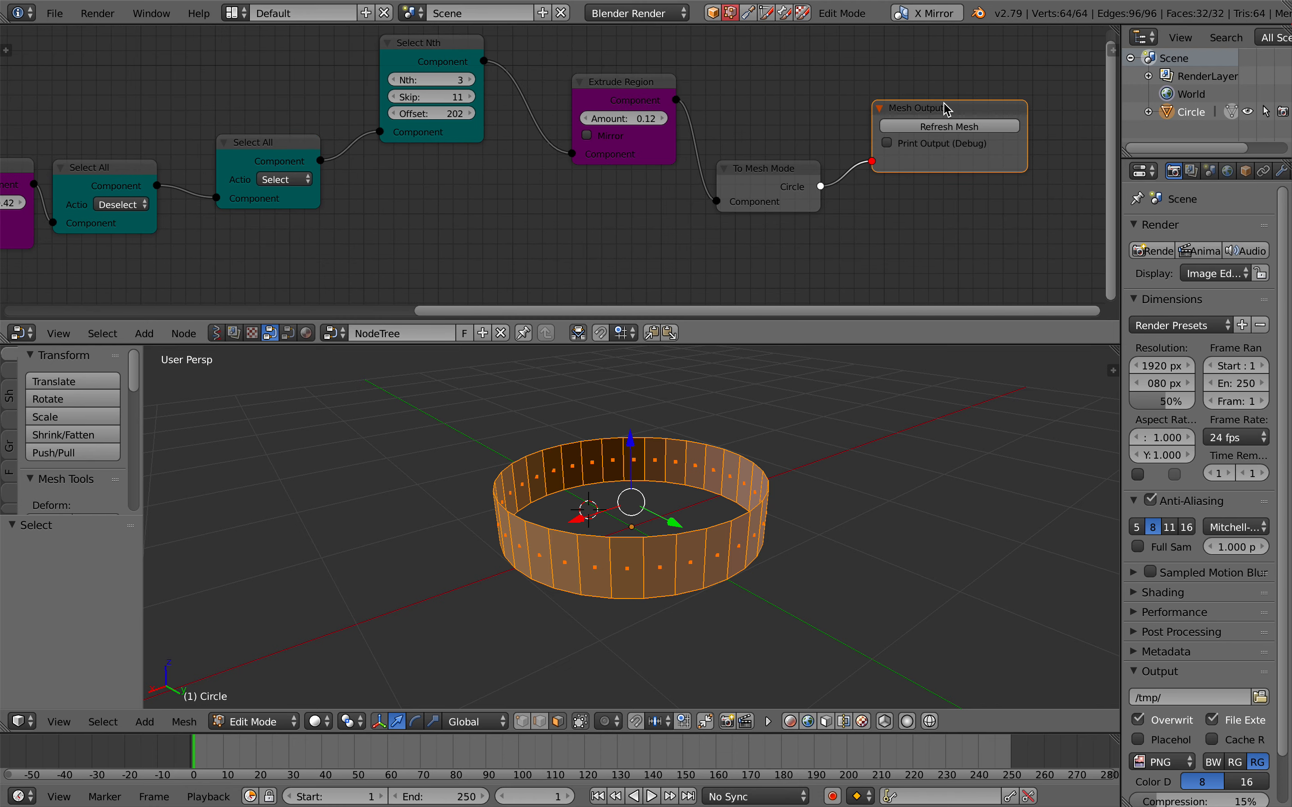
{"action": "left_click", "coordinate": [943, 126]}
{"action": "middle_click_drag", "start_coordinate": [709, 441], "coordinate": [715, 475]}
{"action": "key", "text": "a"}
{"action": "key", "text": "ctrl+s"}
{"action": "left_click", "coordinate": [709, 435]}
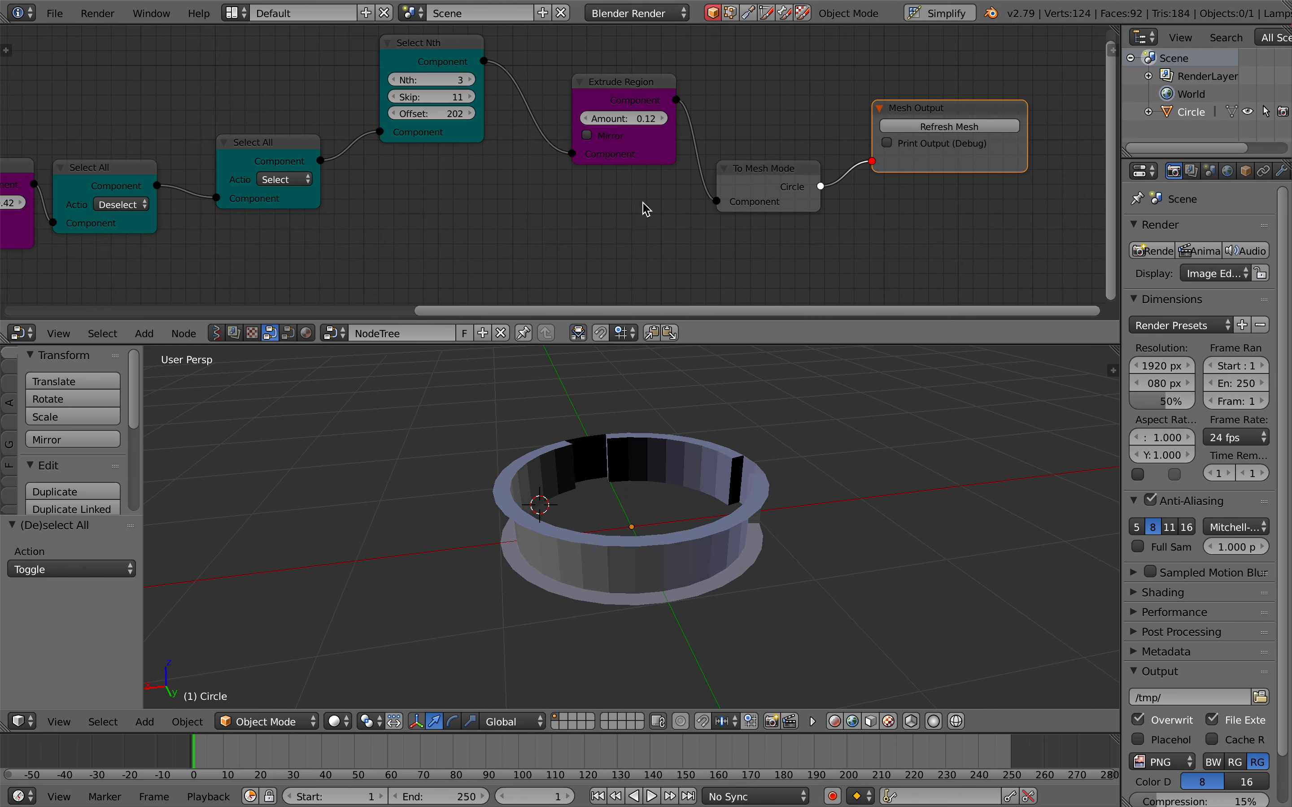
Try a different Extrude Region amount and delete the node from the chain.
{"action": "left_click_drag", "start_coordinate": [631, 119], "coordinate": [634, 118]}
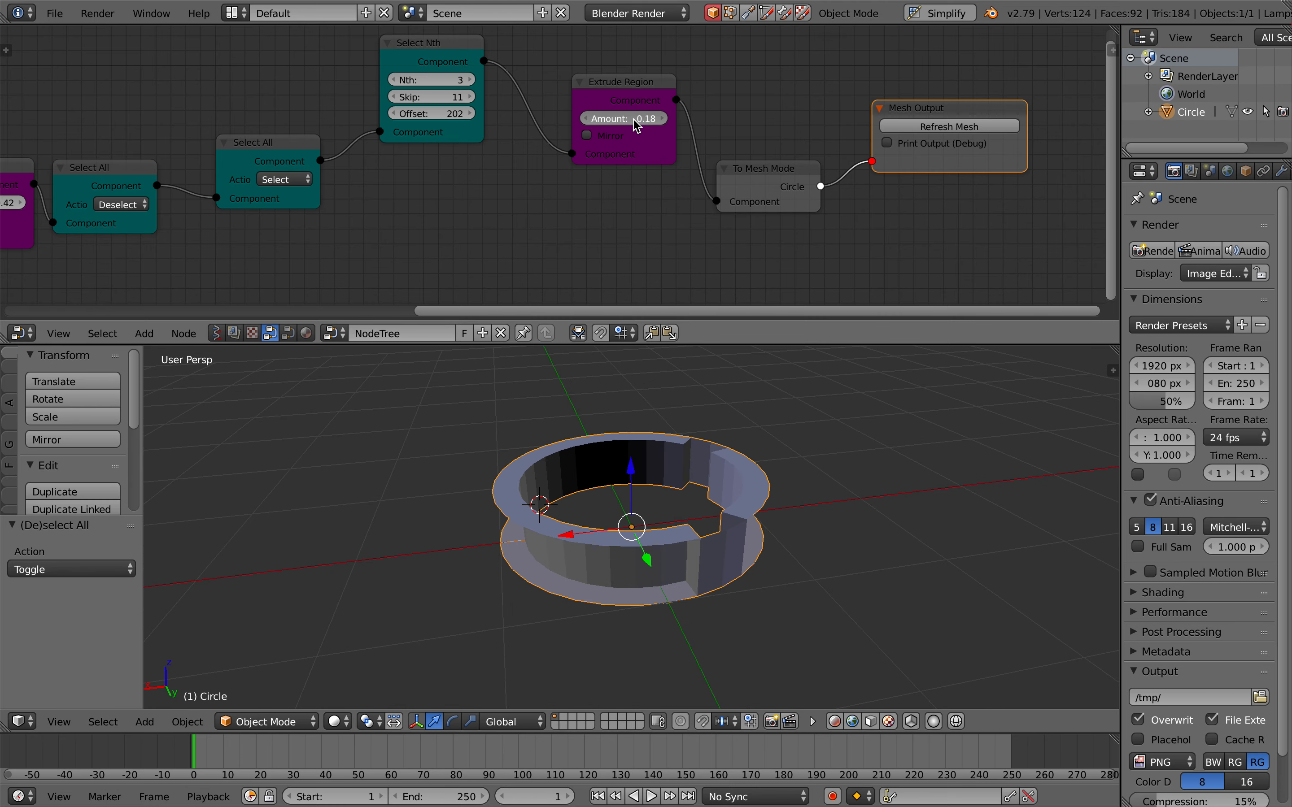
{"action": "left_click", "coordinate": [627, 88]}
{"action": "key", "text": "x"}
Add an Extrude Faces node and connect it between Select Nth and To Mesh Mode.
{"action": "key", "text": "shift+a"}
{"action": "left_click", "coordinate": [609, 96]}
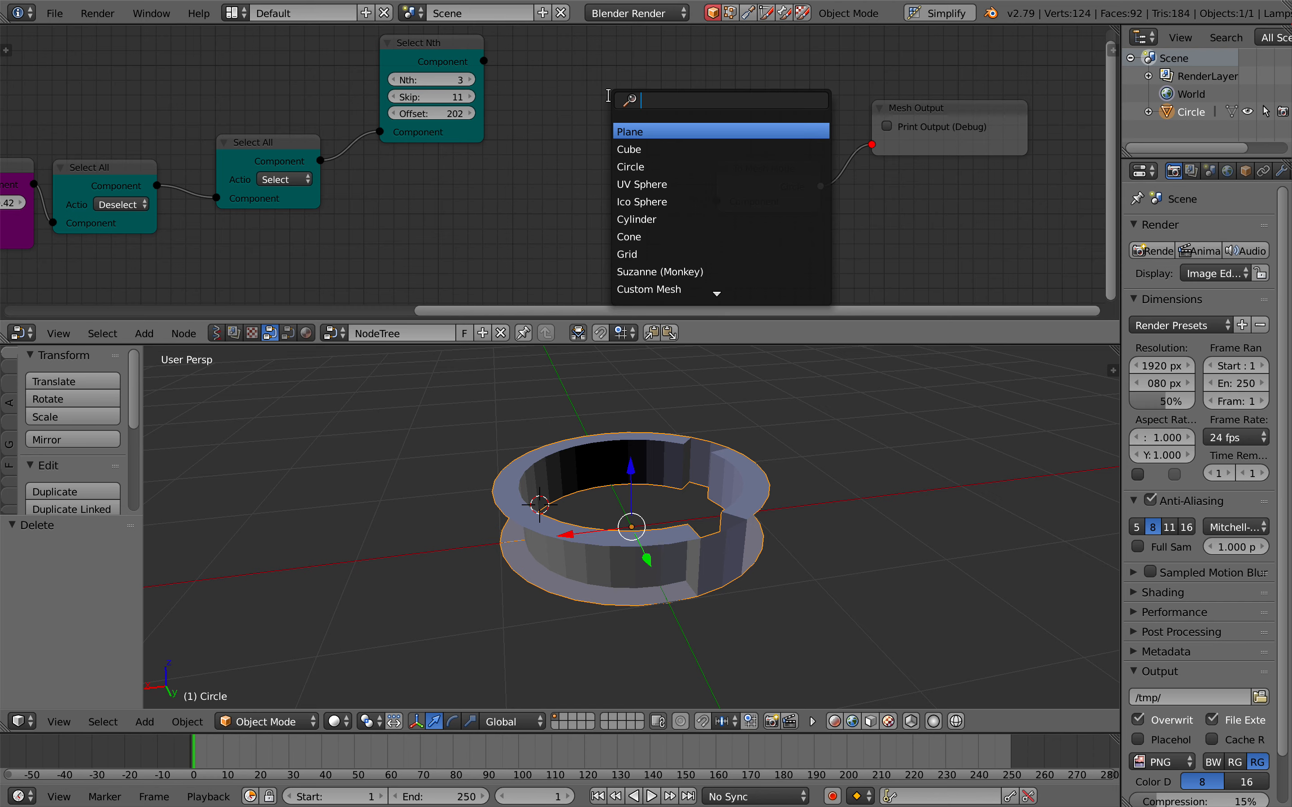
{"action": "type", "text": "extrhde"}
{"action": "key", "text": "BackSpace"}
{"action": "key", "text": "BackSpace"}
{"action": "key", "text": "BackSpace"}
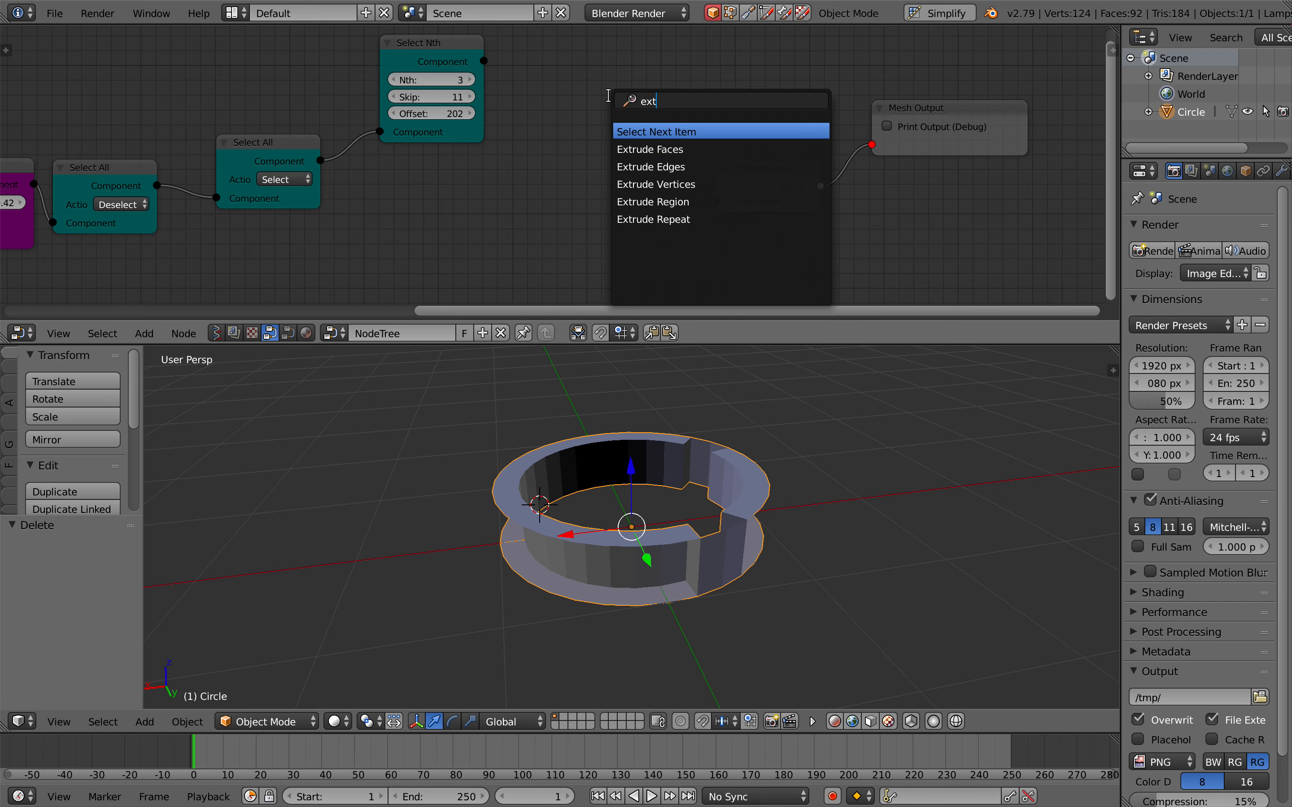
{"action": "key", "text": "Down"}
{"action": "key", "text": "Return"}
{"action": "left_click", "coordinate": [607, 96]}
{"action": "left_click_drag", "start_coordinate": [484, 61], "coordinate": [716, 202]}
{"action": "left_click", "coordinate": [592, 109]}
{"action": "left_click_drag", "start_coordinate": [618, 109], "coordinate": [573, 110]}
Set the Extrude Faces value to -0.42, refresh the mesh and save over the file.
{"action": "left_click", "coordinate": [946, 117]}
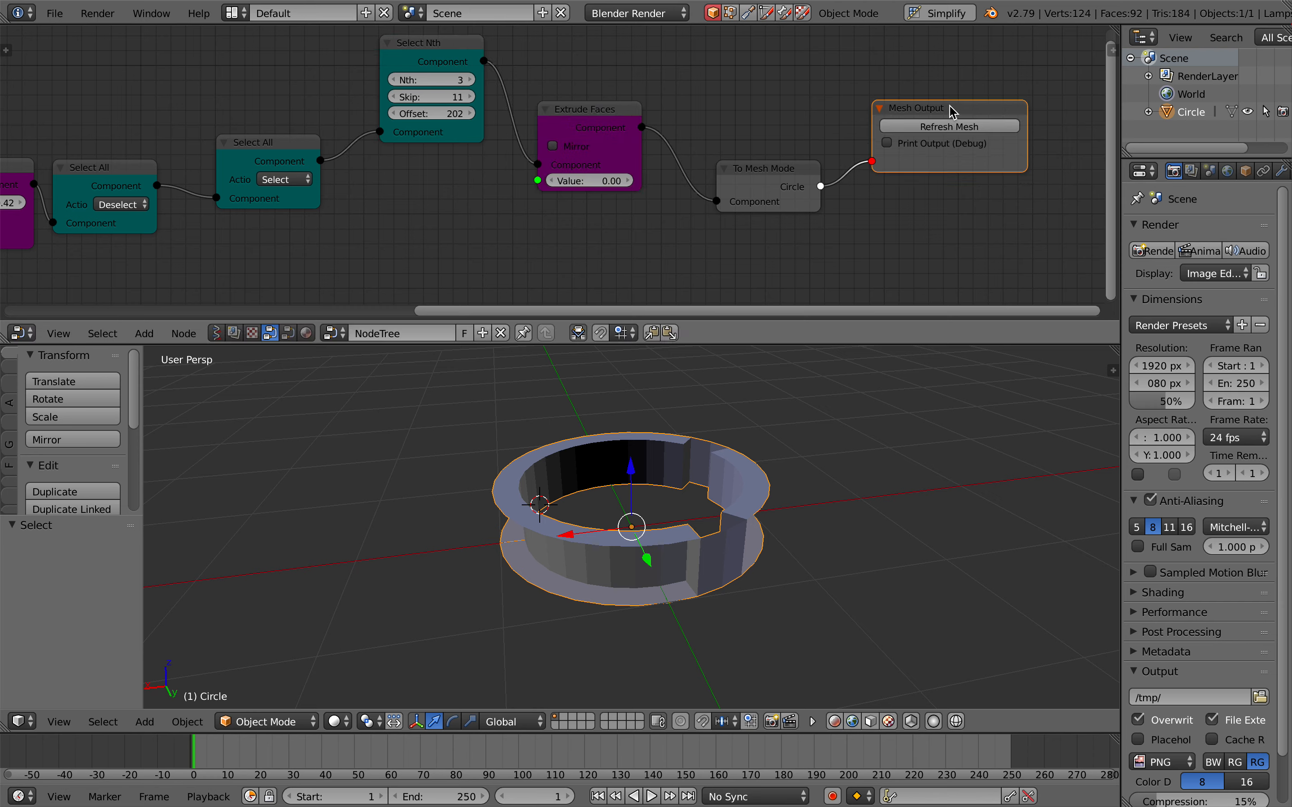
{"action": "left_click", "coordinate": [943, 128]}
{"action": "left_click_drag", "start_coordinate": [614, 182], "coordinate": [605, 187]}
{"action": "left_click", "coordinate": [941, 119]}
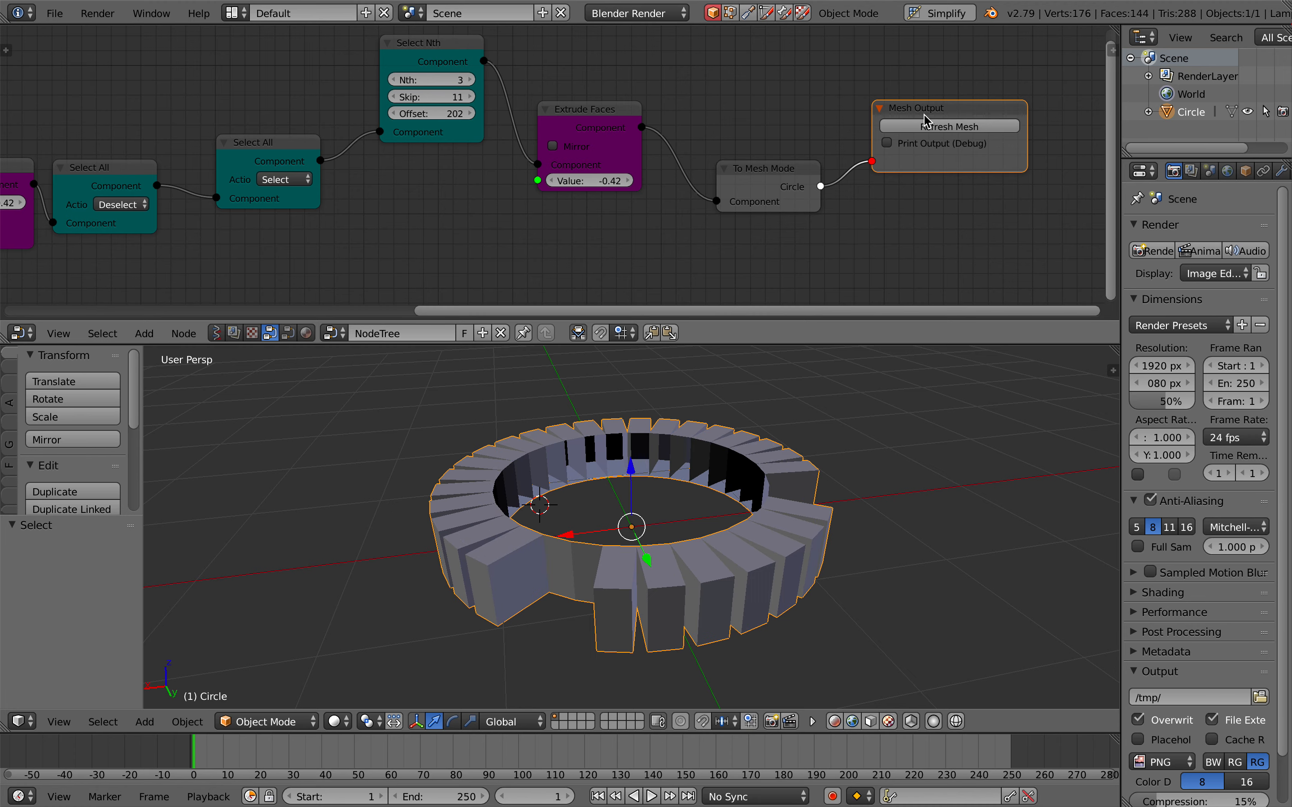
{"action": "left_click", "coordinate": [926, 124]}
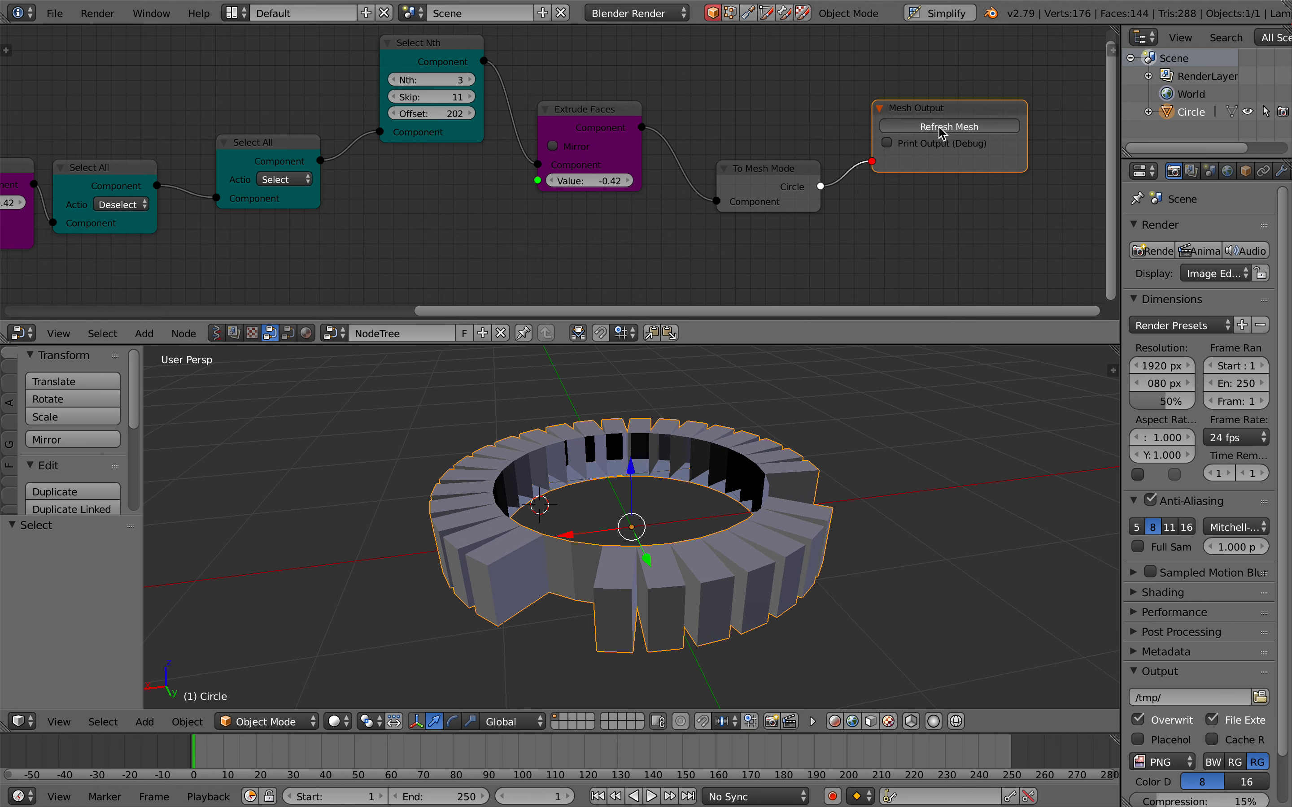
{"action": "key", "text": "ctrl+s"}
{"action": "left_click", "coordinate": [739, 384]}
Try Nth values of 21 and 2 on the Select Nth node.
{"action": "left_click", "coordinate": [451, 80]}
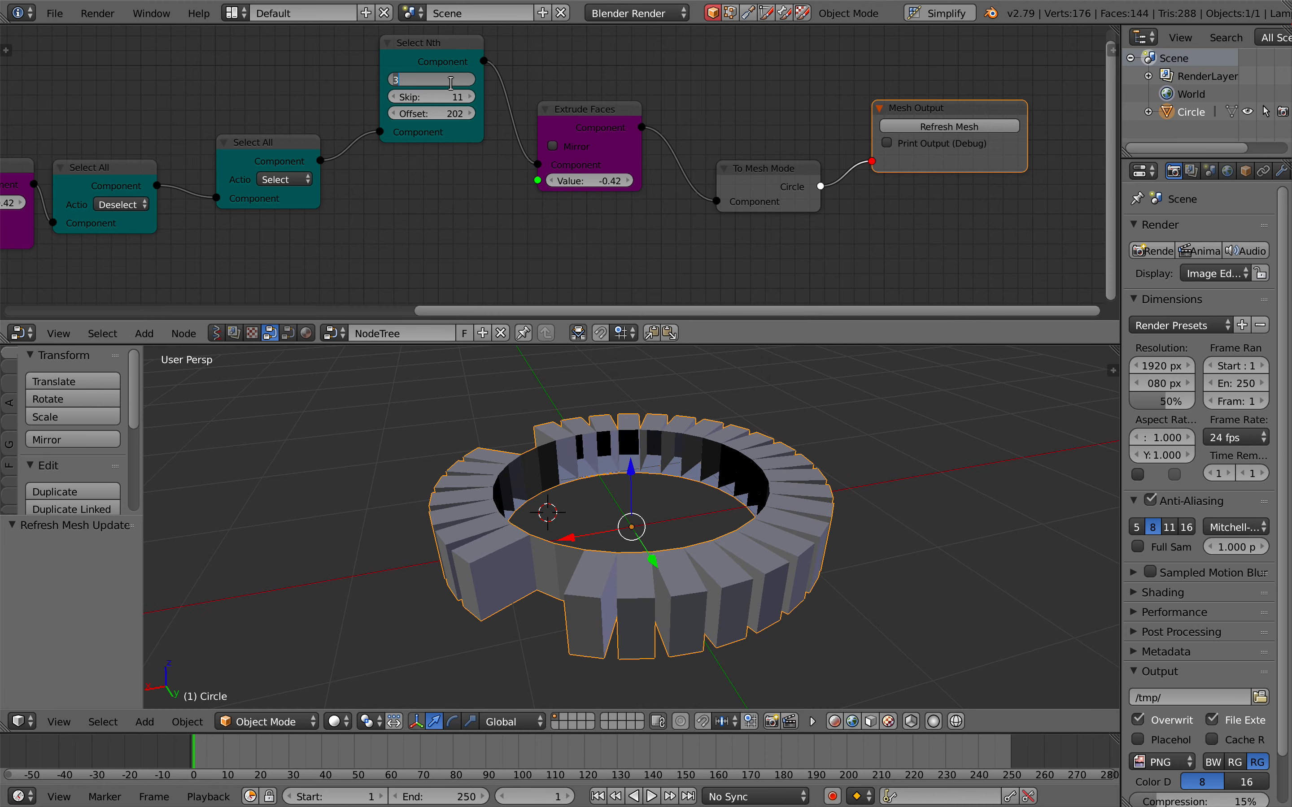
{"action": "type", "text": "21"}
{"action": "key", "text": "Return"}
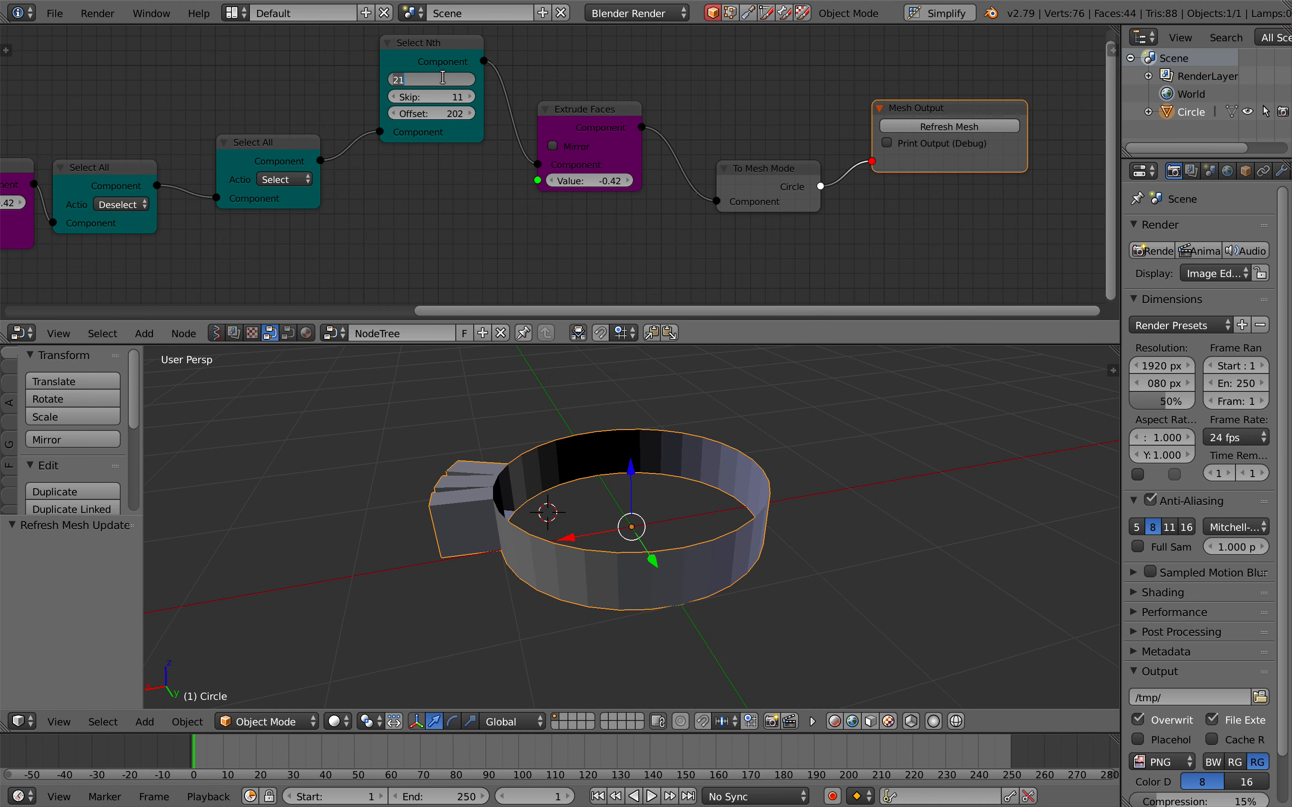
{"action": "key", "text": "BackSpace"}
{"action": "key", "text": "Return"}
Set Select Nth to Nth 3, Skip 5 and Offset 0.
{"action": "left_click_drag", "start_coordinate": [452, 94], "coordinate": [444, 95]}
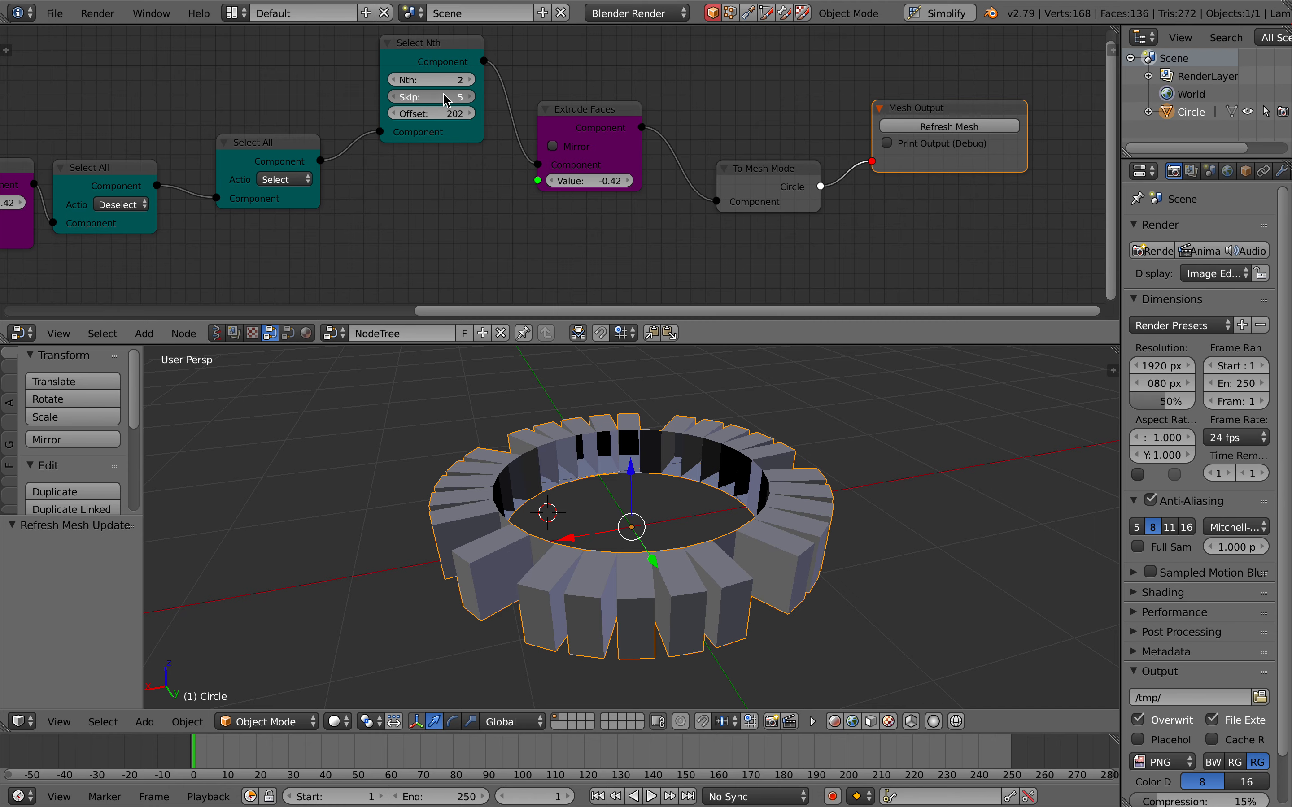
{"action": "left_click", "coordinate": [458, 81]}
{"action": "type", "text": "3"}
{"action": "key", "text": "Return"}
{"action": "left_click", "coordinate": [449, 110]}
{"action": "type", "text": "0"}
{"action": "key", "text": "Return"}
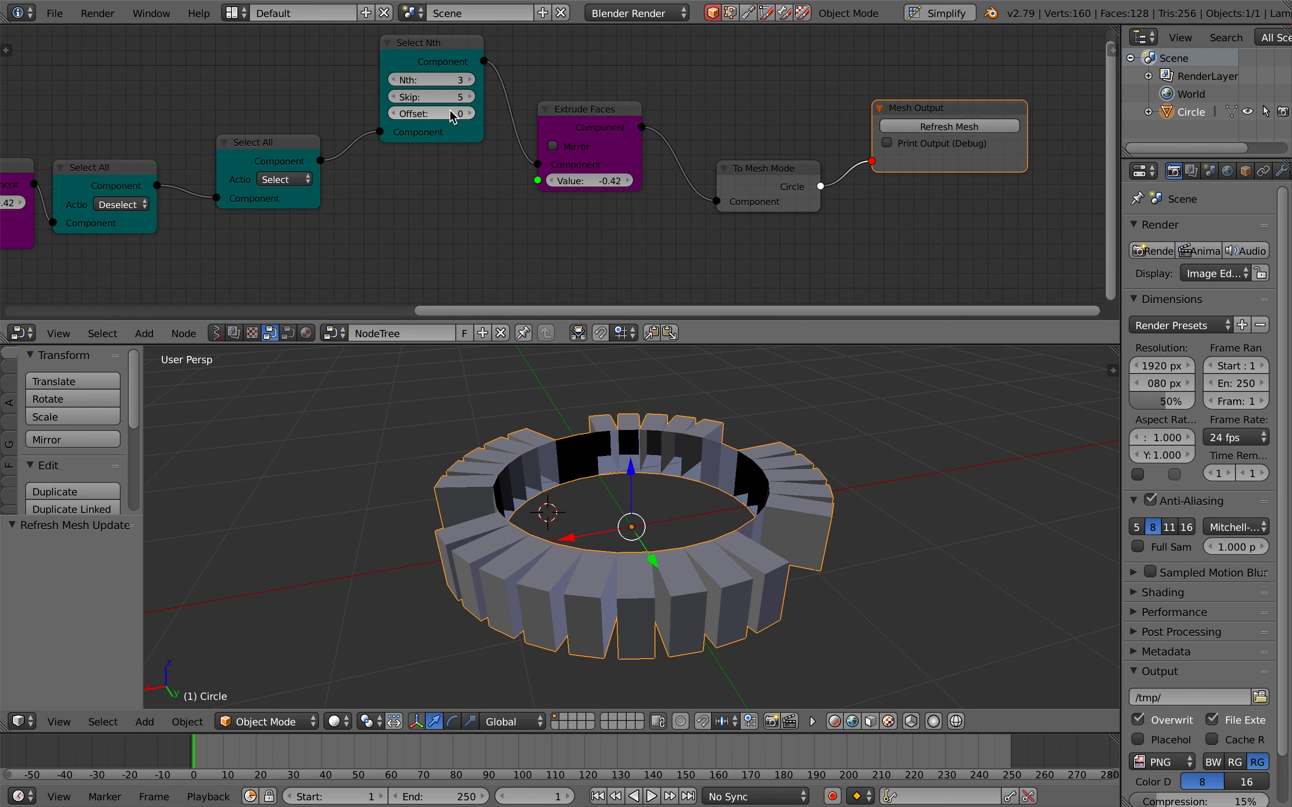
Save over the file, and check the action choices of the second Select All node without changing it.
{"action": "middle_click_drag", "start_coordinate": [582, 383], "coordinate": [586, 386]}
{"action": "key", "text": "ctrl+s"}
{"action": "left_click", "coordinate": [584, 384]}
{"action": "left_click", "coordinate": [290, 183]}
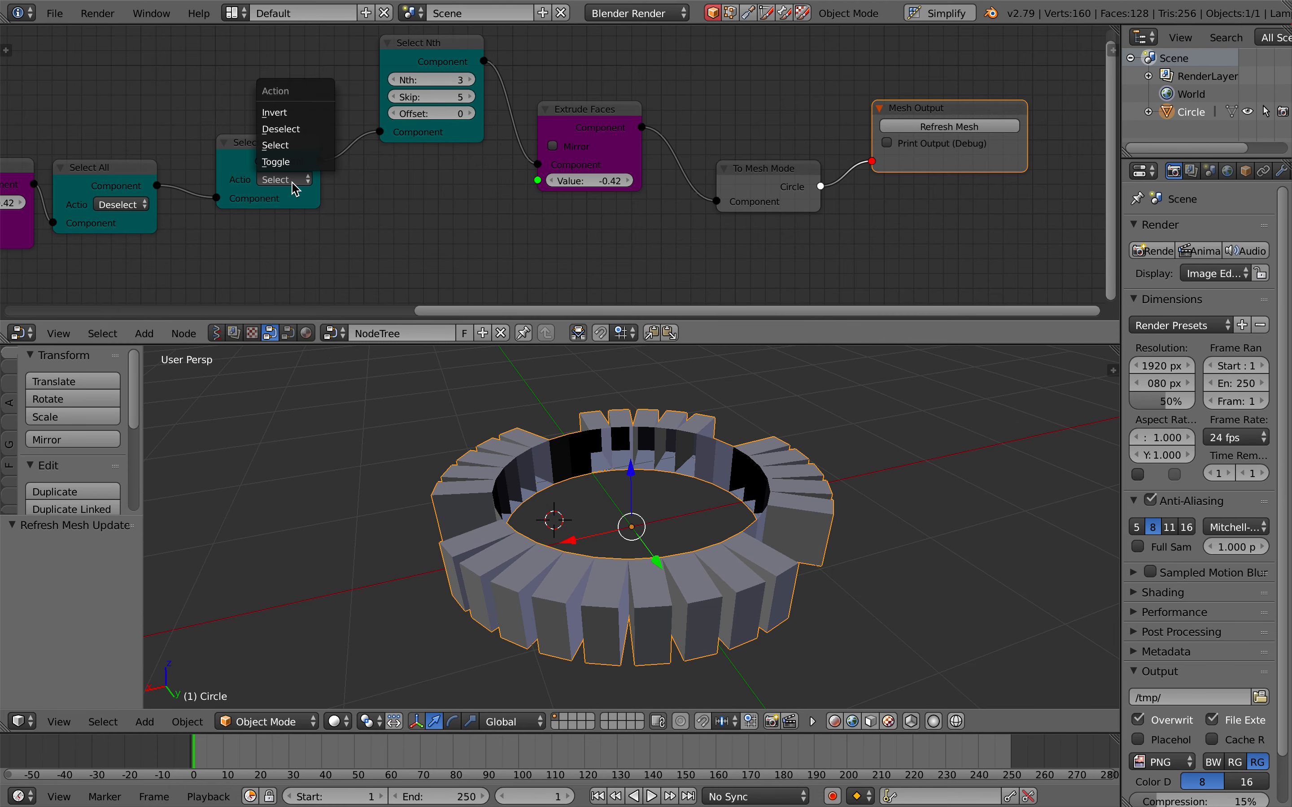
{"action": "scroll", "coordinate": [188, 152], "scroll_direction": "left", "scroll_amount": 2}
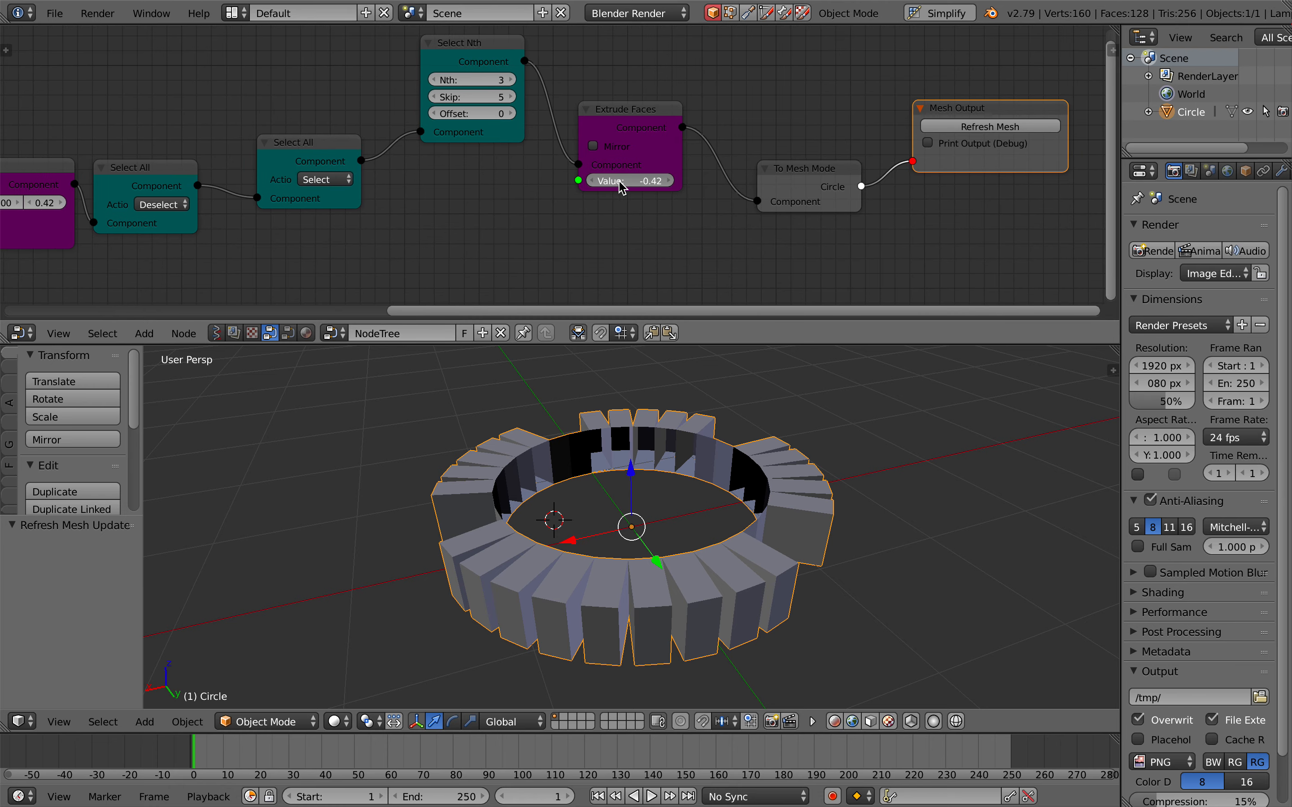
Set the Extrude Faces value to -0.60 and save over the file.
{"action": "left_click_drag", "start_coordinate": [622, 182], "coordinate": [623, 183]}
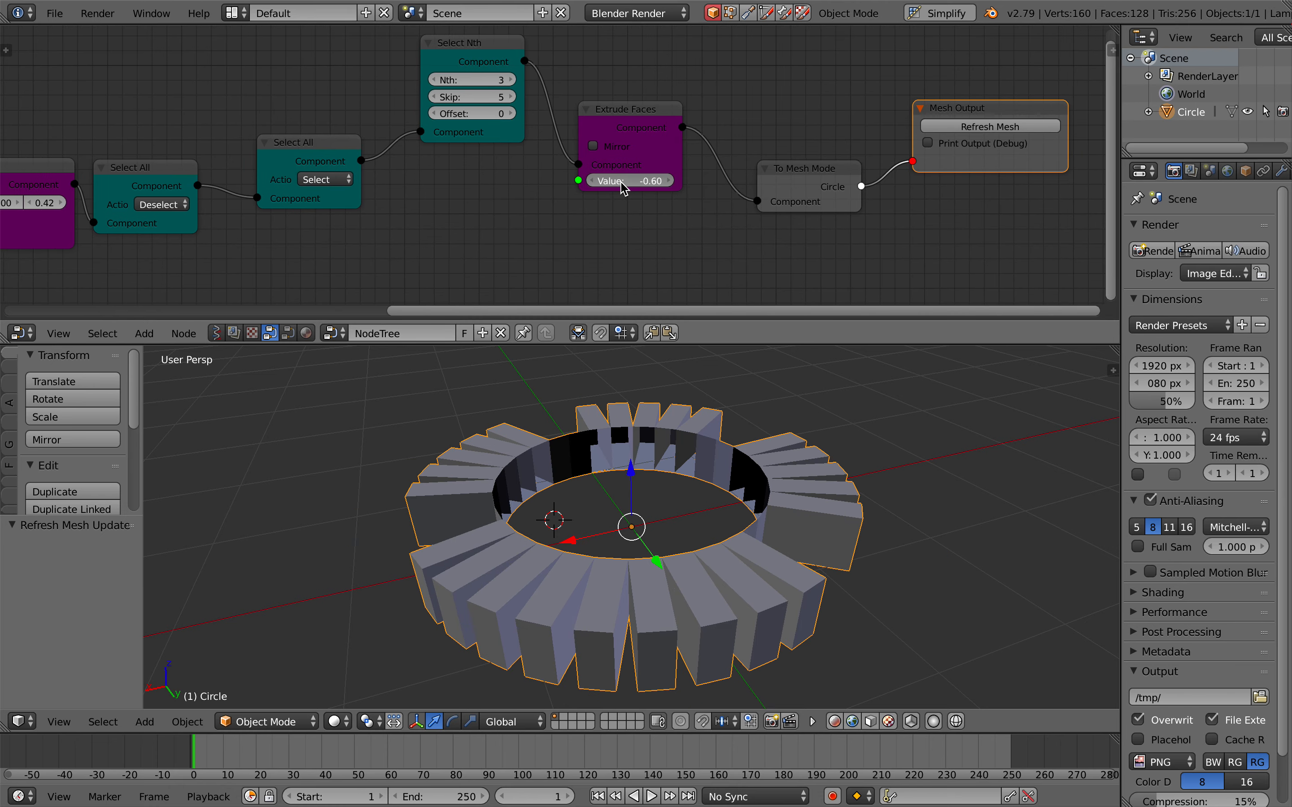
{"action": "middle_click_drag", "start_coordinate": [628, 394], "coordinate": [708, 474]}
{"action": "key", "text": "ctrl+s"}
{"action": "left_click", "coordinate": [707, 474]}
{"action": "key", "text": "ctrl+z"}
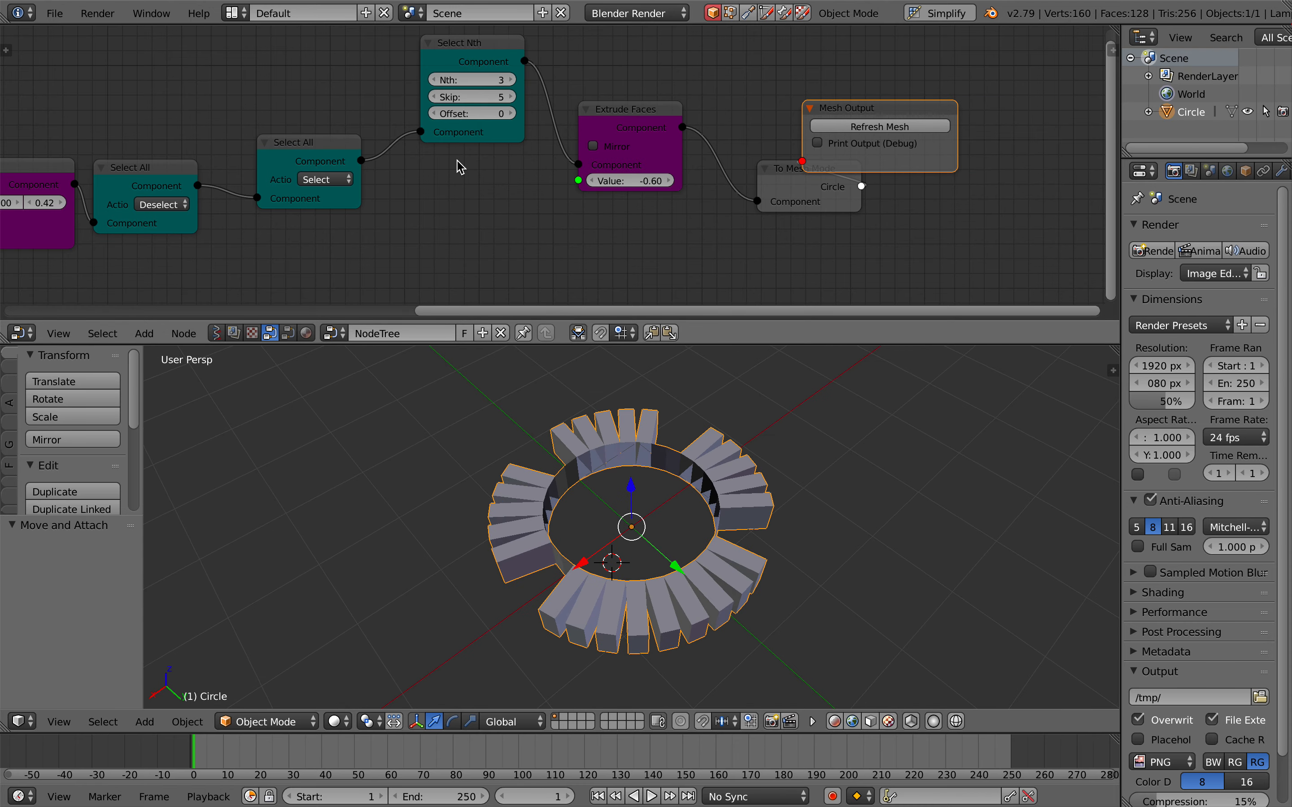
Move the Mesh Output node clear of the To Mesh Mode node and refresh the mesh repeatedly.
{"action": "left_click_drag", "start_coordinate": [847, 111], "coordinate": [924, 121]}
{"action": "left_click", "coordinate": [943, 136]}
{"action": "left_click", "coordinate": [943, 137]}
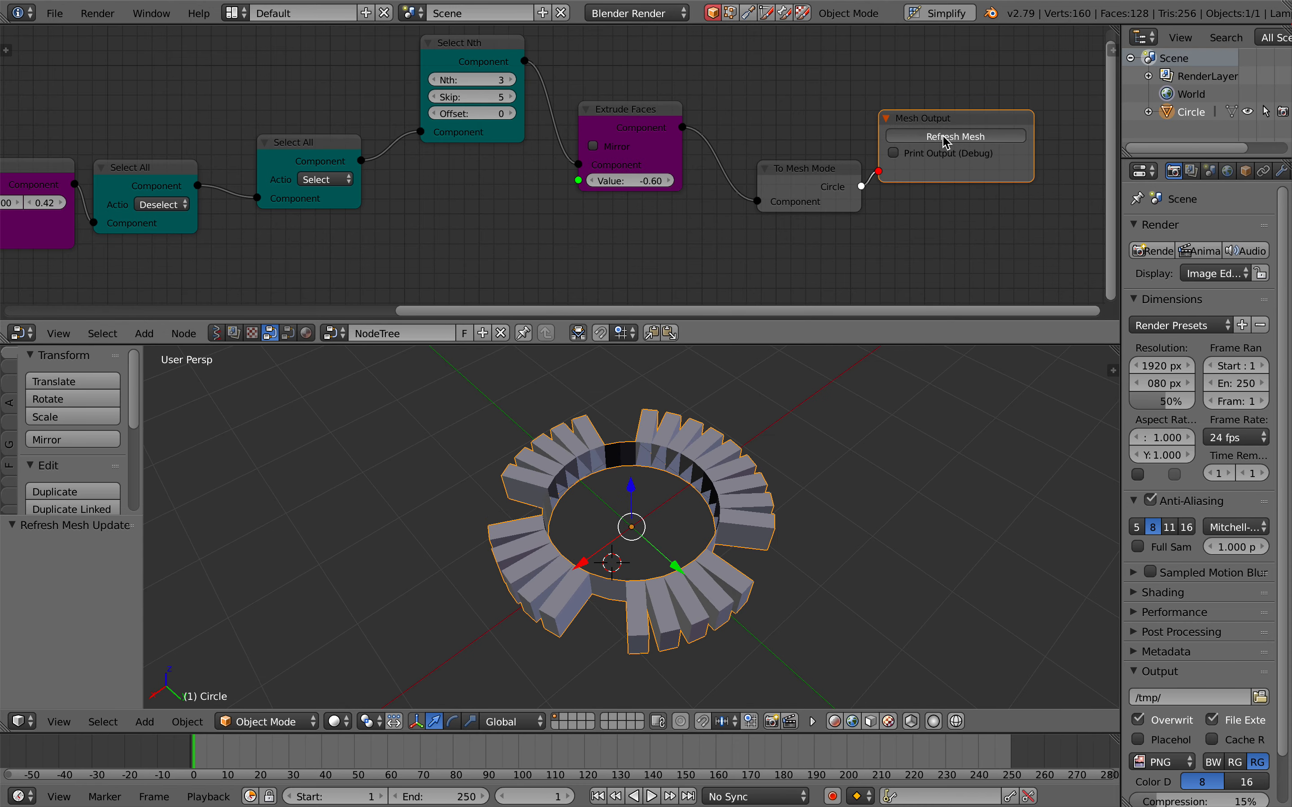
{"action": "left_click", "coordinate": [943, 137]}
{"action": "left_click", "coordinate": [944, 138]}
{"action": "left_click", "coordinate": [945, 138]}
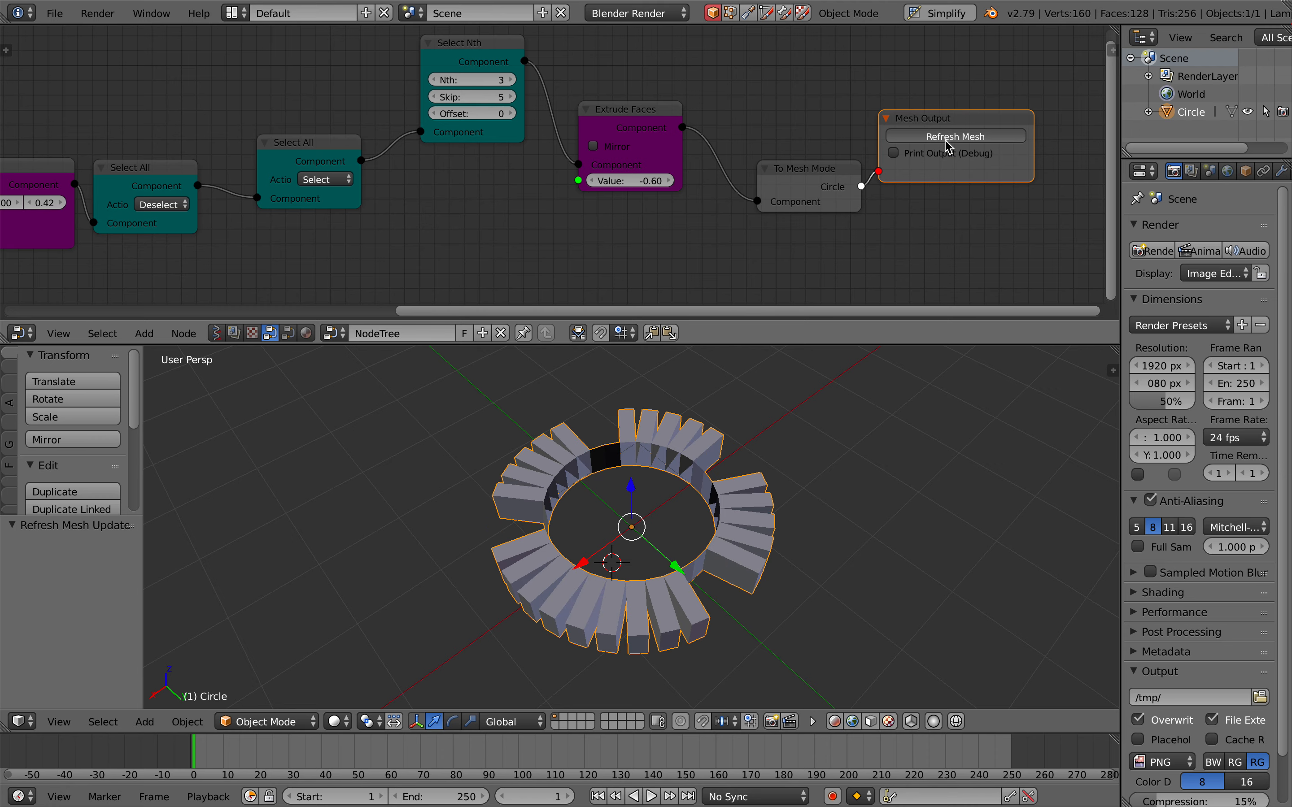
{"action": "left_click", "coordinate": [945, 138]}
Save over the current file.
{"action": "middle_click_drag", "start_coordinate": [517, 521], "coordinate": [515, 522]}
{"action": "key", "text": "ctrl+s"}
{"action": "left_click", "coordinate": [515, 521]}
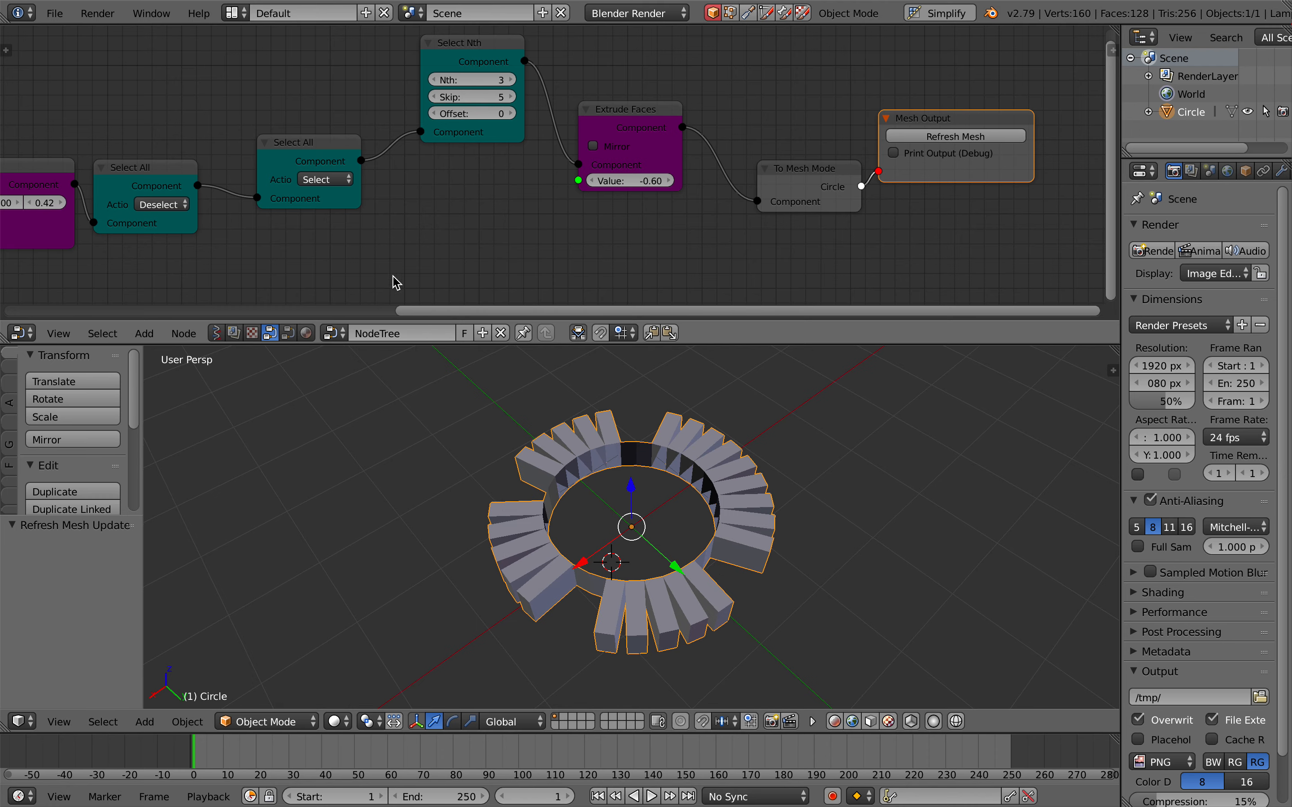
Set the Z value of the Extrude Edges node to 0.66.
{"action": "scroll", "coordinate": [280, 208], "scroll_direction": "left", "scroll_amount": 3}
{"action": "scroll", "coordinate": [212, 205], "scroll_direction": "left", "scroll_amount": 8}
{"action": "left_click_drag", "start_coordinate": [302, 199], "coordinate": [320, 201]}
{"action": "scroll", "coordinate": [213, 203], "scroll_direction": "left", "scroll_amount": 8}
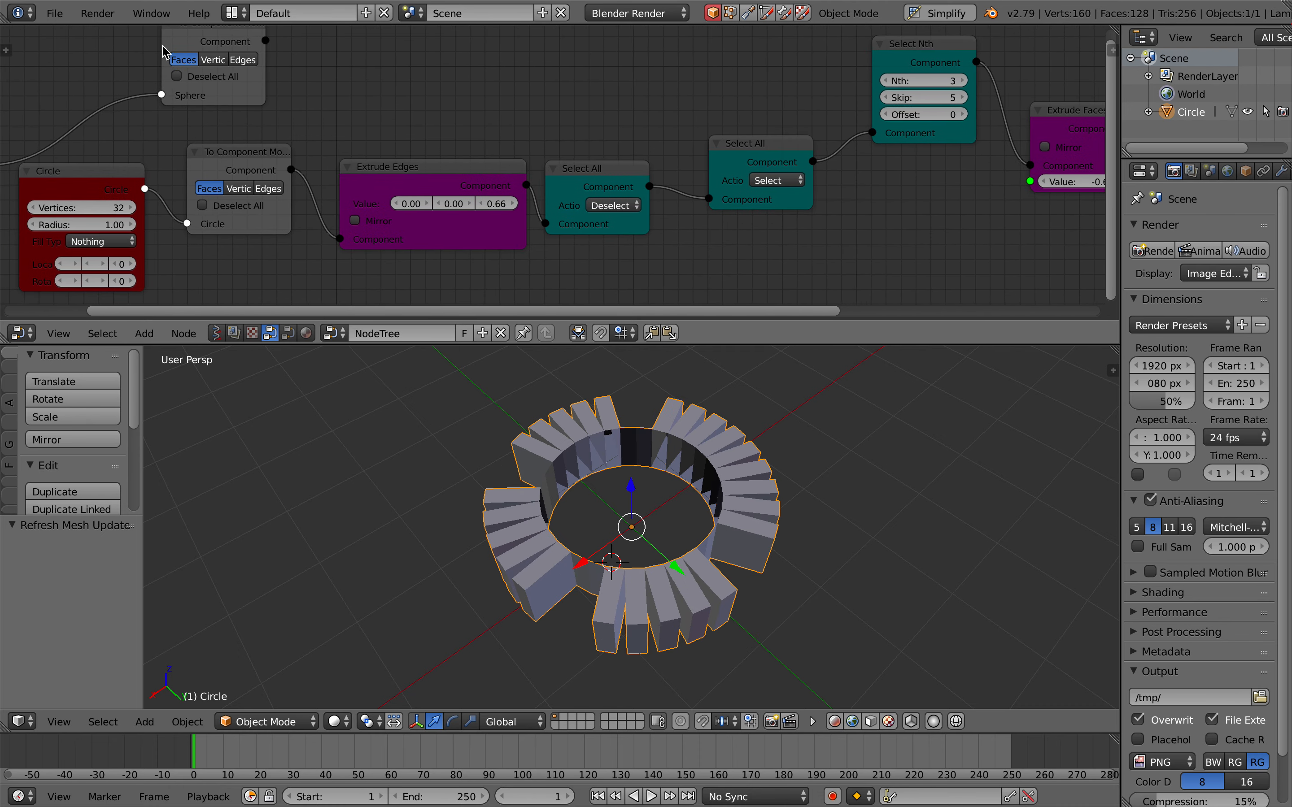
Delete the unused sphere nodes and the unused Grid node, keeping only the circle's node chain.
{"action": "scroll", "coordinate": [265, 92], "scroll_direction": "down", "scroll_amount": 2}
{"action": "left_click", "coordinate": [339, 87]}
{"action": "key", "text": "x"}
{"action": "left_click", "coordinate": [188, 165]}
{"action": "key", "text": "x"}
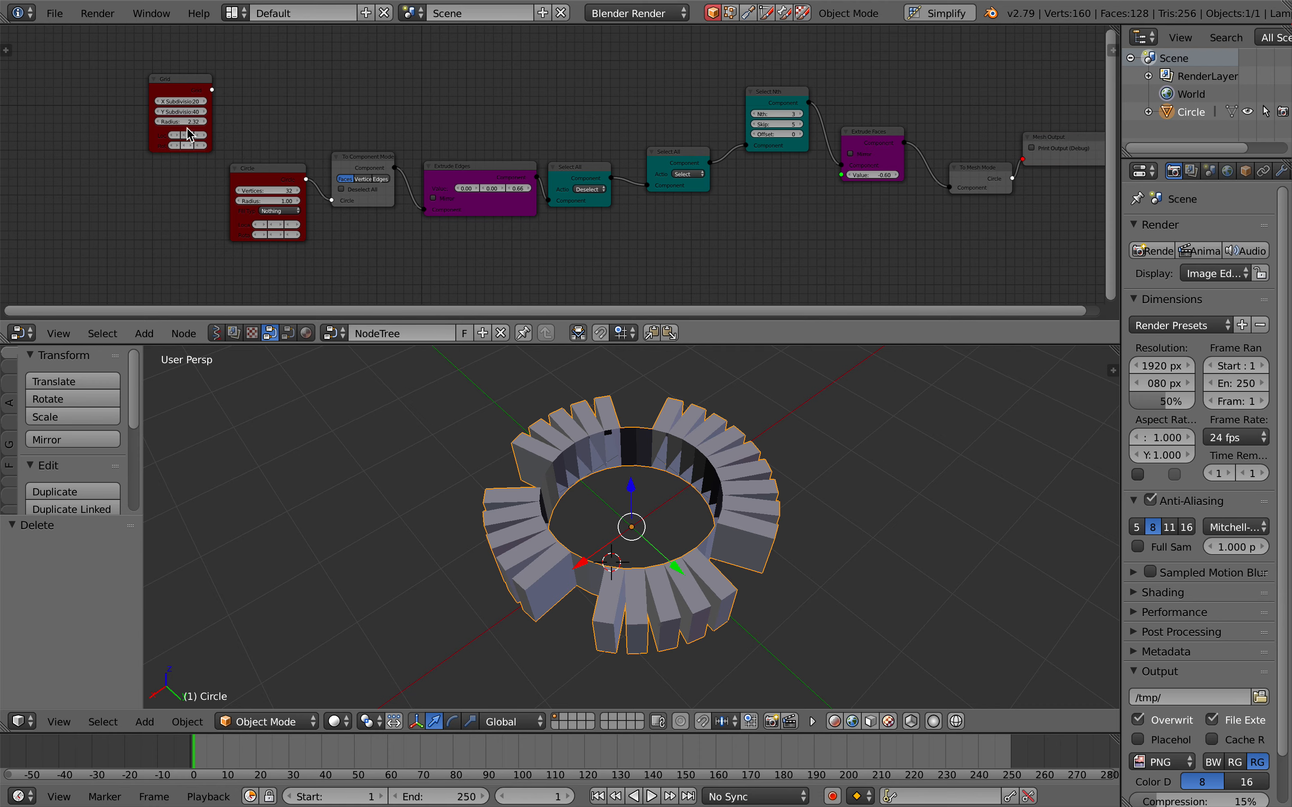
{"action": "left_click", "coordinate": [188, 86]}
{"action": "key", "text": "x"}
{"action": "scroll", "coordinate": [291, 96], "scroll_direction": "right", "scroll_amount": 2}
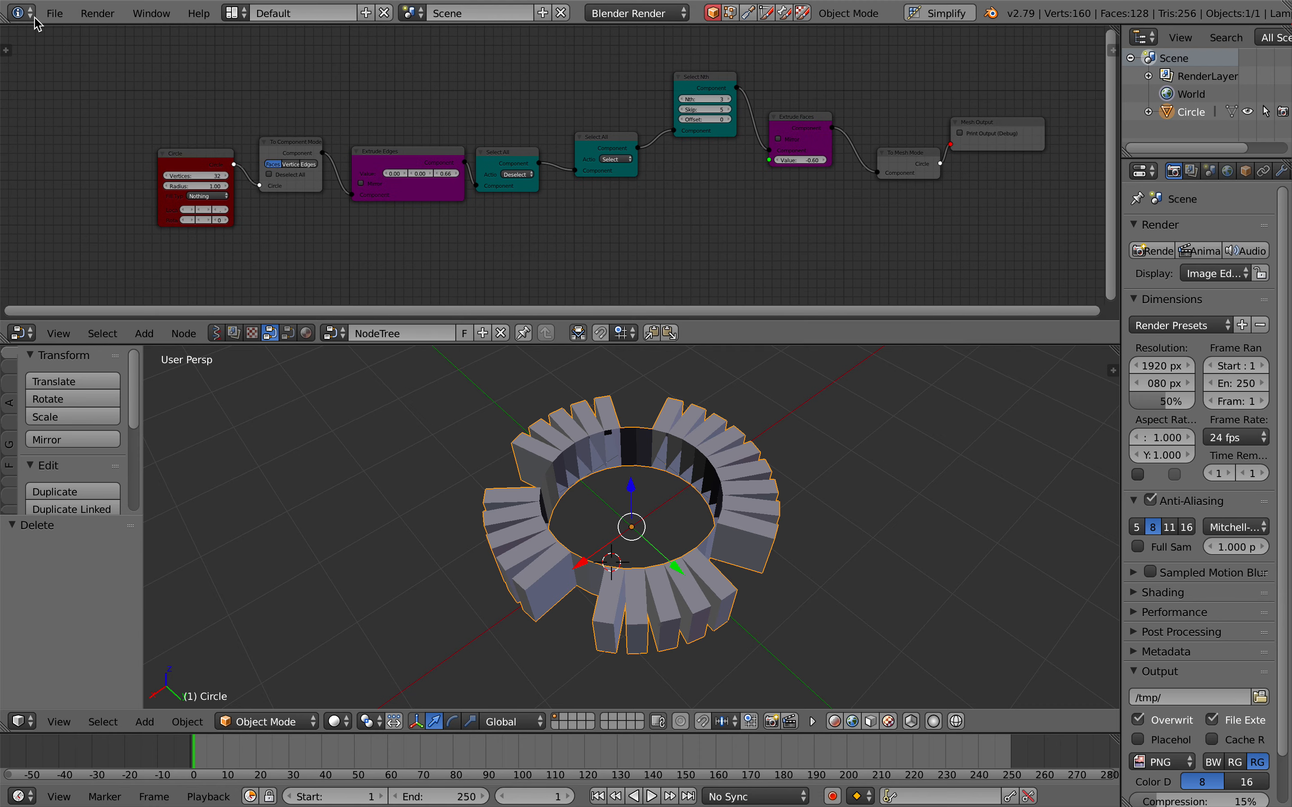
Open the recent file circle_006.blend.
{"action": "left_click", "coordinate": [55, 13]}
{"action": "mouse_move", "coordinate": [115, 72]}
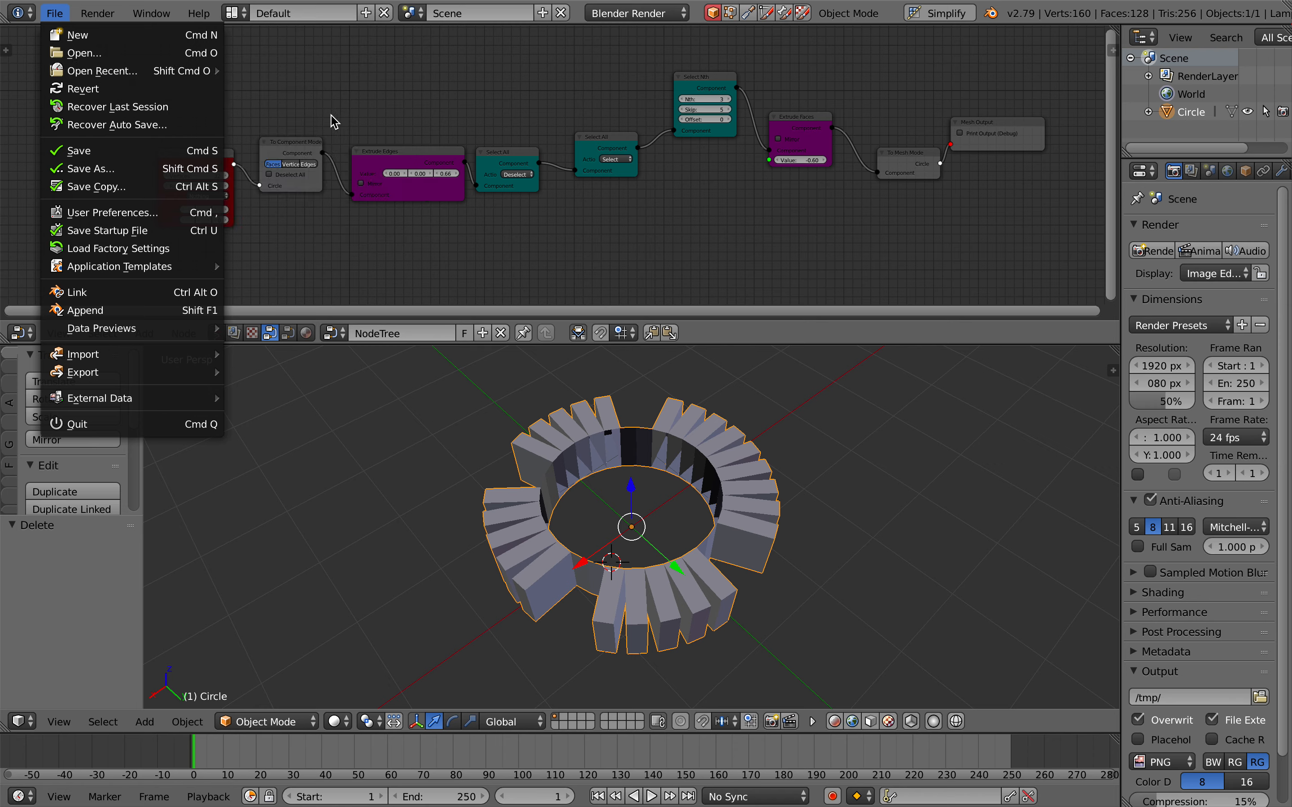
{"action": "mouse_move", "coordinate": [193, 71]}
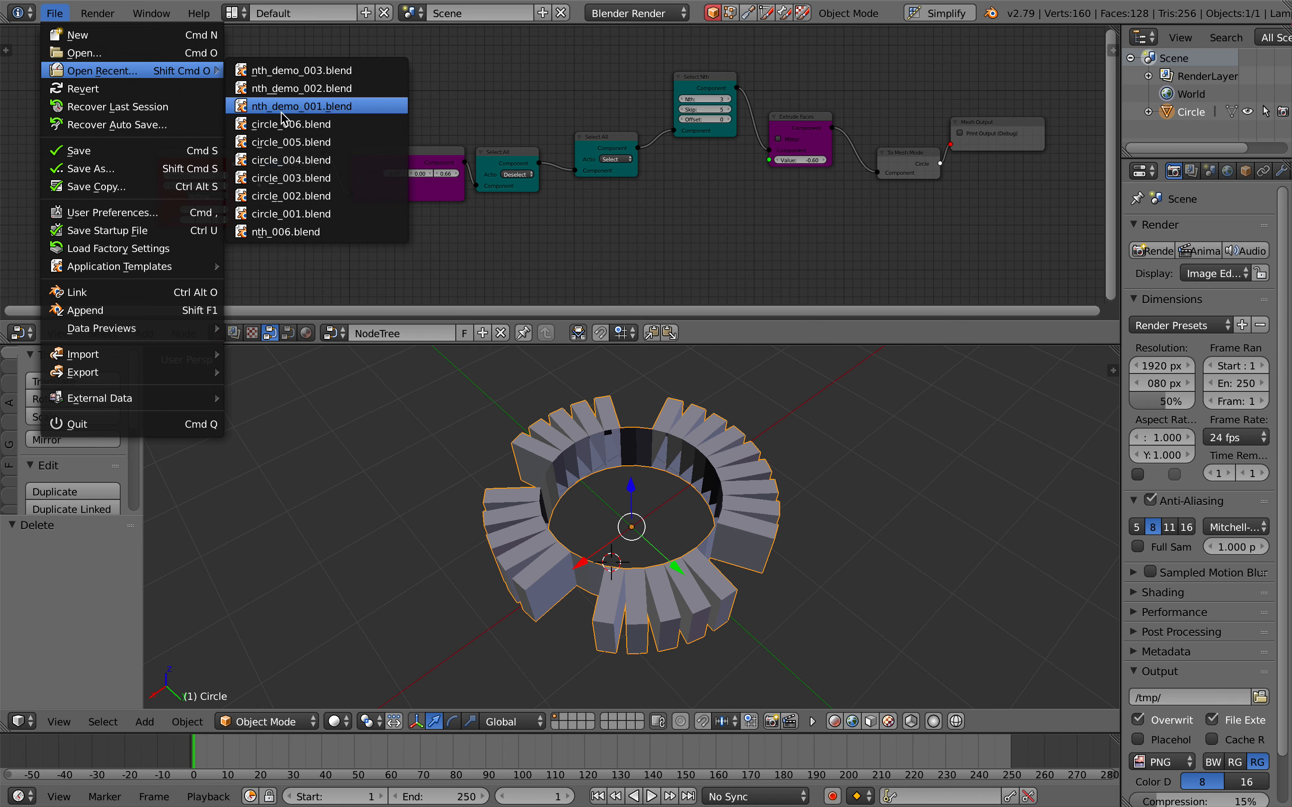
{"action": "left_click", "coordinate": [308, 126]}
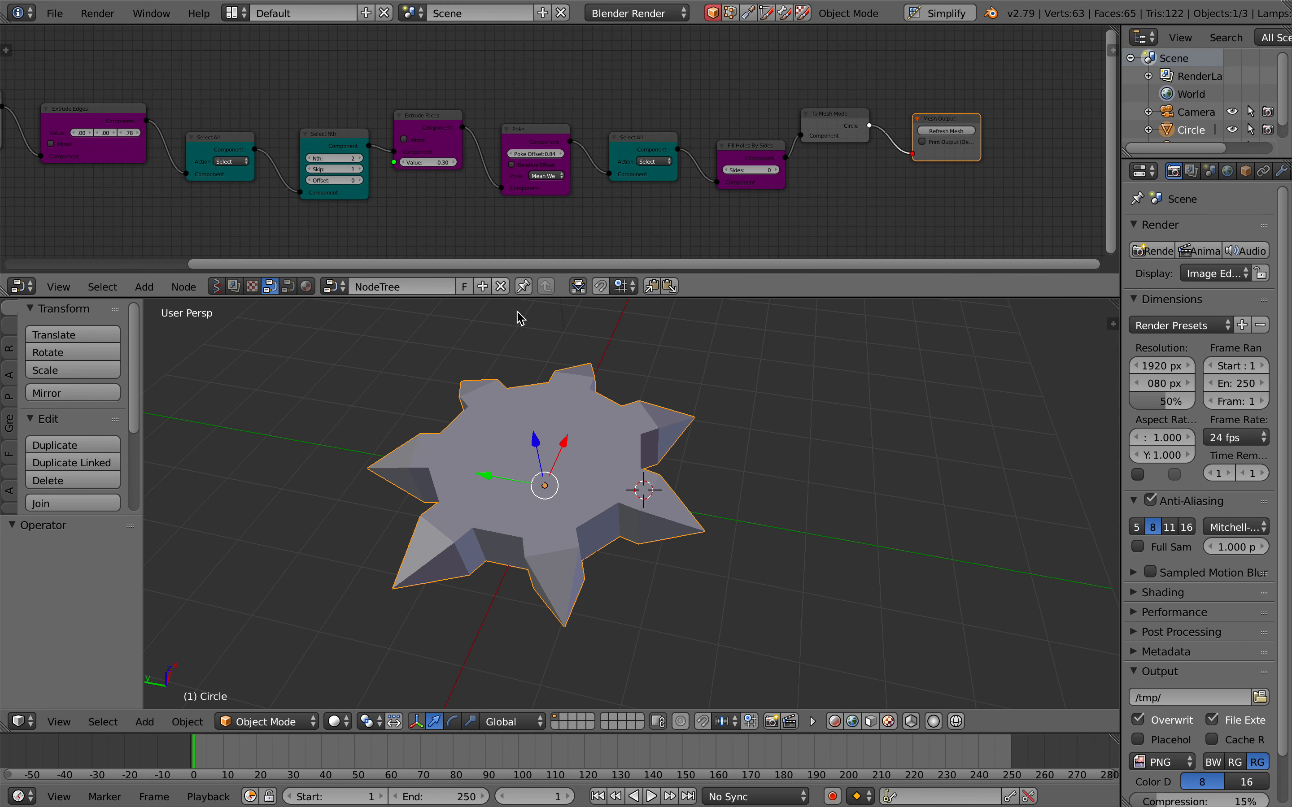
Widen the Extrude Edges node, set its Z value to 0.84 and refresh the mesh.
{"action": "scroll", "coordinate": [542, 356], "scroll_direction": "right", "scroll_amount": 5}
{"action": "scroll", "coordinate": [462, 151], "scroll_direction": "left", "scroll_amount": 5}
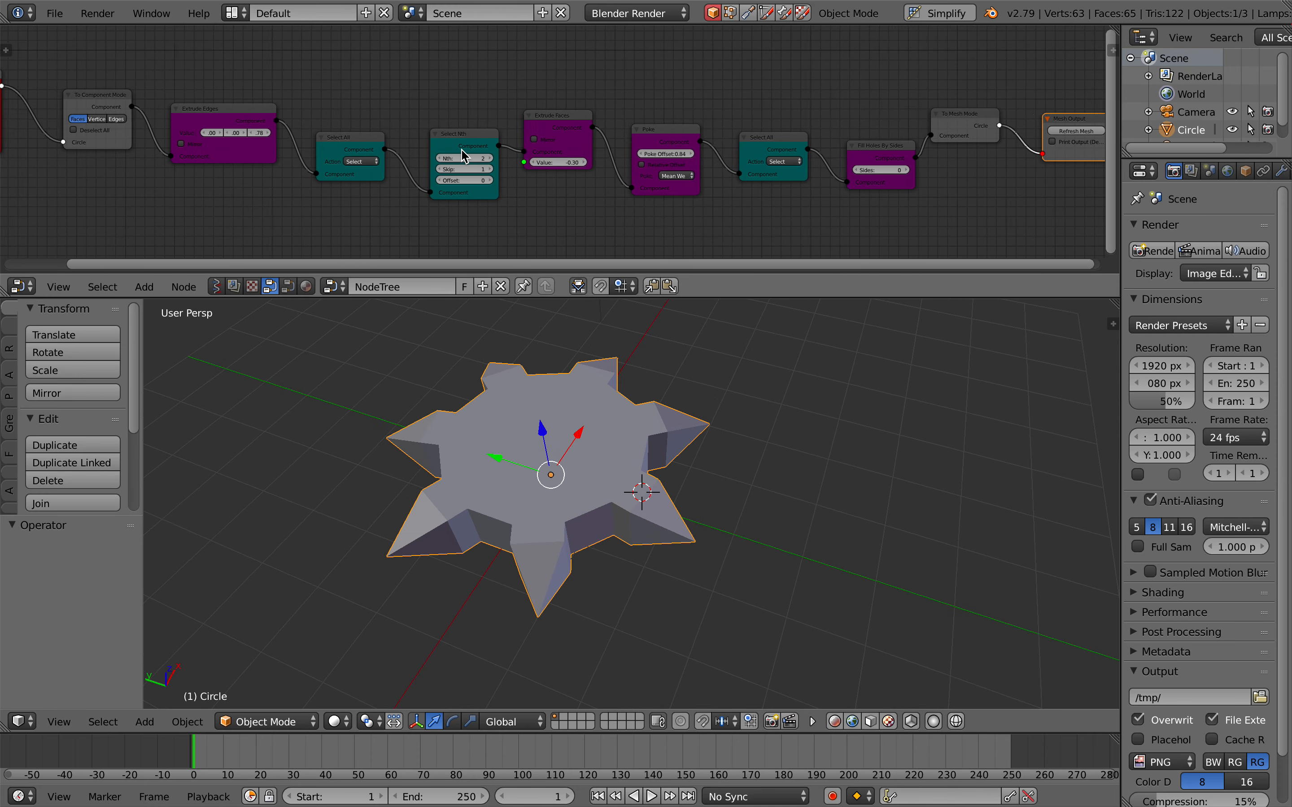
{"action": "scroll", "coordinate": [464, 155], "scroll_direction": "left", "scroll_amount": 8}
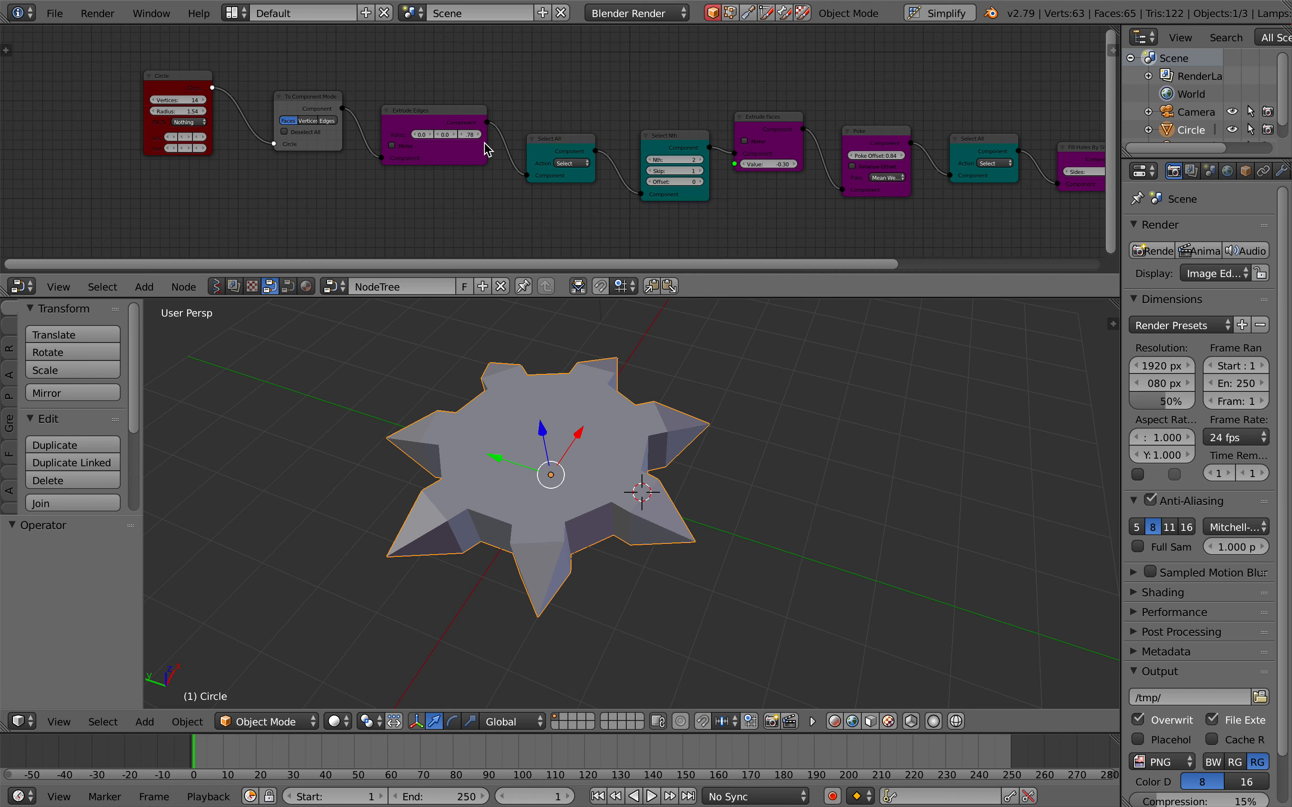
{"action": "left_click_drag", "start_coordinate": [486, 151], "coordinate": [536, 127]}
{"action": "scroll", "coordinate": [603, 117], "scroll_direction": "right", "scroll_amount": 11}
{"action": "scroll", "coordinate": [600, 110], "scroll_direction": "right", "scroll_amount": 9}
{"action": "left_click", "coordinate": [716, 121]}
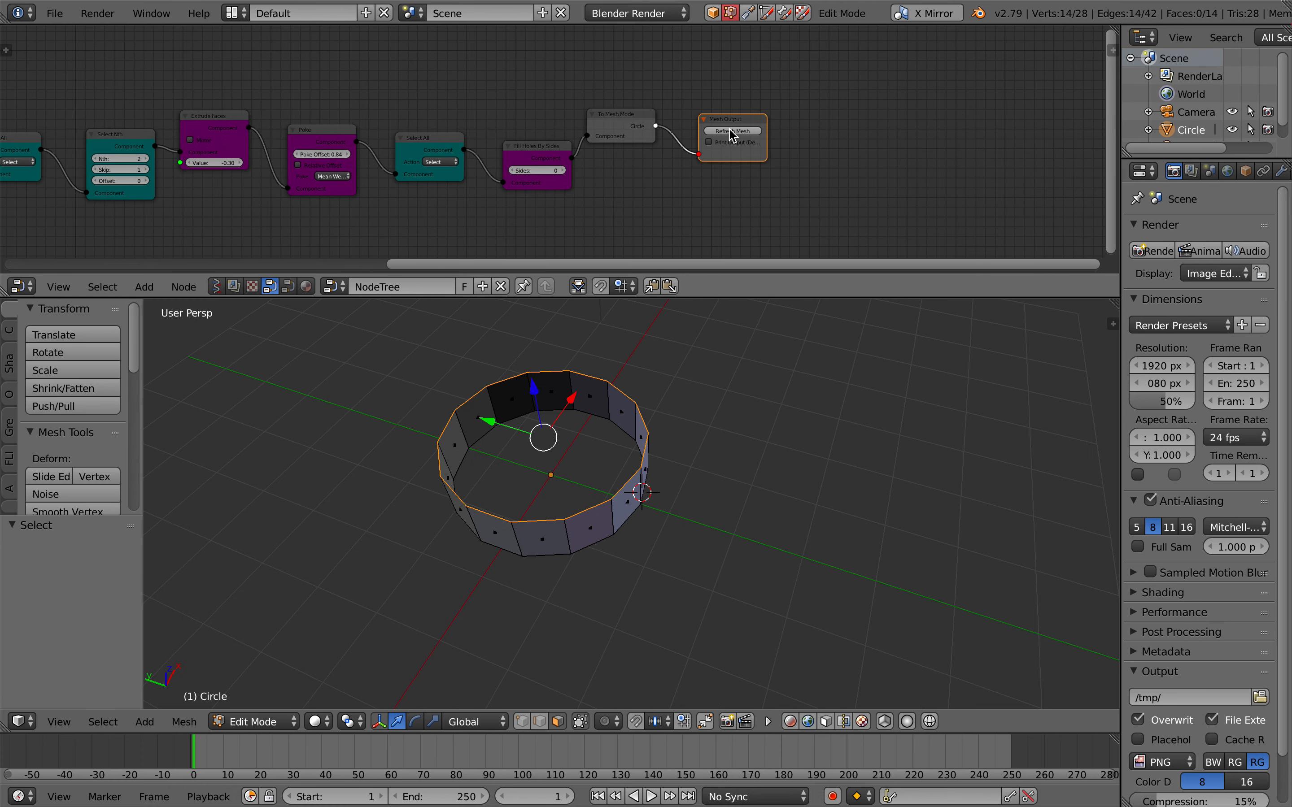
{"action": "left_click", "coordinate": [730, 130]}
Set the Circle node's vertices to 22 and reposition the Circle, To Component Mode and Extrude Edges nodes.
{"action": "scroll", "coordinate": [632, 157], "scroll_direction": "left", "scroll_amount": 7}
{"action": "scroll", "coordinate": [634, 162], "scroll_direction": "left", "scroll_amount": 10}
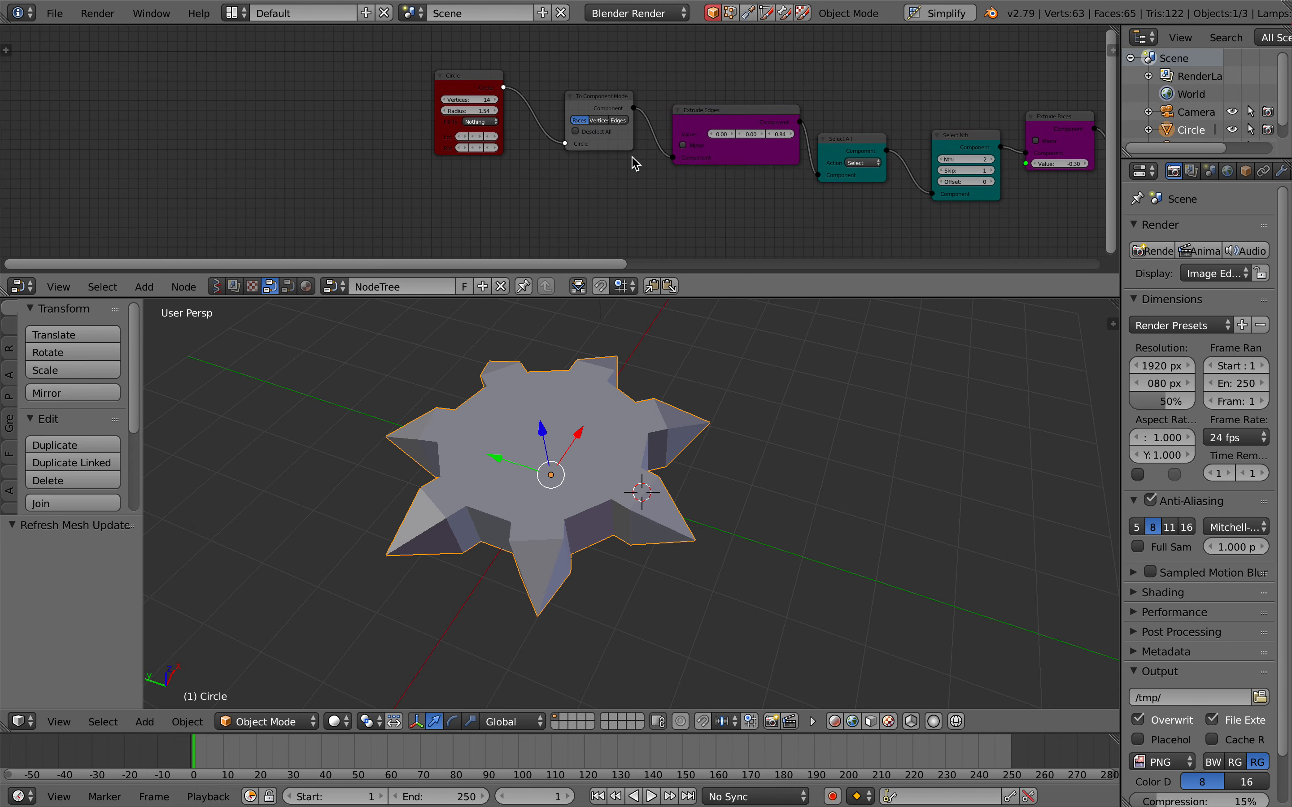
{"action": "scroll", "coordinate": [572, 118], "scroll_direction": "up", "scroll_amount": 1}
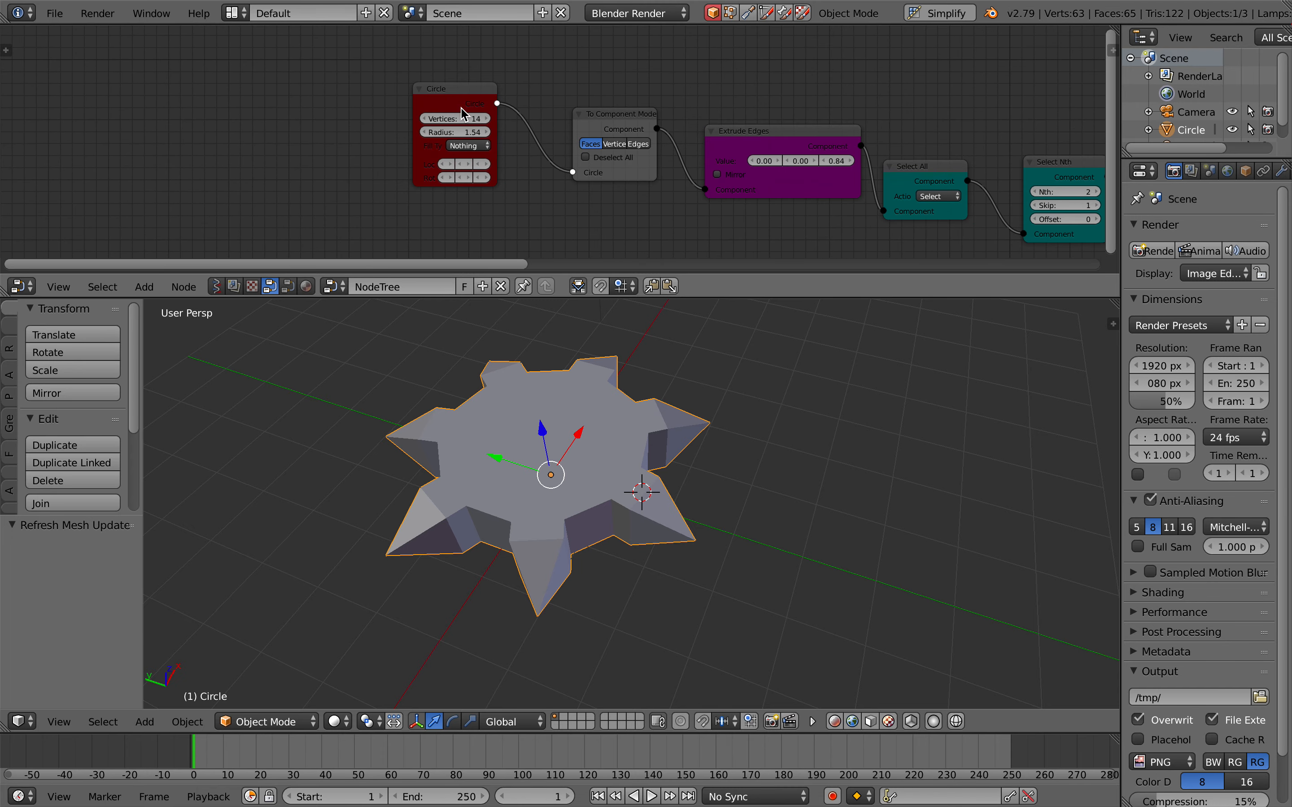
{"action": "left_click_drag", "start_coordinate": [470, 118], "coordinate": [409, 102]}
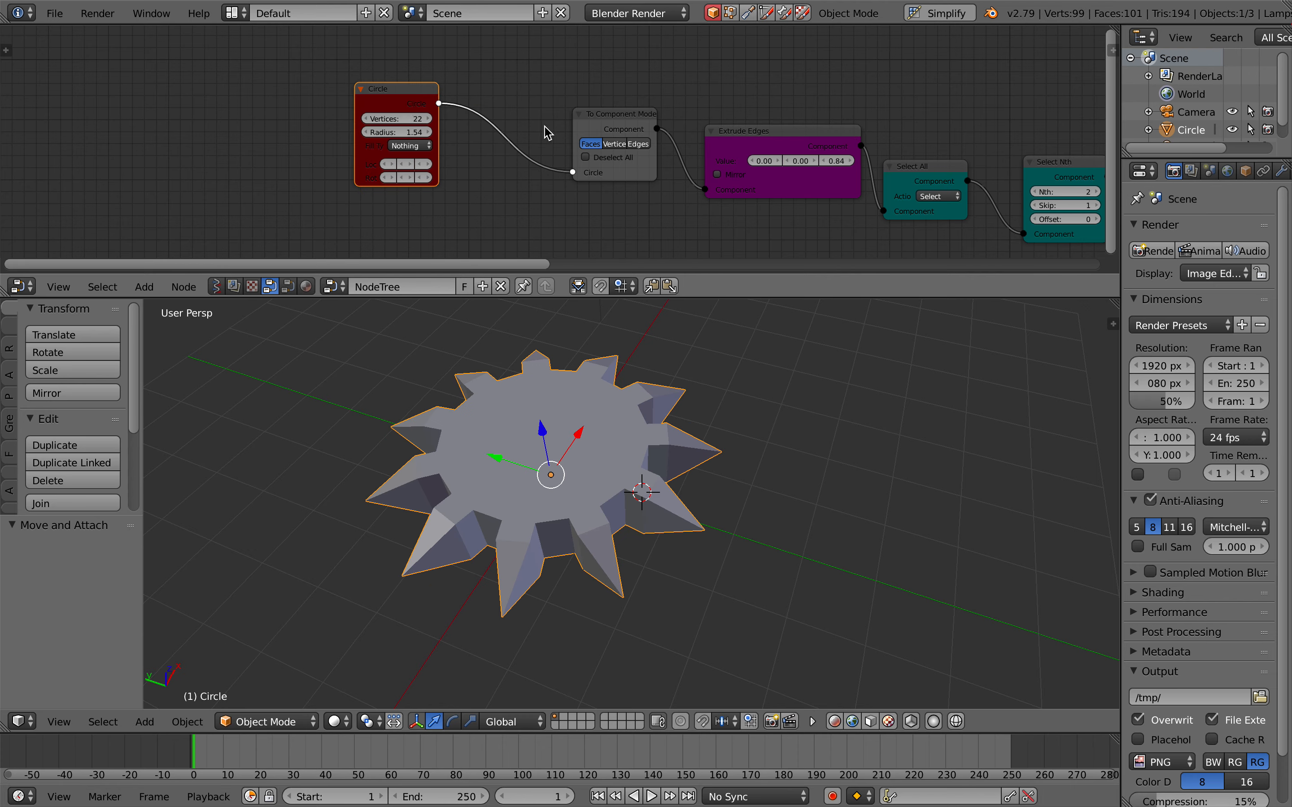
{"action": "left_click_drag", "start_coordinate": [611, 118], "coordinate": [549, 104]}
{"action": "middle_click_drag", "start_coordinate": [530, 154], "coordinate": [516, 155]}
{"action": "left_click_drag", "start_coordinate": [741, 152], "coordinate": [675, 138]}
Set the Extrude Edges Z value to 1.14 and reposition the first Select All and the Select Nth nodes.
{"action": "scroll", "coordinate": [703, 171], "scroll_direction": "right", "scroll_amount": 5}
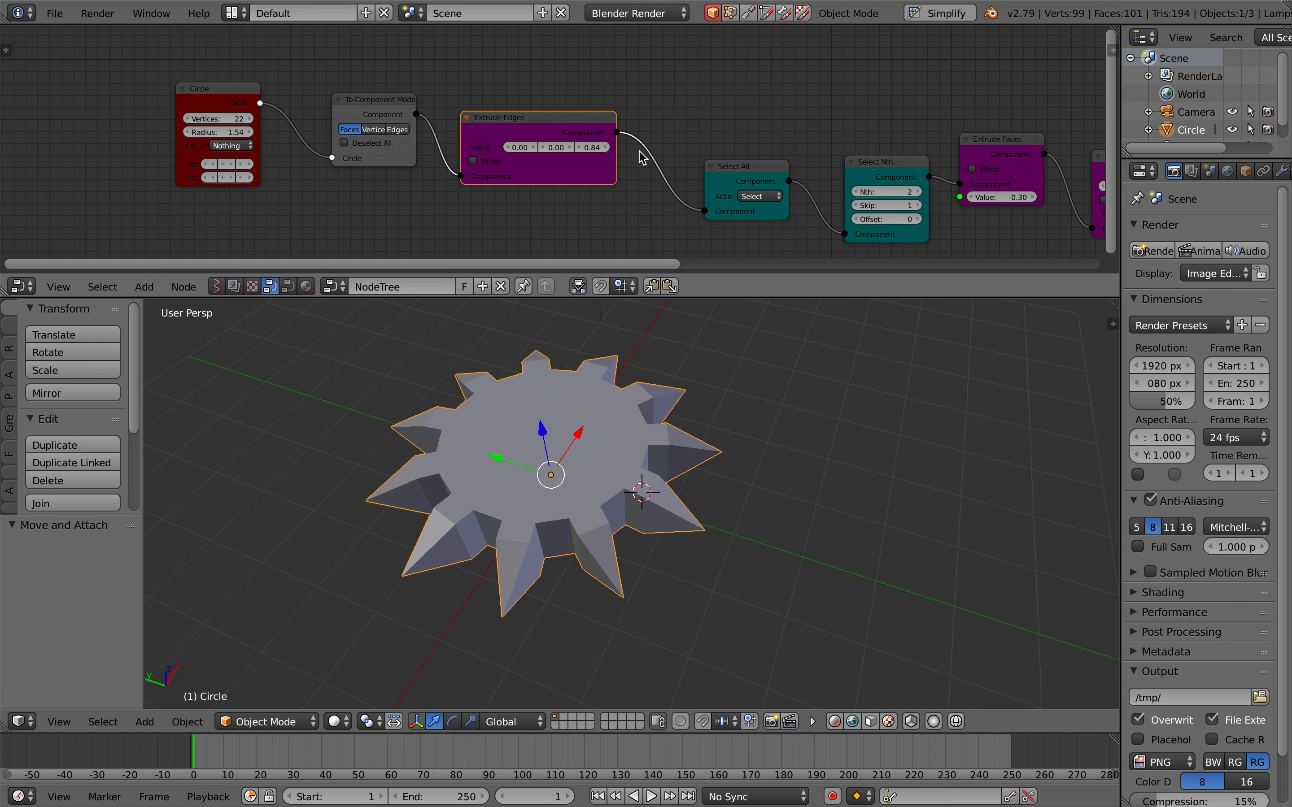
{"action": "left_click_drag", "start_coordinate": [592, 148], "coordinate": [601, 155]}
{"action": "scroll", "coordinate": [550, 128], "scroll_direction": "right", "scroll_amount": 3}
{"action": "left_click_drag", "start_coordinate": [607, 213], "coordinate": [584, 193]}
{"action": "scroll", "coordinate": [590, 177], "scroll_direction": "right", "scroll_amount": 2}
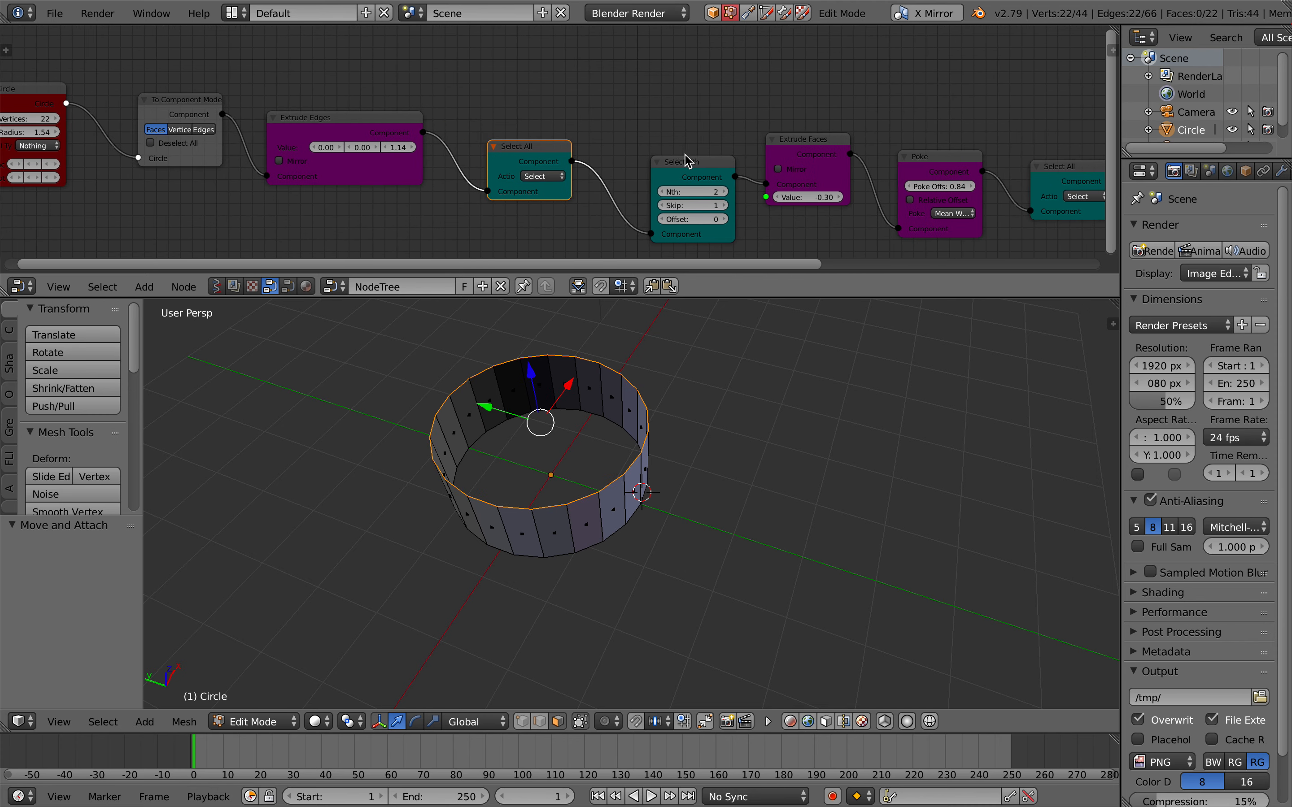
{"action": "left_click_drag", "start_coordinate": [528, 146], "coordinate": [502, 128]}
{"action": "left_click_drag", "start_coordinate": [683, 162], "coordinate": [651, 141]}
Try higher Nth values on the Select Nth node, and restore Nth to 2.
{"action": "left_click", "coordinate": [690, 170]}
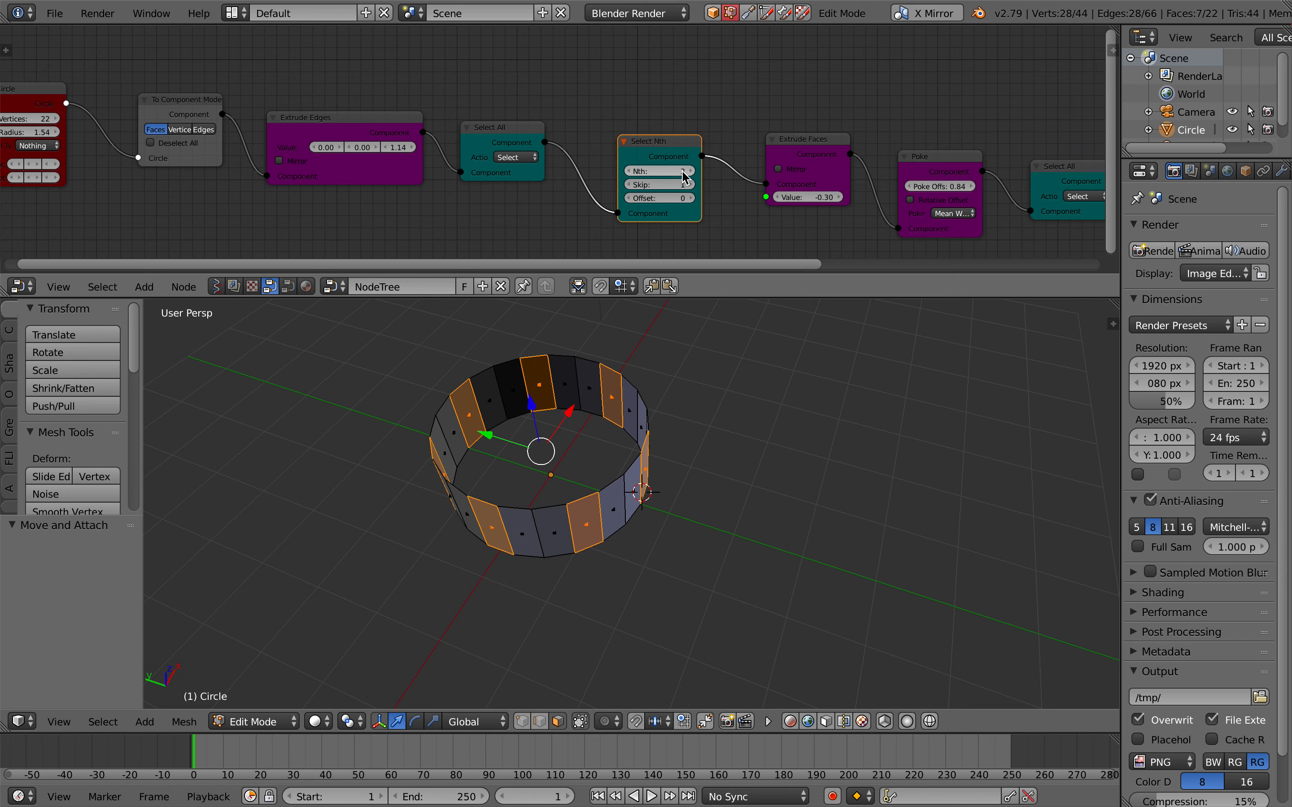
{"action": "left_click", "coordinate": [632, 171]}
{"action": "left_click", "coordinate": [690, 171]}
{"action": "left_click", "coordinate": [691, 171]}
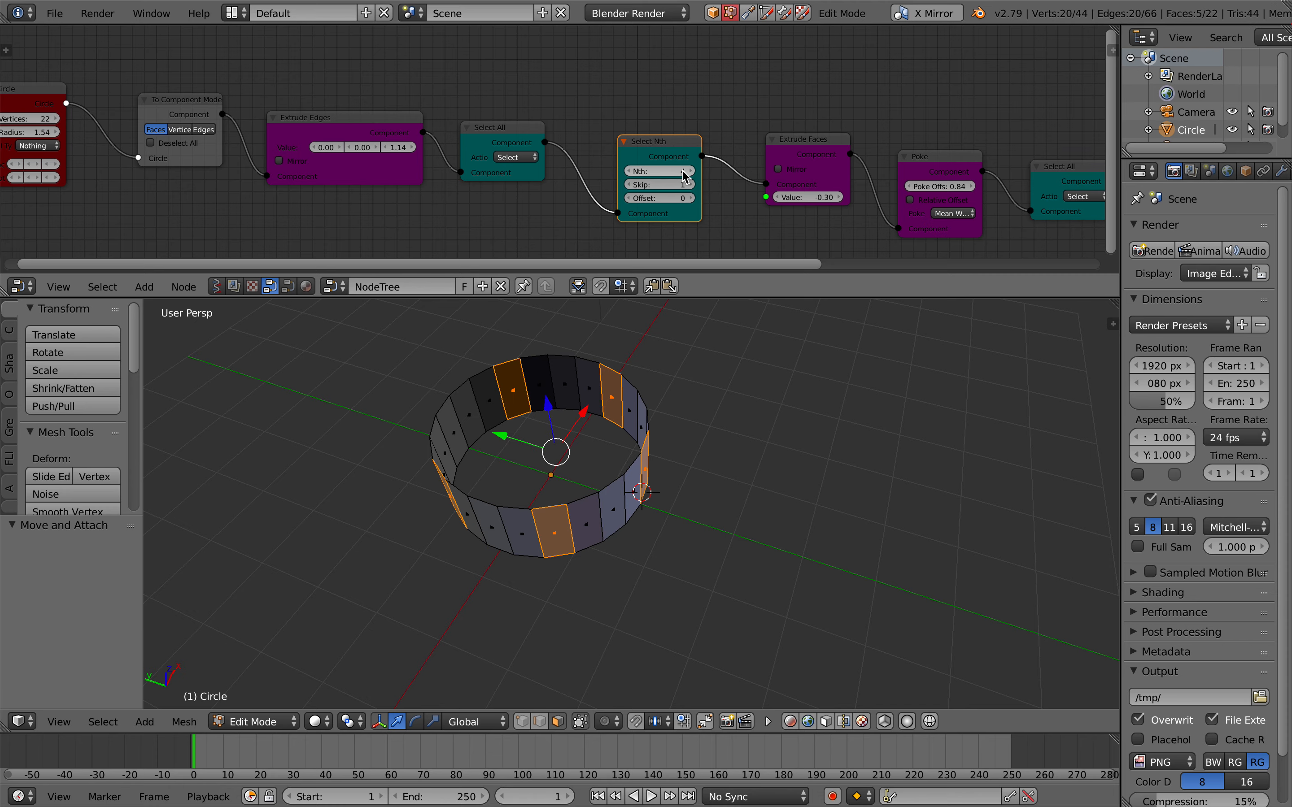
{"action": "left_click", "coordinate": [632, 171]}
{"action": "left_click", "coordinate": [632, 171]}
{"action": "scroll", "coordinate": [615, 435], "scroll_direction": "down", "scroll_amount": 5}
{"action": "scroll", "coordinate": [615, 434], "scroll_direction": "up", "scroll_amount": 3}
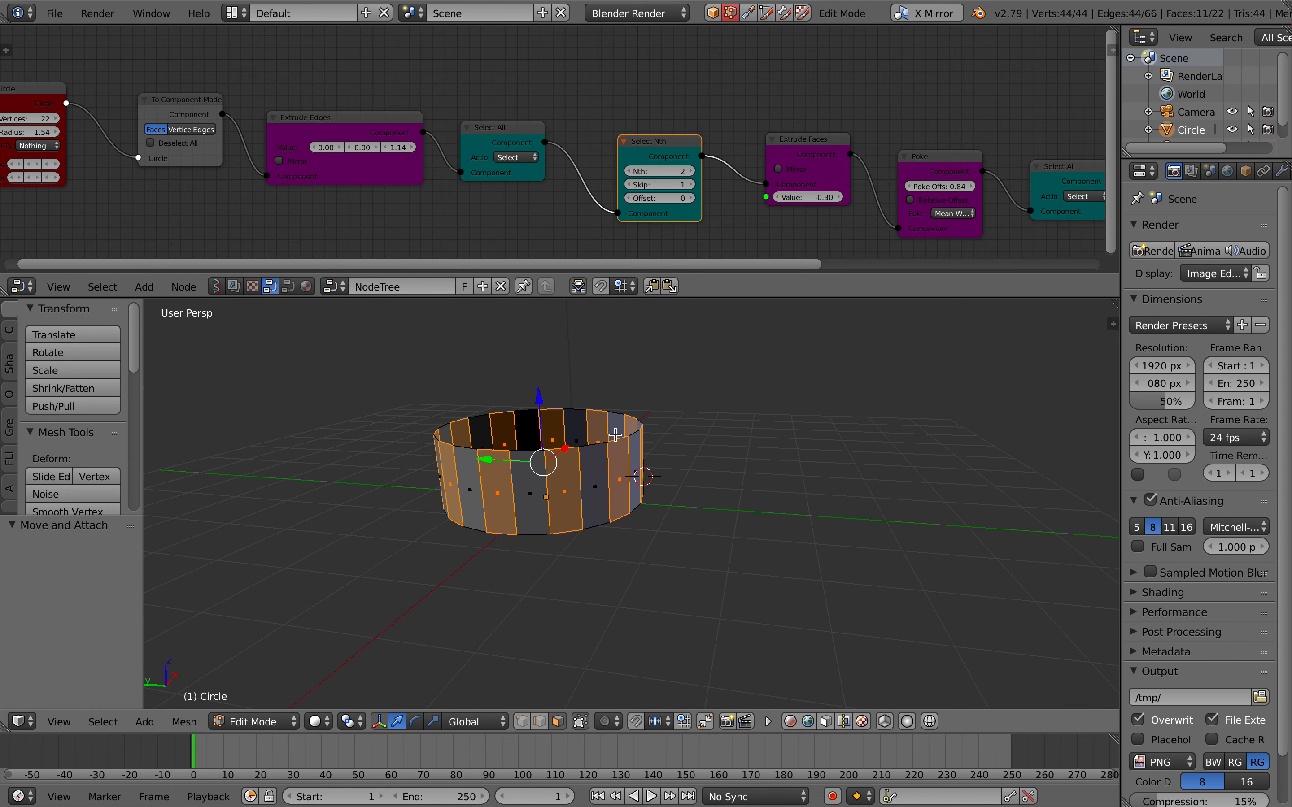
Try Extrude Faces values of -0.48 and -0.12 together with a Poke offset of 1.20.
{"action": "scroll", "coordinate": [615, 432], "scroll_direction": "right", "scroll_amount": 2}
{"action": "scroll", "coordinate": [615, 432], "scroll_direction": "right", "scroll_amount": 2}
{"action": "scroll", "coordinate": [750, 182], "scroll_direction": "right", "scroll_amount": 2}
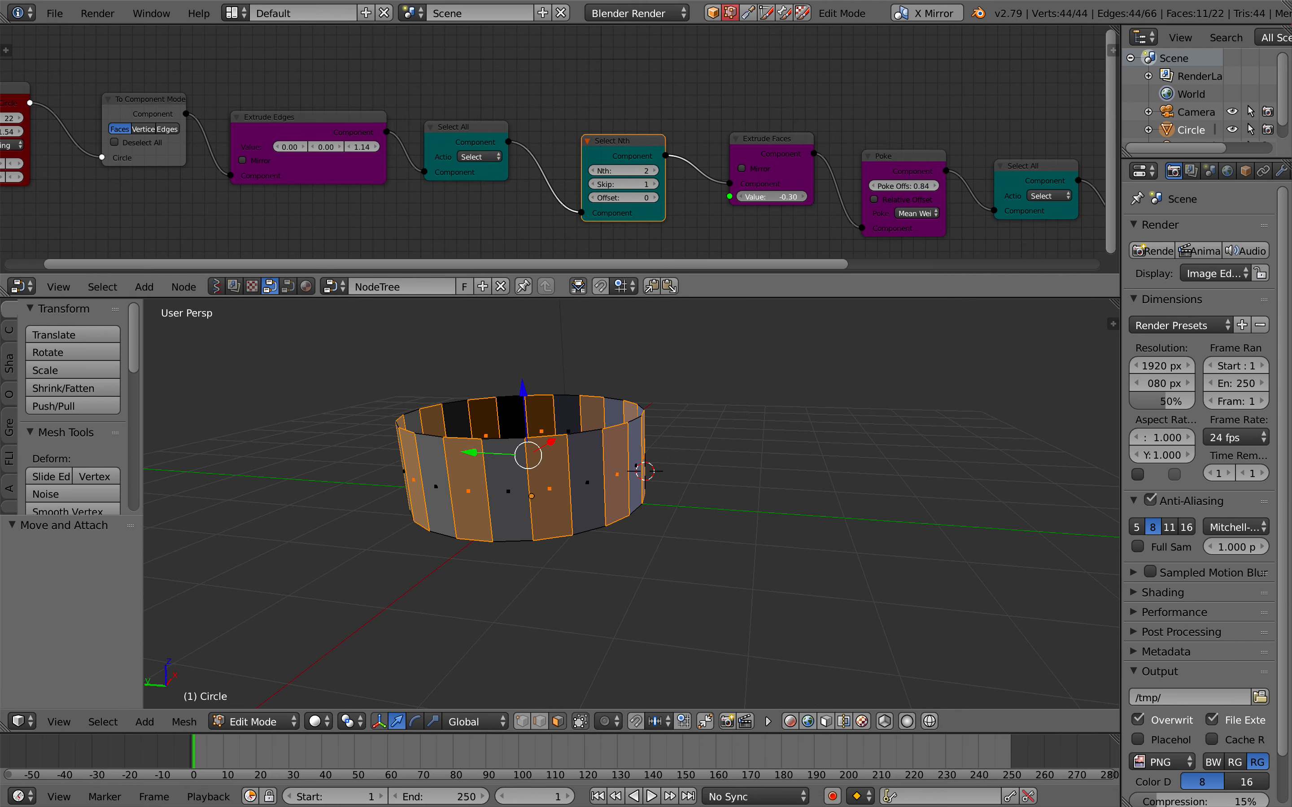
{"action": "left_click_drag", "start_coordinate": [770, 196], "coordinate": [757, 196]}
{"action": "scroll", "coordinate": [758, 196], "scroll_direction": "right", "scroll_amount": 6}
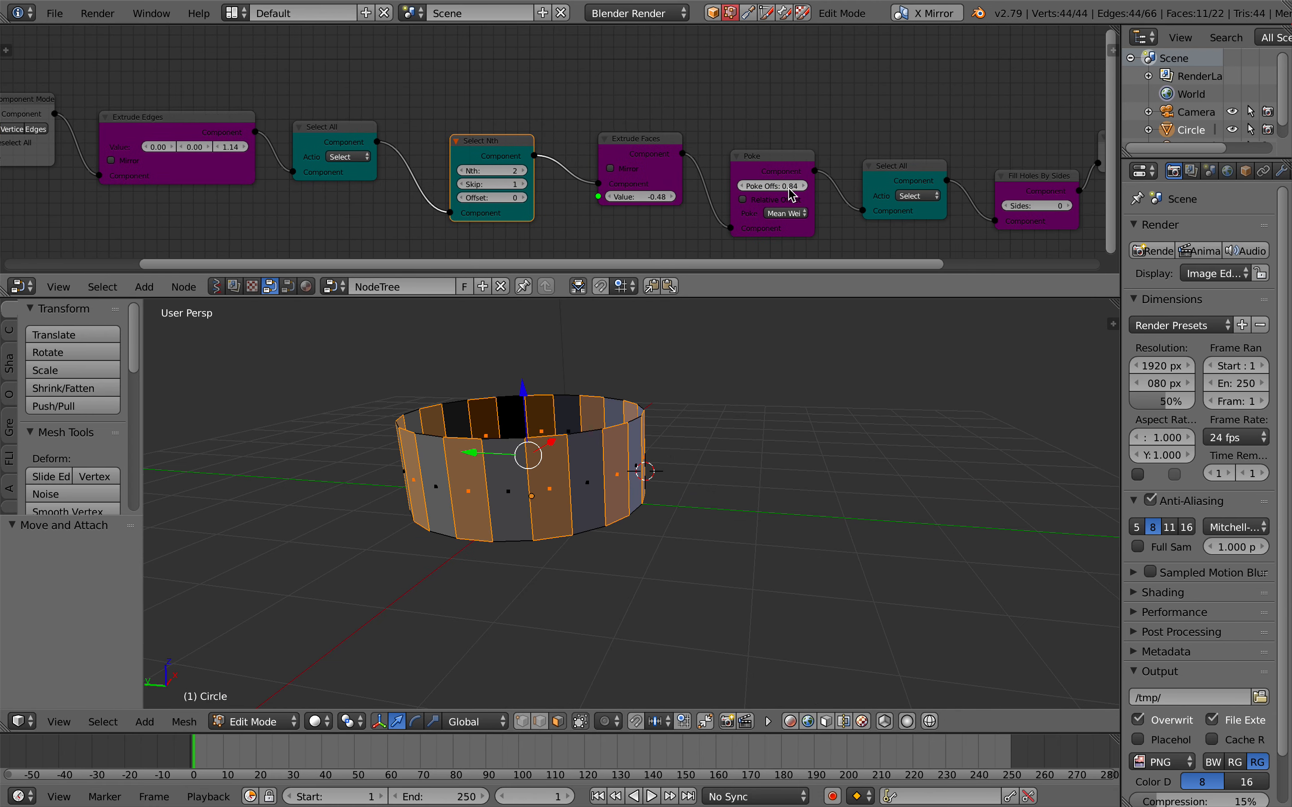
{"action": "left_click_drag", "start_coordinate": [657, 196], "coordinate": [649, 201]}
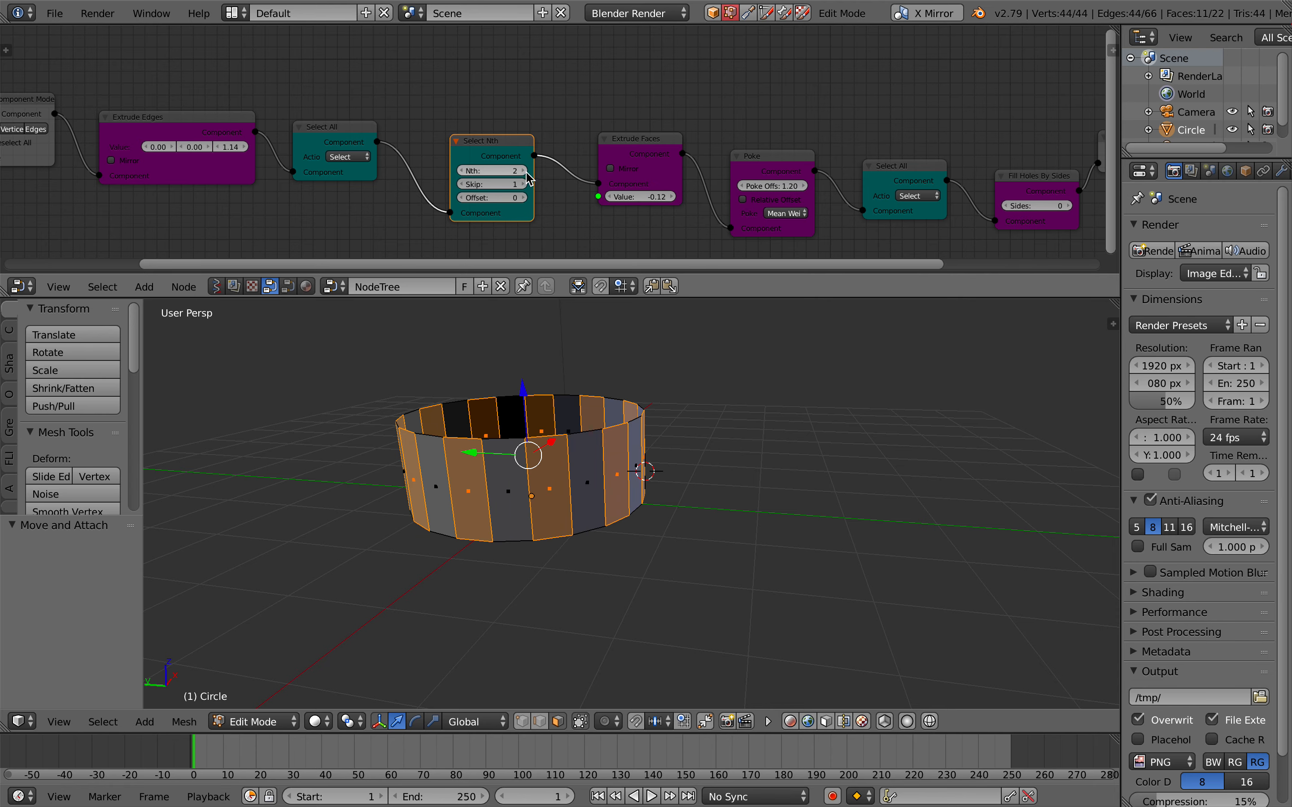
Activate the Mesh Output node and refresh the mesh.
{"action": "scroll", "coordinate": [581, 161], "scroll_direction": "right", "scroll_amount": 4}
{"action": "scroll", "coordinate": [688, 139], "scroll_direction": "right", "scroll_amount": 4}
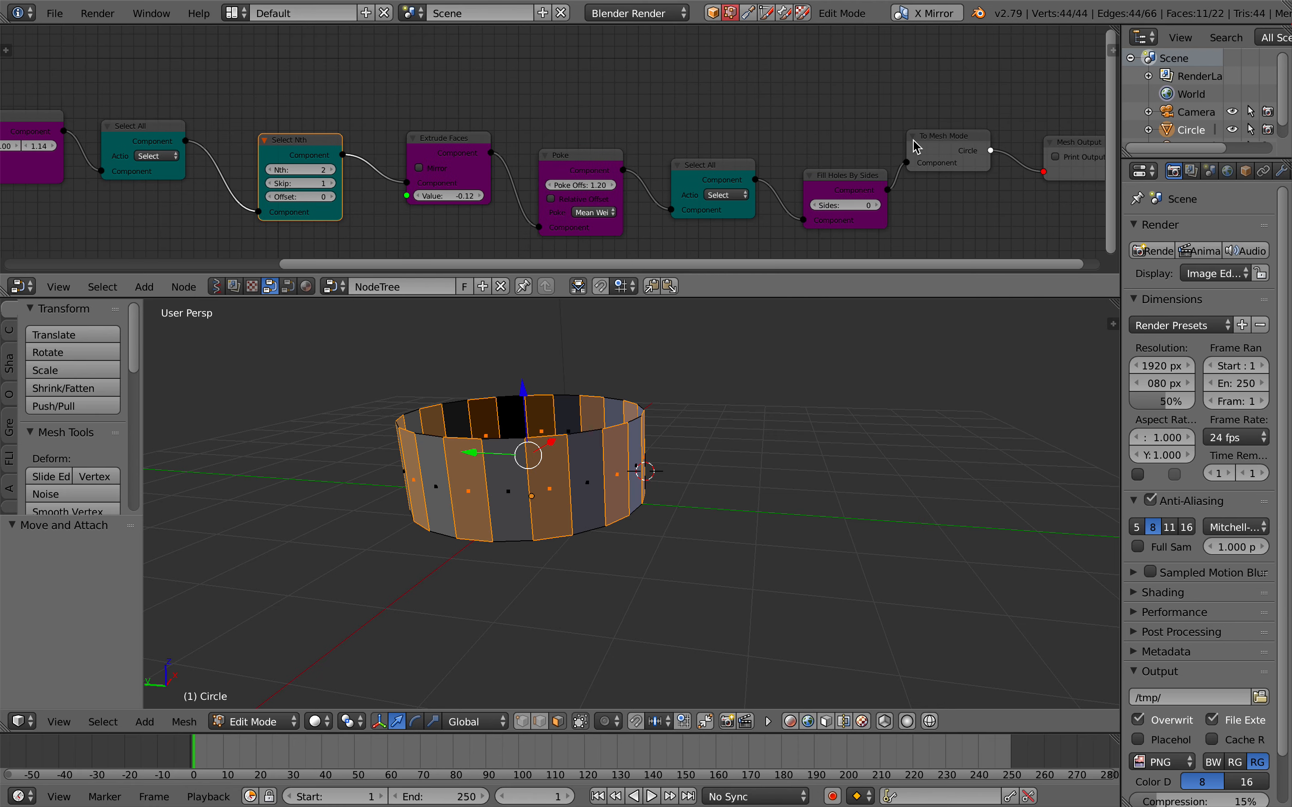
{"action": "scroll", "coordinate": [934, 144], "scroll_direction": "right", "scroll_amount": 10}
{"action": "left_click", "coordinate": [876, 152]}
{"action": "left_click", "coordinate": [871, 157]}
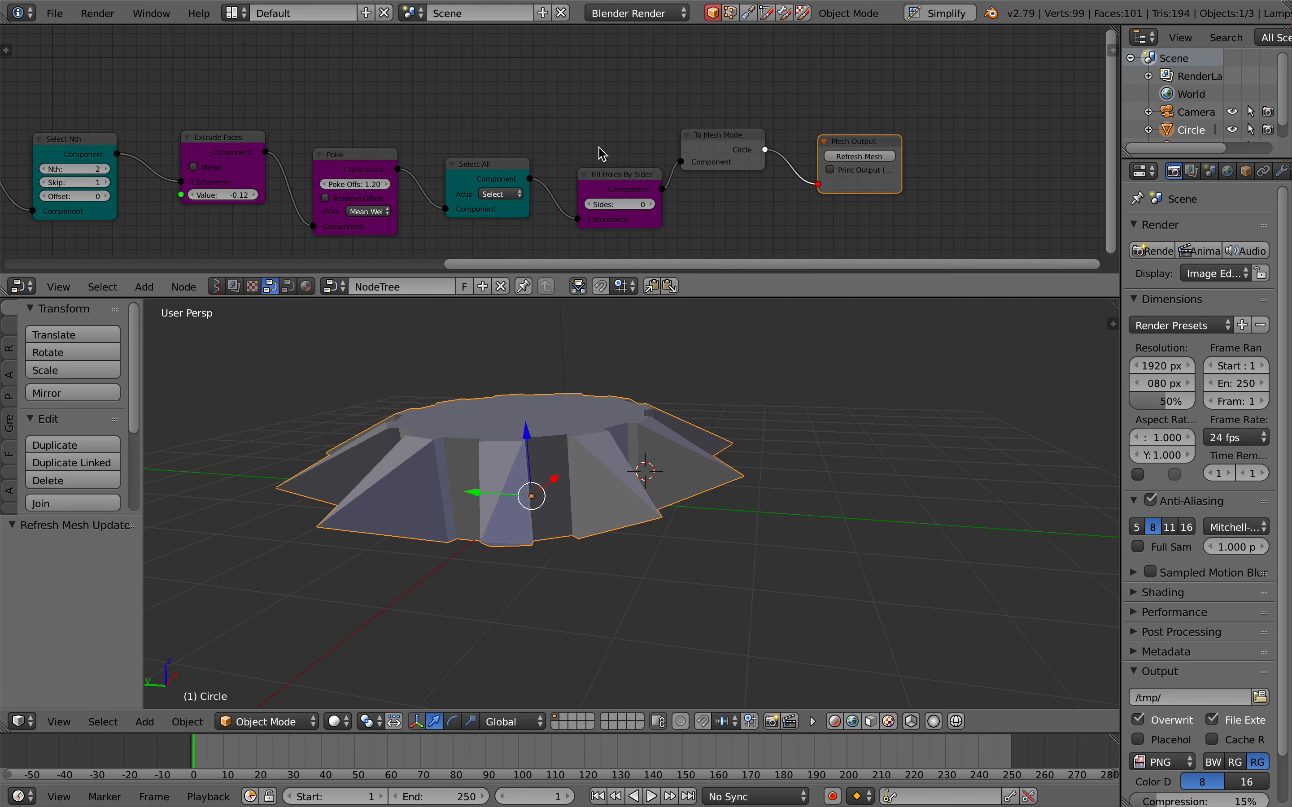
Set the Extrude Faces value to -0.84 and the Poke offset to 1.74 to lengthen the spikes.
{"action": "scroll", "coordinate": [367, 181], "scroll_direction": "left", "scroll_amount": 3}
{"action": "left_click_drag", "start_coordinate": [300, 196], "coordinate": [280, 188]}
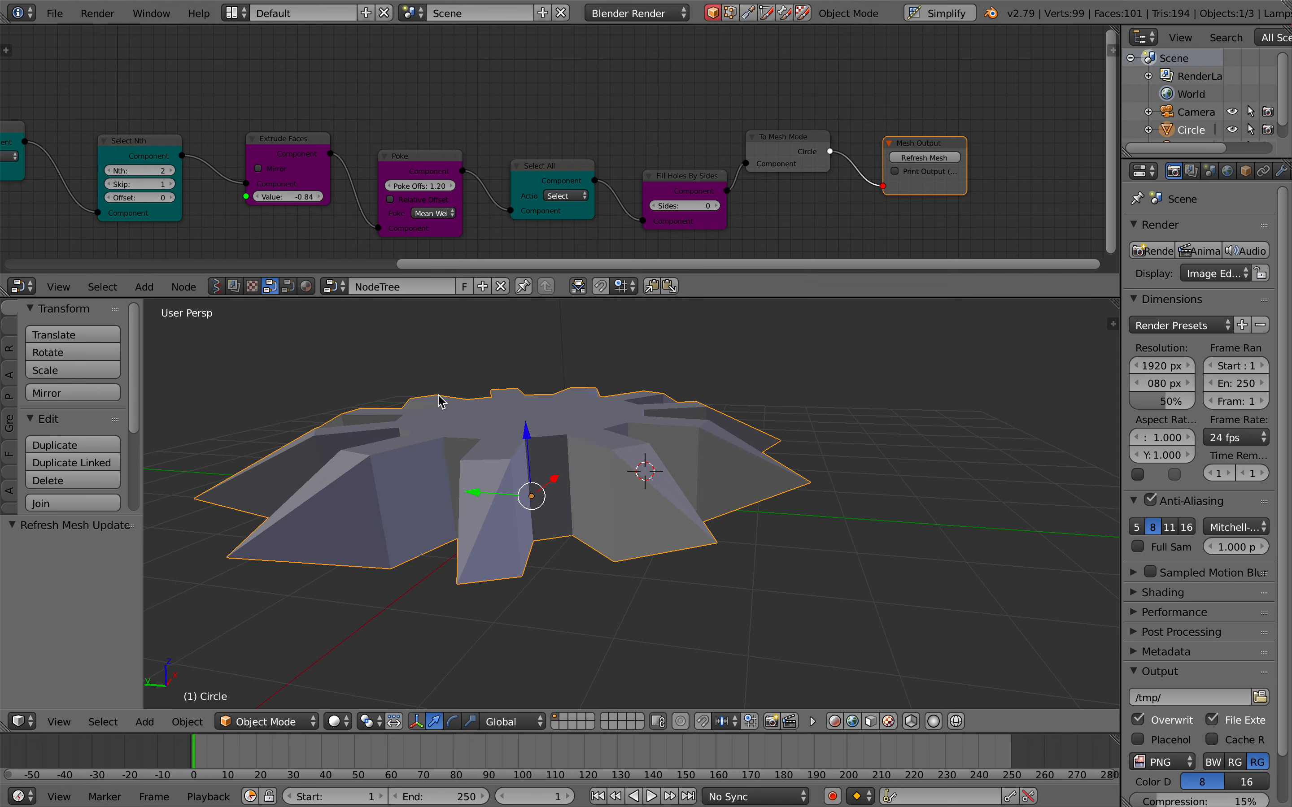
{"action": "scroll", "coordinate": [436, 394], "scroll_direction": "up", "scroll_amount": 5}
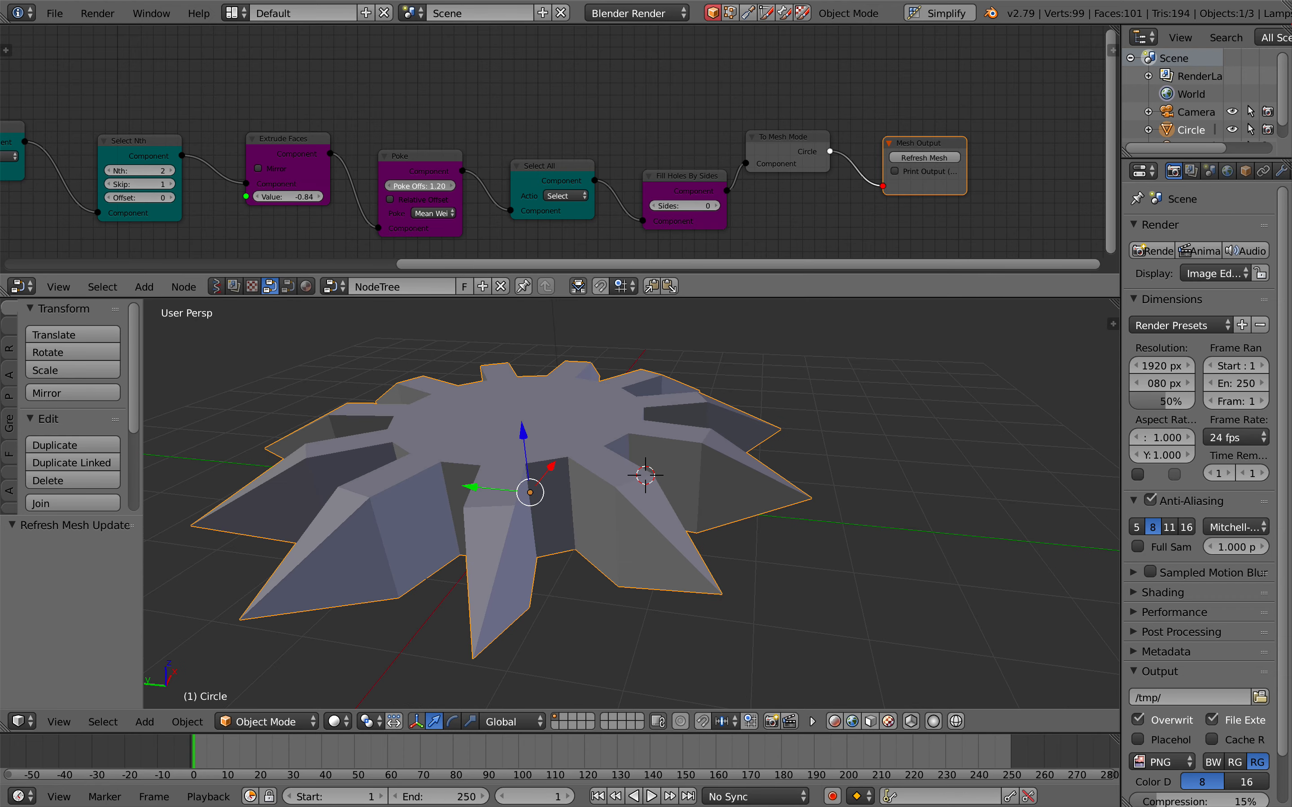
{"action": "left_click_drag", "start_coordinate": [427, 186], "coordinate": [436, 196]}
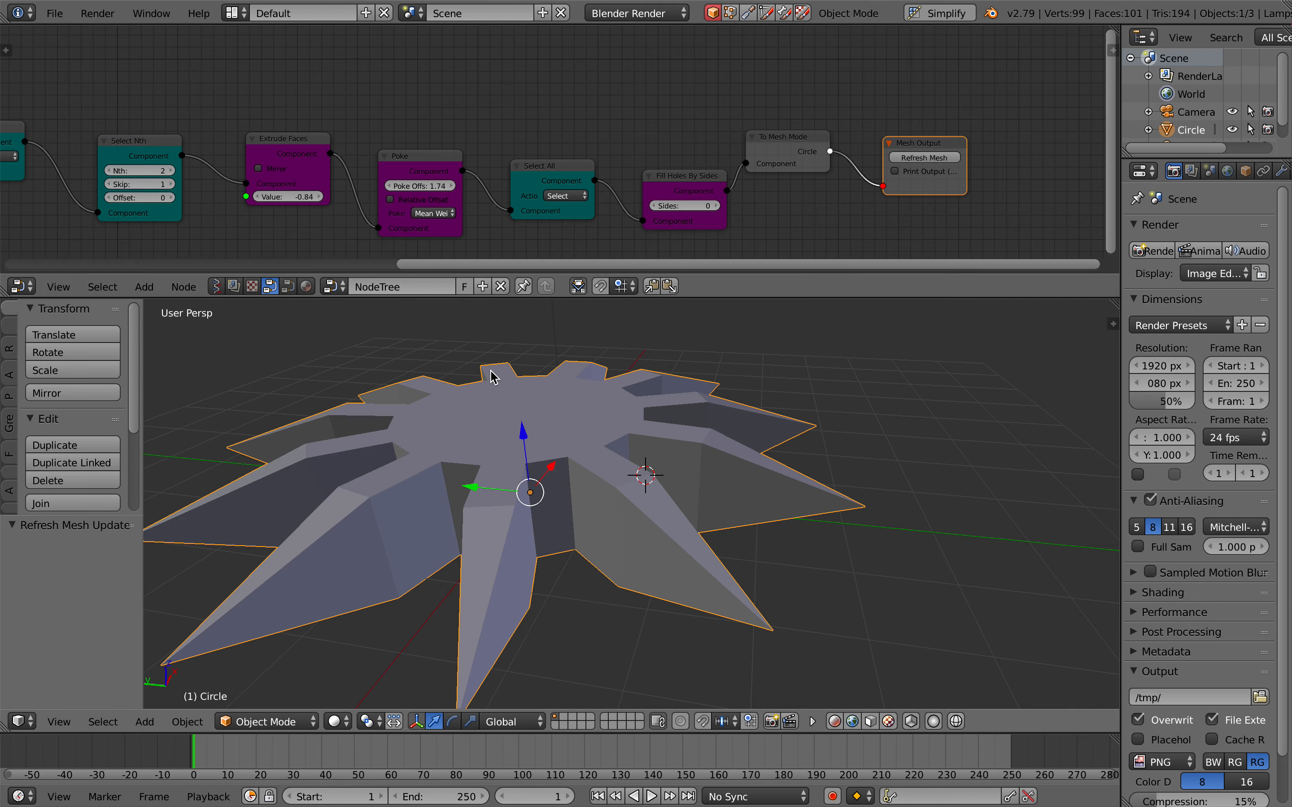
{"action": "scroll", "coordinate": [491, 376], "scroll_direction": "down", "scroll_amount": 6}
{"action": "scroll", "coordinate": [493, 376], "scroll_direction": "up", "scroll_amount": 4}
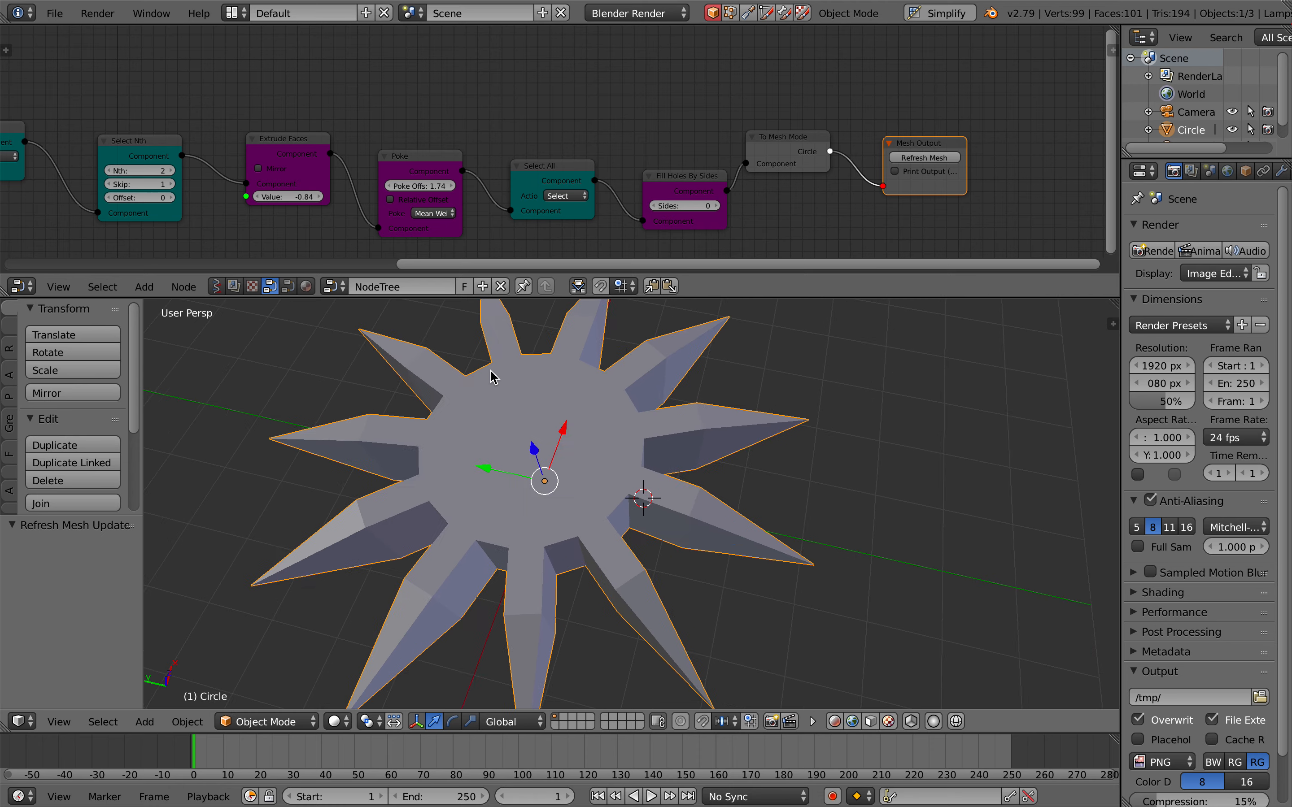
{"action": "middle_click_drag", "start_coordinate": [494, 377], "coordinate": [496, 370]}
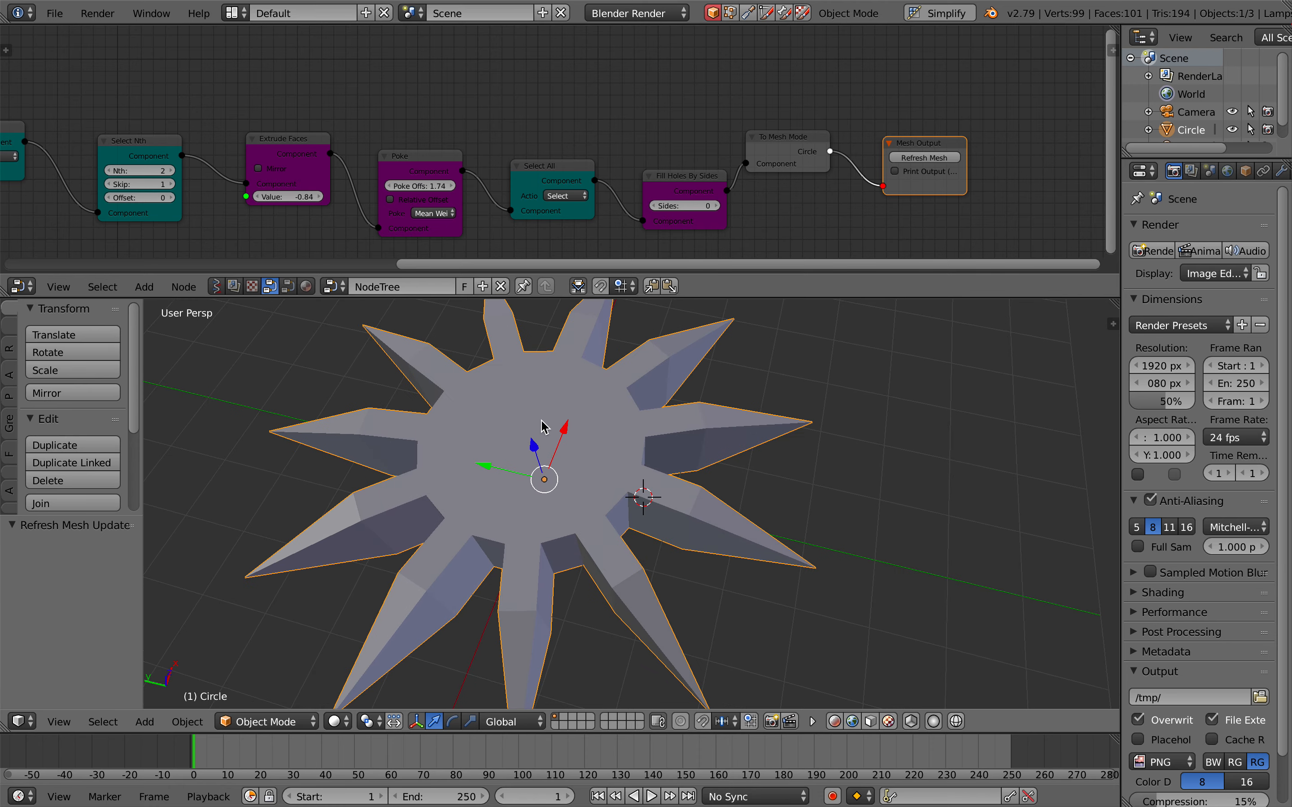
{"action": "middle_click_drag", "start_coordinate": [525, 448], "coordinate": [554, 395]}
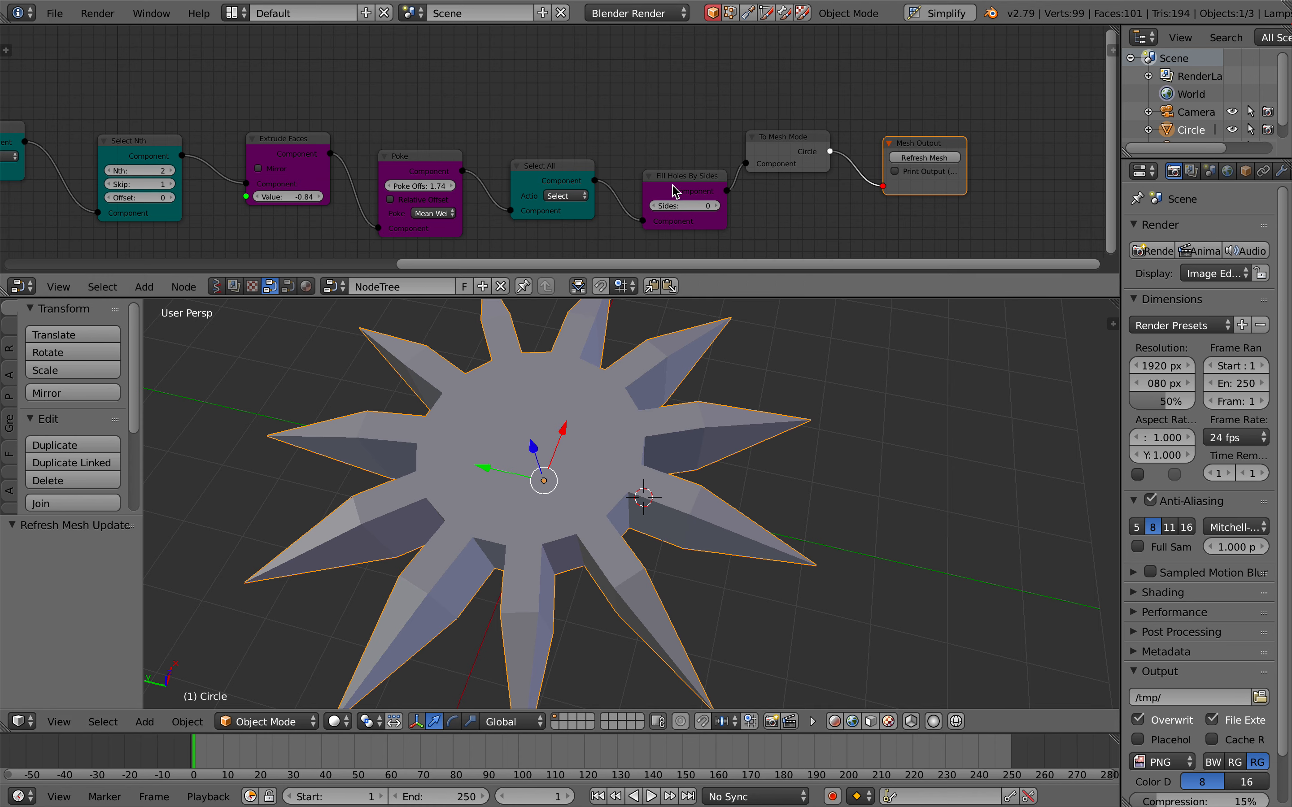
Move the Fill Holes By Sides node closer to Select All and try other Sides values, leaving Sides at 0.
{"action": "left_click_drag", "start_coordinate": [673, 191], "coordinate": [659, 179]}
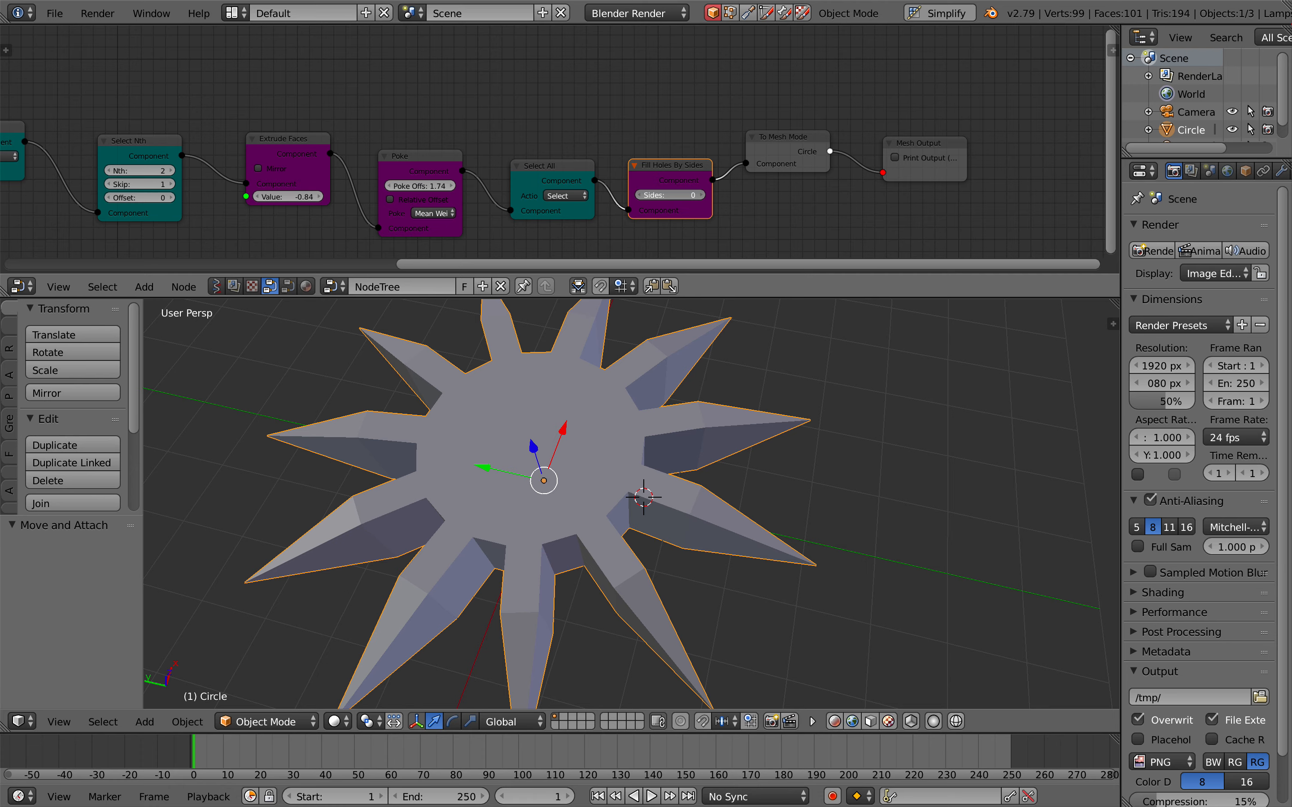
{"action": "left_click", "coordinate": [702, 196]}
{"action": "left_click", "coordinate": [702, 195]}
{"action": "left_click_drag", "start_coordinate": [705, 201], "coordinate": [691, 201]}
{"action": "scroll", "coordinate": [544, 494], "scroll_direction": "down", "scroll_amount": 4}
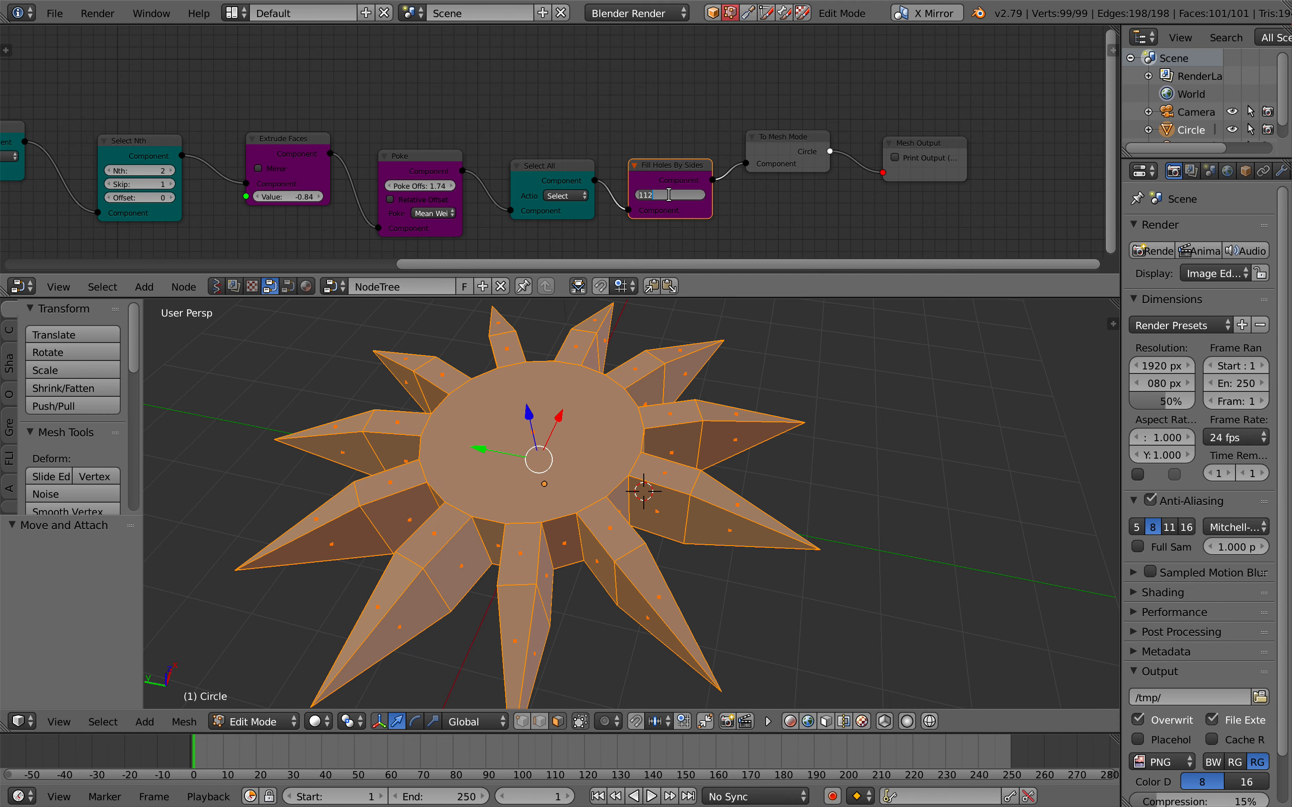
Refresh the mesh from the Mesh Output node and move that node closer to To Mesh Mode.
{"action": "left_click", "coordinate": [942, 144]}
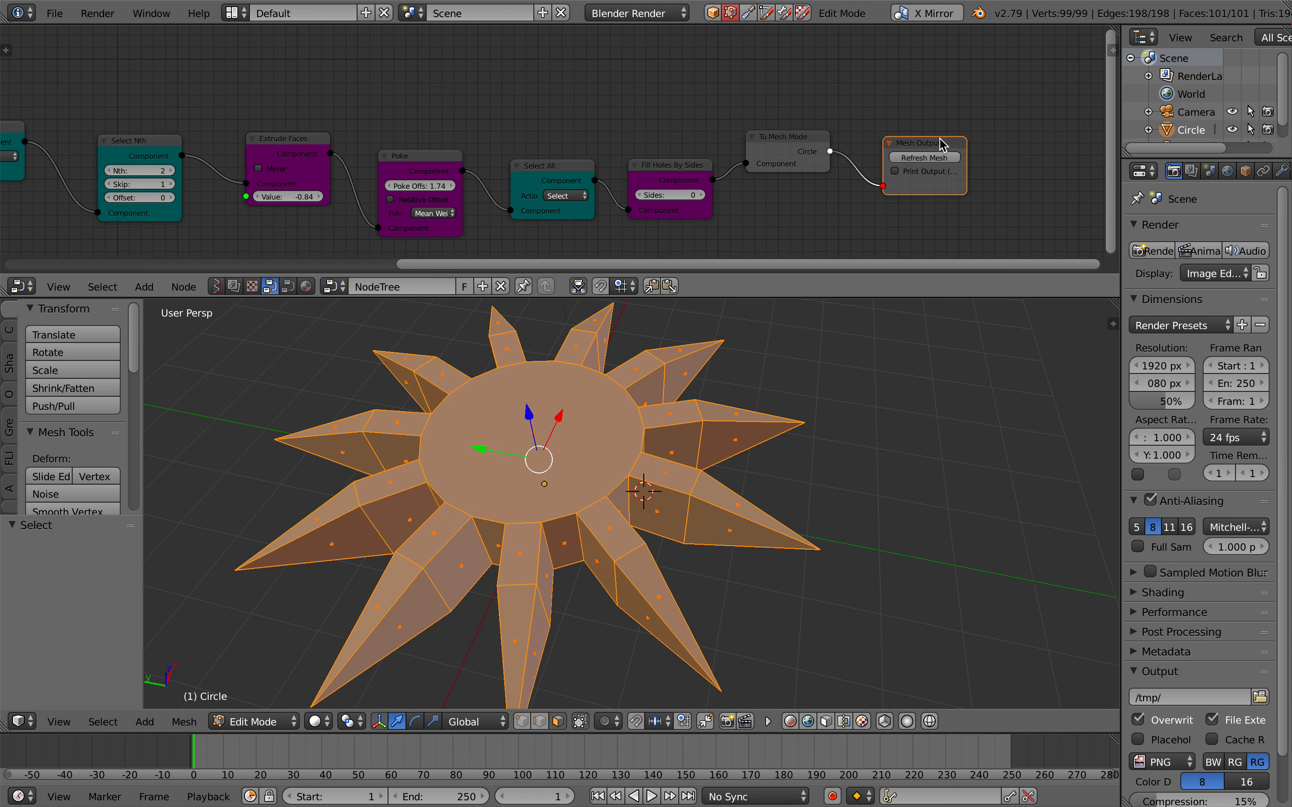
{"action": "left_click", "coordinate": [942, 162]}
{"action": "key", "text": "g"}
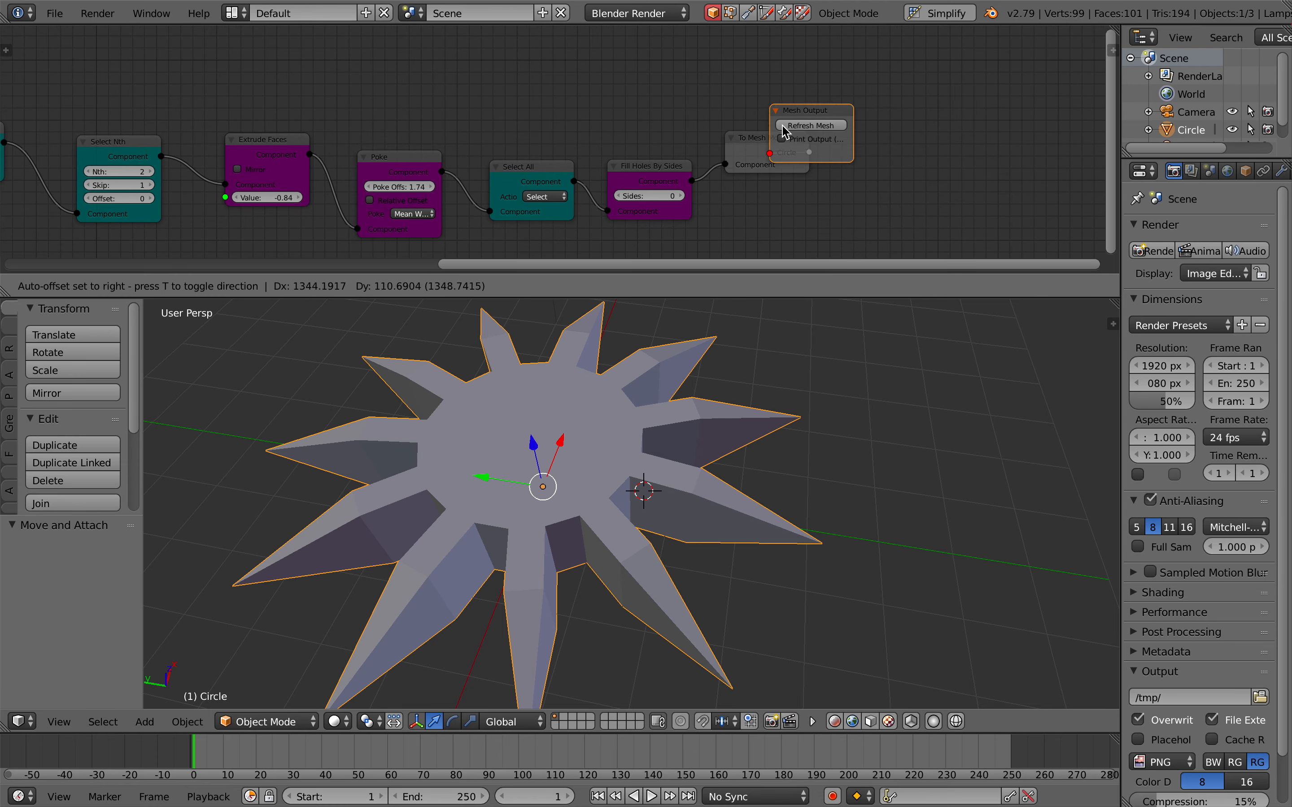
{"action": "left_click", "coordinate": [842, 149]}
Try an Nth value of 8 in the Select Nth node and view the mesh with fewer spikes.
{"action": "scroll", "coordinate": [558, 185], "scroll_direction": "left", "scroll_amount": 4}
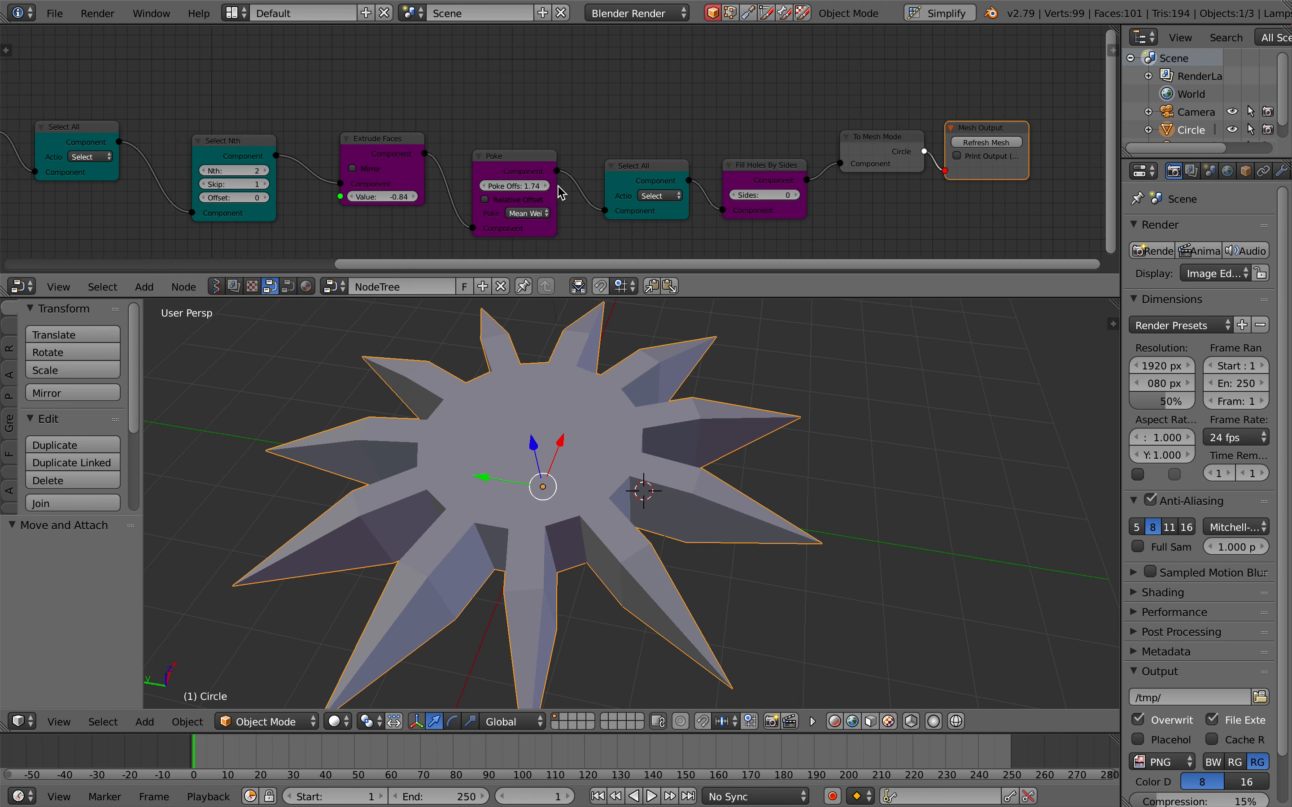
{"action": "scroll", "coordinate": [560, 193], "scroll_direction": "left", "scroll_amount": 6, "text": "ctrl"}
{"action": "scroll", "coordinate": [557, 182], "scroll_direction": "up", "scroll_amount": 1}
{"action": "mouse_move", "coordinate": [564, 172]}
{"action": "left_mouse_down"}
{"action": "mouse_move", "coordinate": [579, 177]}
{"action": "mouse_move", "coordinate": [566, 179]}
{"action": "left_mouse_up"}
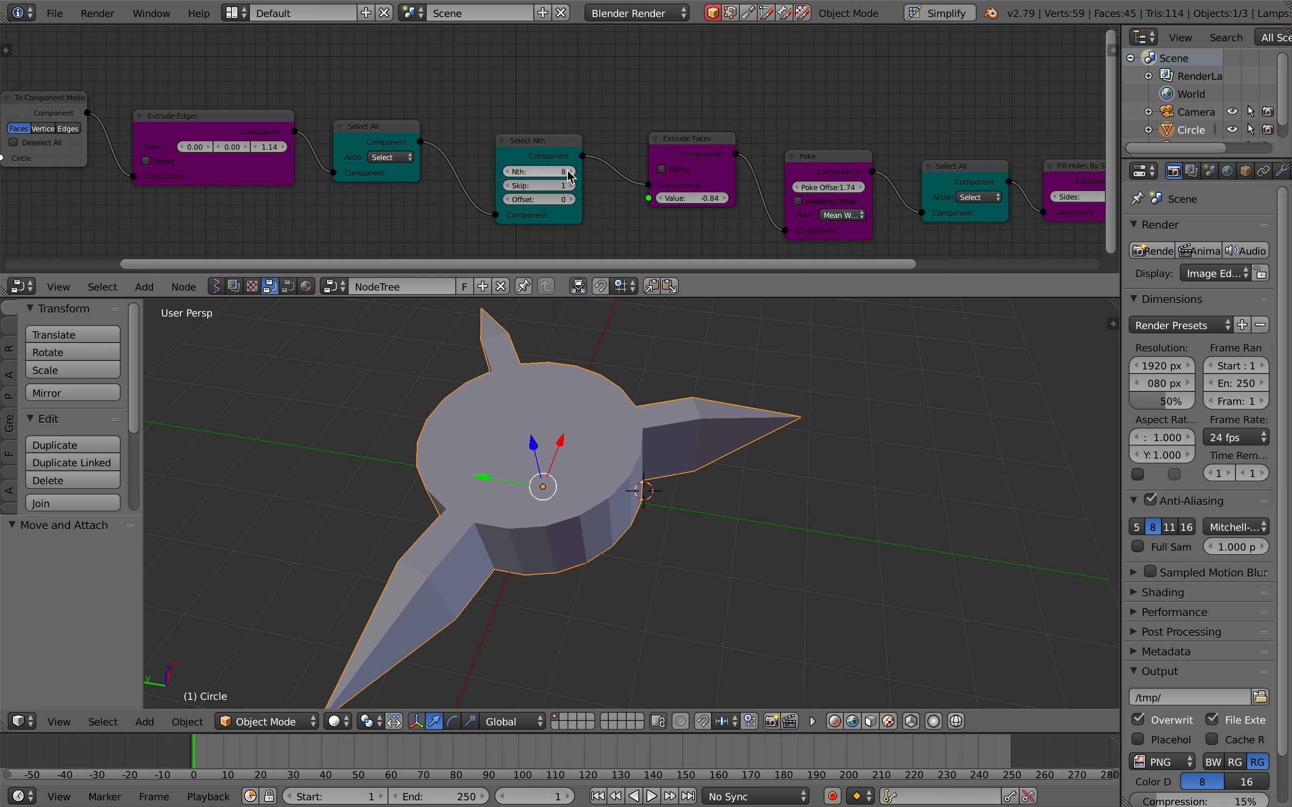
{"action": "middle_click_drag", "start_coordinate": [555, 455], "coordinate": [529, 458]}
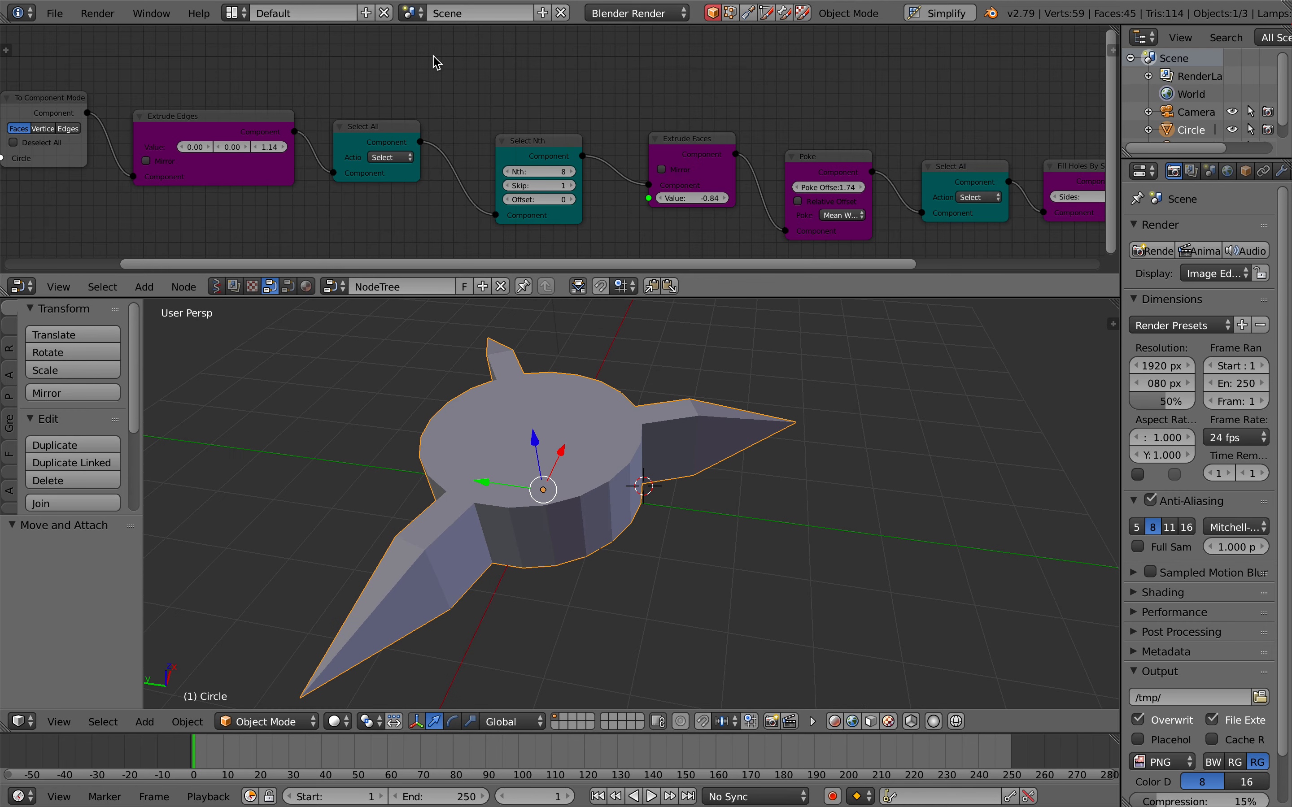
{"action": "key", "text": "ctrl+a"}
{"action": "type", "text": "cyl"}
{"action": "key", "text": "Return"}
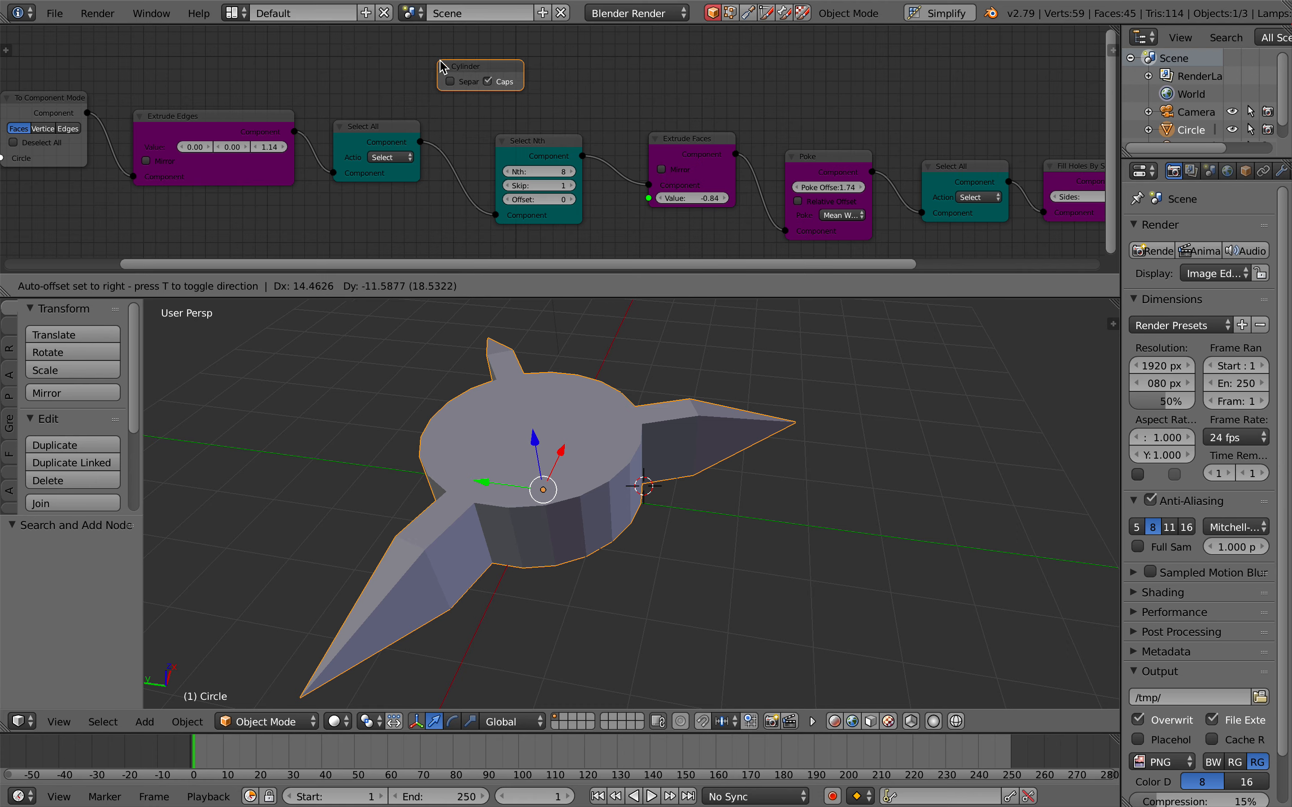
{"action": "left_click", "coordinate": [443, 67]}
{"action": "key", "text": "x"}
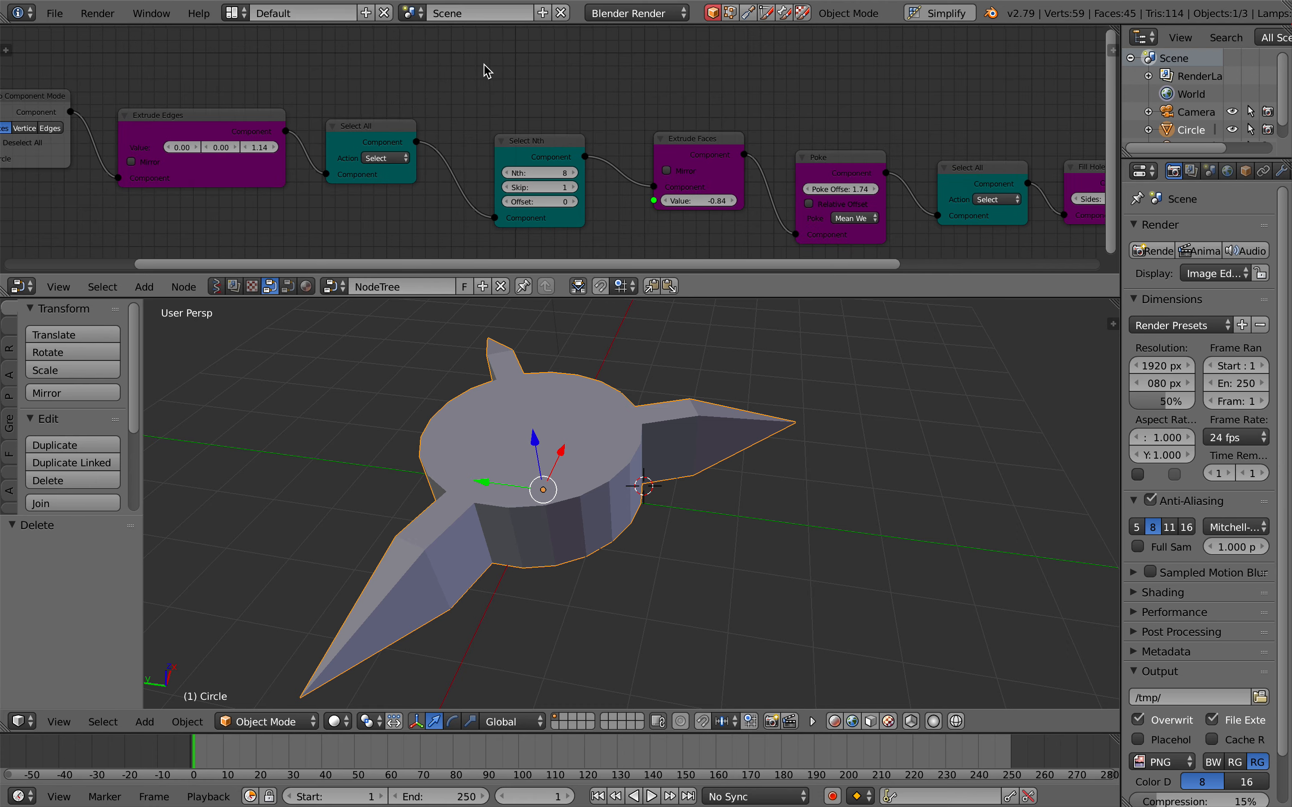
Rearrange the Circle, To Component Mode, Extrude Edges and first Select All nodes into a tighter row.
{"action": "scroll", "coordinate": [485, 69], "scroll_direction": "left", "scroll_amount": 8, "text": "ctrl"}
{"action": "left_click_drag", "start_coordinate": [207, 96], "coordinate": [239, 101]}
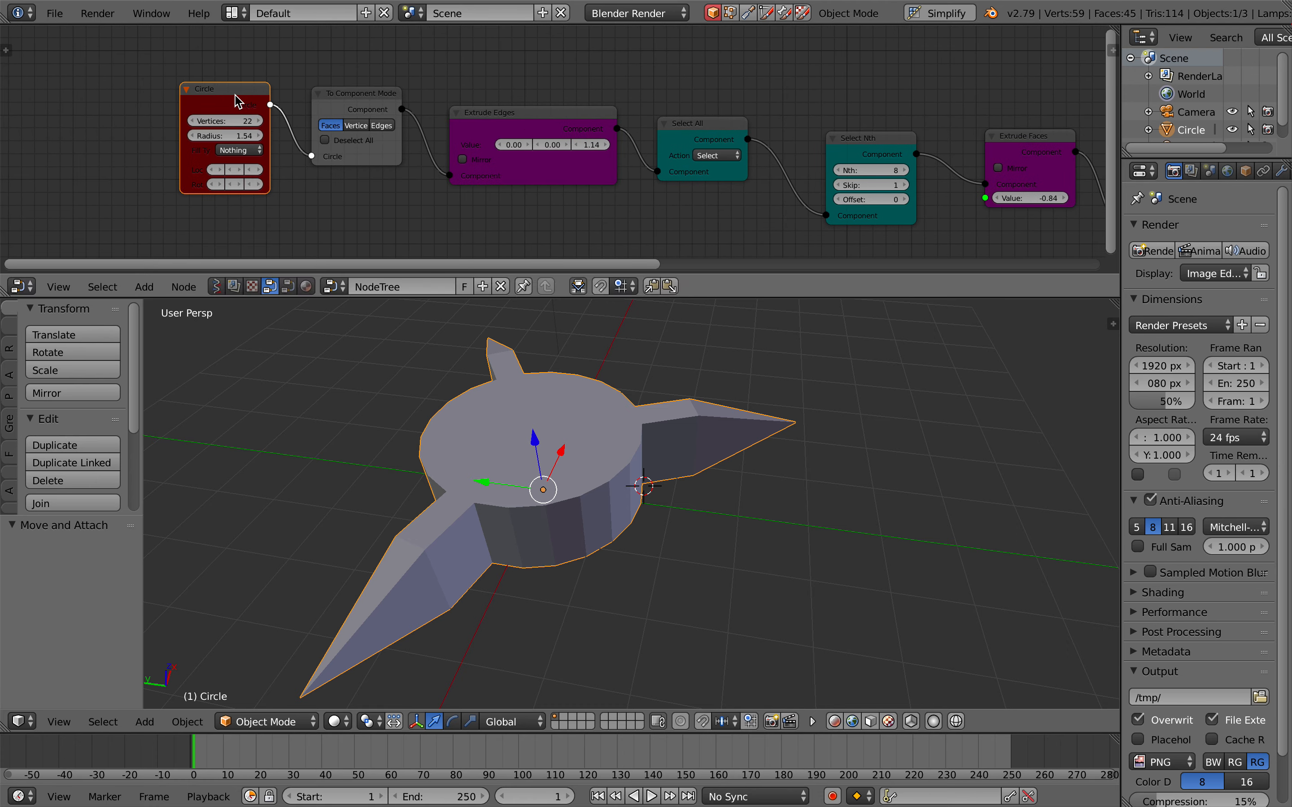
{"action": "left_click_drag", "start_coordinate": [340, 98], "coordinate": [328, 83]}
{"action": "left_click_drag", "start_coordinate": [548, 106], "coordinate": [528, 109]}
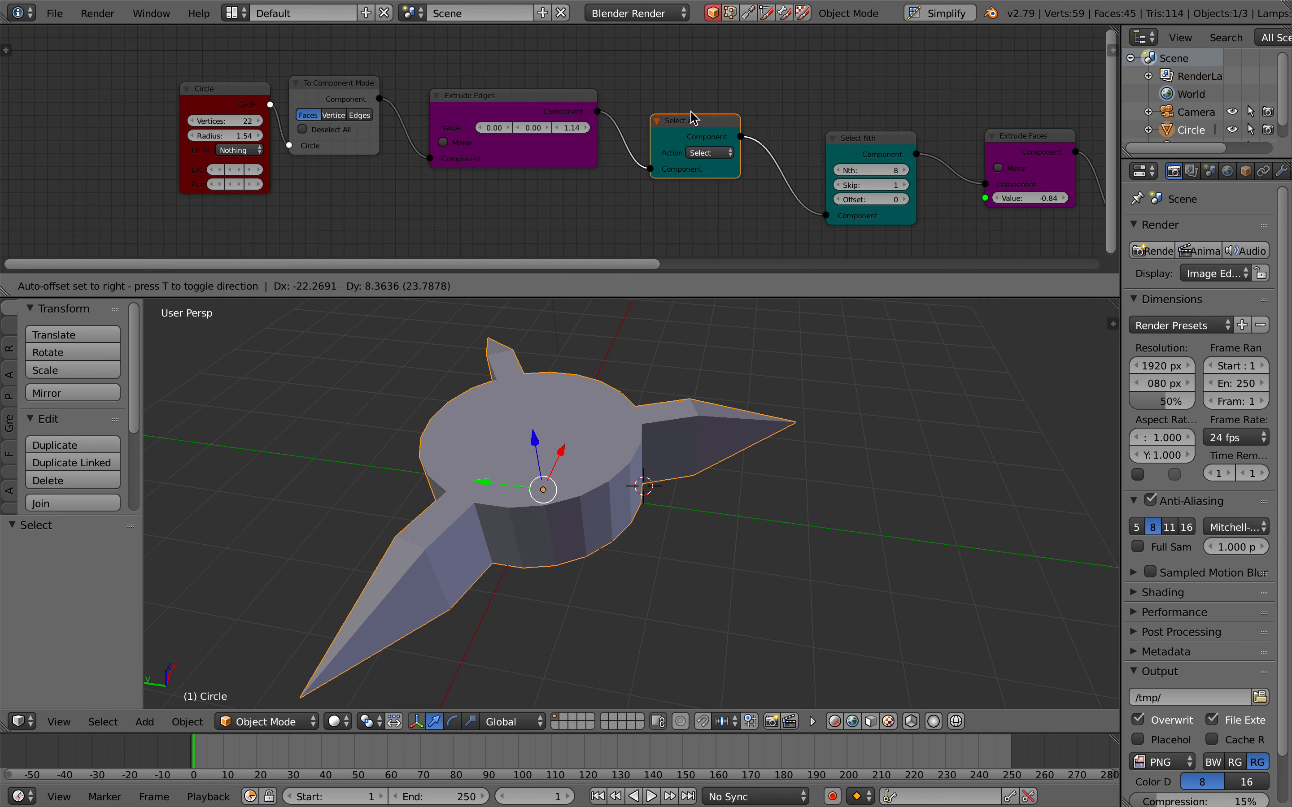
{"action": "left_click_drag", "start_coordinate": [694, 123], "coordinate": [673, 109]}
Set Nth in the Select Nth node to 2 and refresh the mesh from the Mesh Output node.
{"action": "scroll", "coordinate": [744, 109], "scroll_direction": "right", "scroll_amount": 5, "text": "ctrl"}
{"action": "left_click", "coordinate": [770, 185]}
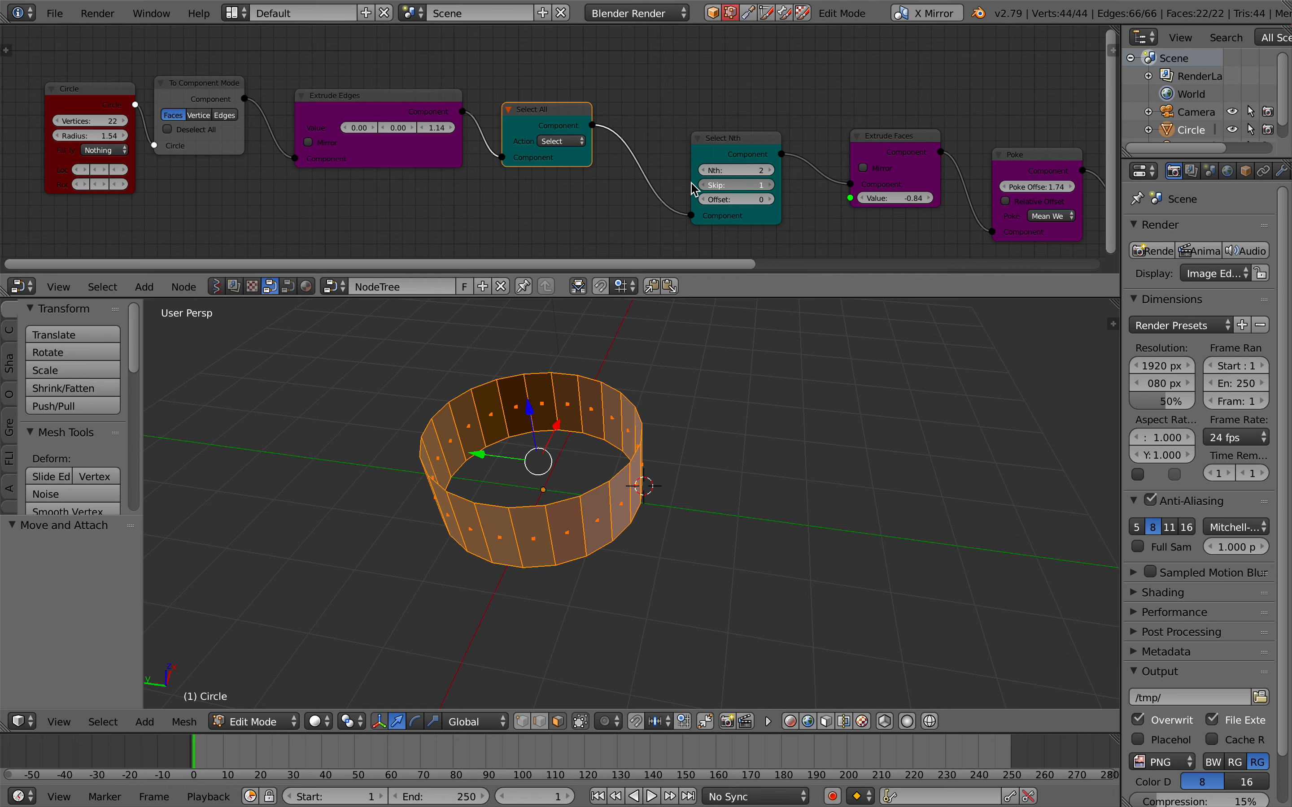
{"action": "scroll", "coordinate": [693, 190], "scroll_direction": "right", "scroll_amount": 8, "text": "ctrl"}
{"action": "left_click", "coordinate": [986, 127]}
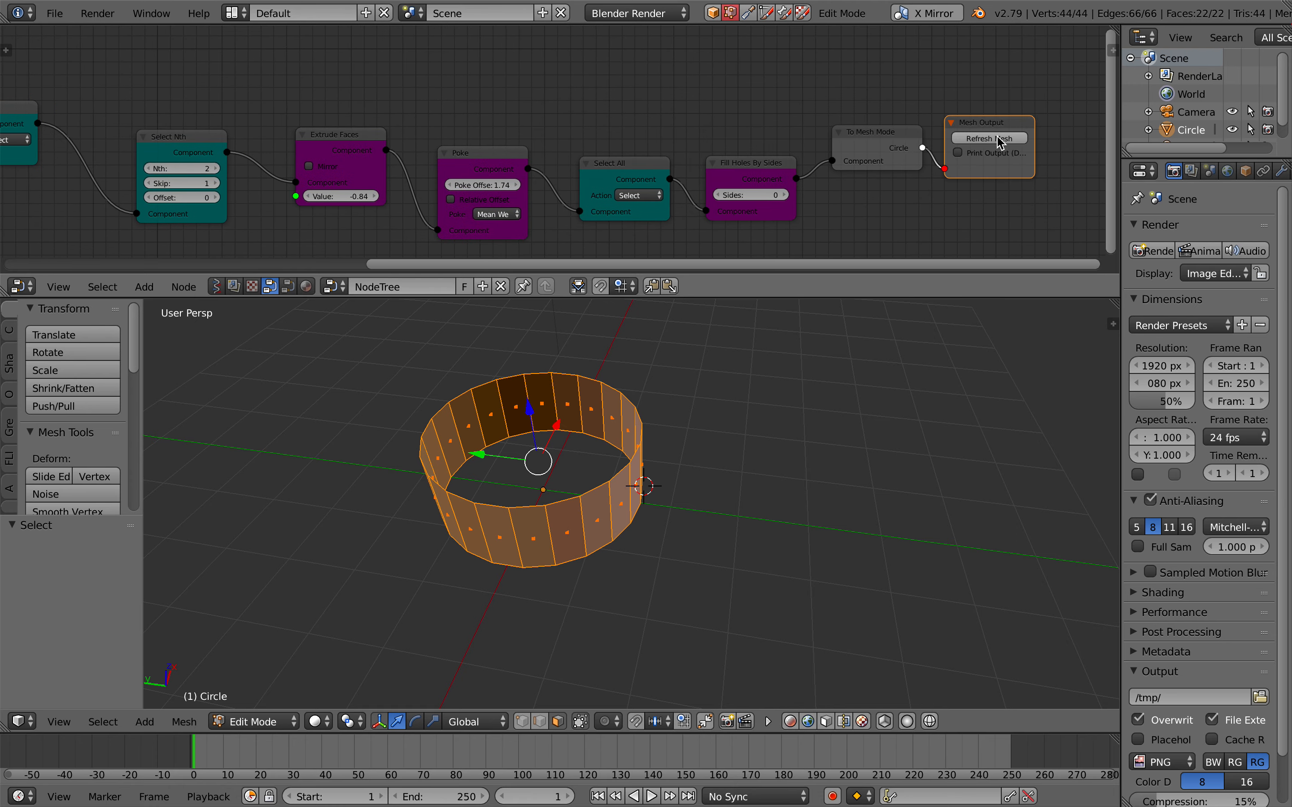
{"action": "left_click", "coordinate": [993, 139]}
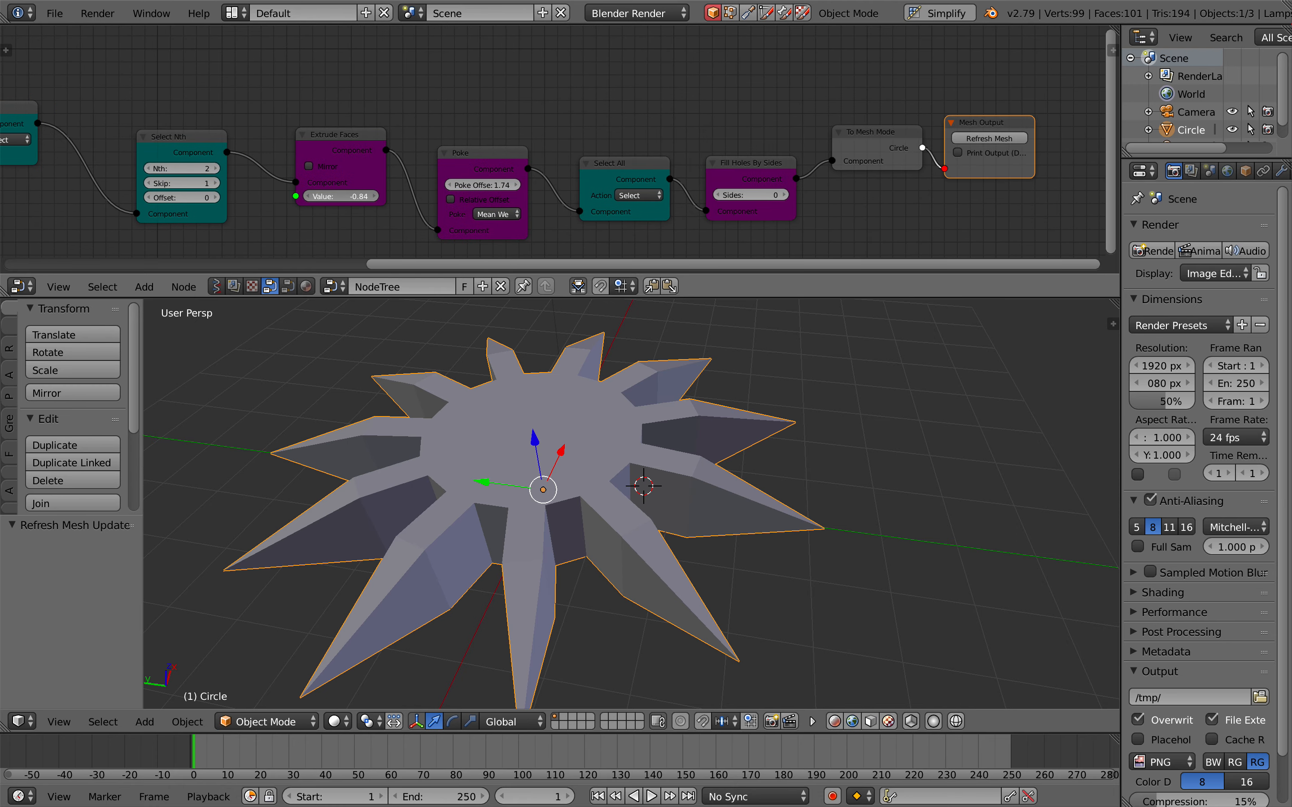
Set the Extrude Faces value to -0.60 and the Poke offset to 2.16.
{"action": "left_click_drag", "start_coordinate": [342, 197], "coordinate": [477, 216]}
{"action": "middle_click_drag", "start_coordinate": [643, 457], "coordinate": [617, 453]}
Duplicate the star beside the original, flatten the copy along global Z to about half its height and move it farther away.
{"action": "key", "text": "shift+d"}
{"action": "left_click", "coordinate": [939, 472]}
{"action": "key", "text": "s"}
{"action": "key", "text": "z"}
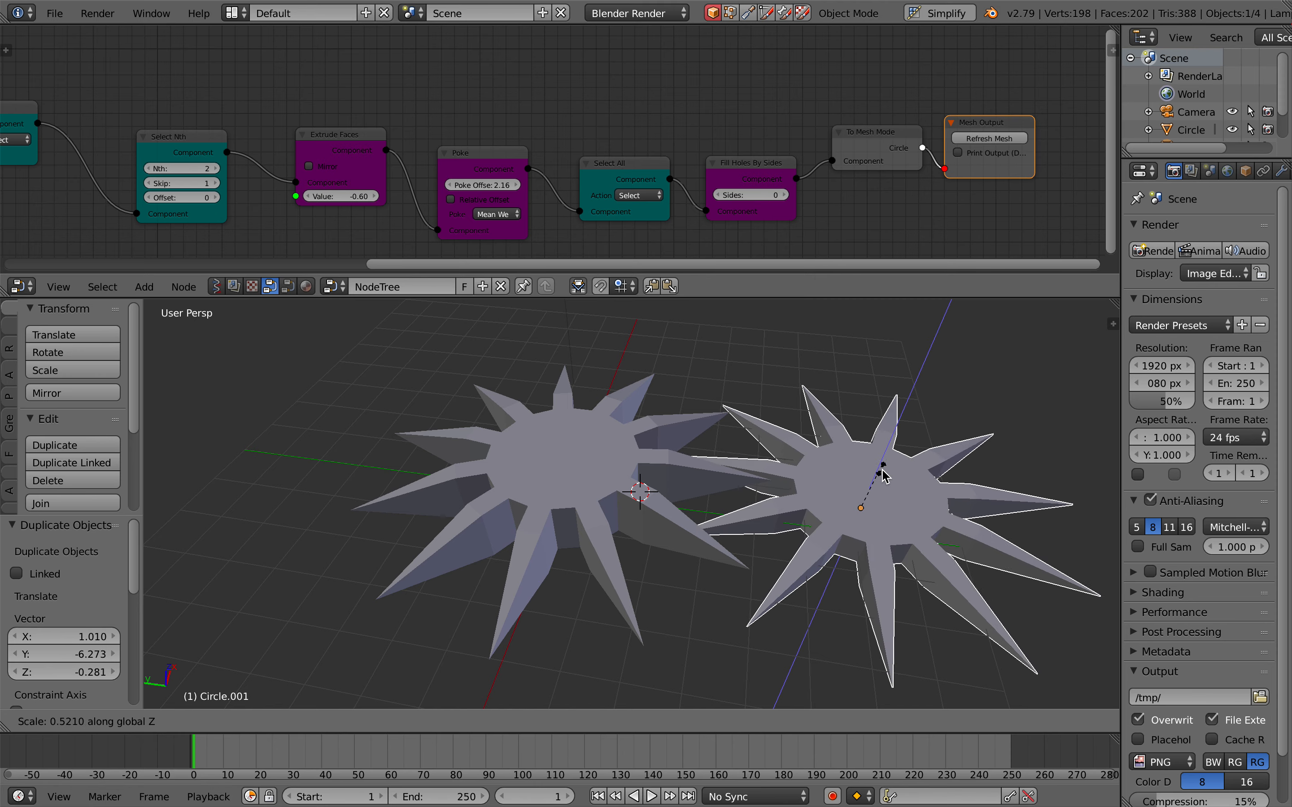
{"action": "left_click", "coordinate": [880, 475]}
{"action": "middle_click_drag", "start_coordinate": [881, 458], "coordinate": [883, 476]}
{"action": "key", "text": "g"}
{"action": "left_click", "coordinate": [928, 480]}
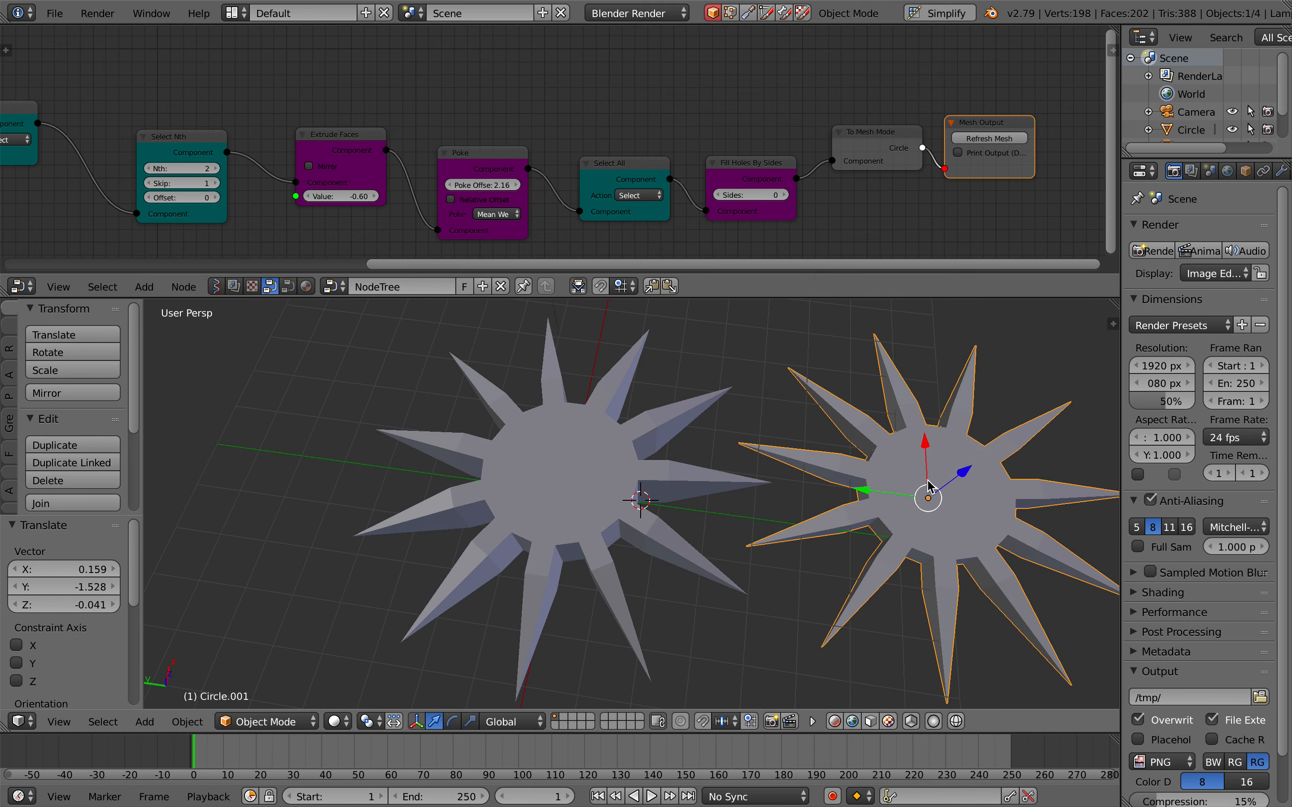
Compare the two stars and delete the flattened copy.
{"action": "scroll", "coordinate": [927, 481], "scroll_direction": "right", "scroll_amount": 5, "text": "shift"}
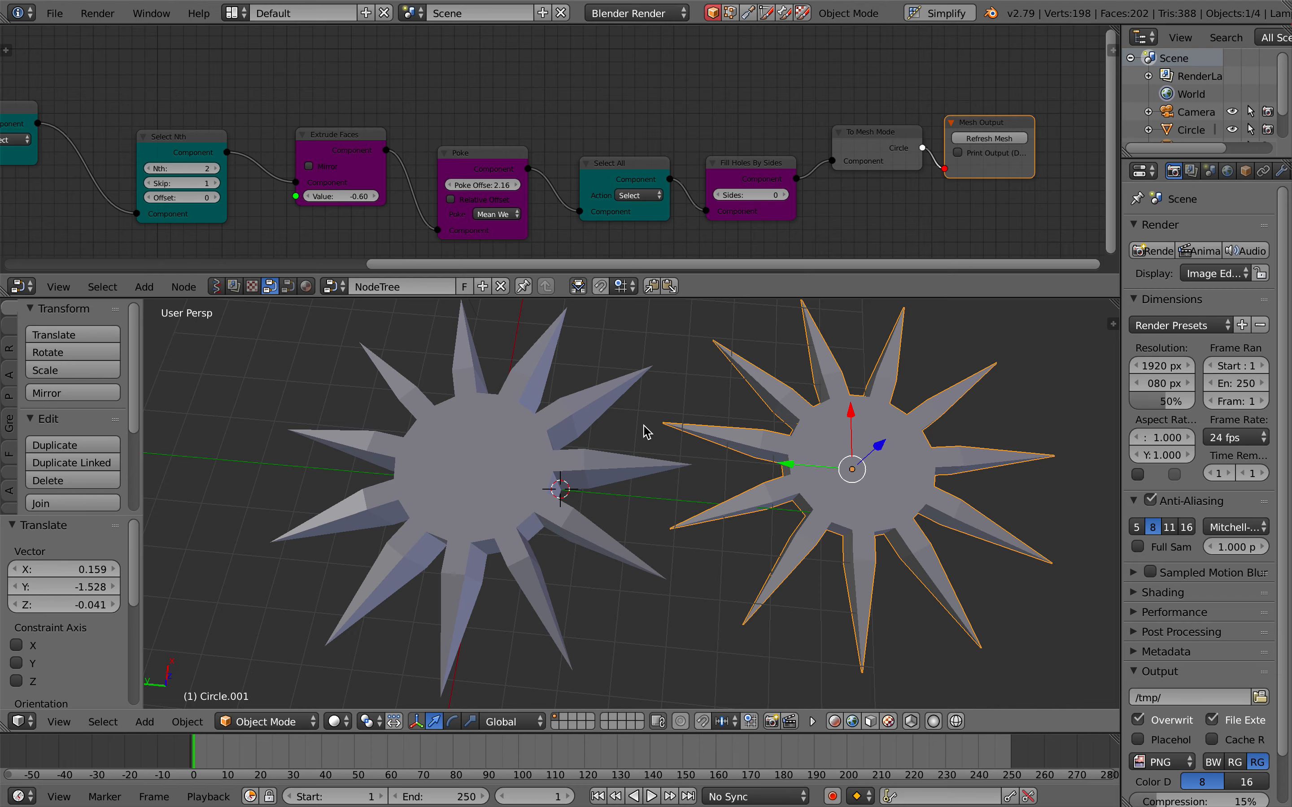
{"action": "scroll", "coordinate": [644, 427], "scroll_direction": "down", "scroll_amount": 10}
{"action": "scroll", "coordinate": [646, 429], "scroll_direction": "up", "scroll_amount": 5}
{"action": "scroll", "coordinate": [661, 466], "scroll_direction": "up", "scroll_amount": 5}
{"action": "key", "text": "x"}
{"action": "left_click", "coordinate": [660, 466]}
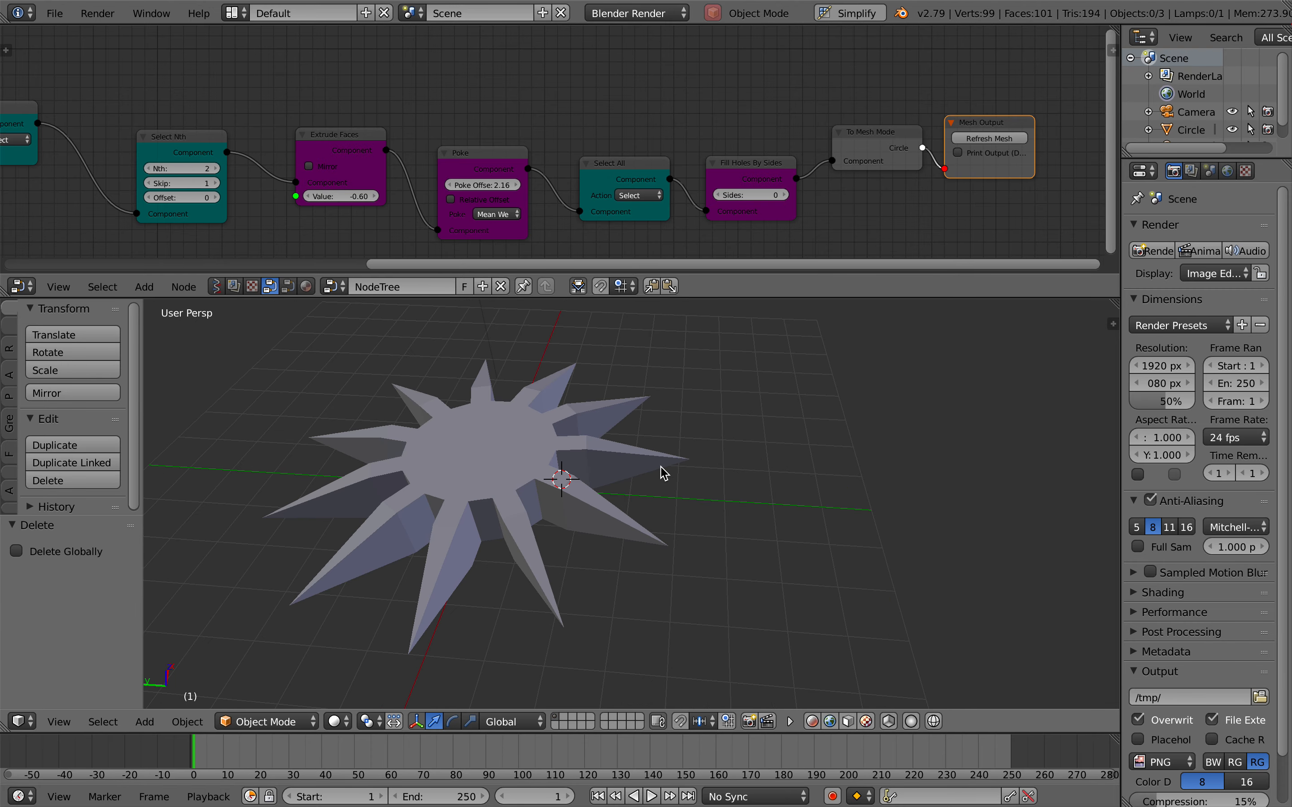
Set the Poke offset to 0.60 to shorten the spikes into gear-like teeth.
{"action": "scroll", "coordinate": [664, 474], "scroll_direction": "left", "scroll_amount": 5, "text": "ctrl"}
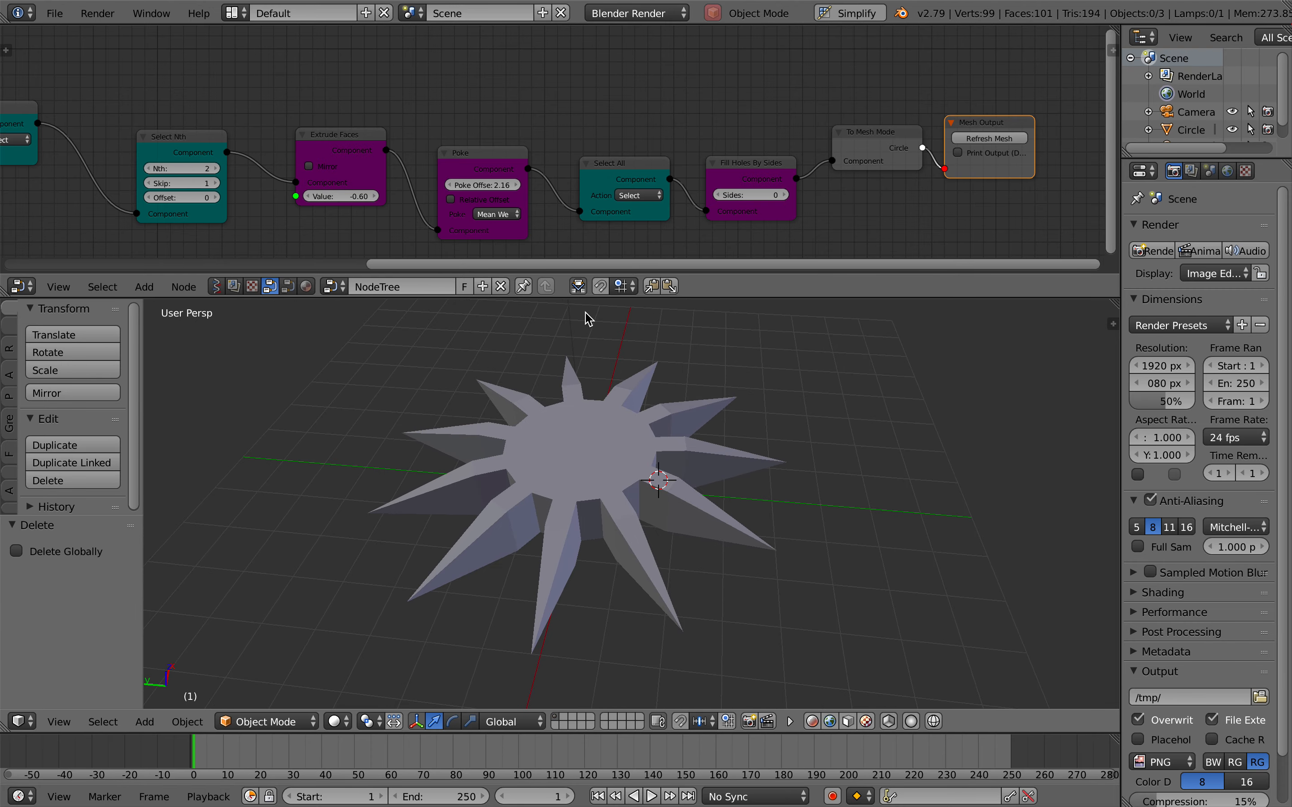
{"action": "scroll", "coordinate": [589, 369], "scroll_direction": "up", "scroll_amount": 2}
{"action": "scroll", "coordinate": [605, 60], "scroll_direction": "left", "scroll_amount": 1}
{"action": "left_click_drag", "start_coordinate": [510, 187], "coordinate": [480, 180]}
{"action": "scroll", "coordinate": [629, 427], "scroll_direction": "up", "scroll_amount": 3}
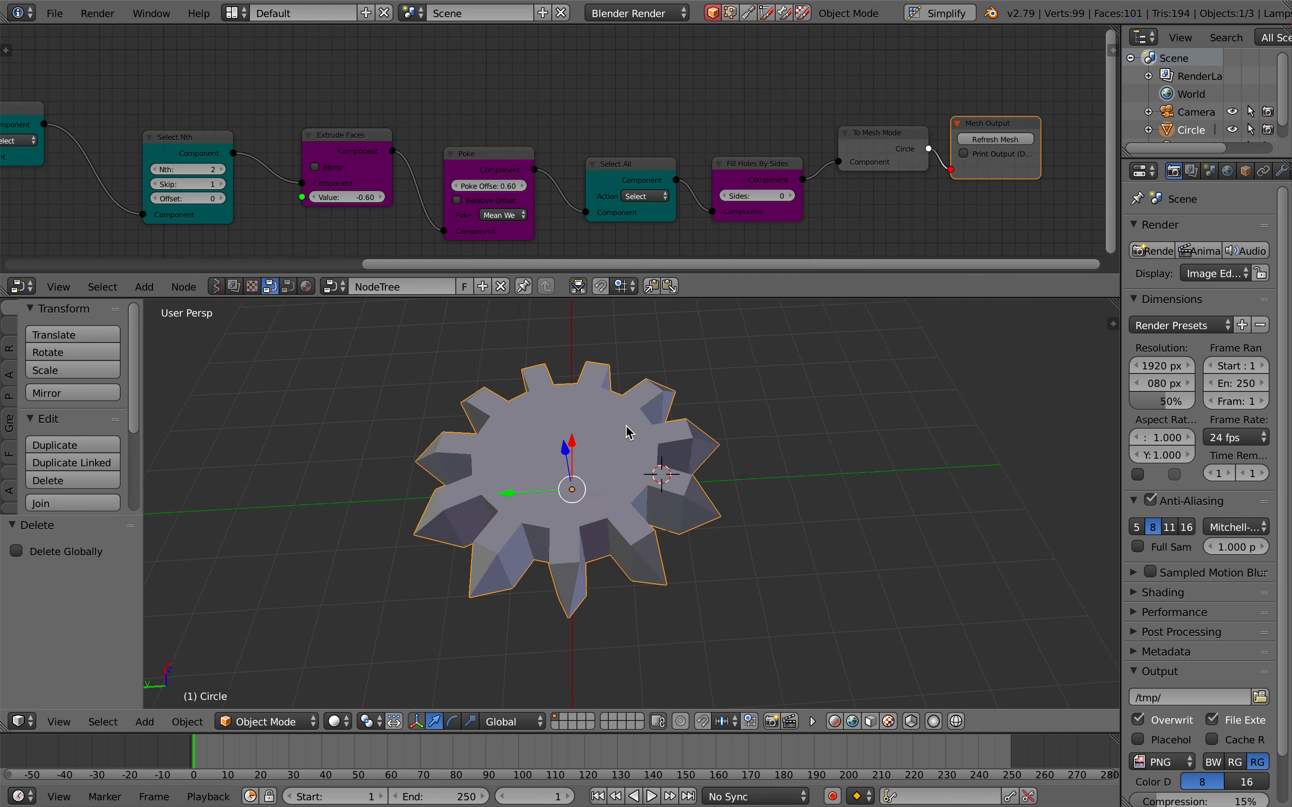
{"action": "scroll", "coordinate": [514, 114], "scroll_direction": "left", "scroll_amount": 6}
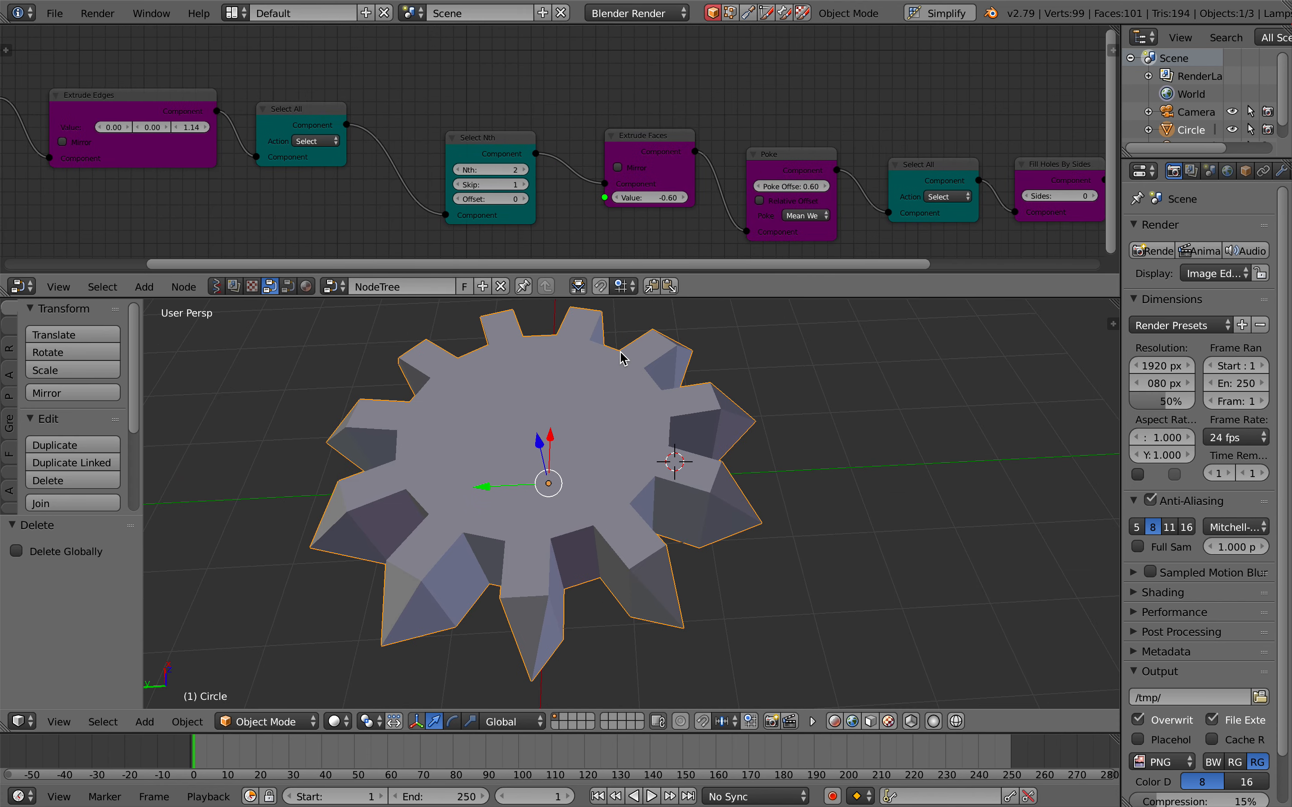
{"action": "scroll", "coordinate": [607, 353], "scroll_direction": "right", "scroll_amount": 4}
{"action": "scroll", "coordinate": [635, 150], "scroll_direction": "left", "scroll_amount": 1}
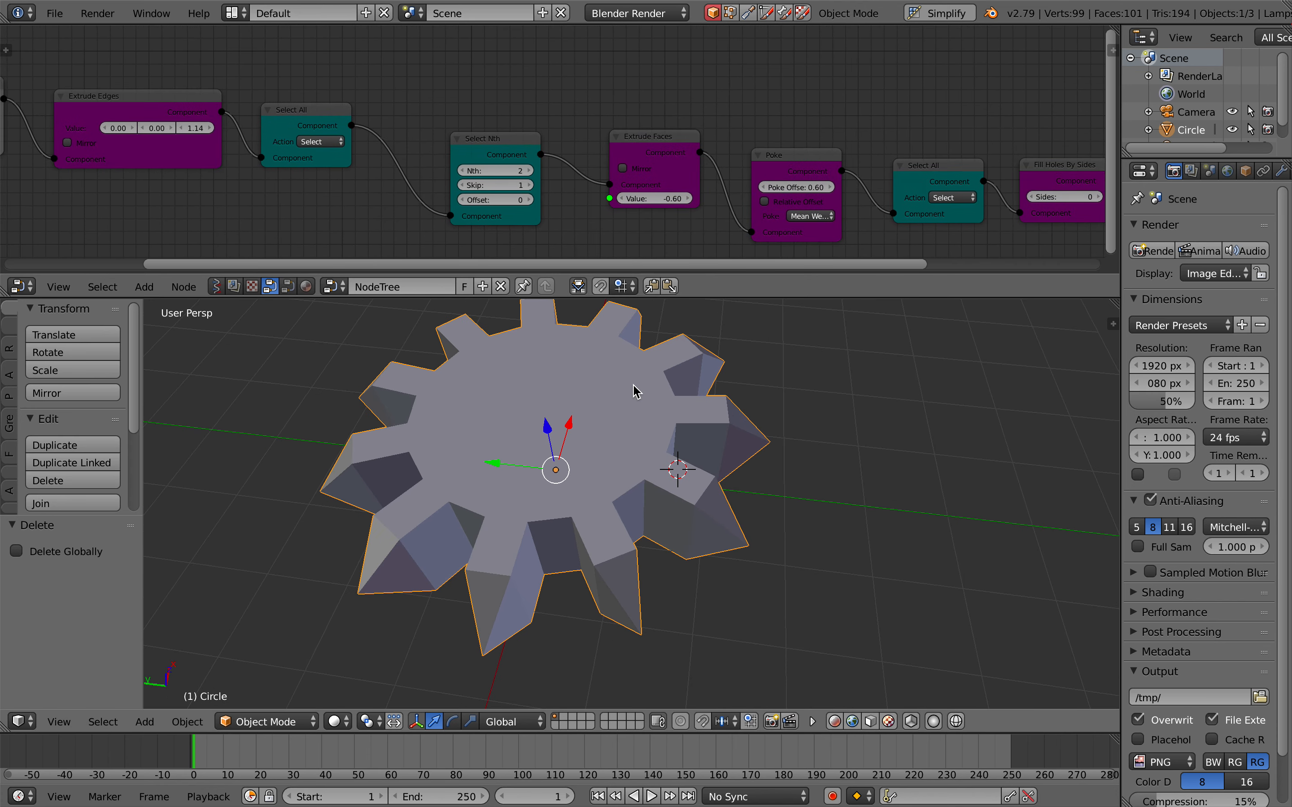
Duplicate the gear-like mesh and place the copy beside the original.
{"action": "scroll", "coordinate": [634, 390], "scroll_direction": "down", "scroll_amount": 5}
{"action": "key", "text": "shift+d"}
{"action": "left_click", "coordinate": [949, 435]}
{"action": "scroll", "coordinate": [949, 435], "scroll_direction": "right", "scroll_amount": 5, "text": "shift"}
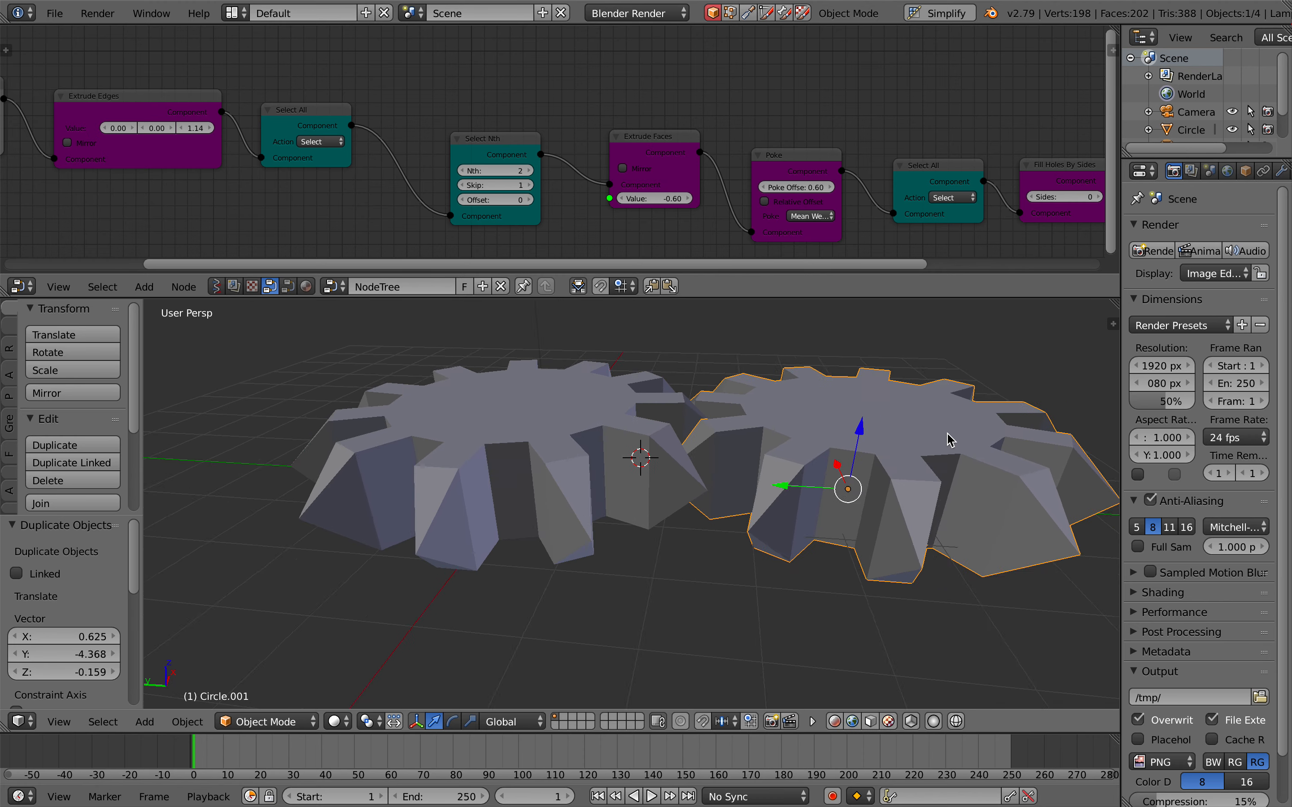
Try a Bevel modifier on the duplicated gear, and delete the copy.
{"action": "left_click", "coordinate": [1281, 171]}
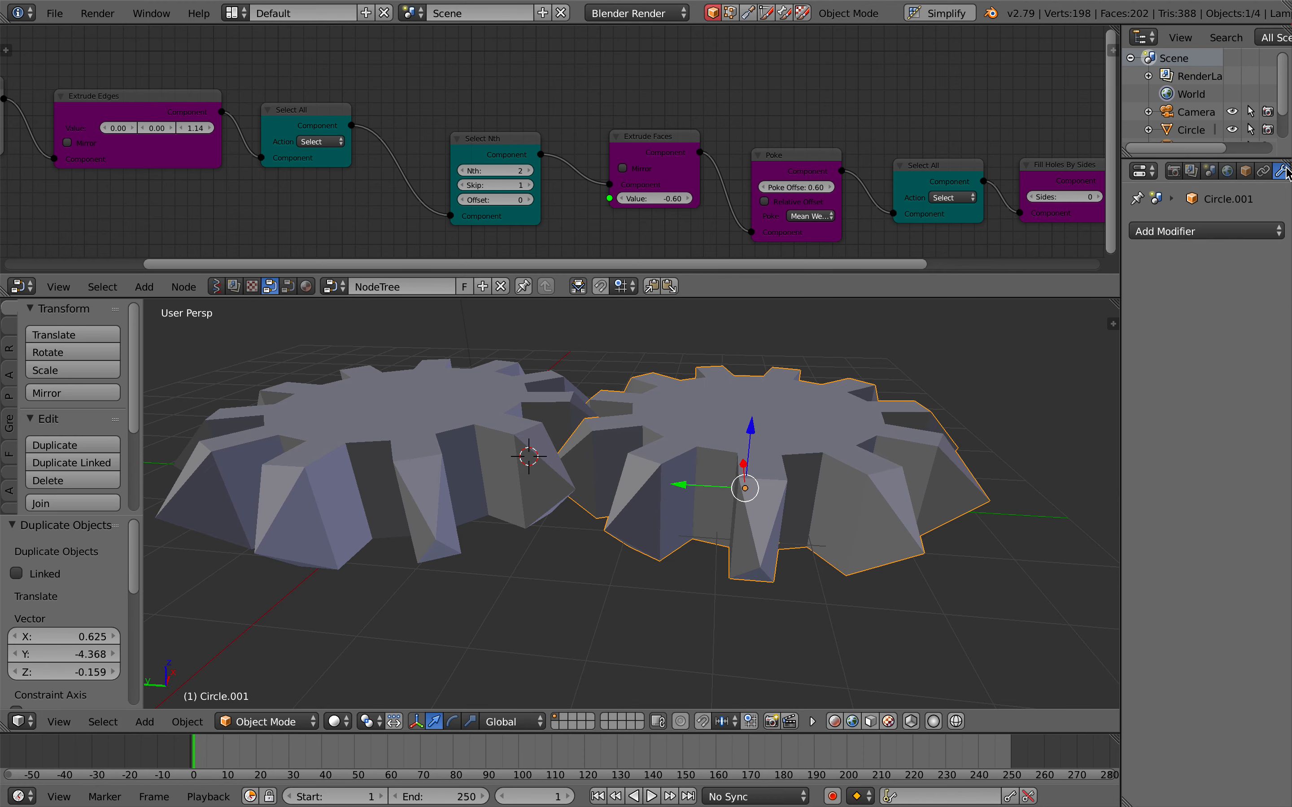
{"action": "left_click", "coordinate": [1198, 230]}
{"action": "left_click", "coordinate": [965, 299]}
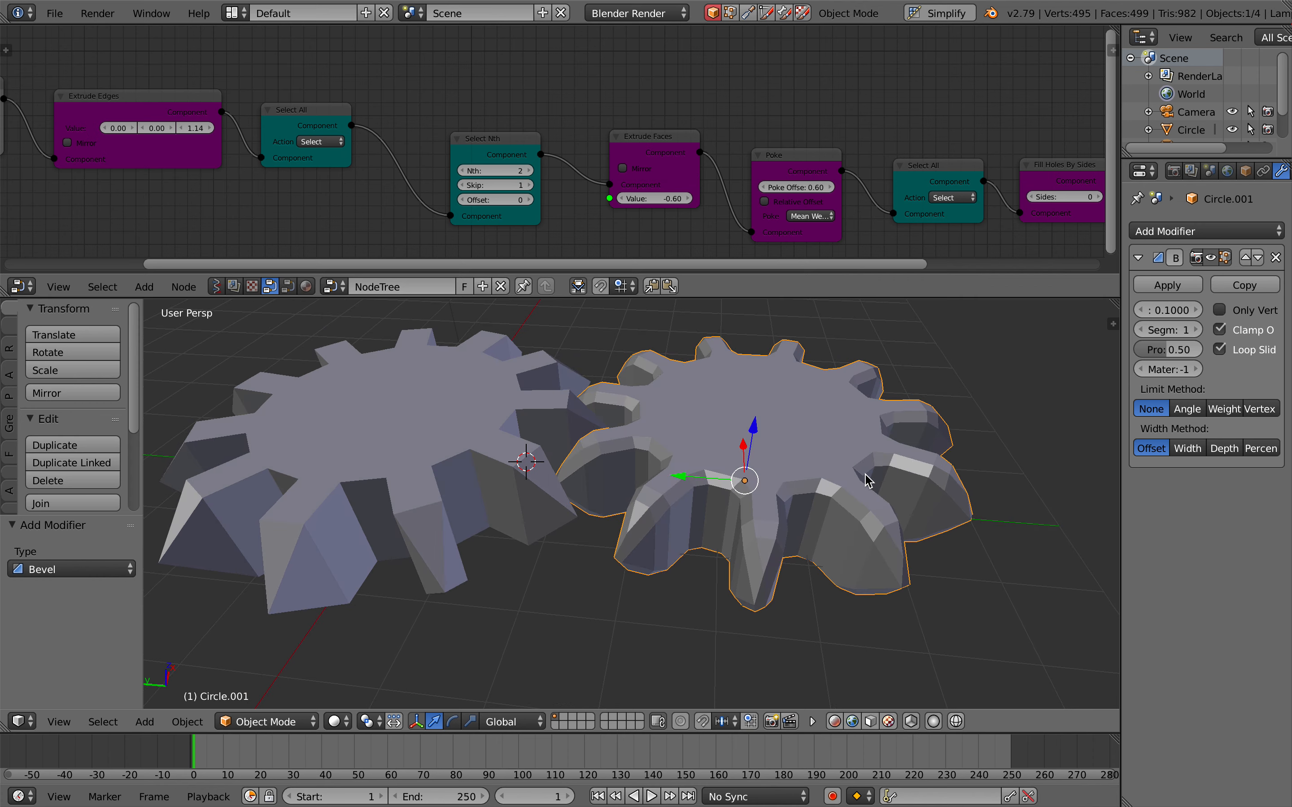
{"action": "key", "text": "Delete"}
Add a Bevel Modifier node between To Mesh Mode and Mesh Output and expand it to show its settings.
{"action": "scroll", "coordinate": [813, 132], "scroll_direction": "right", "scroll_amount": 10, "text": "ctrl"}
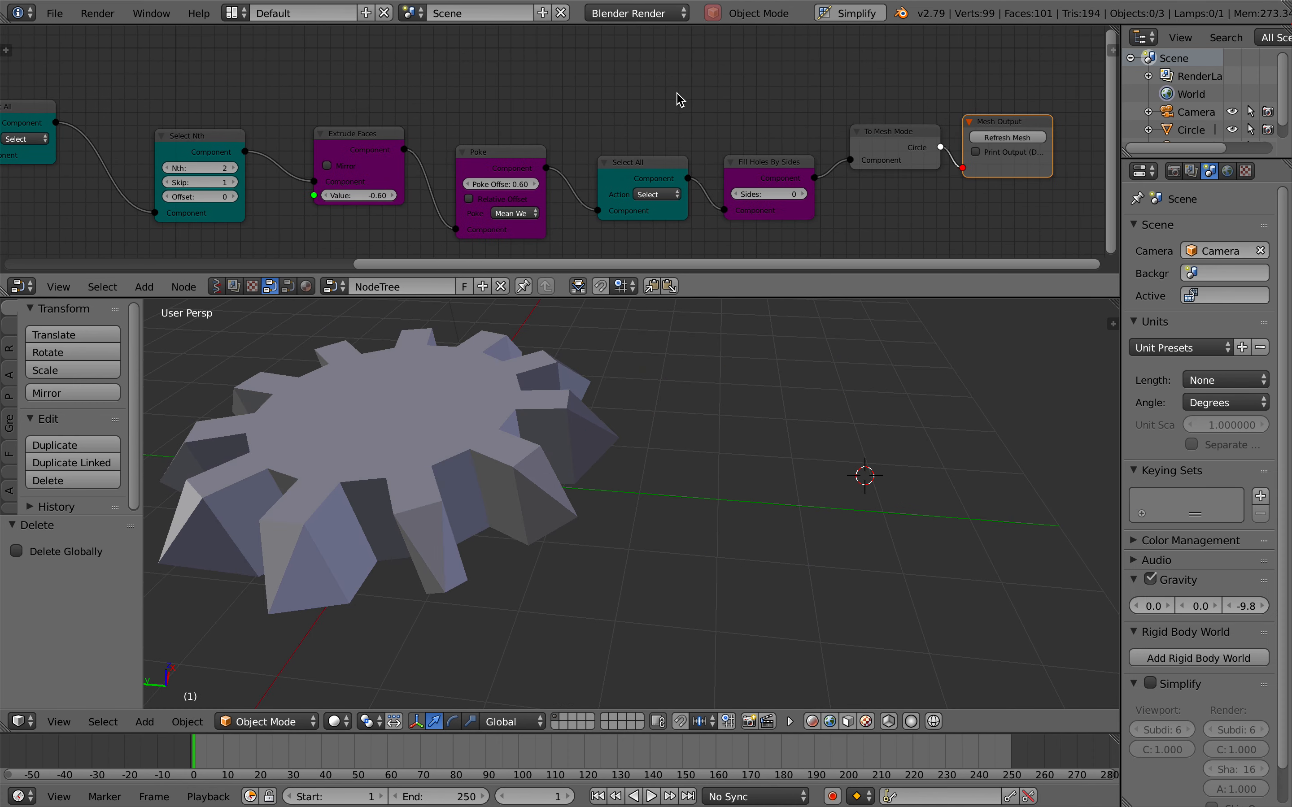
{"action": "key", "text": "shift+a"}
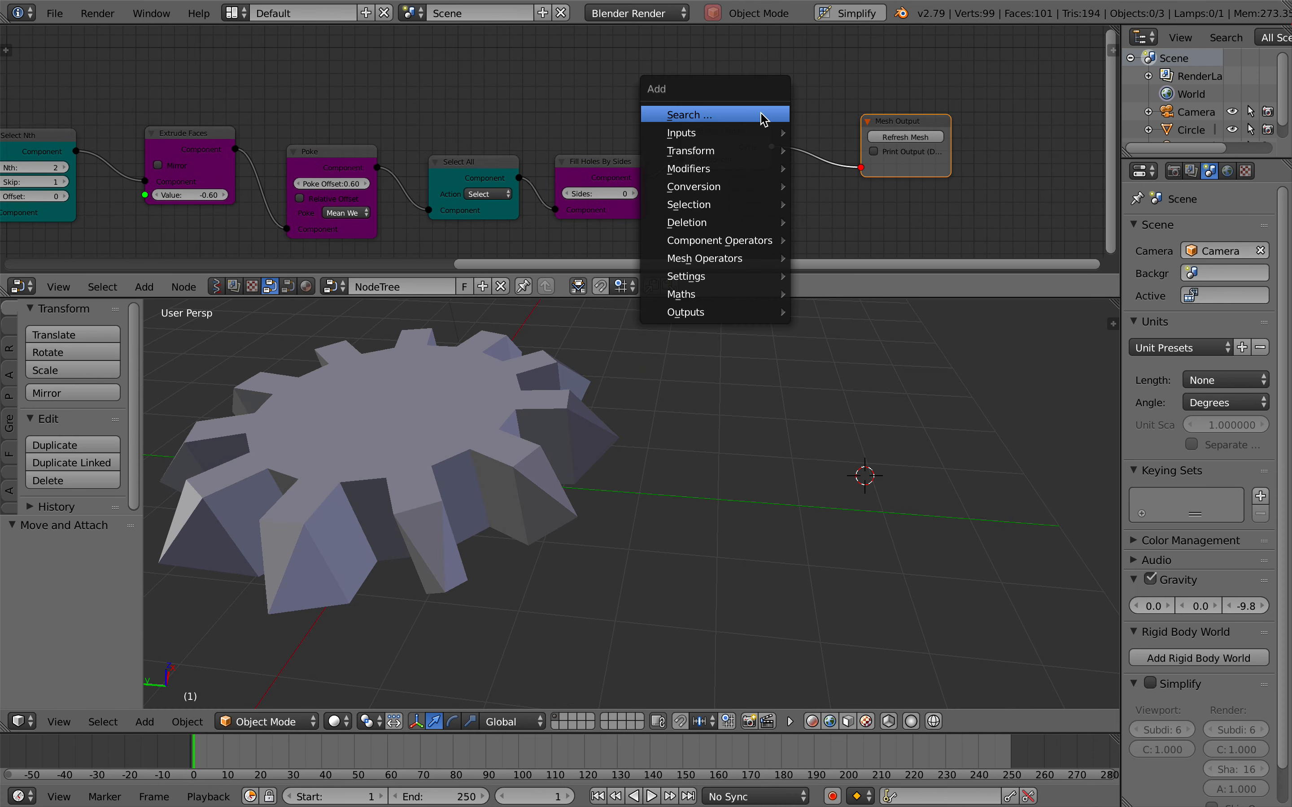
{"action": "left_click", "coordinate": [761, 115]}
{"action": "type", "text": "beve"}
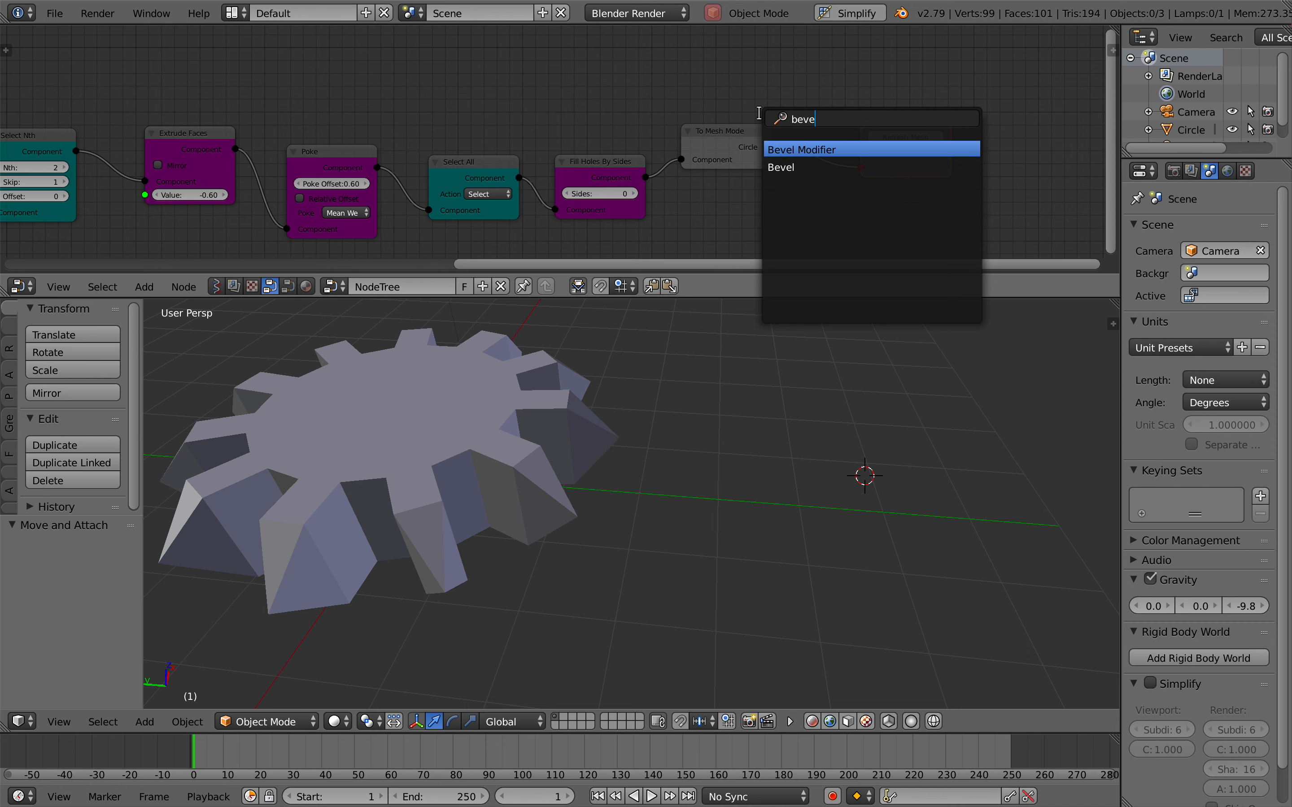
{"action": "key", "text": "Down"}
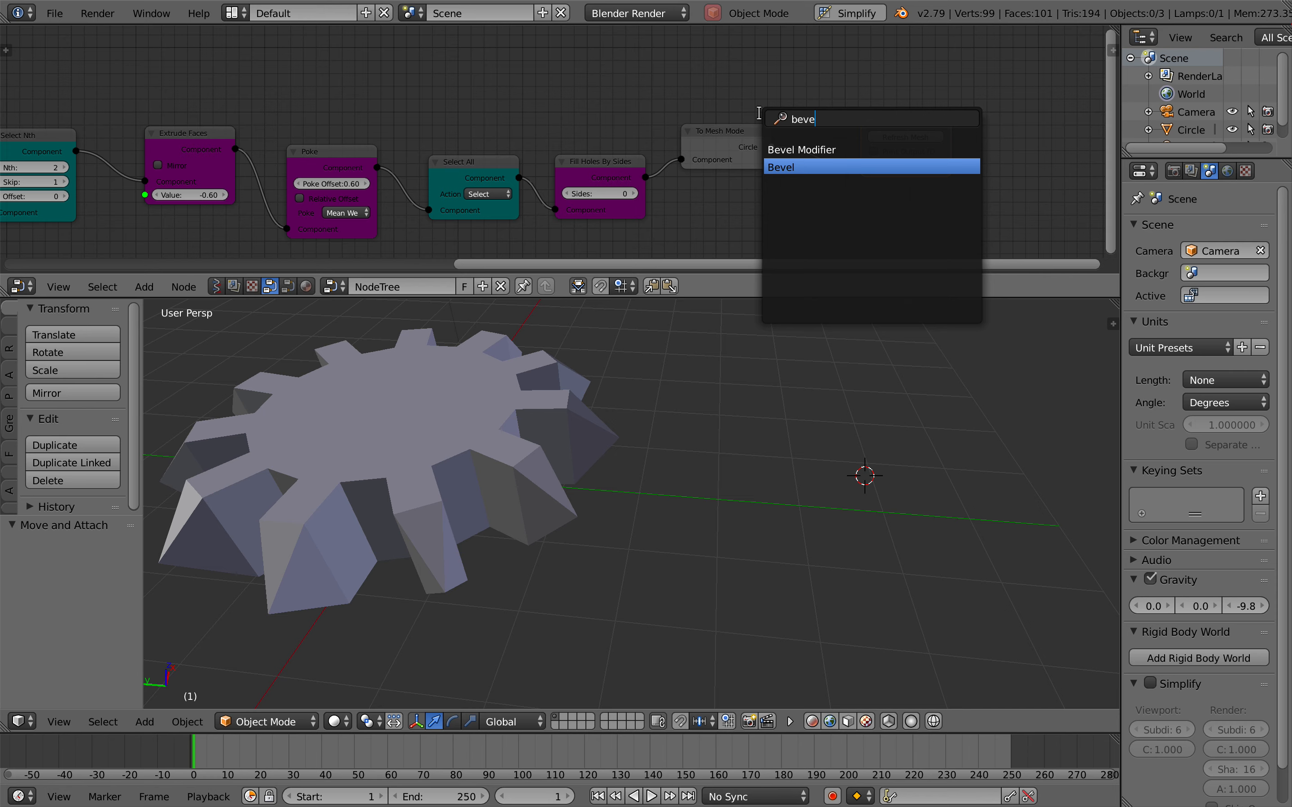
{"action": "key", "text": "Up"}
{"action": "key", "text": "Down"}
{"action": "key", "text": "Up"}
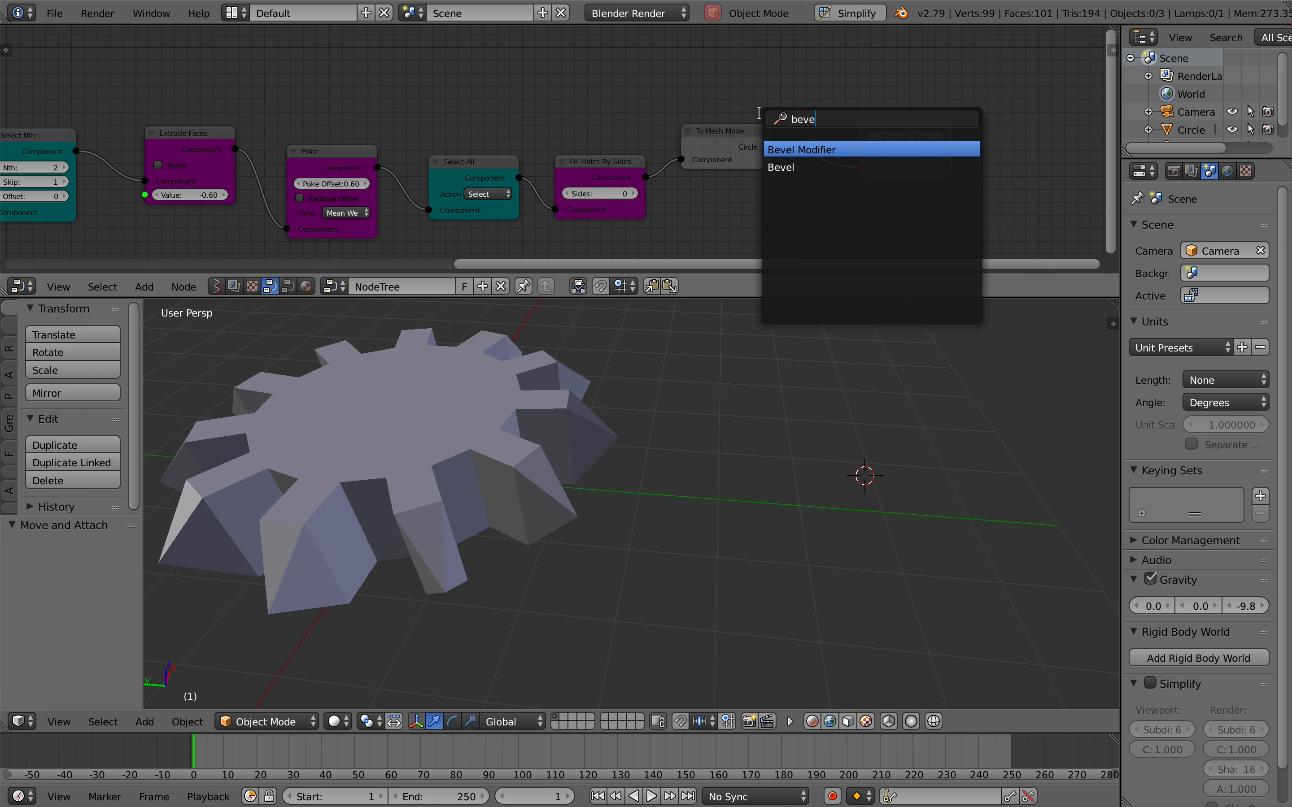
{"action": "key", "text": "Down"}
{"action": "key", "text": "Up"}
{"action": "key", "text": "Return"}
{"action": "left_click", "coordinate": [805, 137]}
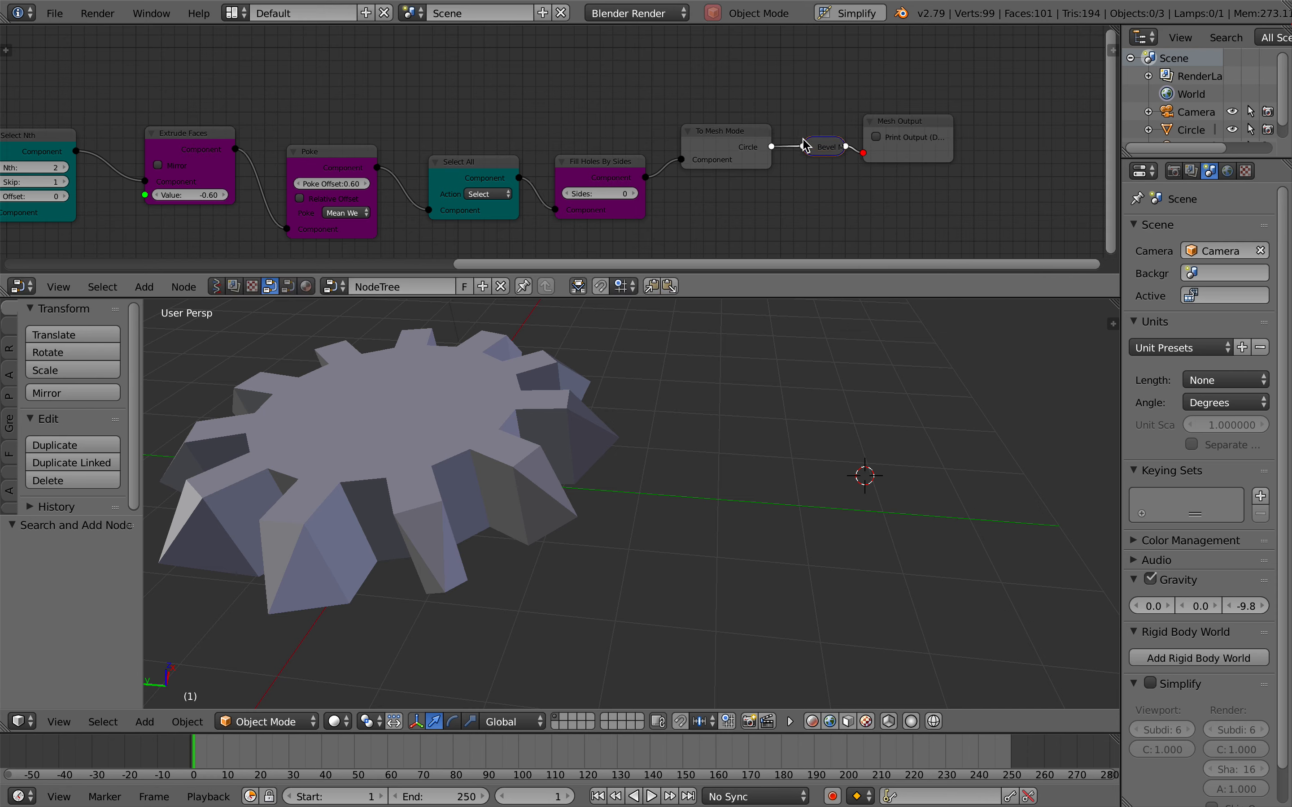
{"action": "key", "text": "h"}
Space out the Bevel Modifier and Mesh Output nodes after To Mesh Mode.
{"action": "scroll", "coordinate": [792, 150], "scroll_direction": "right", "scroll_amount": 3}
{"action": "scroll", "coordinate": [792, 149], "scroll_direction": "down", "scroll_amount": 2}
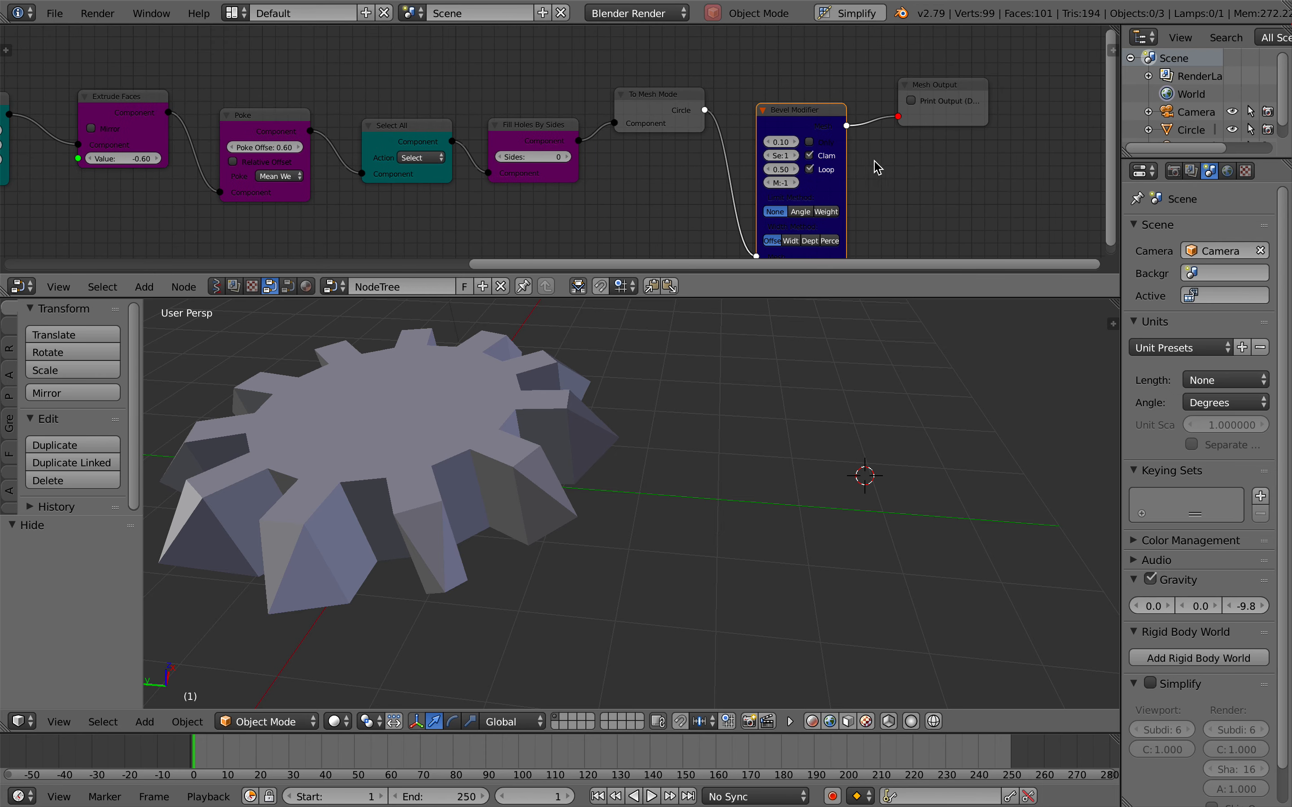
{"action": "left_click_drag", "start_coordinate": [848, 163], "coordinate": [921, 160]}
{"action": "left_click_drag", "start_coordinate": [944, 95], "coordinate": [1036, 126]}
{"action": "scroll", "coordinate": [893, 111], "scroll_direction": "up", "scroll_amount": 4}
{"action": "scroll", "coordinate": [893, 112], "scroll_direction": "right", "scroll_amount": 2}
{"action": "scroll", "coordinate": [893, 112], "scroll_direction": "down", "scroll_amount": 2}
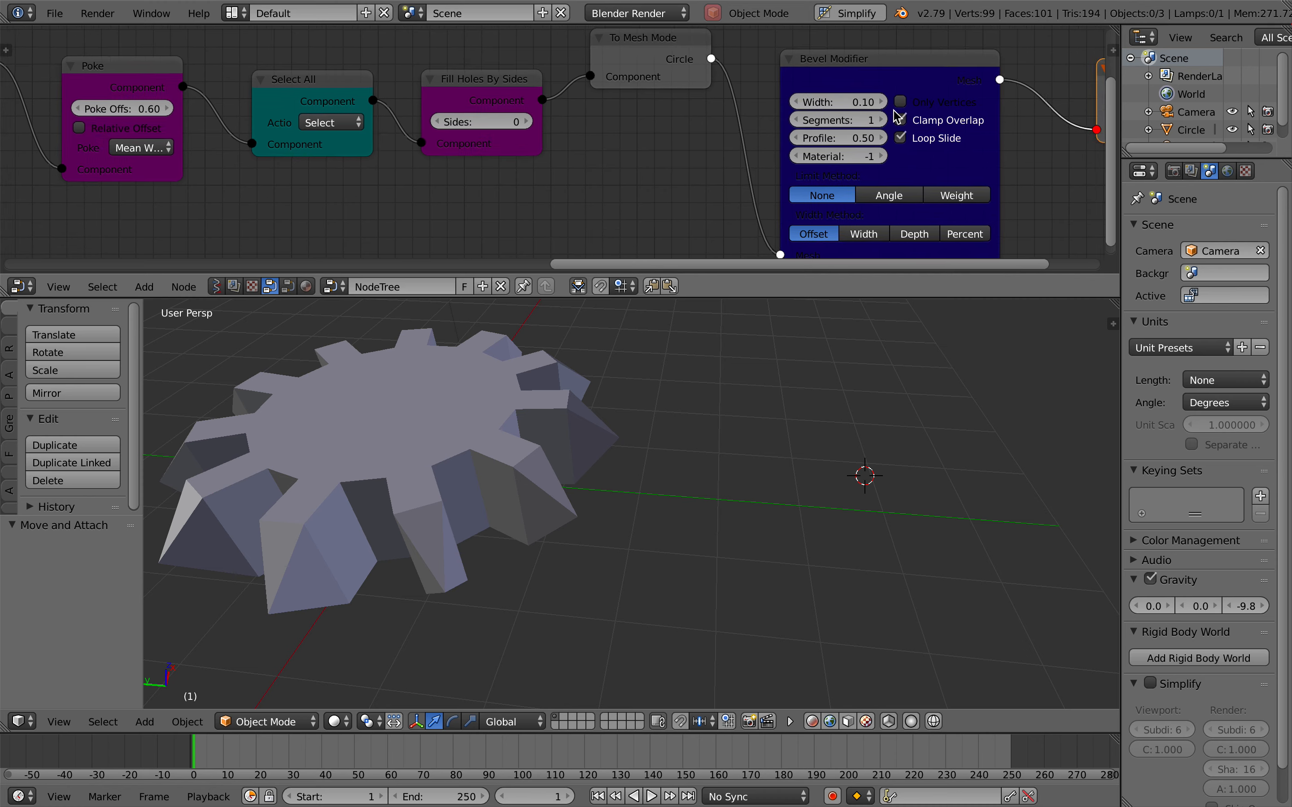
Refresh the mesh from the Mesh Output node and inspect the bevelled gear from several angles.
{"action": "scroll", "coordinate": [896, 116], "scroll_direction": "right", "scroll_amount": 4}
{"action": "scroll", "coordinate": [898, 117], "scroll_direction": "down", "scroll_amount": 1}
{"action": "left_click", "coordinate": [1036, 77]}
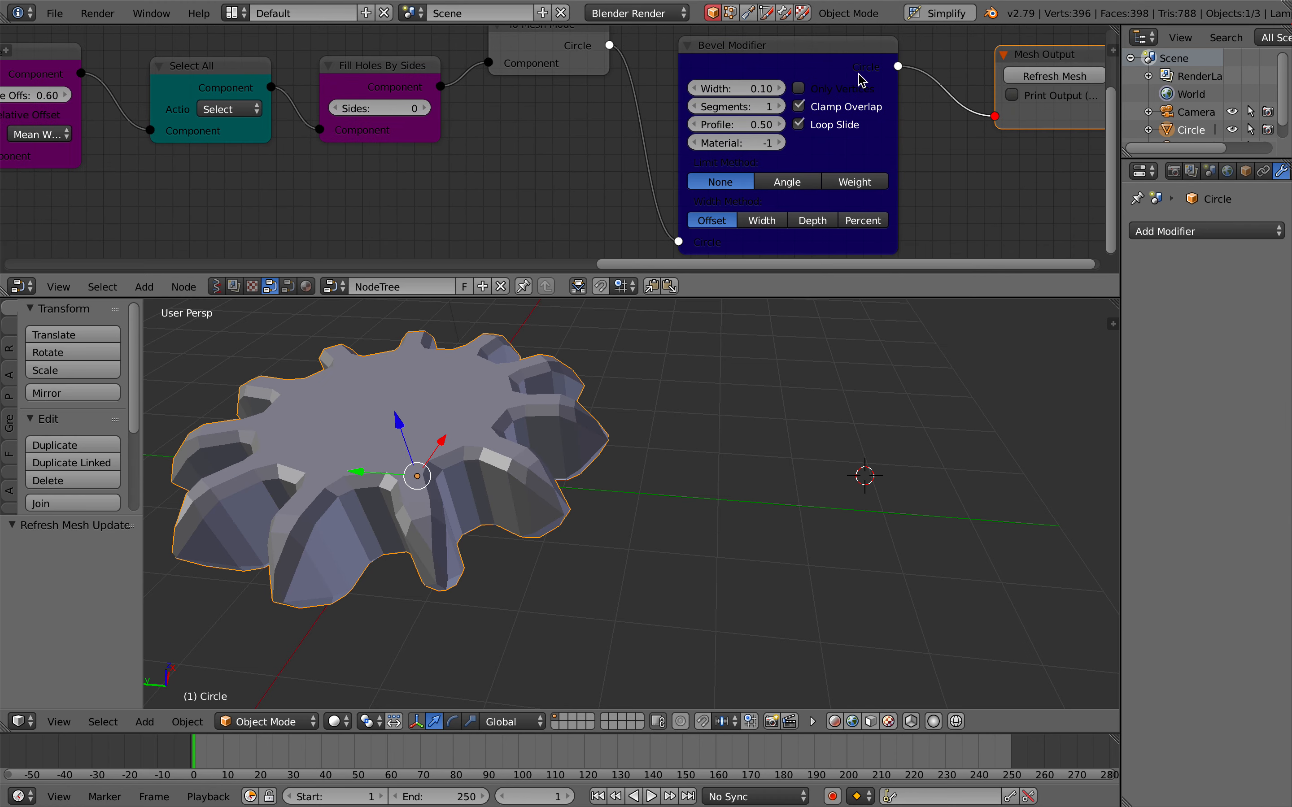
{"action": "scroll", "coordinate": [620, 432], "scroll_direction": "left", "scroll_amount": 5, "text": "shift"}
{"action": "scroll", "coordinate": [619, 432], "scroll_direction": "up", "scroll_amount": 4}
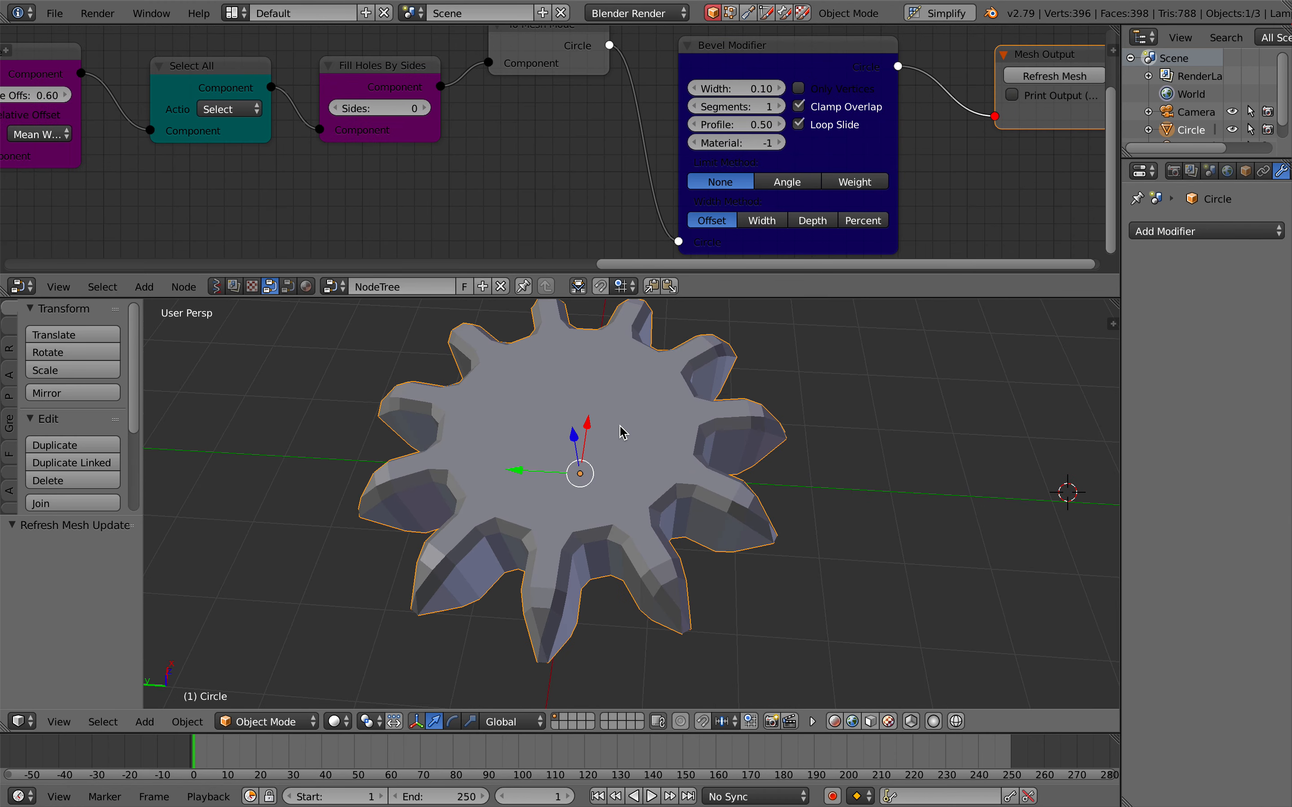
{"action": "scroll", "coordinate": [619, 432], "scroll_direction": "down", "scroll_amount": 5}
{"action": "scroll", "coordinate": [620, 433], "scroll_direction": "up", "scroll_amount": 1}
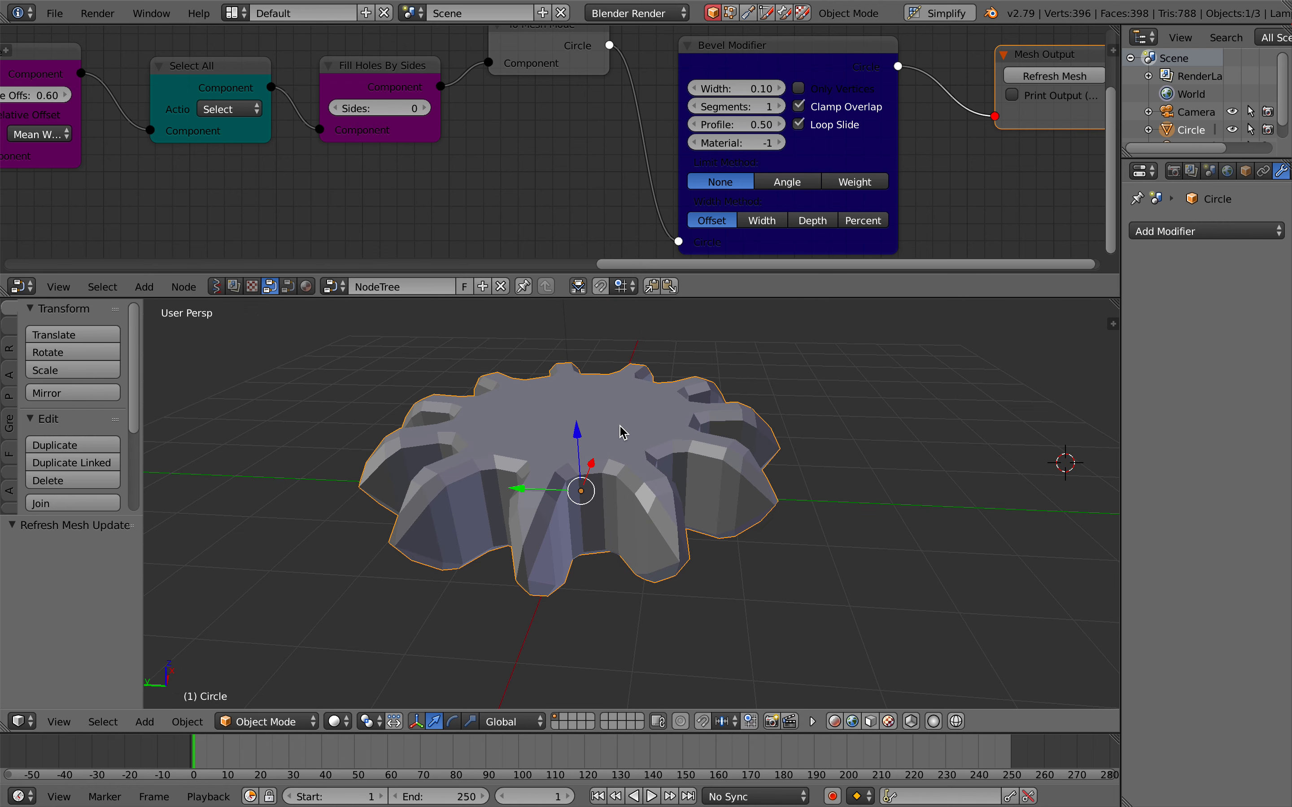
Try another Segments value in the Bevel Modifier node and set it back to 1.
{"action": "left_click", "coordinate": [777, 107]}
{"action": "left_click", "coordinate": [706, 106]}
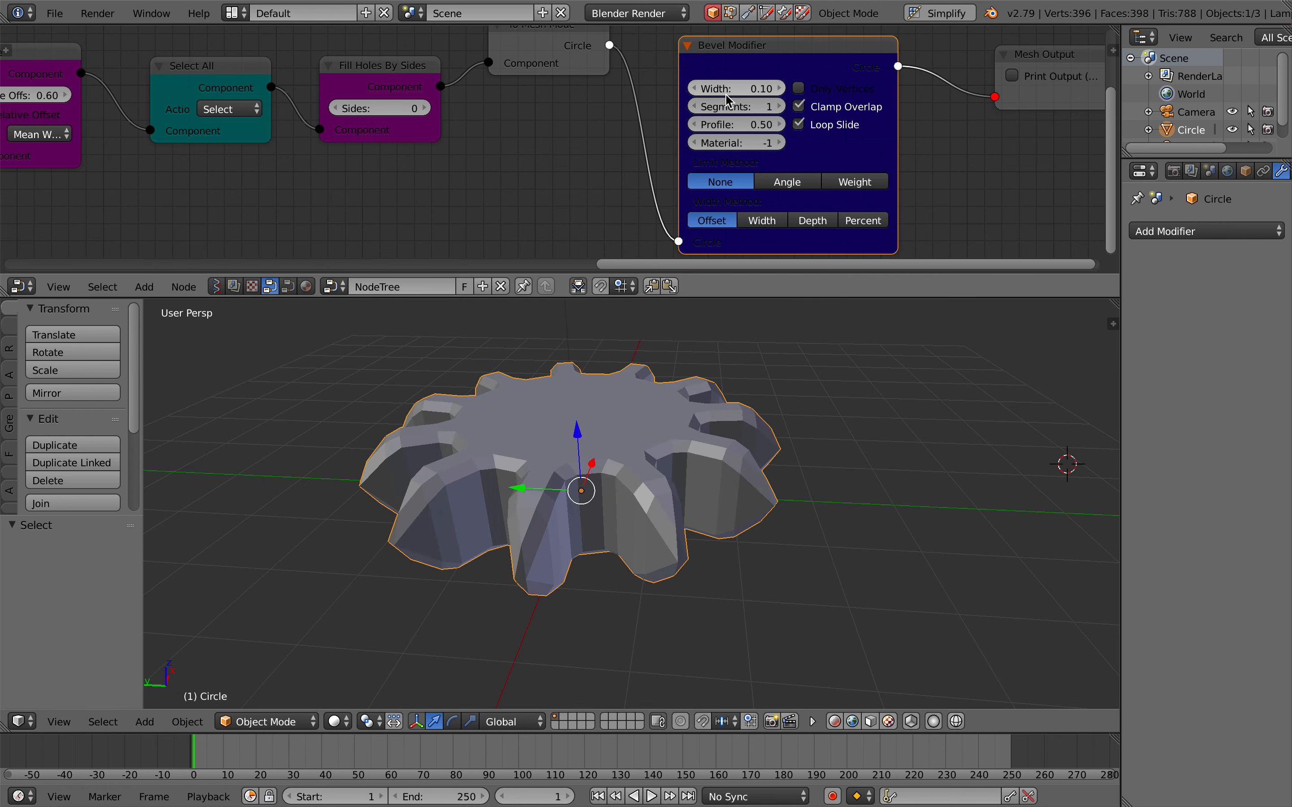
Set the Bevel Modifier node's Width to 0.01.
{"action": "mouse_move", "coordinate": [743, 87]}
{"action": "left_mouse_down"}
{"action": "mouse_move", "coordinate": [764, 90]}
{"action": "mouse_move", "coordinate": [747, 88]}
{"action": "left_mouse_up"}
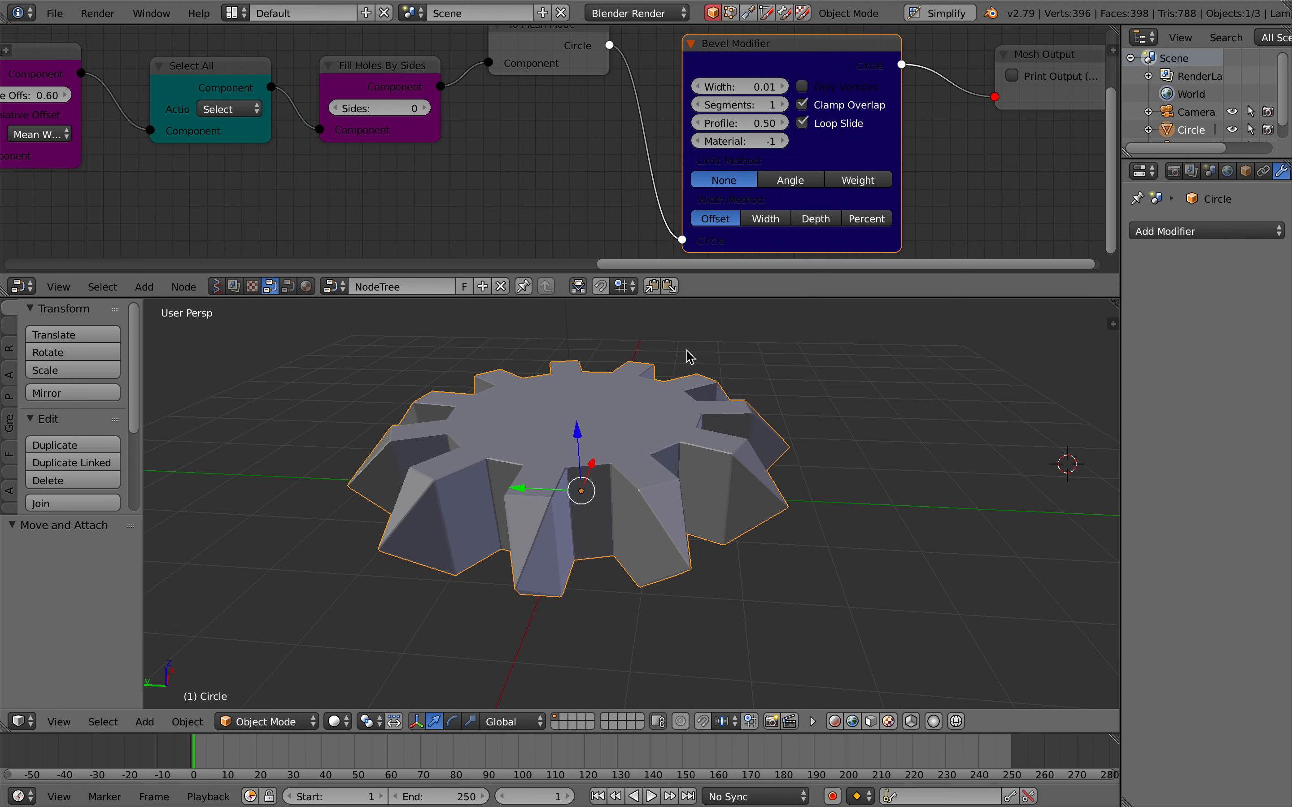
{"action": "middle_click_drag", "start_coordinate": [655, 55], "coordinate": [649, 50]}
{"action": "left_click", "coordinate": [577, 434]}
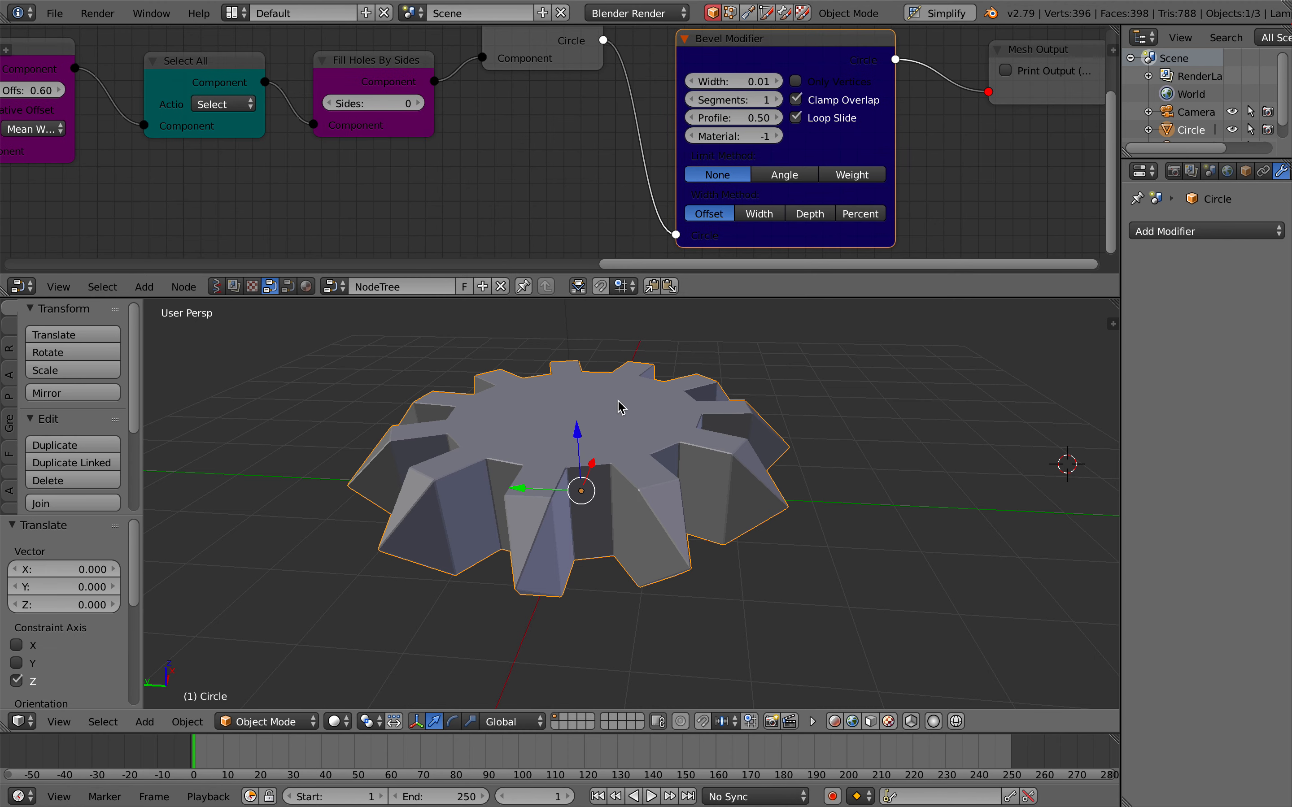
{"action": "middle_click_drag", "start_coordinate": [1245, 176], "coordinate": [1232, 178]}
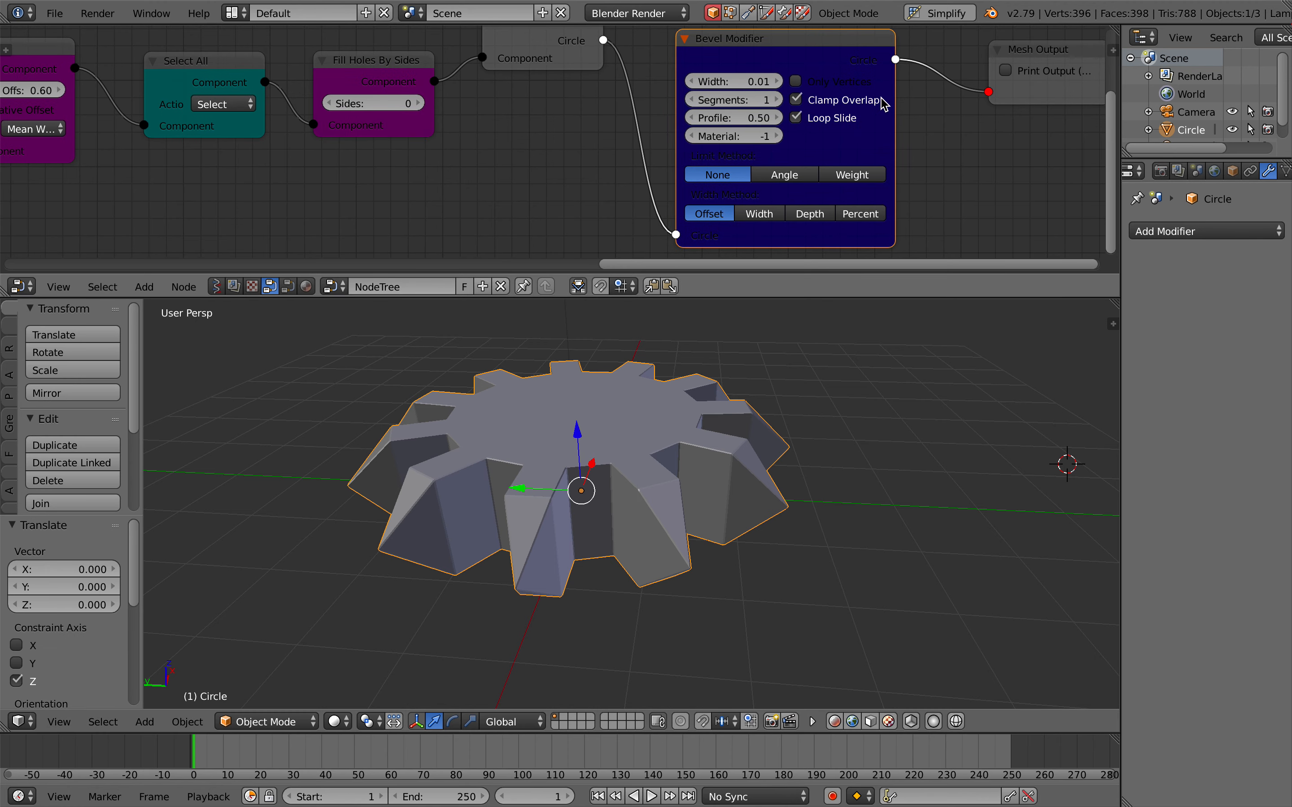
Delete the Bevel Modifier node, then link To Mesh Mode's Circle output straight to Mesh Output, placed closer to it.
{"action": "key", "text": "x"}
{"action": "left_click_drag", "start_coordinate": [612, 45], "coordinate": [882, 80]}
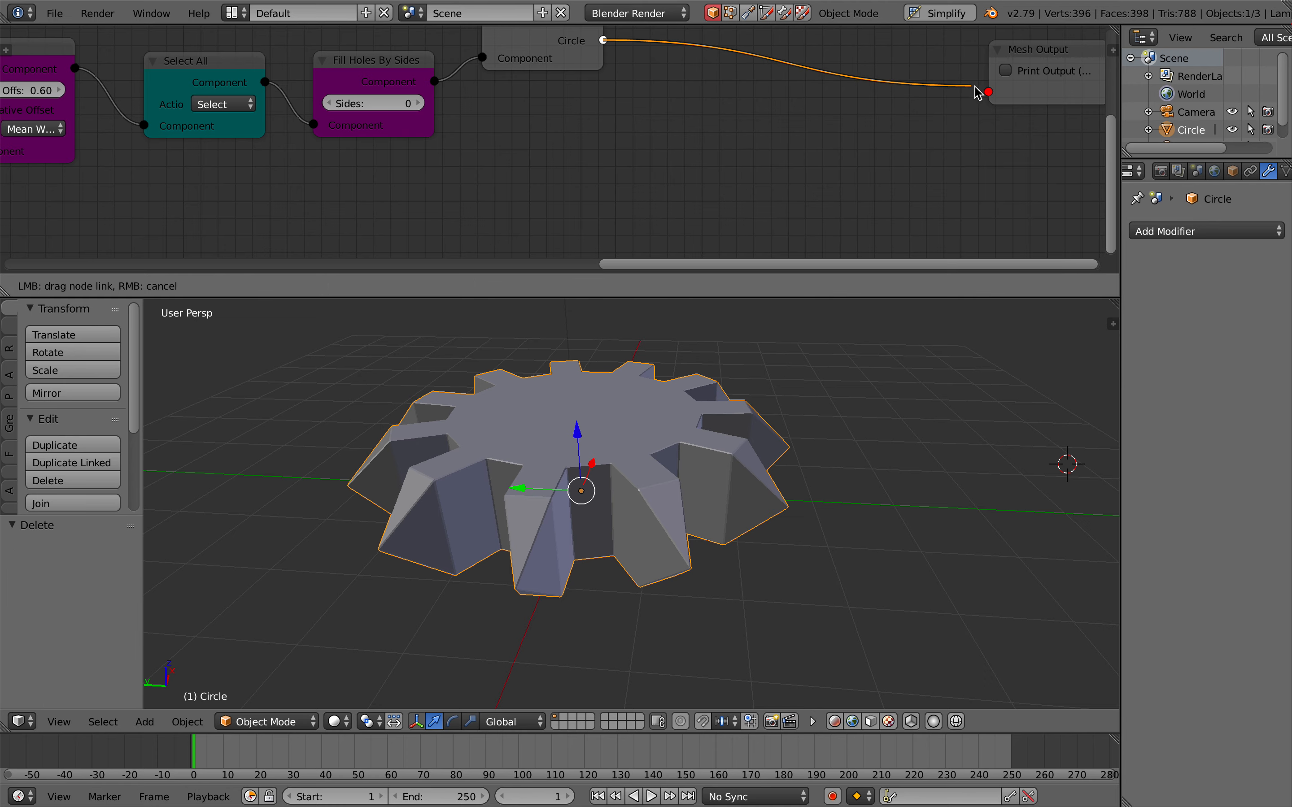
{"action": "left_click_drag", "start_coordinate": [978, 93], "coordinate": [989, 92]}
{"action": "left_click_drag", "start_coordinate": [1037, 51], "coordinate": [780, 63]}
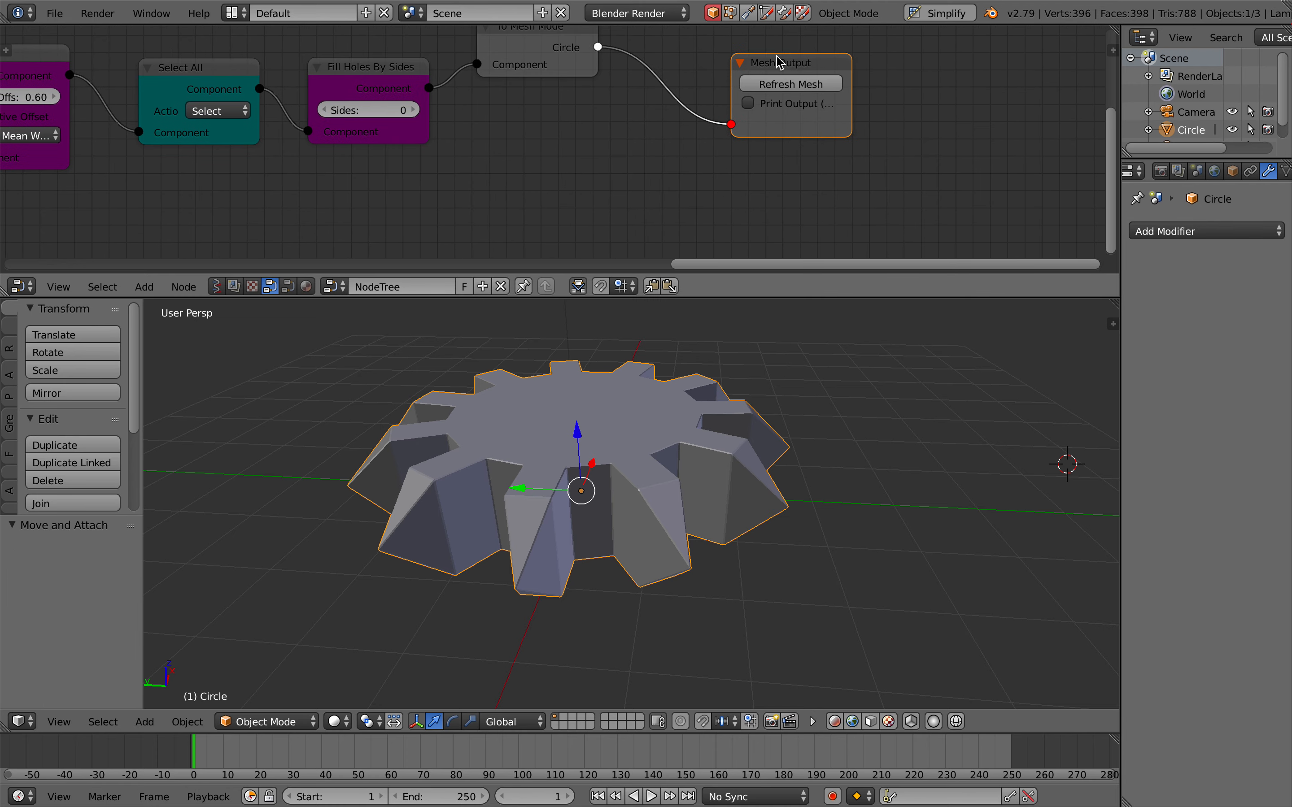
Refresh the mesh from the Mesh Output node to rebuild the gear without the bevel.
{"action": "left_click", "coordinate": [774, 83]}
{"action": "left_click", "coordinate": [774, 83]}
{"action": "middle_click_drag", "start_coordinate": [685, 320], "coordinate": [674, 386]}
{"action": "left_click", "coordinate": [792, 89]}
{"action": "left_click", "coordinate": [792, 90]}
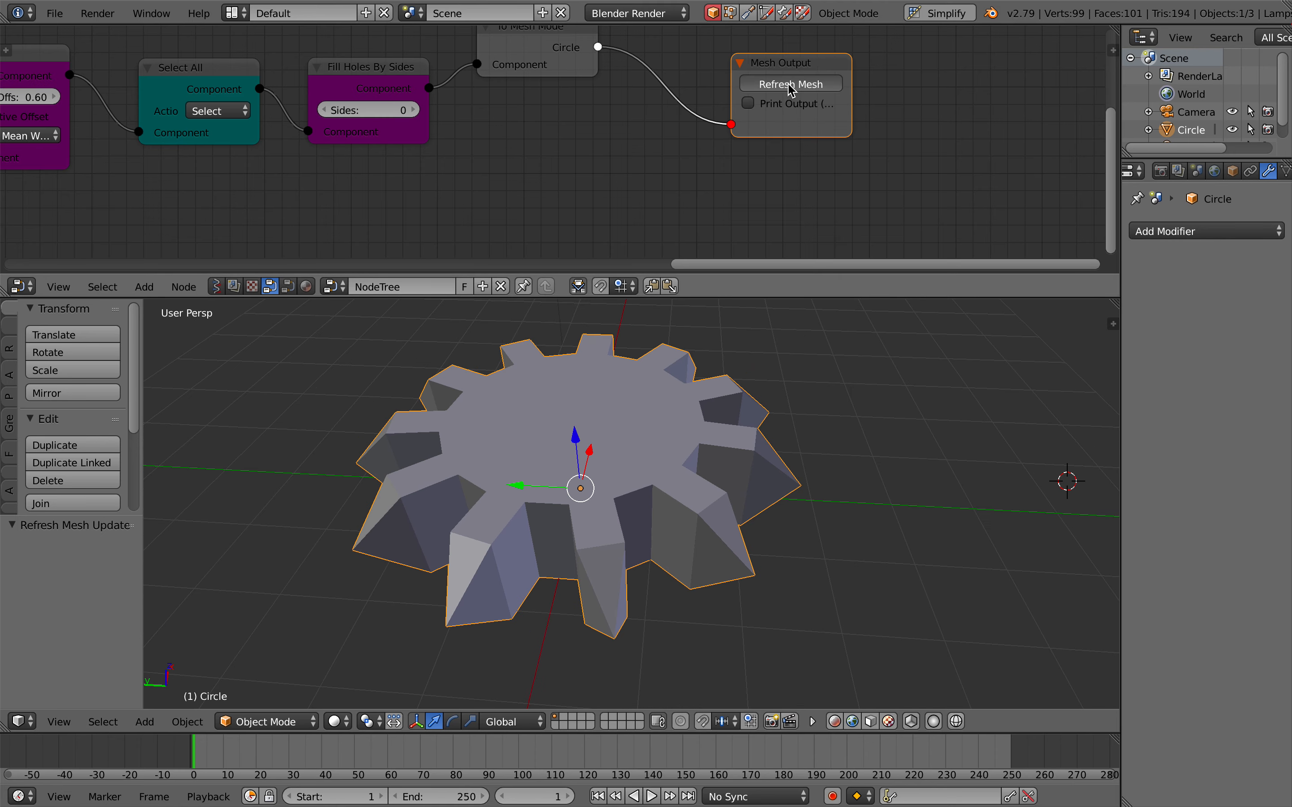
{"action": "left_click", "coordinate": [792, 90]}
{"action": "left_click", "coordinate": [792, 89]}
{"action": "left_click", "coordinate": [792, 89]}
{"action": "left_click", "coordinate": [792, 90]}
{"action": "left_click", "coordinate": [792, 90]}
Give the node tree a fake user and rename it "Basic Shuriken".
{"action": "scroll", "coordinate": [607, 378], "scroll_direction": "left", "scroll_amount": 3, "text": "shift"}
{"action": "scroll", "coordinate": [572, 208], "scroll_direction": "left", "scroll_amount": 8}
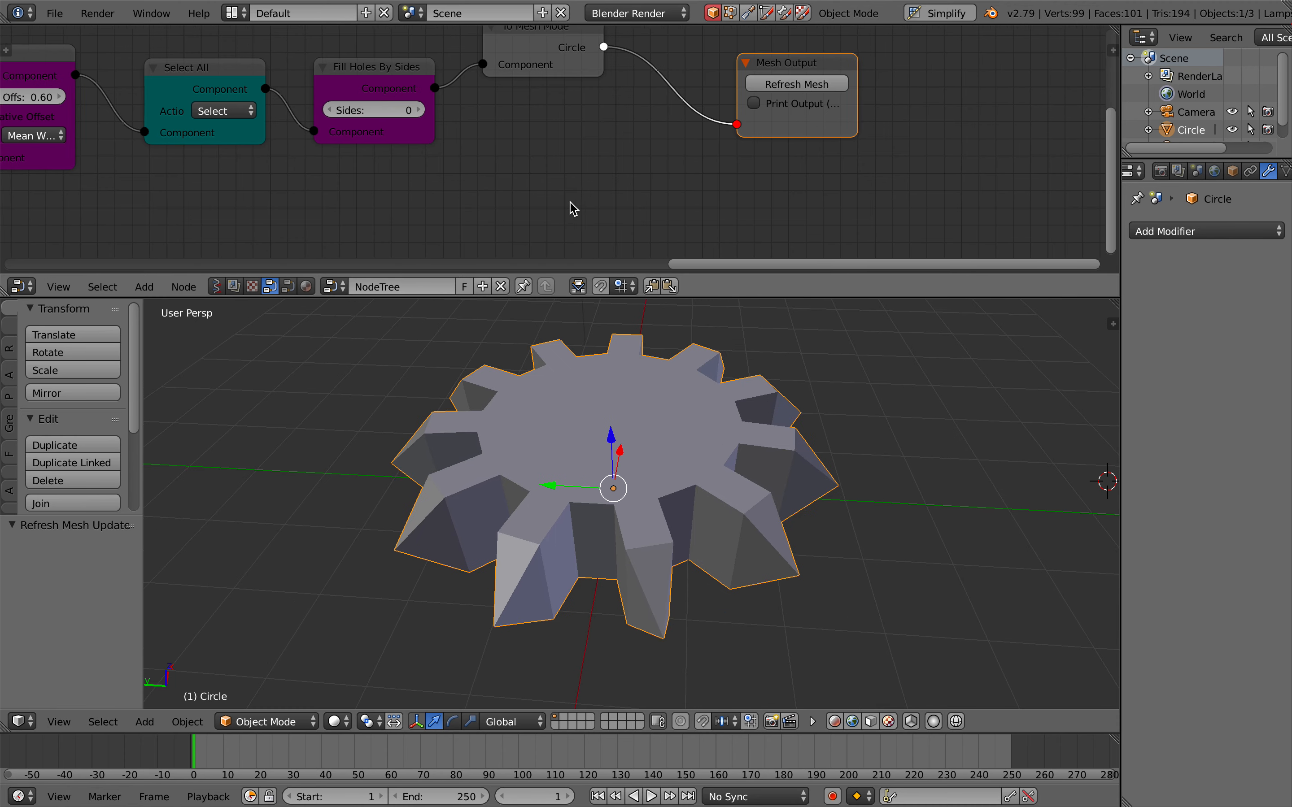
{"action": "scroll", "coordinate": [568, 208], "scroll_direction": "left", "scroll_amount": 8, "text": "ctrl"}
{"action": "left_click", "coordinate": [464, 289]}
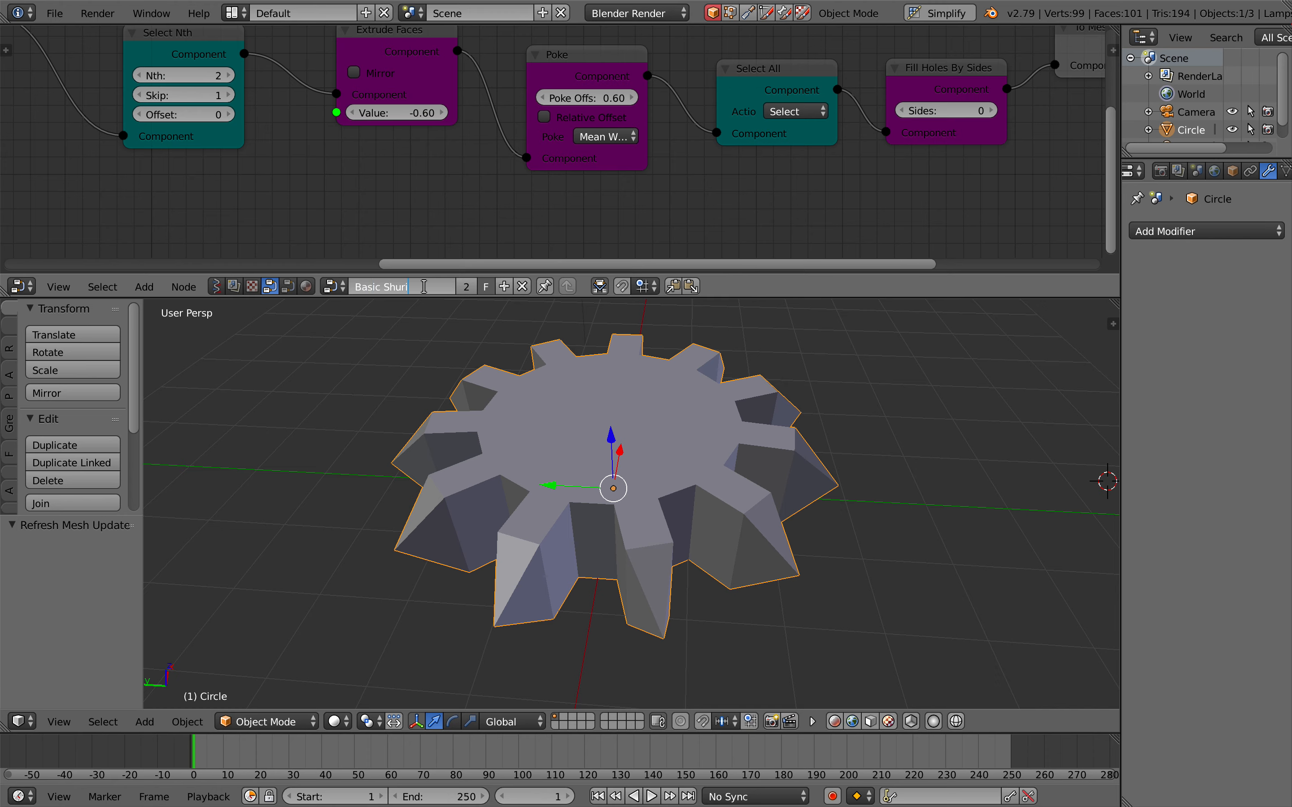
Examine the unbevelled gear from above and from the side.
{"action": "scroll", "coordinate": [642, 533], "scroll_direction": "down", "scroll_amount": 3}
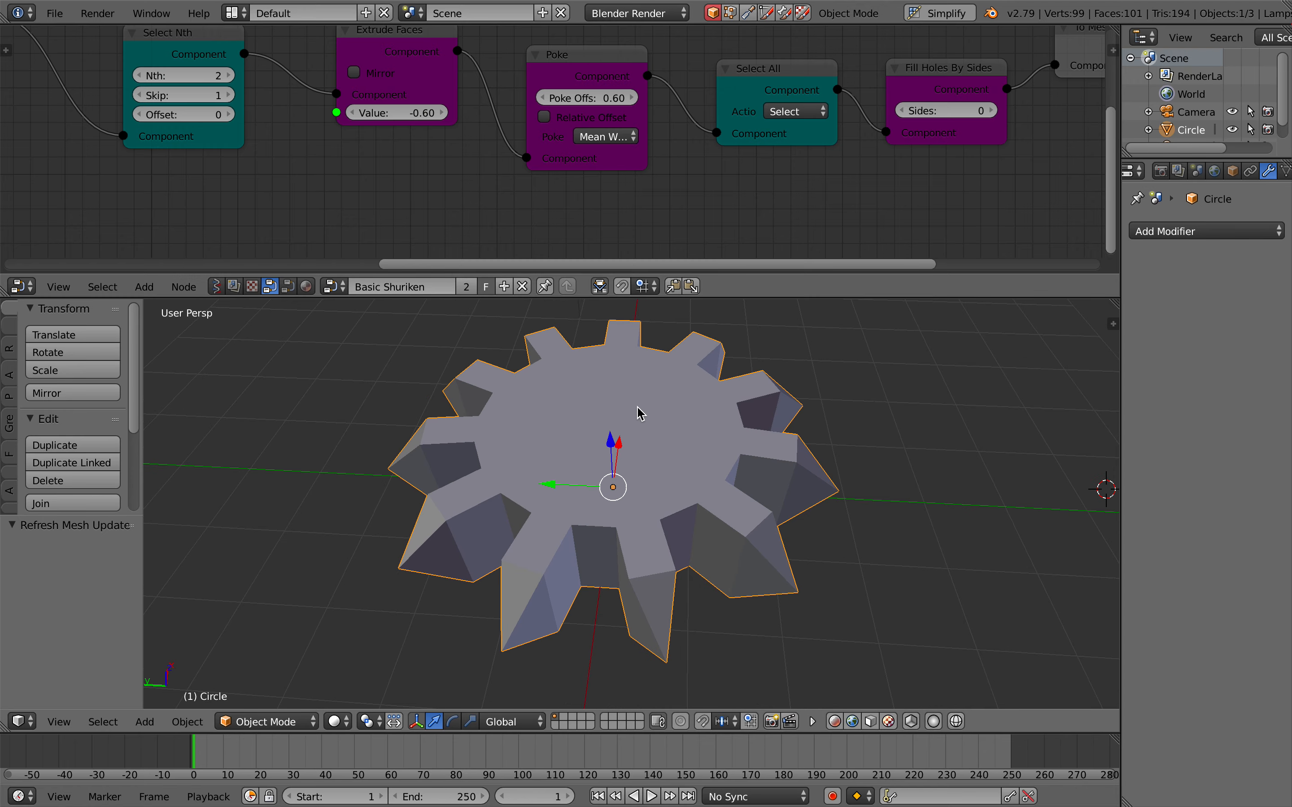
{"action": "scroll", "coordinate": [602, 451], "scroll_direction": "up", "scroll_amount": 10}
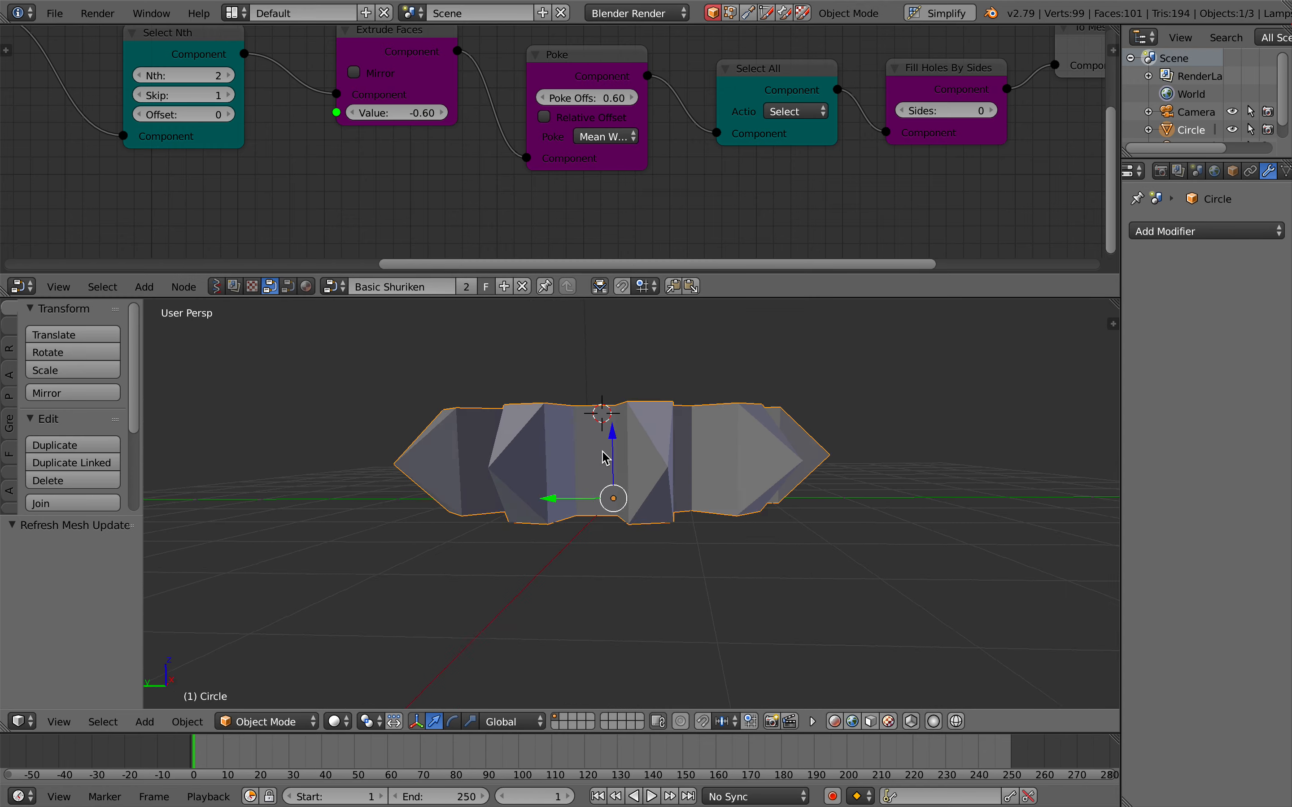
{"action": "scroll", "coordinate": [602, 451], "scroll_direction": "down", "scroll_amount": 4}
{"action": "scroll", "coordinate": [601, 451], "scroll_direction": "down", "scroll_amount": 10}
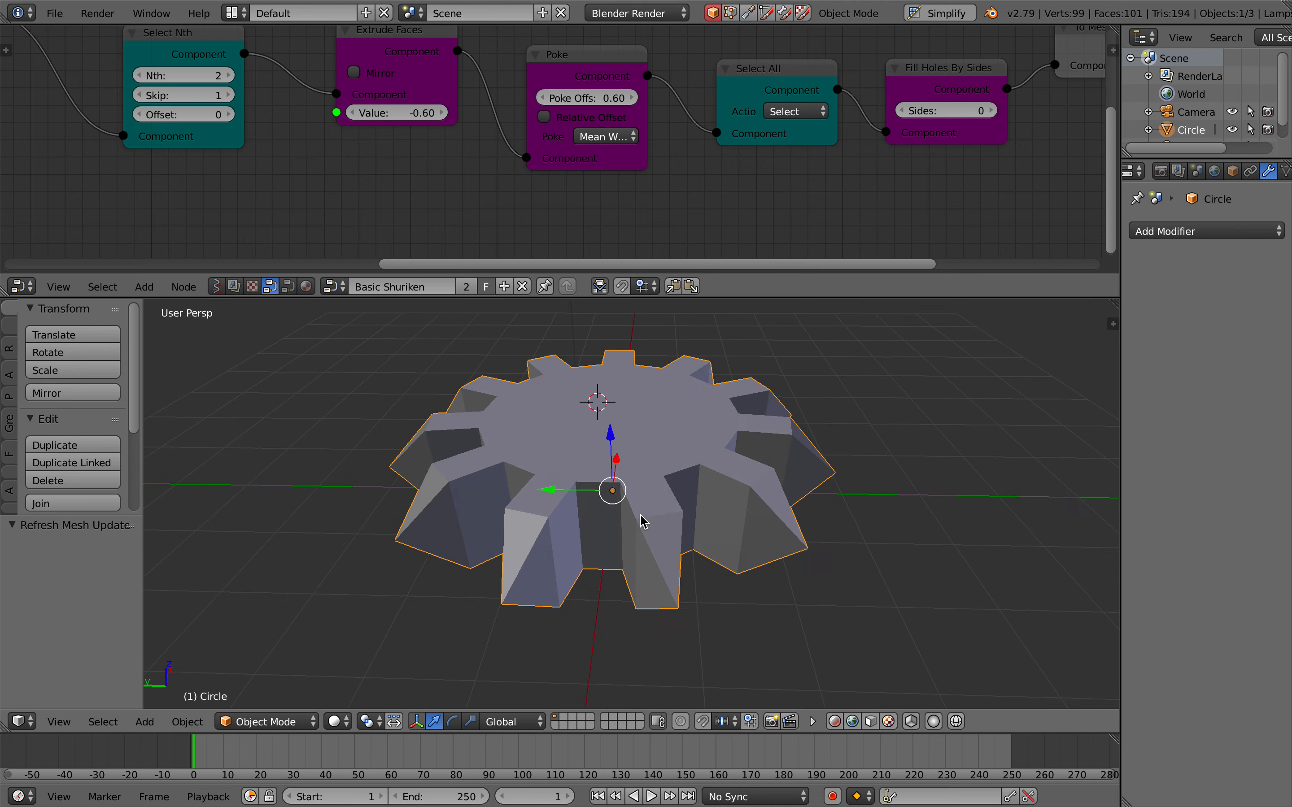
{"action": "scroll", "coordinate": [618, 437], "scroll_direction": "down", "scroll_amount": 2}
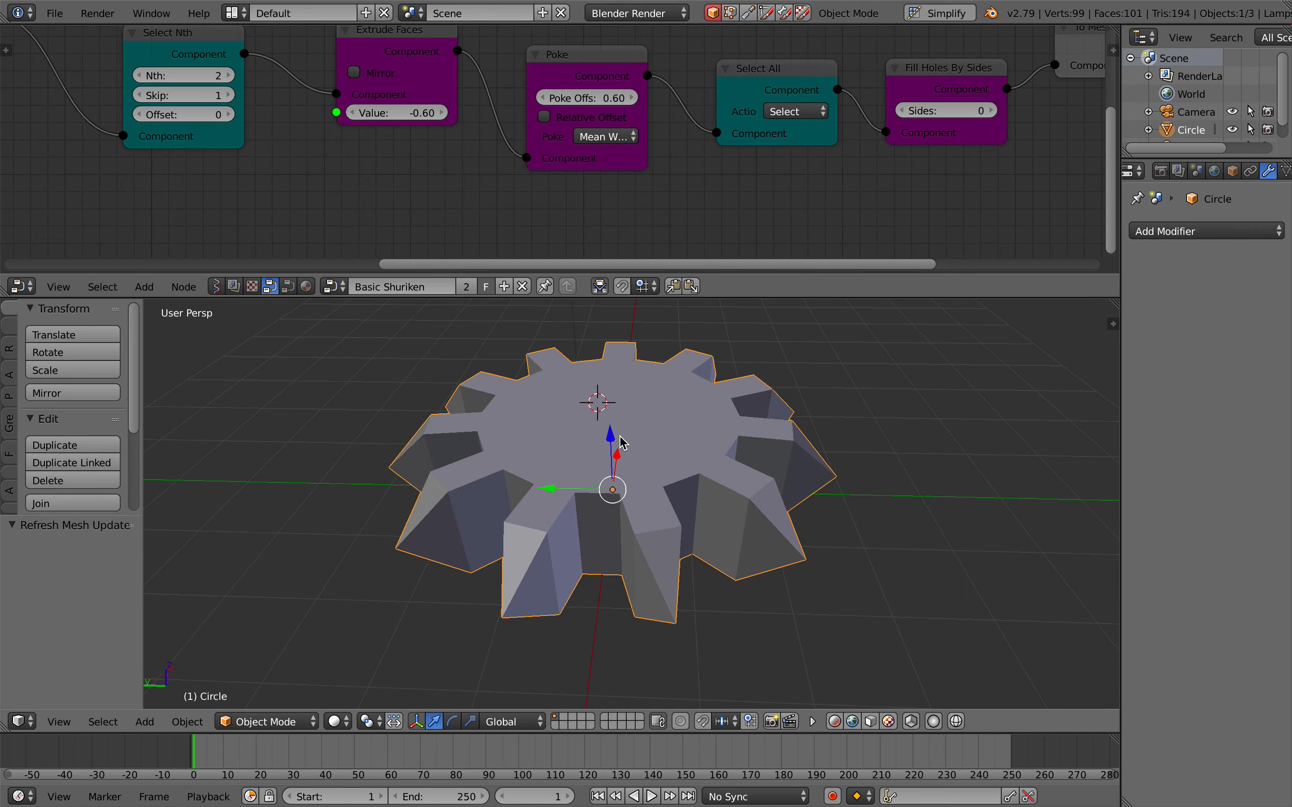
{"action": "scroll", "coordinate": [619, 437], "scroll_direction": "left", "scroll_amount": 4, "text": "shift"}
{"action": "scroll", "coordinate": [619, 438], "scroll_direction": "up", "scroll_amount": 4, "text": "shift"}
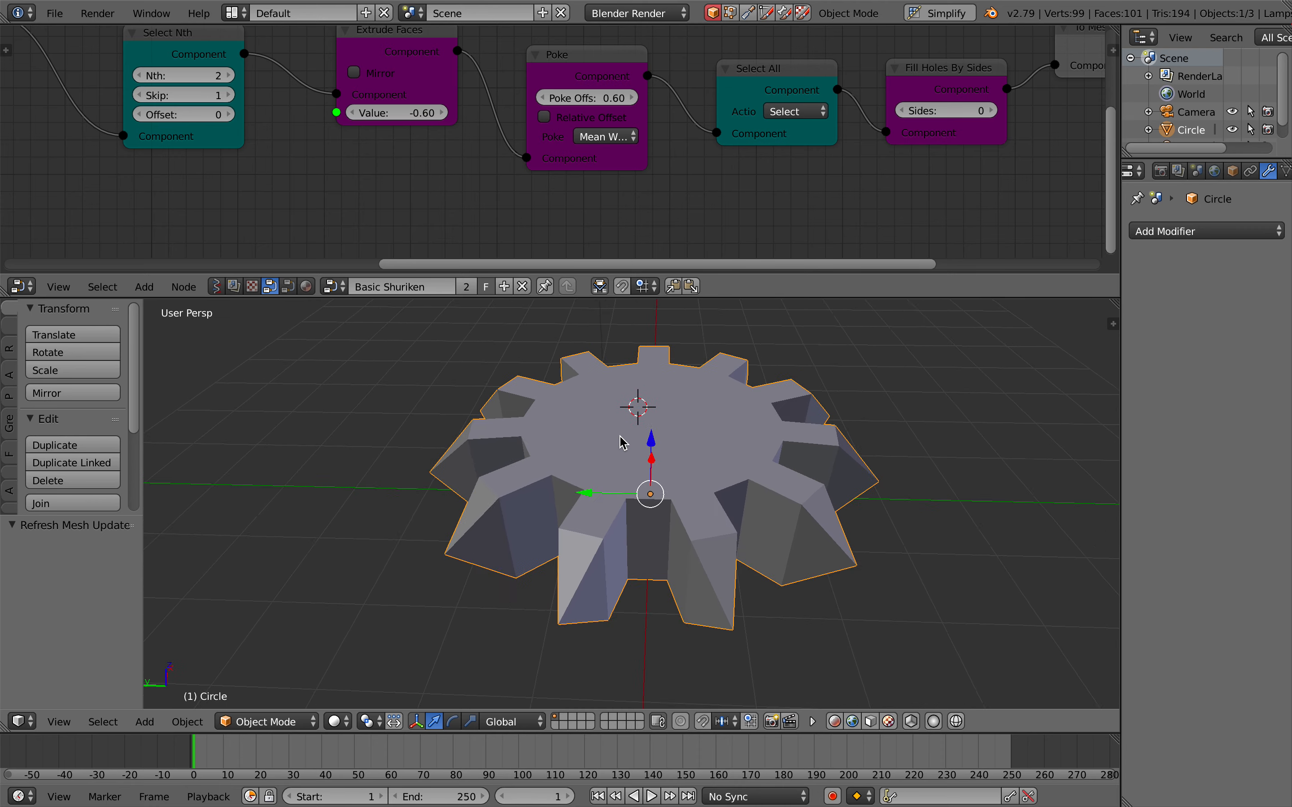
{"action": "scroll", "coordinate": [562, 245], "scroll_direction": "down", "scroll_amount": 3}
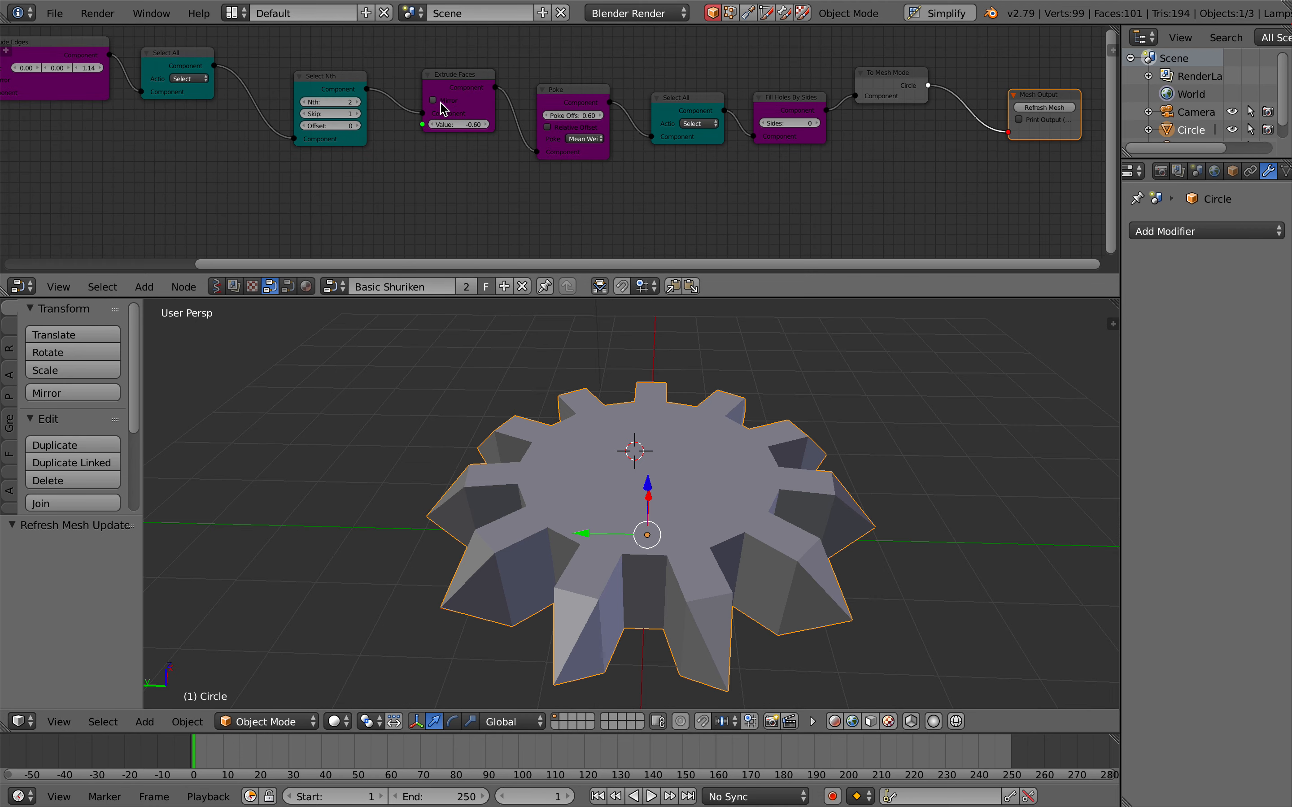
Move the Select Nth node up to make room beneath it in the node chain.
{"action": "scroll", "coordinate": [442, 109], "scroll_direction": "up", "scroll_amount": 5}
{"action": "scroll", "coordinate": [441, 110], "scroll_direction": "left", "scroll_amount": 3, "text": "ctrl"}
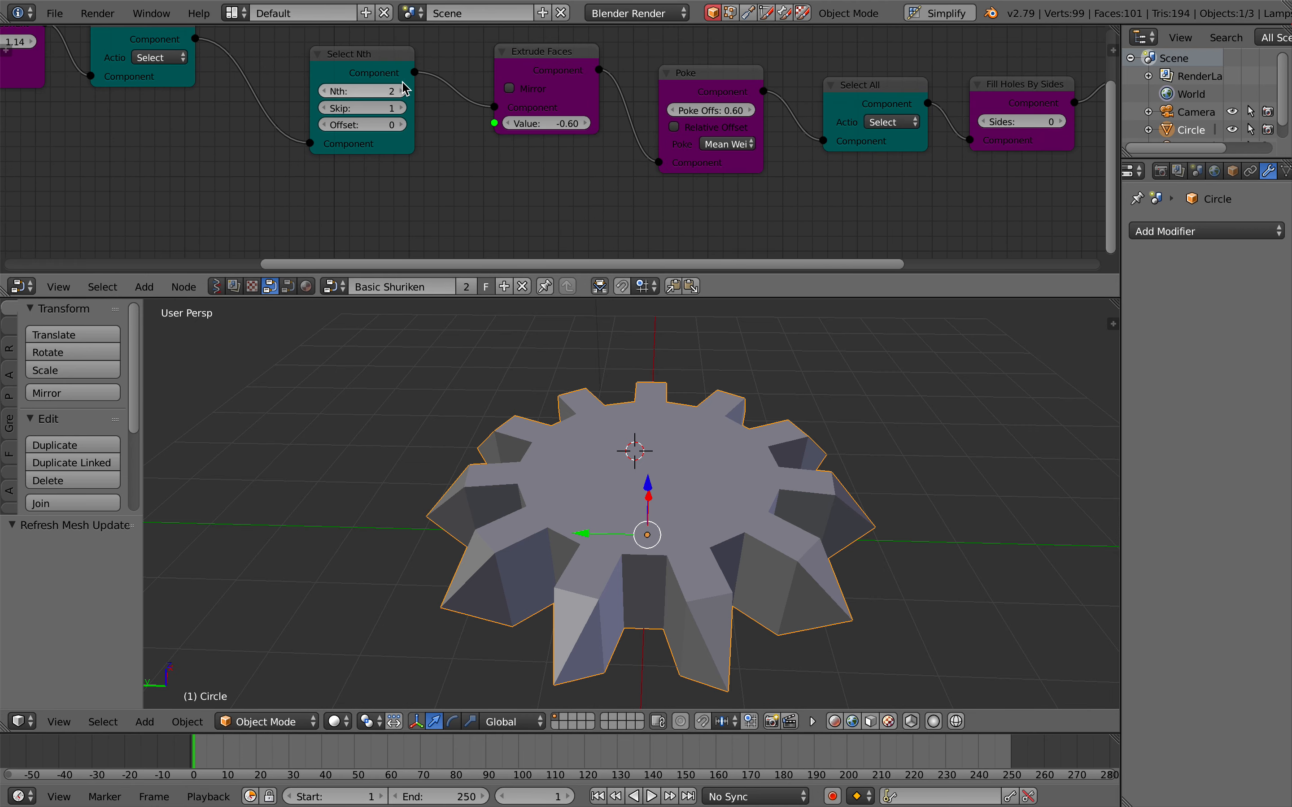
{"action": "left_click", "coordinate": [368, 67]}
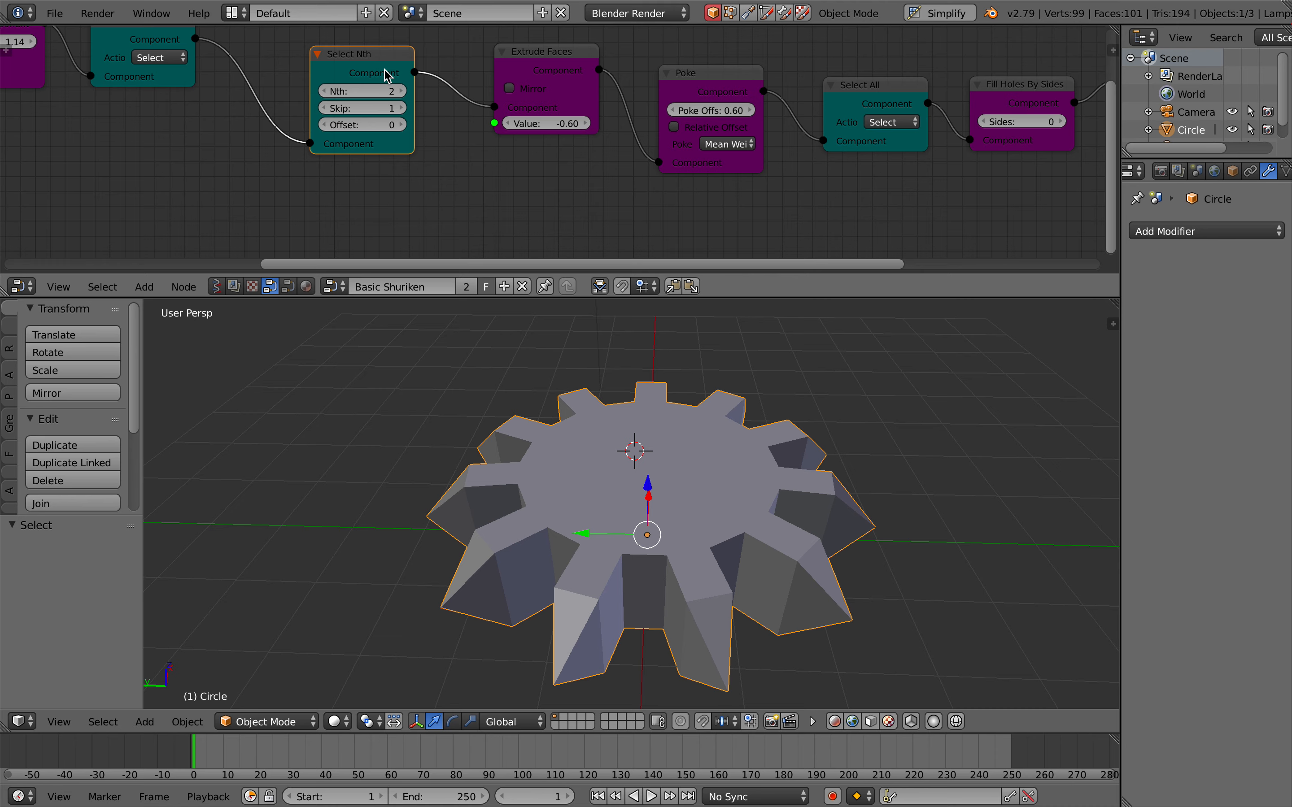
{"action": "left_click_drag", "start_coordinate": [343, 53], "coordinate": [343, 239]}
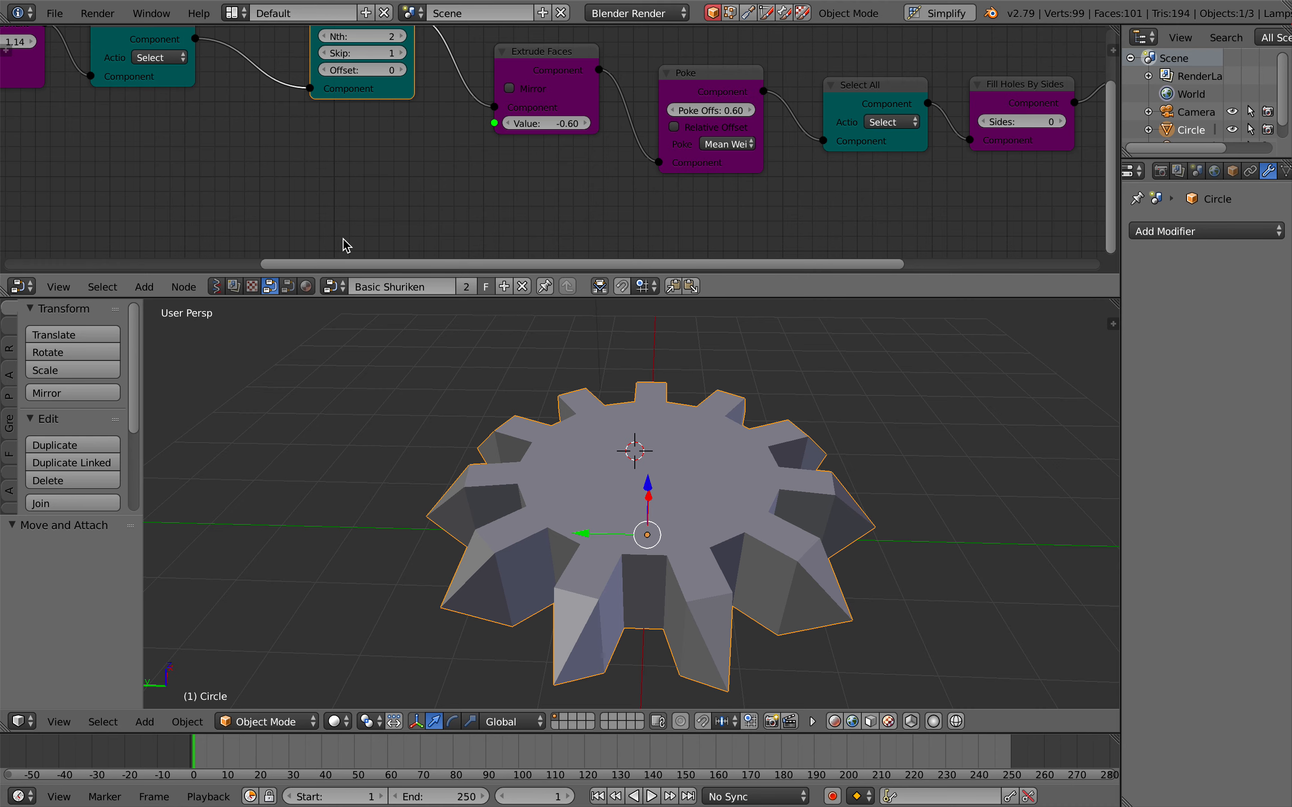
{"action": "scroll", "coordinate": [294, 171], "scroll_direction": "up", "scroll_amount": 2}
Add a Select Alternative Faces node just below the Select Nth node.
{"action": "key", "text": "ctrl+s"}
{"action": "left_click", "coordinate": [295, 171]}
{"action": "key", "text": "shift+a"}
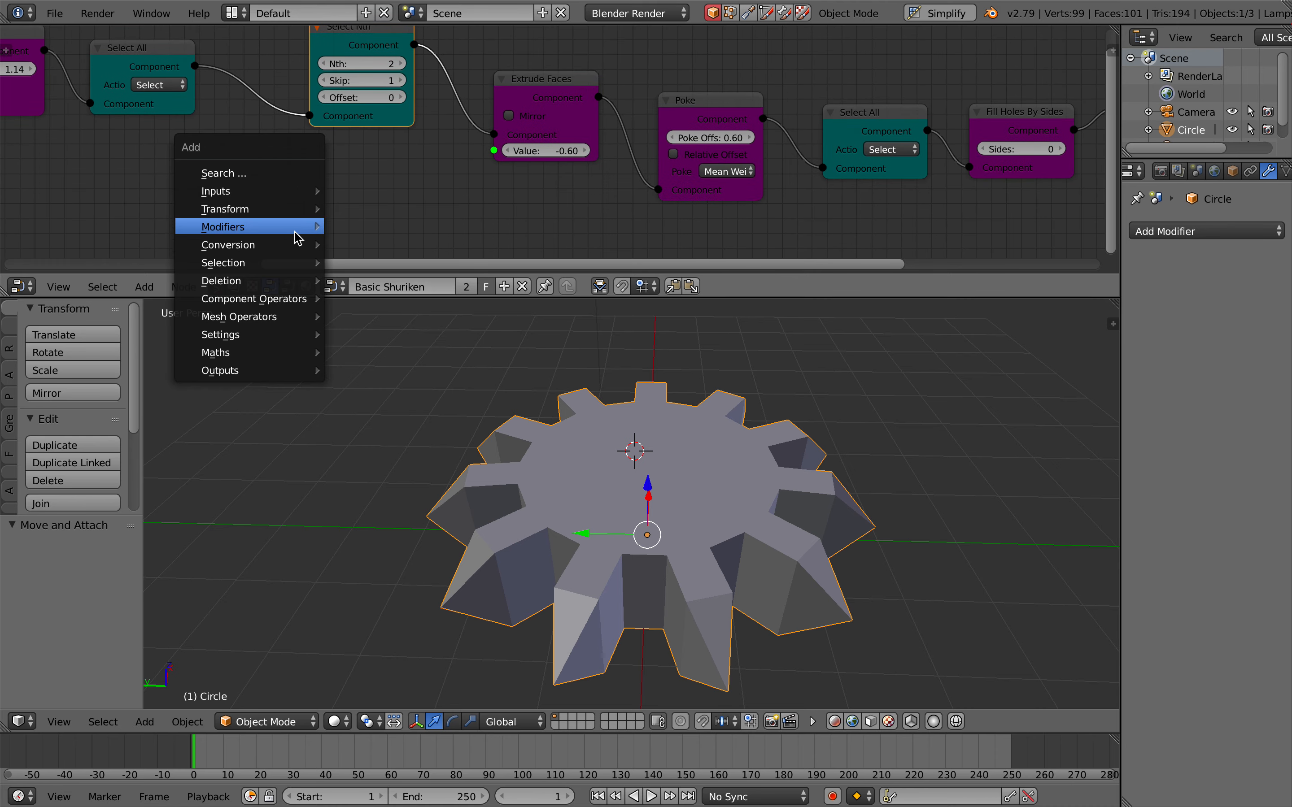
{"action": "mouse_move", "coordinate": [296, 263]}
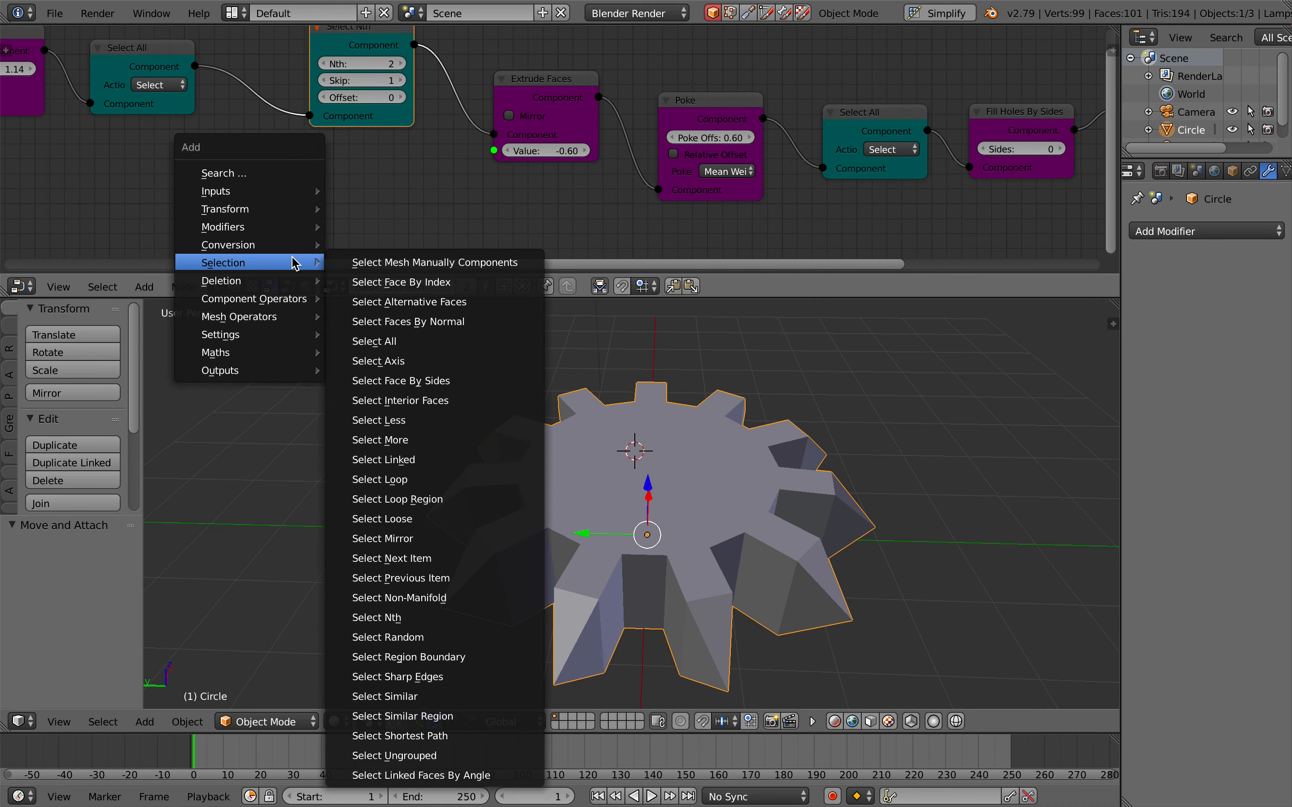
{"action": "left_click", "coordinate": [445, 307]}
{"action": "left_click", "coordinate": [355, 185]}
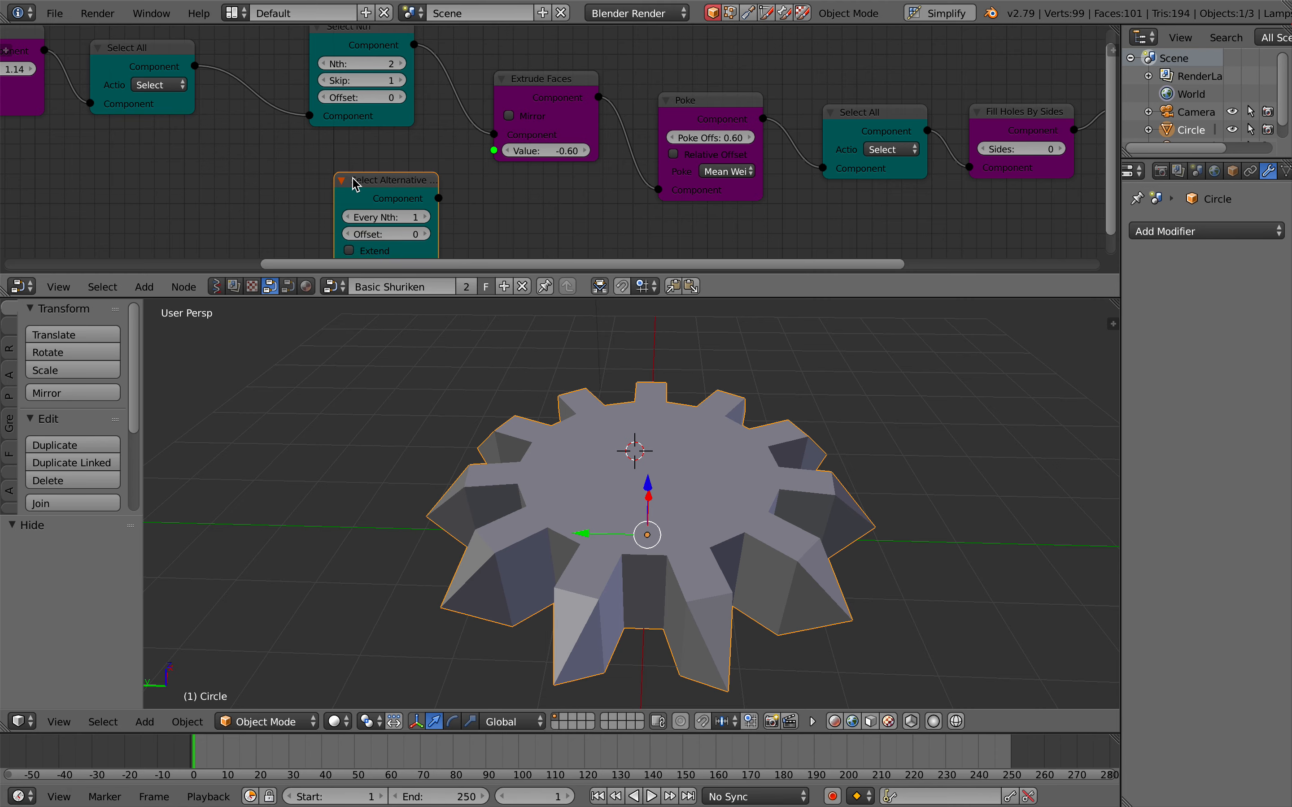
{"action": "left_click_drag", "start_coordinate": [357, 185], "coordinate": [305, 130]}
Link the first Select All node through Select Alternative Faces into Extrude Faces, in place of Select Nth.
{"action": "left_click_drag", "start_coordinate": [196, 66], "coordinate": [253, 153]}
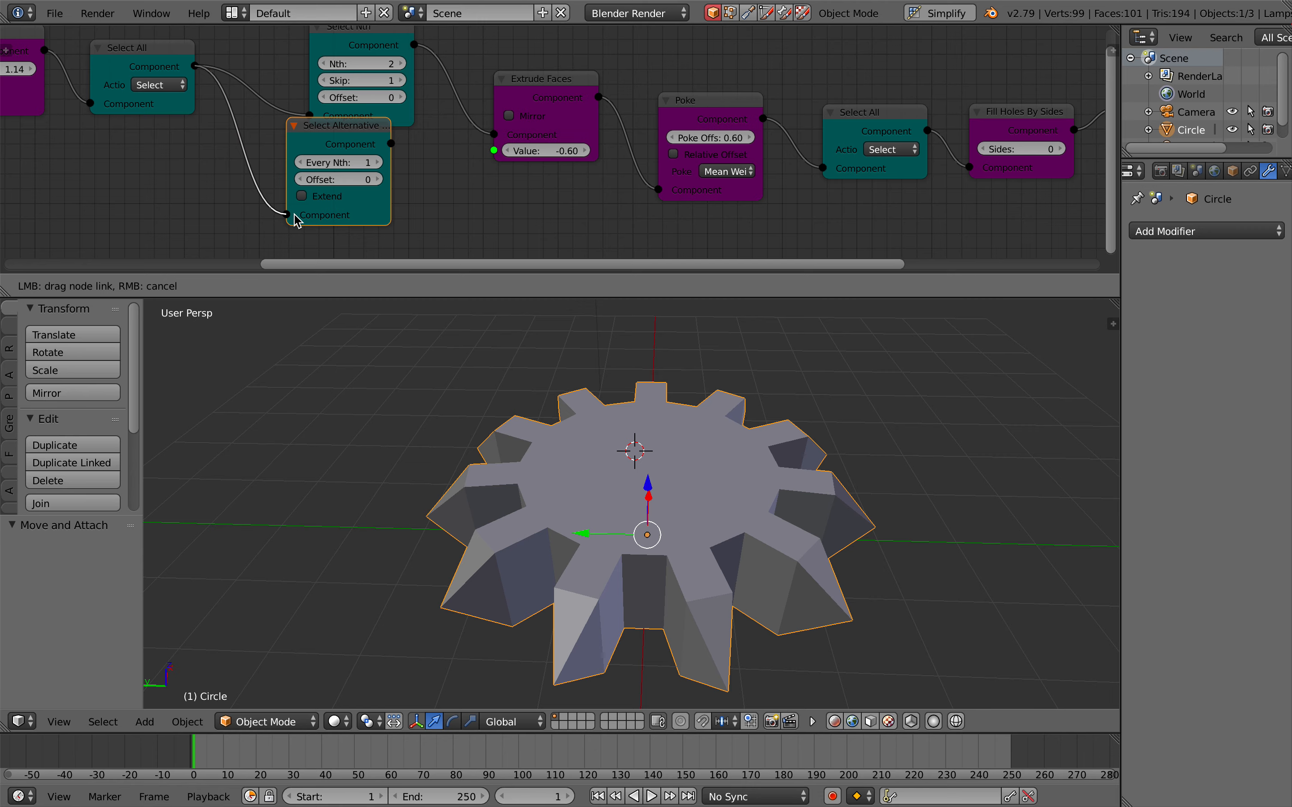
{"action": "left_click_drag", "start_coordinate": [297, 220], "coordinate": [288, 215]}
{"action": "left_click_drag", "start_coordinate": [391, 144], "coordinate": [494, 134]}
{"action": "left_click_drag", "start_coordinate": [376, 133], "coordinate": [389, 156]}
Raise Every Nth in the Select Alternative Faces node stepwise to 9, checking which faces of the ring are selected.
{"action": "left_click", "coordinate": [389, 186]}
{"action": "left_click", "coordinate": [389, 186]}
{"action": "left_click", "coordinate": [390, 185]}
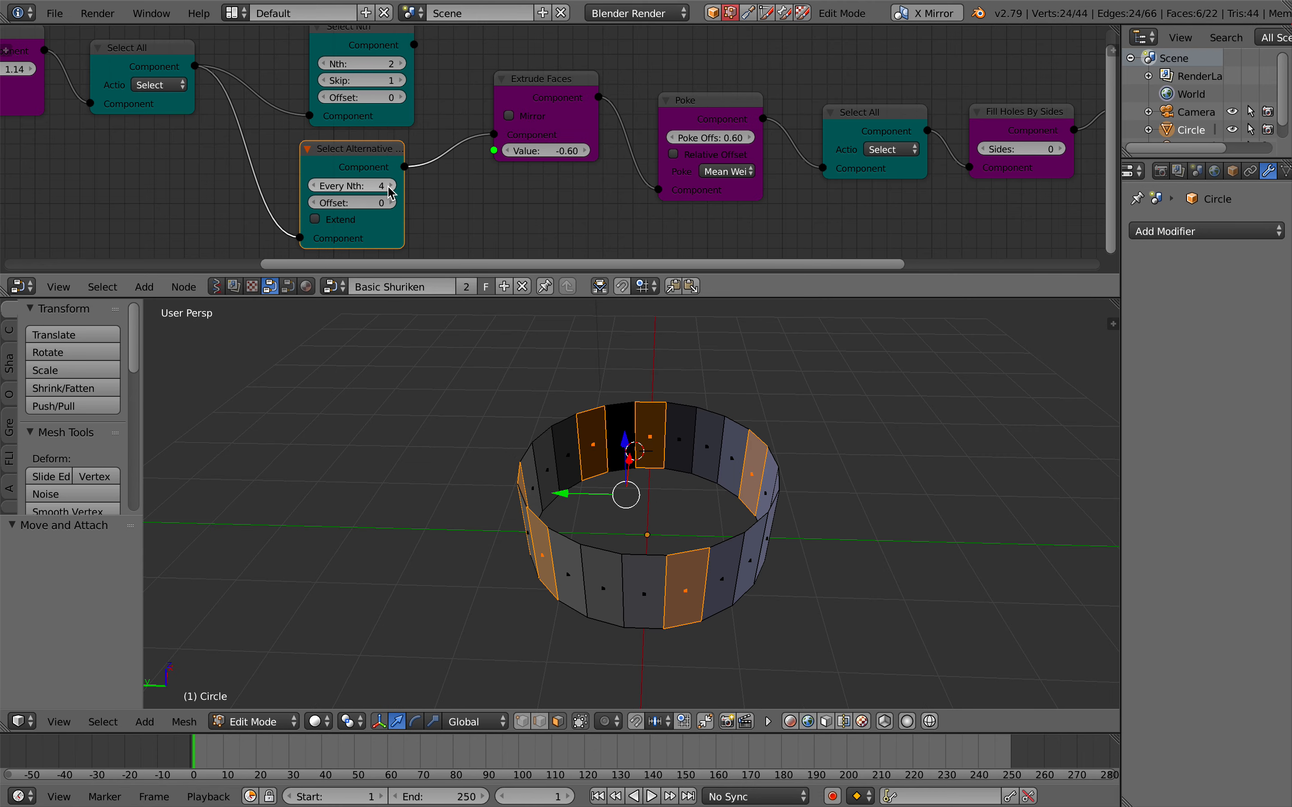
{"action": "left_click", "coordinate": [390, 186]}
{"action": "mouse_move", "coordinate": [363, 202]}
{"action": "left_mouse_down"}
{"action": "mouse_move", "coordinate": [380, 202]}
{"action": "mouse_move", "coordinate": [364, 201]}
{"action": "mouse_move", "coordinate": [367, 185]}
{"action": "left_mouse_up"}
{"action": "left_click", "coordinate": [389, 186]}
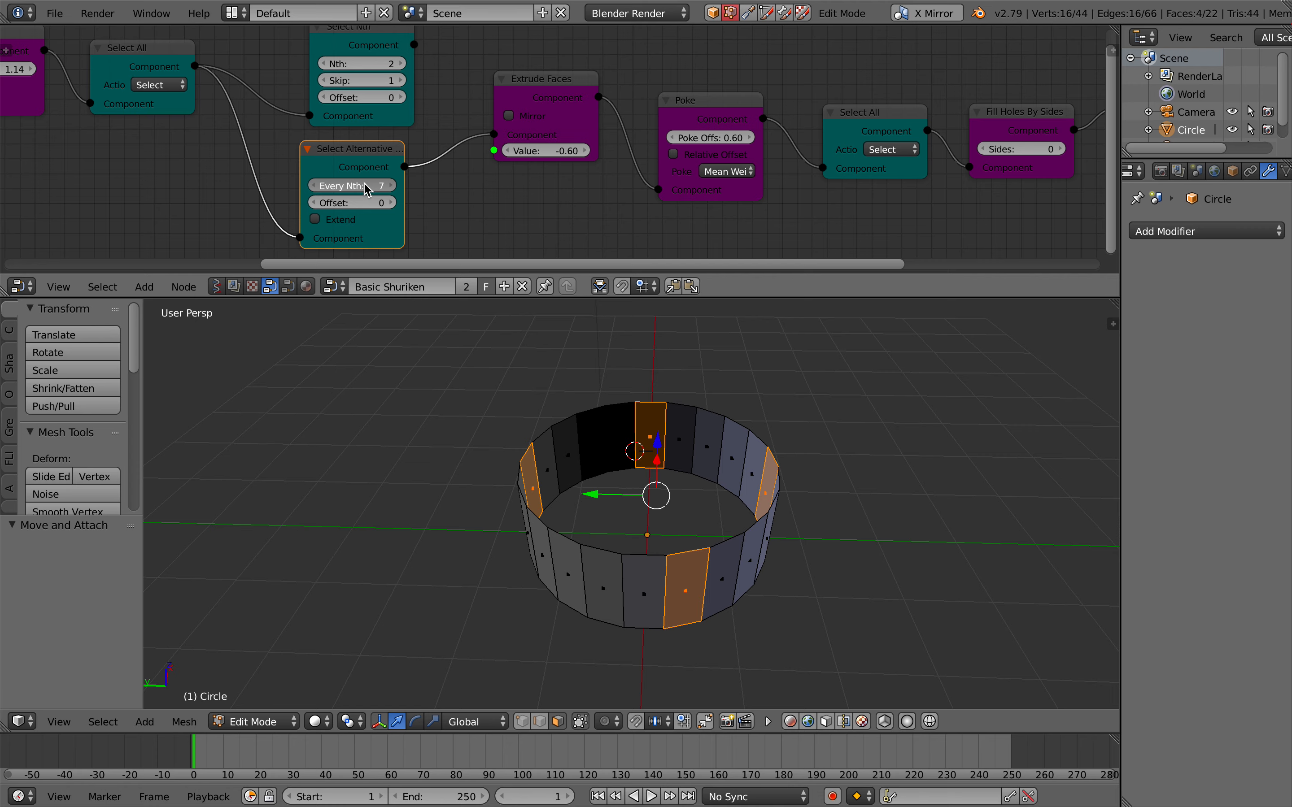
{"action": "left_click", "coordinate": [392, 186]}
{"action": "left_click", "coordinate": [392, 186]}
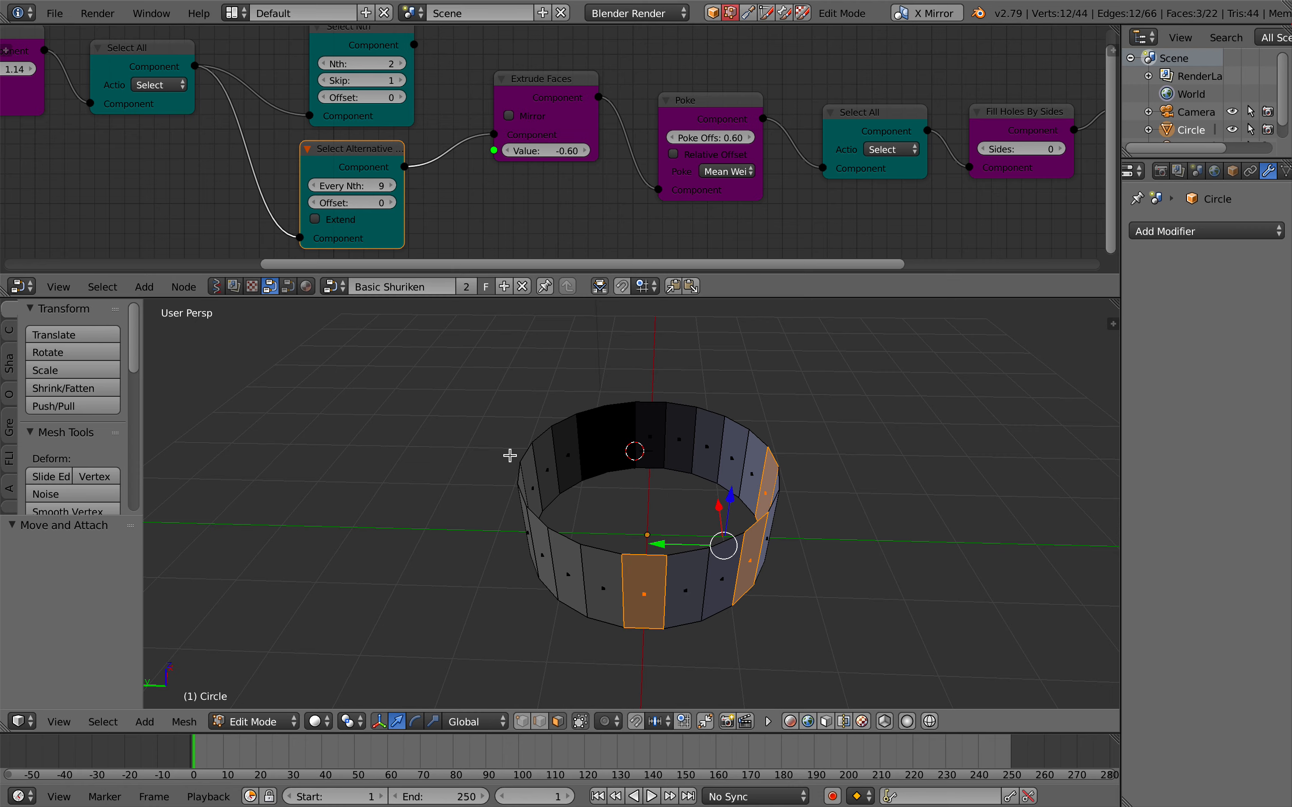
Refresh the mesh from the Mesh Output node using the Select Alternative Faces selection.
{"action": "middle_click_drag", "start_coordinate": [510, 454], "coordinate": [527, 455]}
{"action": "scroll", "coordinate": [873, 134], "scroll_direction": "right", "scroll_amount": 5}
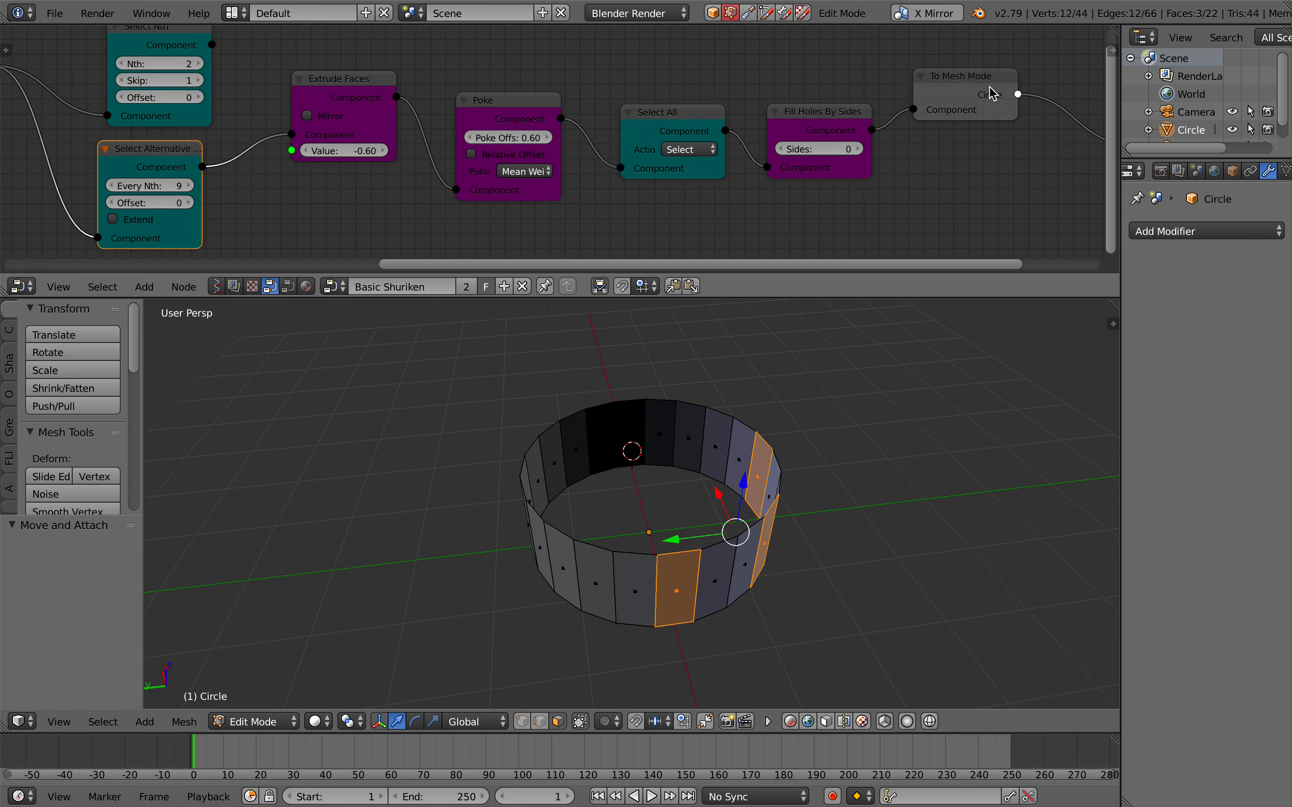
{"action": "scroll", "coordinate": [991, 93], "scroll_direction": "right", "scroll_amount": 5}
{"action": "left_click", "coordinate": [974, 126]}
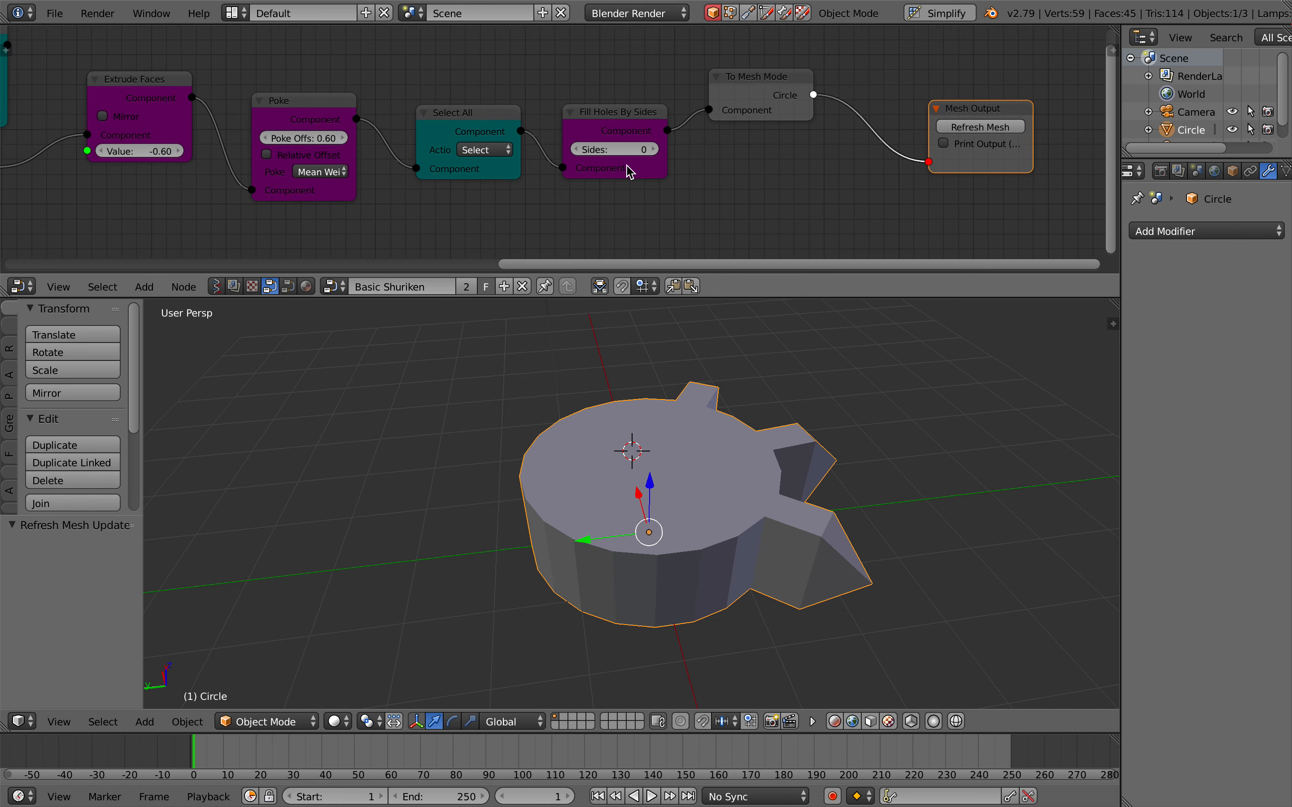
Set both Every Nth and Offset to 12 in the Select Alternative Faces node.
{"action": "scroll", "coordinate": [369, 196], "scroll_direction": "left", "scroll_amount": 7, "text": "ctrl"}
{"action": "left_click", "coordinate": [260, 190]}
{"action": "left_click", "coordinate": [261, 190]}
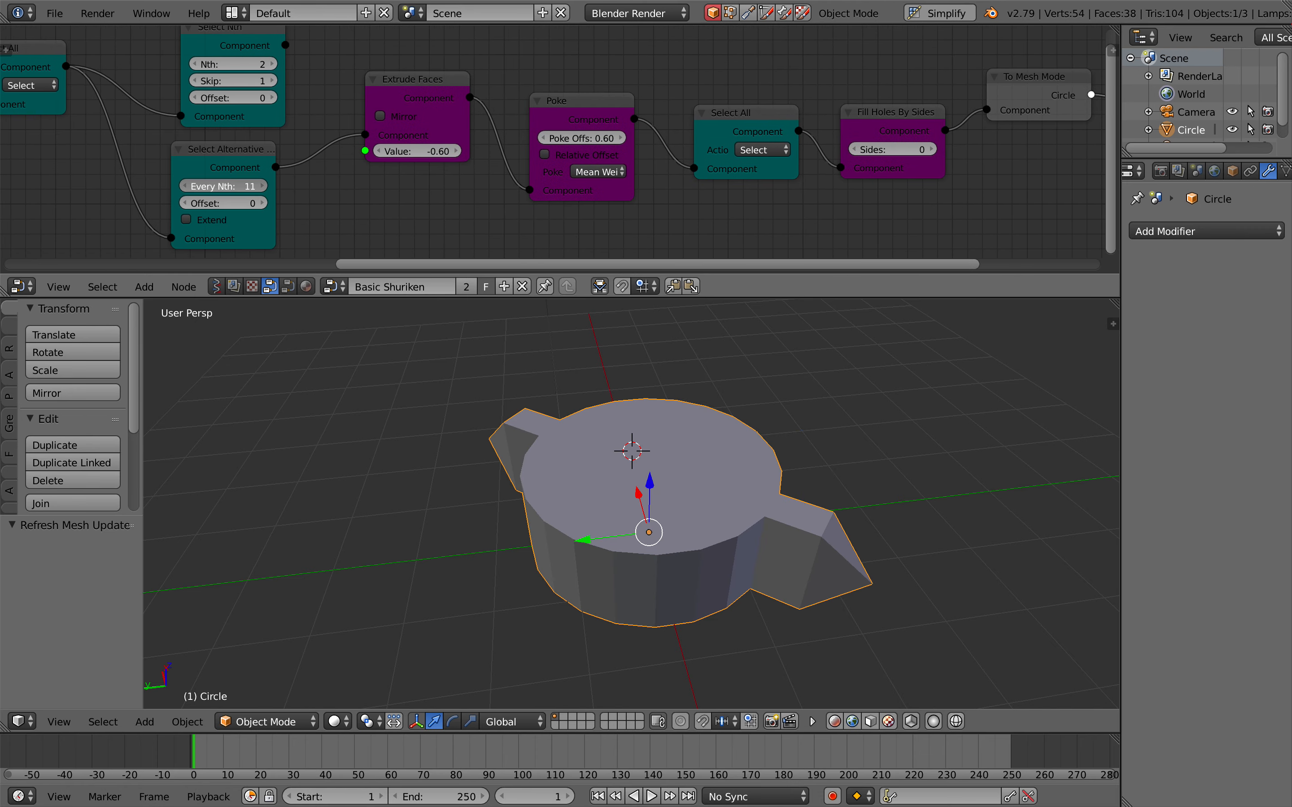
{"action": "left_click", "coordinate": [261, 190]}
{"action": "mouse_move", "coordinate": [233, 210]}
{"action": "left_mouse_down"}
{"action": "mouse_move", "coordinate": [245, 211]}
{"action": "mouse_move", "coordinate": [227, 211]}
{"action": "left_mouse_up"}
{"action": "left_click", "coordinate": [225, 215]}
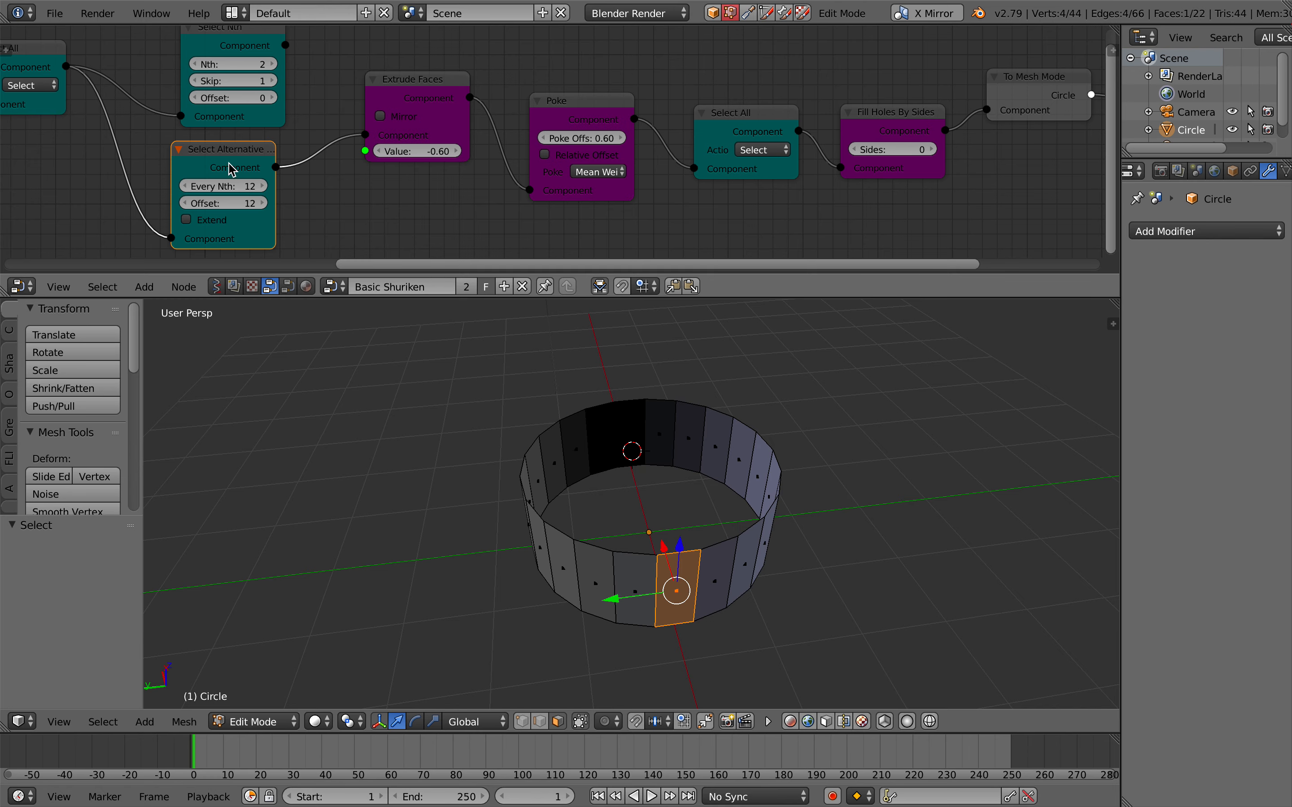
Nudge the Select Alternative Faces node aside and enable its Extend option.
{"action": "left_click_drag", "start_coordinate": [230, 163], "coordinate": [222, 163]}
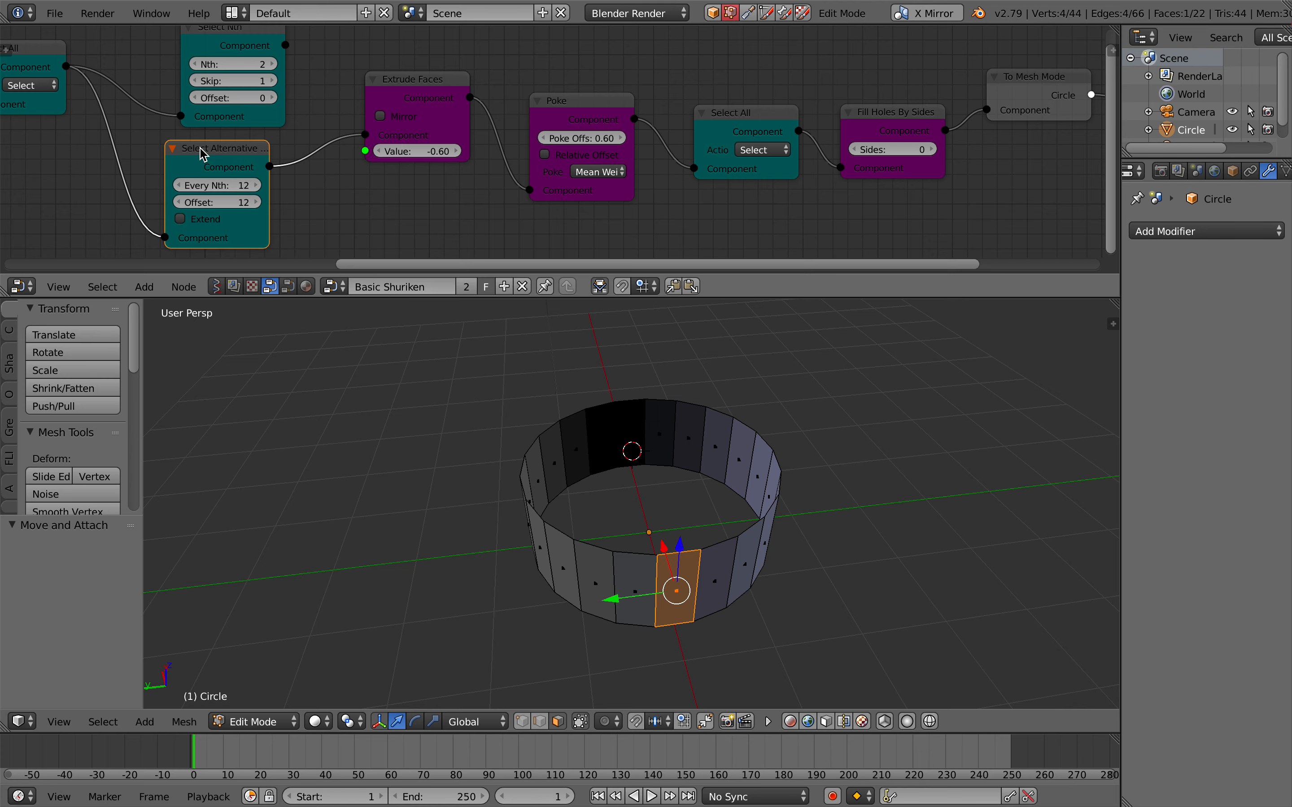
{"action": "left_click", "coordinate": [215, 222]}
{"action": "scroll", "coordinate": [211, 208], "scroll_direction": "left", "scroll_amount": 3}
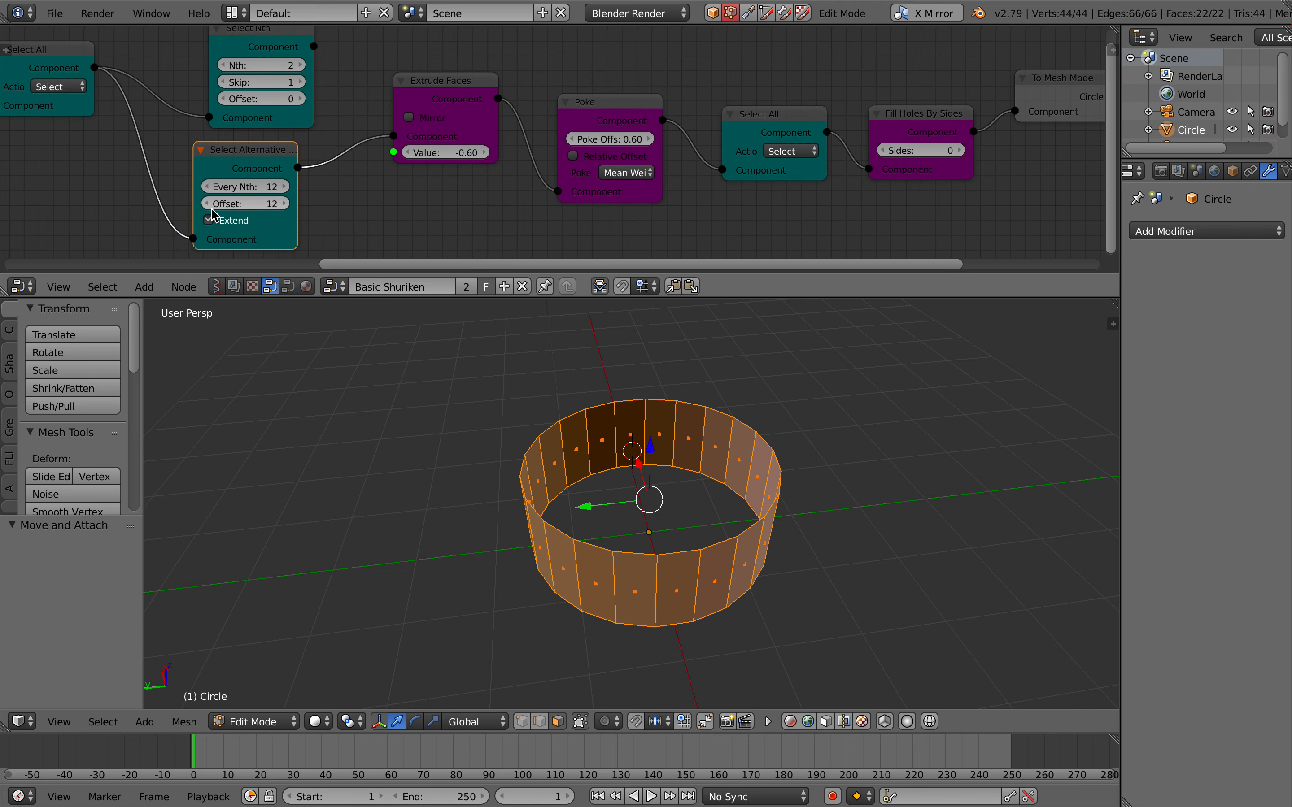
Switch the first Select All node to Deselect and set Select Alternative Faces to Every Nth 5, Offset 22, with Extend on.
{"action": "left_click", "coordinate": [118, 95]}
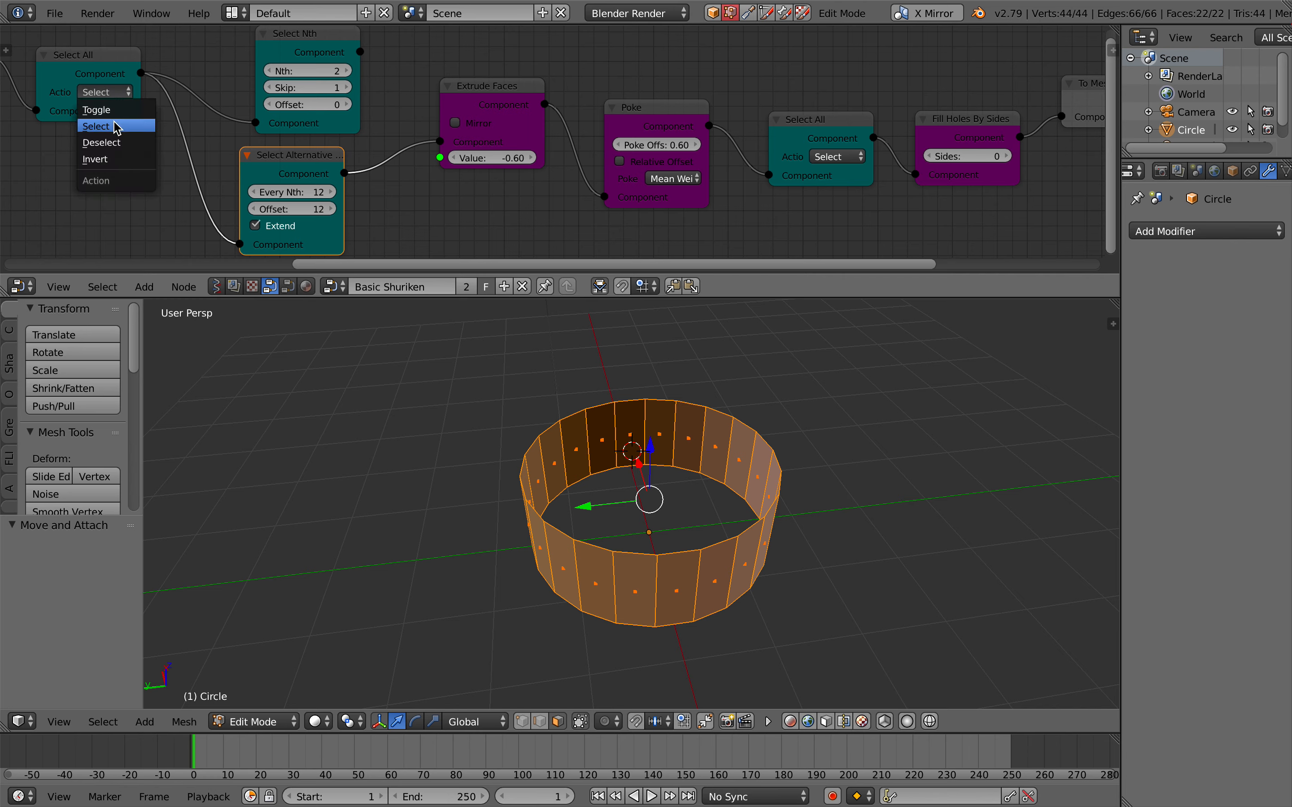
{"action": "left_click", "coordinate": [120, 142]}
{"action": "left_click", "coordinate": [276, 226]}
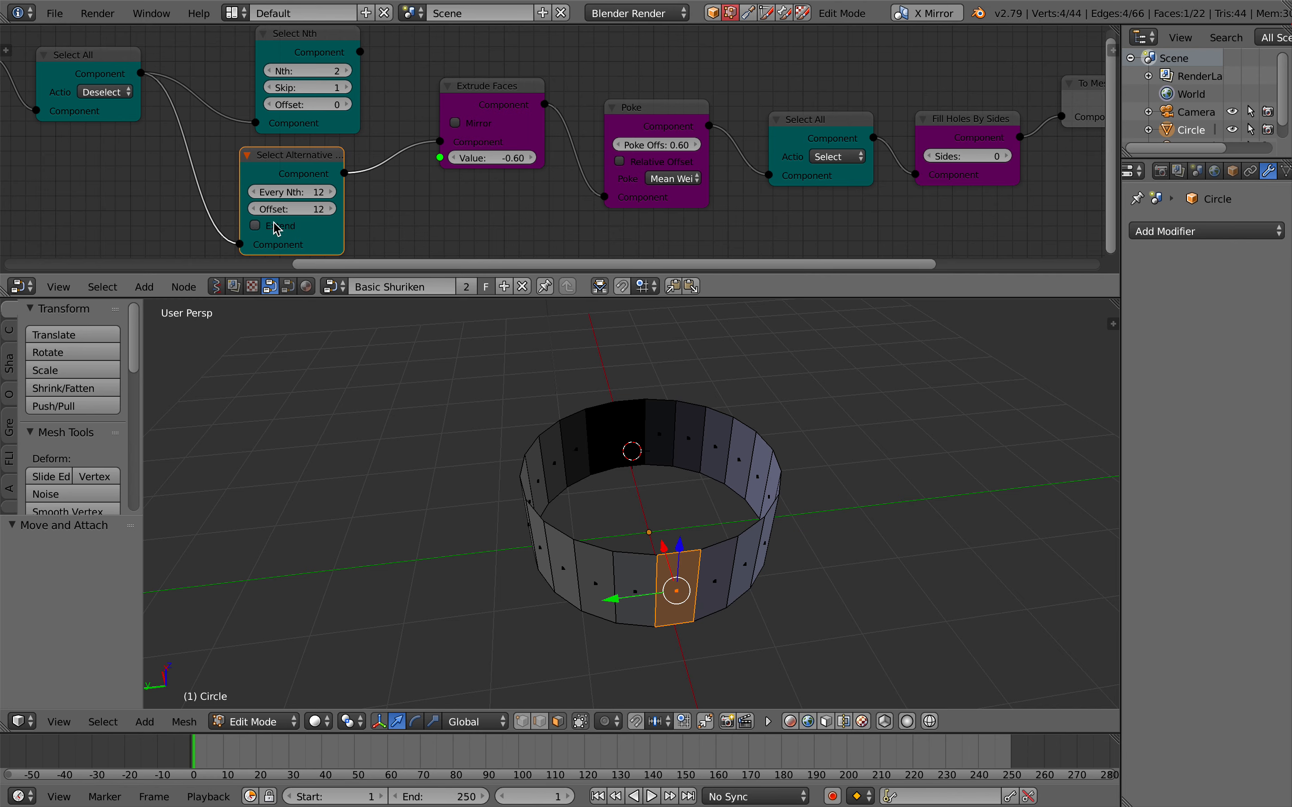
{"action": "mouse_move", "coordinate": [299, 196]}
{"action": "left_mouse_down"}
{"action": "mouse_move", "coordinate": [283, 196]}
{"action": "mouse_move", "coordinate": [296, 196]}
{"action": "mouse_move", "coordinate": [285, 209]}
{"action": "mouse_move", "coordinate": [312, 209]}
{"action": "left_mouse_up"}
Link the Select Nth node back into Extrude Faces and set its Nth value to 4.
{"action": "left_click", "coordinate": [302, 36]}
{"action": "left_click_drag", "start_coordinate": [301, 36], "coordinate": [405, 88]}
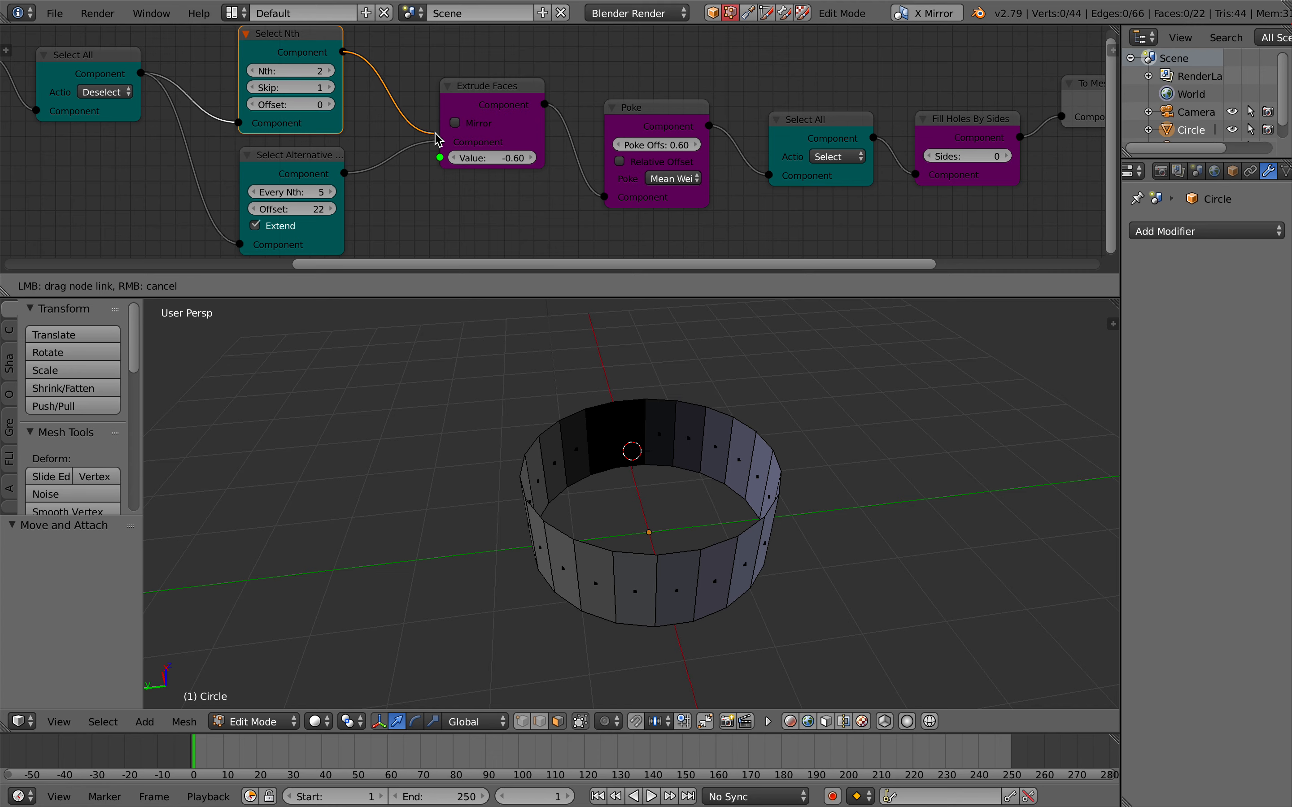
{"action": "left_click_drag", "start_coordinate": [436, 140], "coordinate": [439, 141]}
{"action": "left_click_drag", "start_coordinate": [310, 68], "coordinate": [298, 69]}
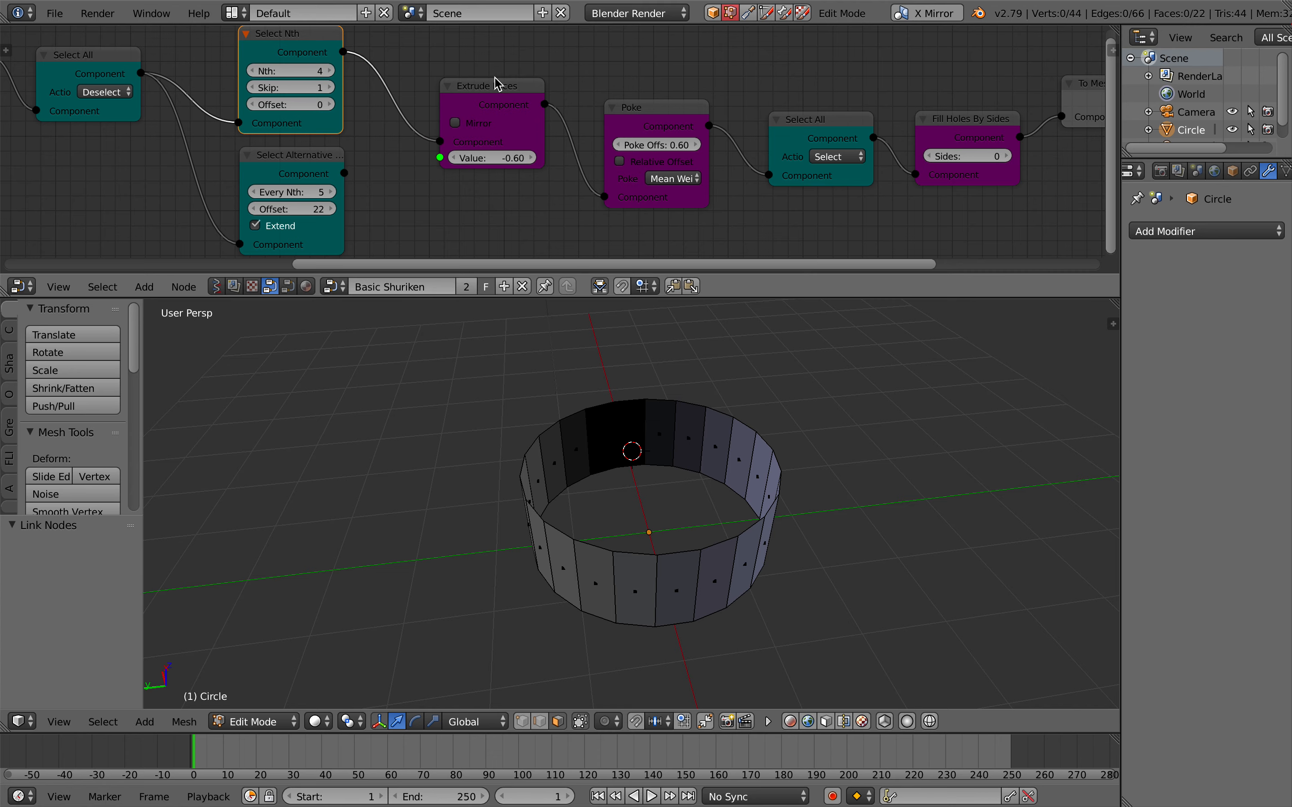
Try to refresh the mesh from the Mesh Output node with the first Select All node on Deselect.
{"action": "scroll", "coordinate": [849, 104], "scroll_direction": "right", "scroll_amount": 6}
{"action": "left_click", "coordinate": [1009, 126]}
{"action": "left_click", "coordinate": [1023, 132]}
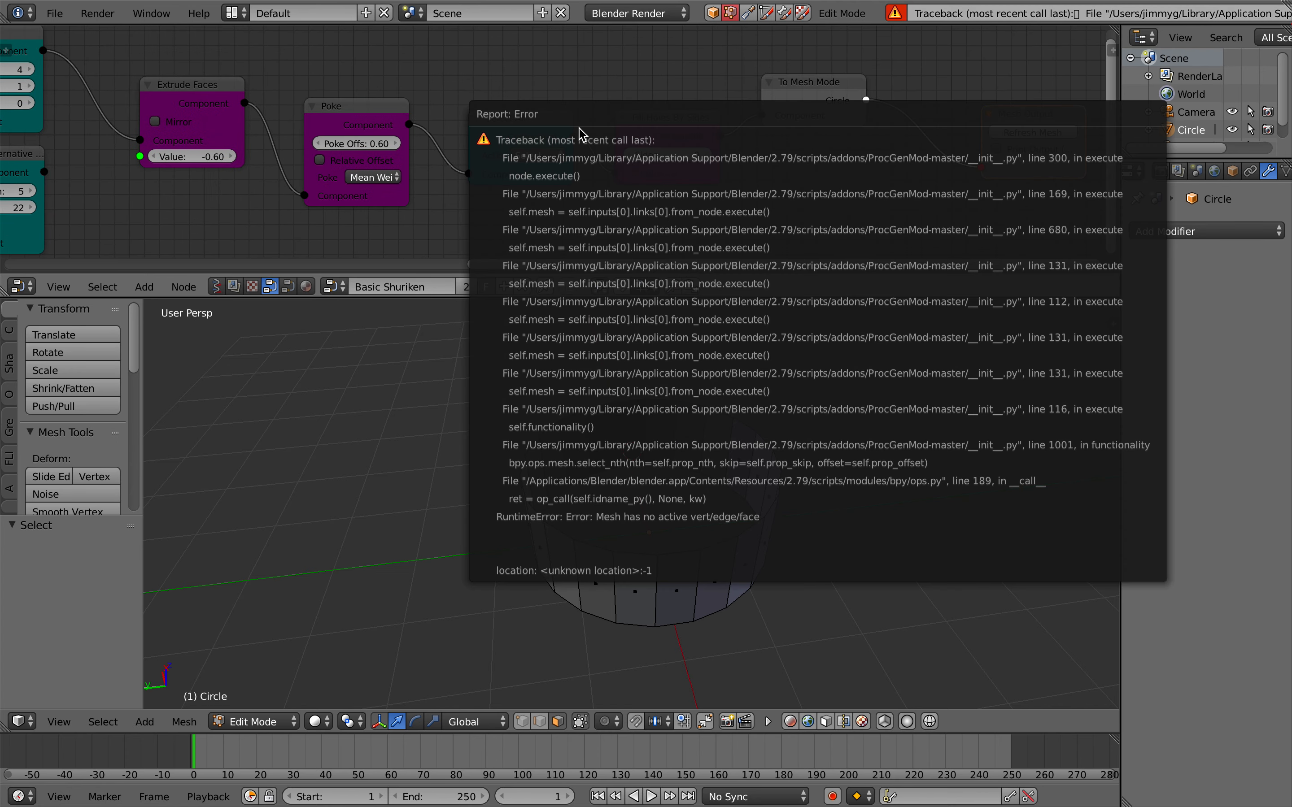
Set the first Select All node's action back to Select and rebuild the mesh to inspect its spikes.
{"action": "scroll", "coordinate": [510, 74], "scroll_direction": "left", "scroll_amount": 7}
{"action": "left_click", "coordinate": [159, 91]}
{"action": "left_click", "coordinate": [167, 134]}
{"action": "middle_click_drag", "start_coordinate": [726, 177], "coordinate": [647, 176]}
{"action": "middle_click_drag", "start_coordinate": [531, 322], "coordinate": [584, 543]}
{"action": "scroll", "coordinate": [582, 537], "scroll_direction": "down", "scroll_amount": 10}
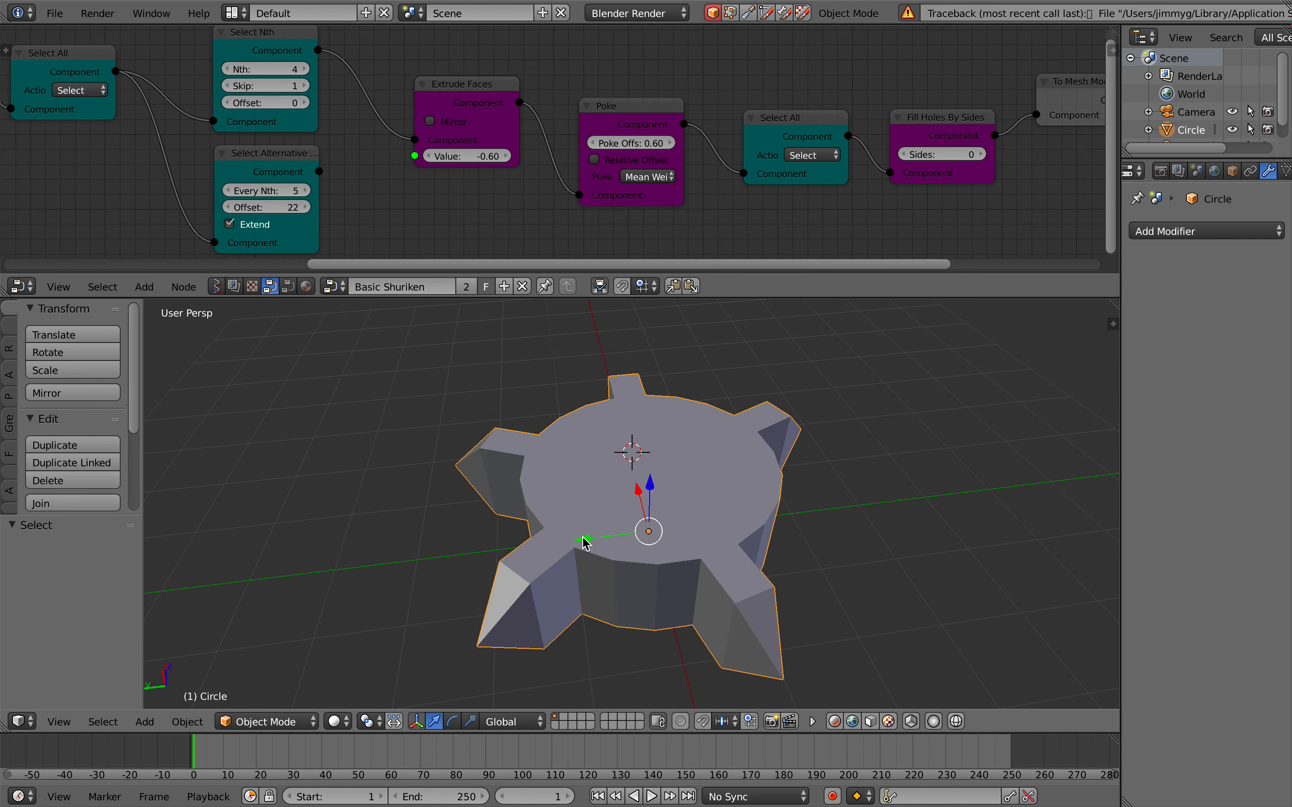